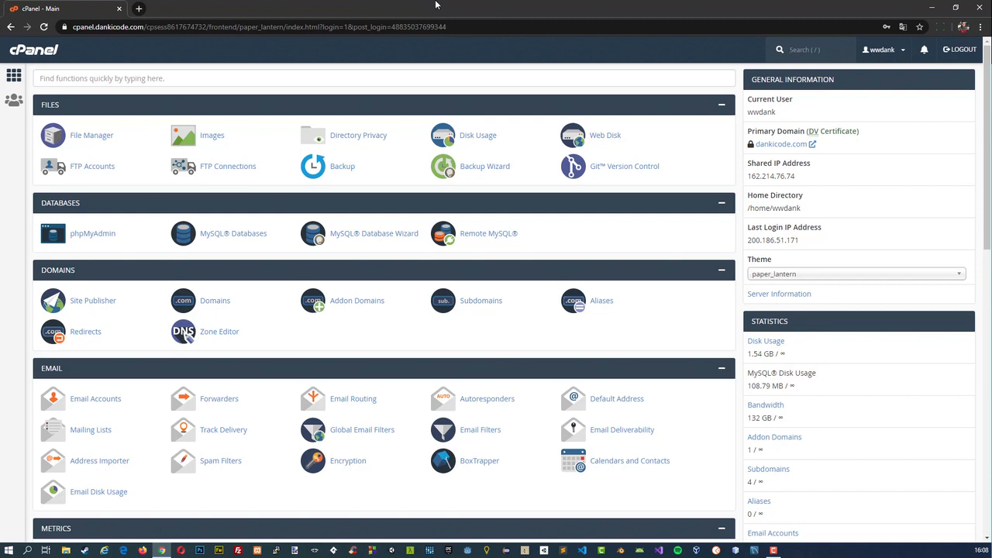
Open the File Manager, select the public_html folder in the home directory, and close the File Manager.
key("slash")
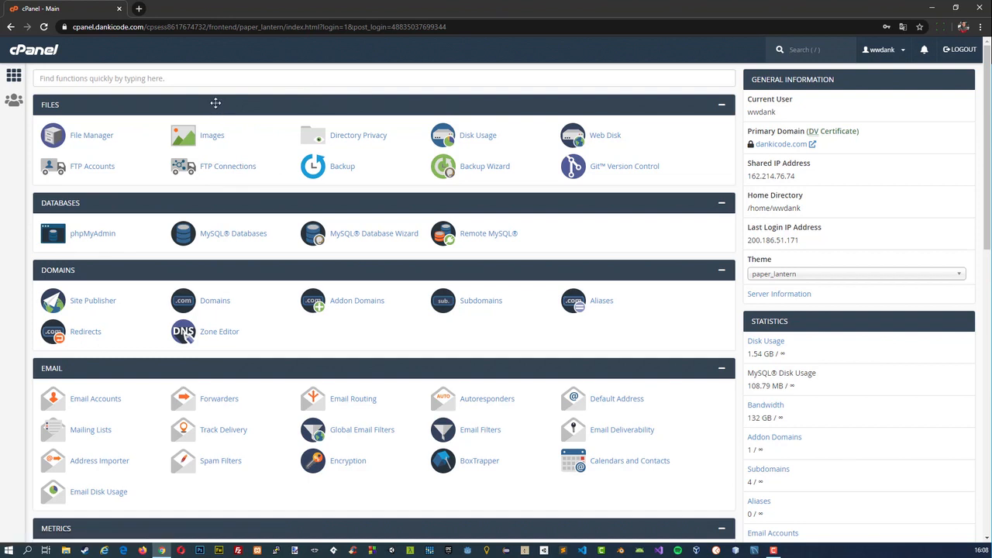
left_click(95, 135)
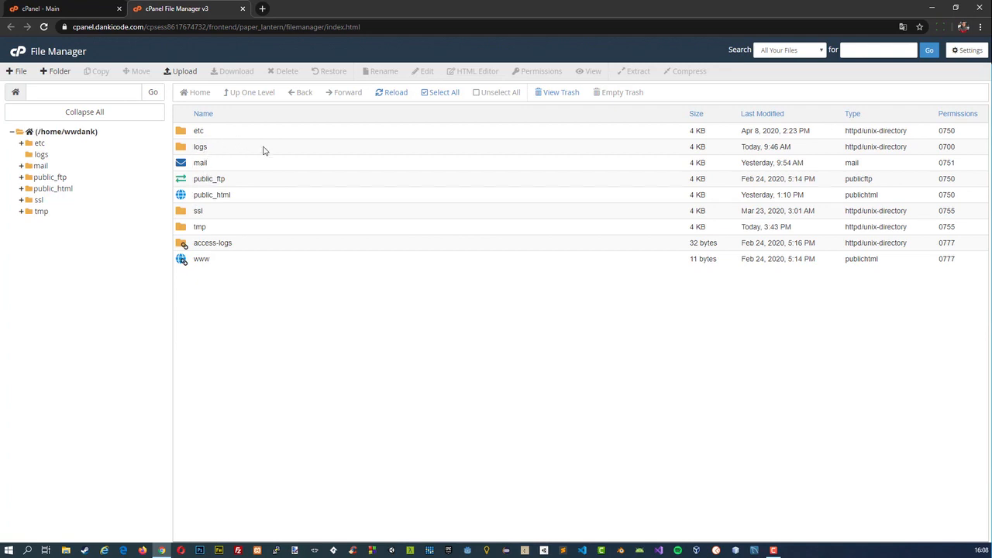
left_click(187, 200)
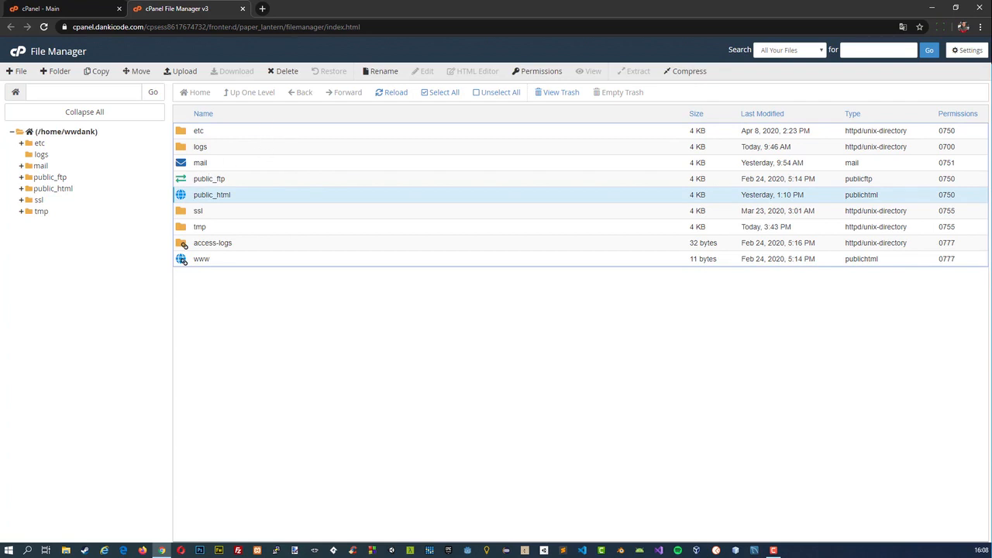
left_click(243, 9)
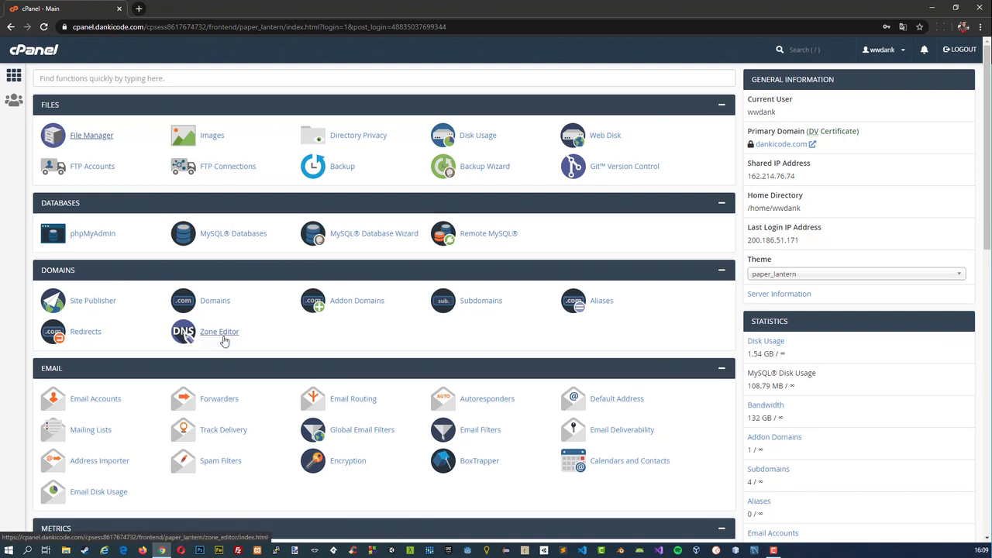
View the Subdomains page in a separate tab and the Addon Domains page, returning to the home page.
right_click(473, 308)
left_click(500, 314)
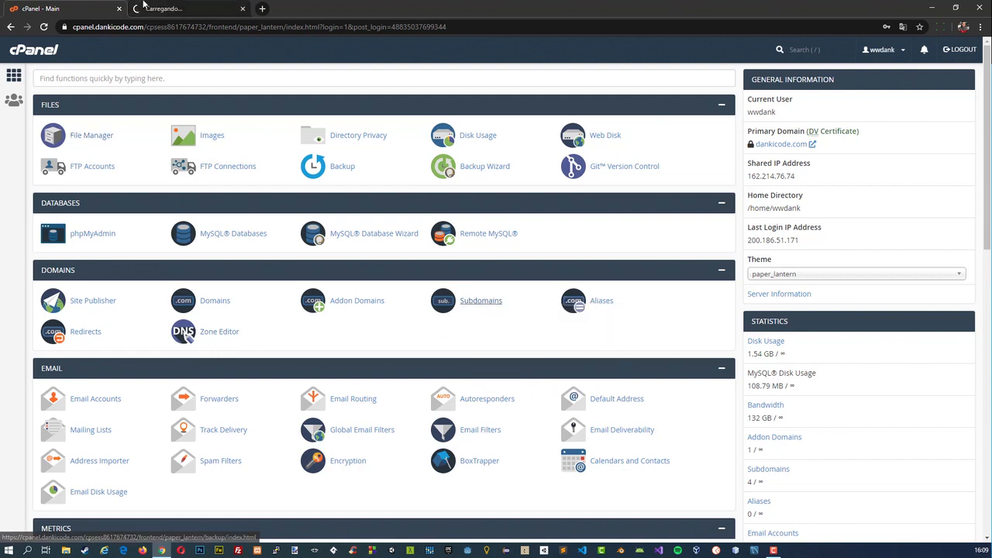
left_click(160, 10)
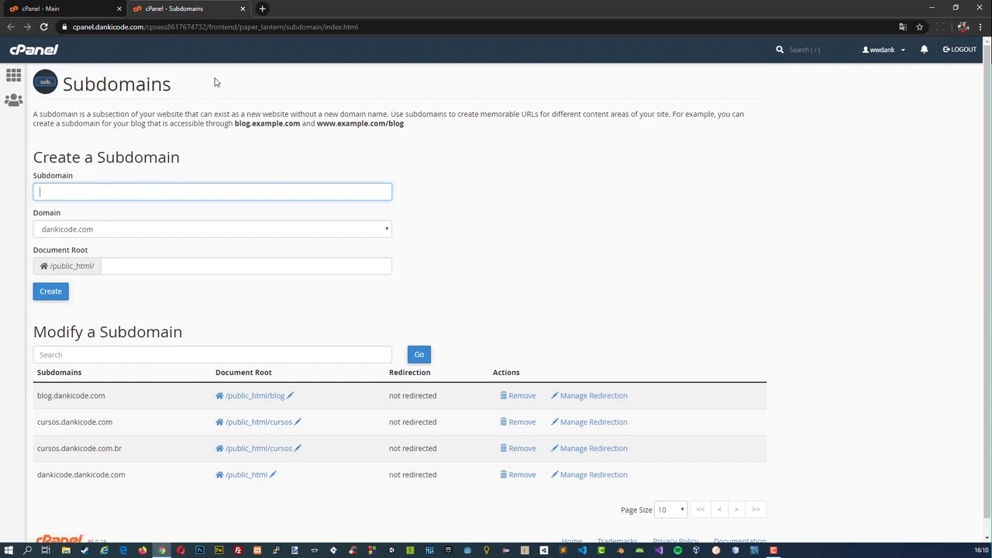
left_click(243, 11)
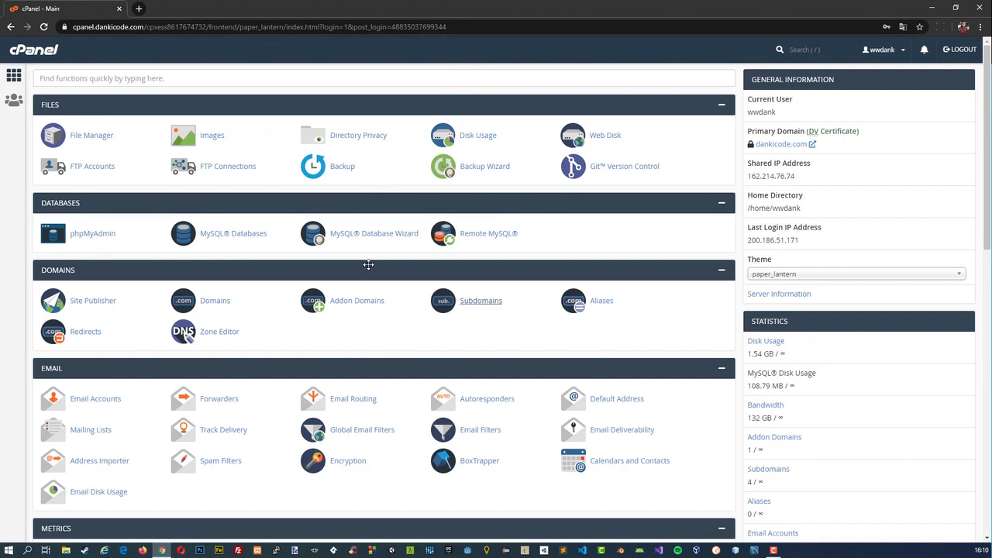
left_click(353, 302)
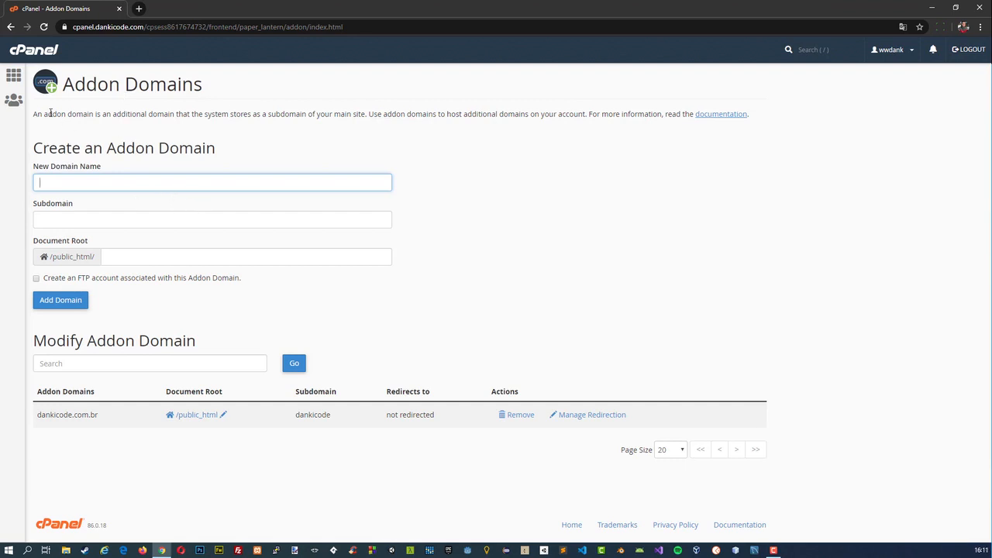
left_click(14, 77)
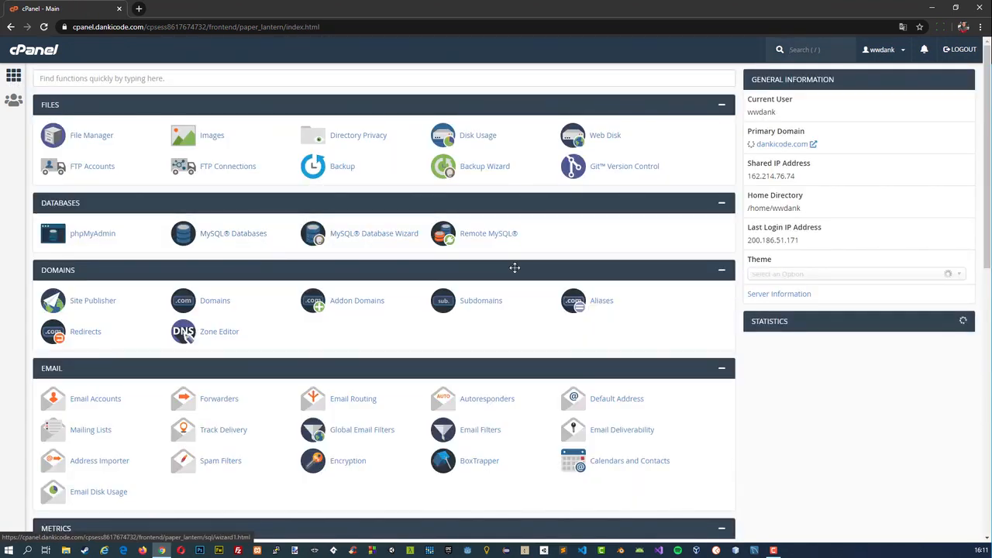
Look over the Email, Metrics, Security and Software tool sections of the home page.
scroll(533, 320, "down", 1)
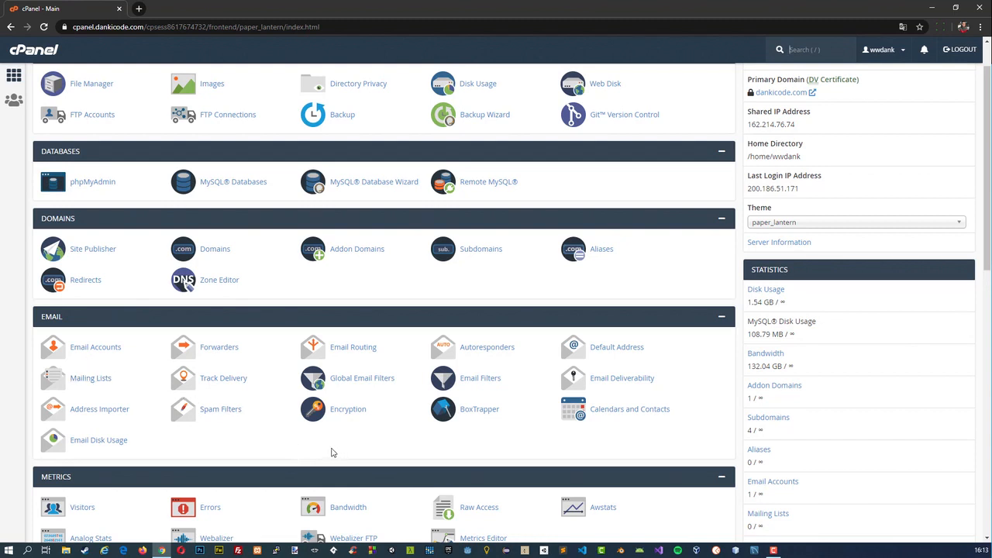
scroll(331, 454, "down", 3)
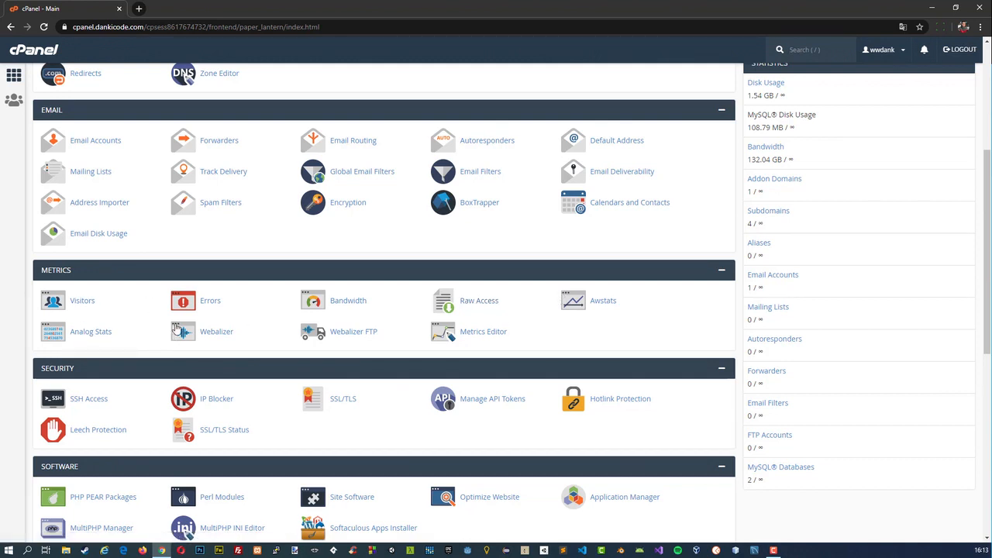
scroll(442, 325, "down", 1)
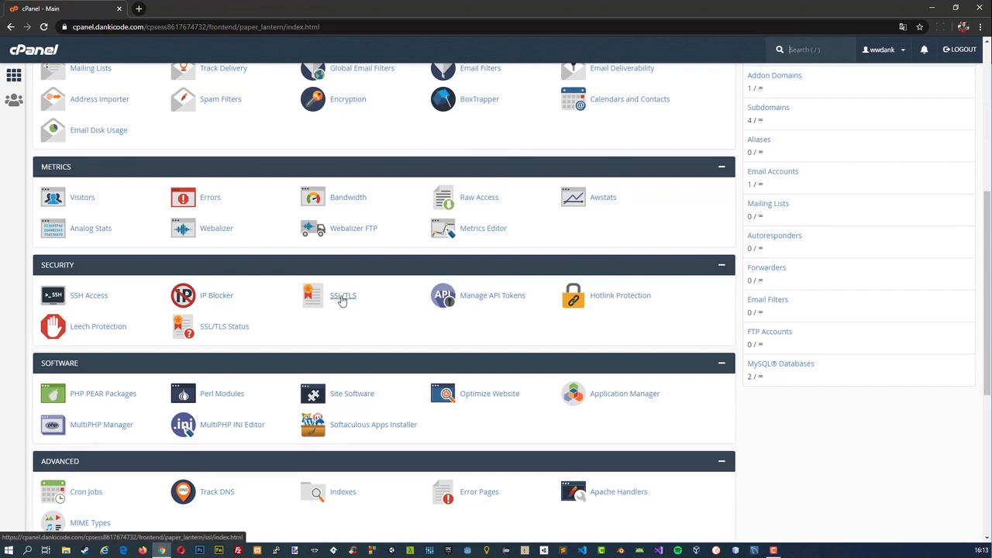
scroll(693, 298, "up", 3)
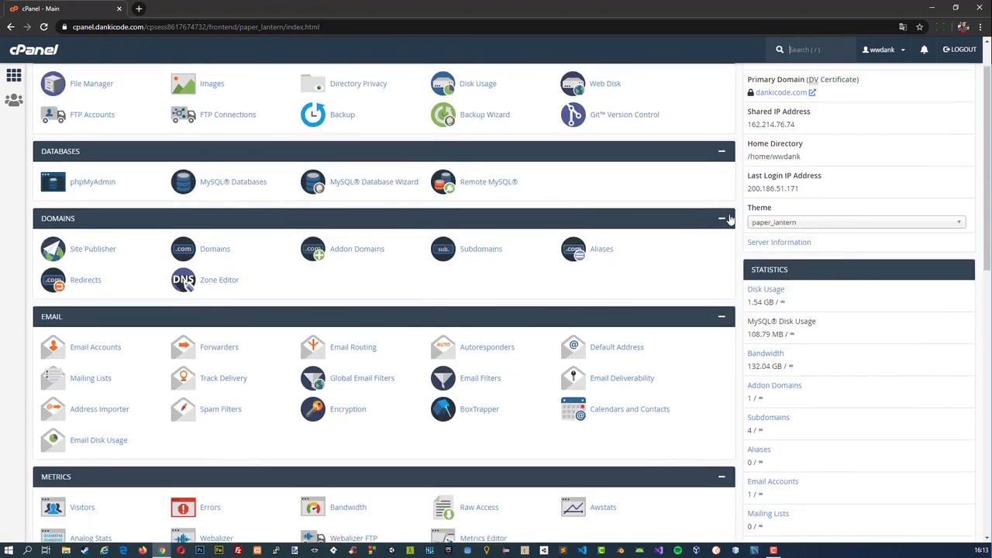
scroll(729, 219, "up", 1)
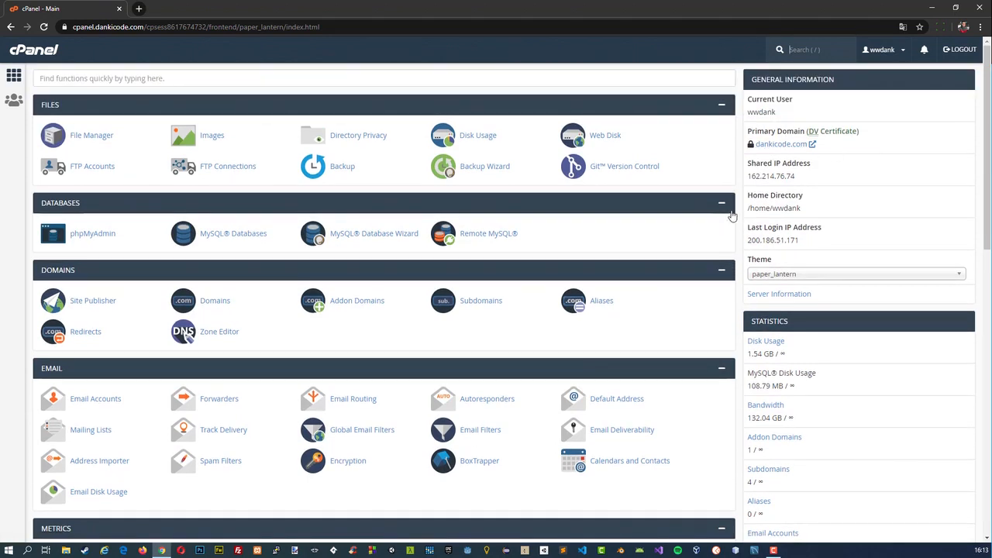
View the basic PHP settings for dankicode.com in the MultiPHP INI Editor and return to the home page.
scroll(758, 265, "down", 3)
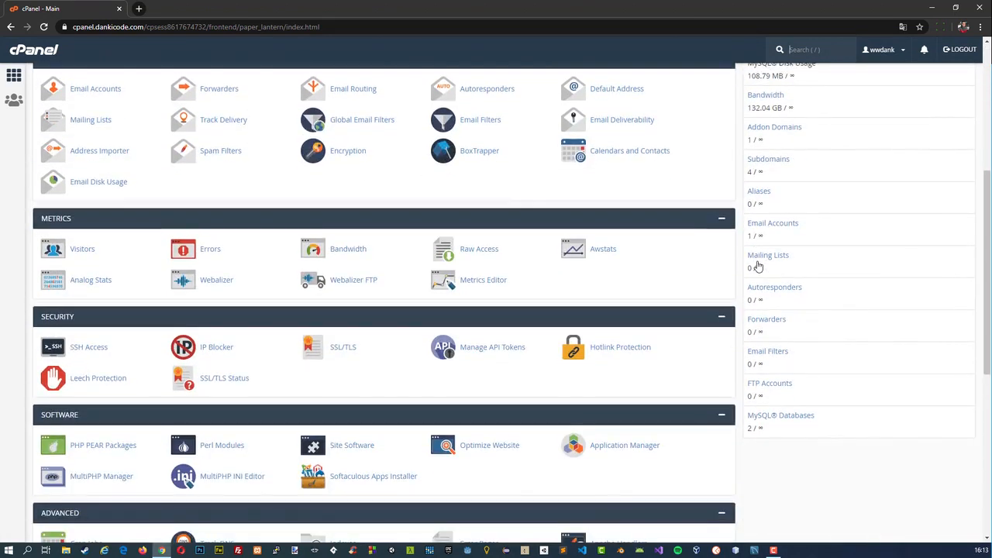
scroll(759, 265, "down", 2)
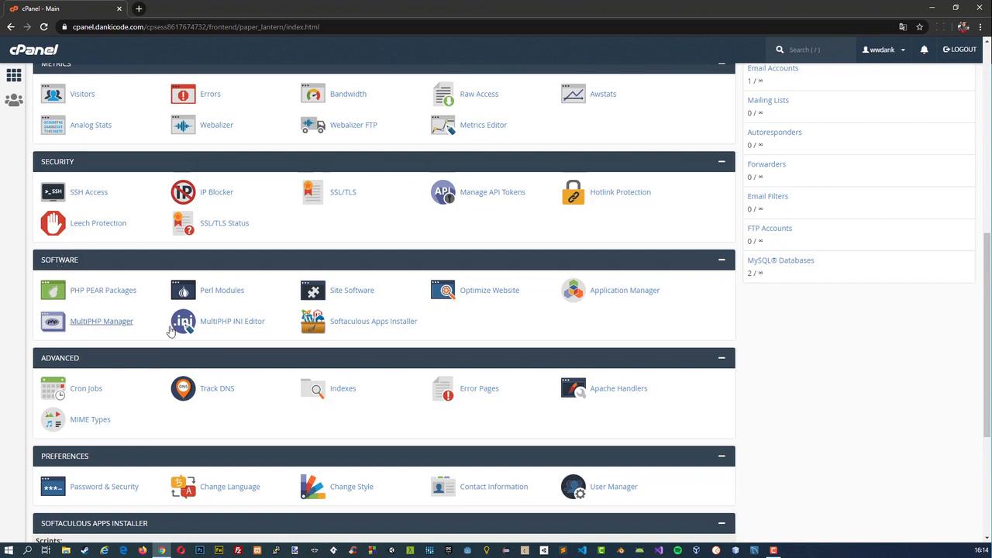
left_click(220, 324)
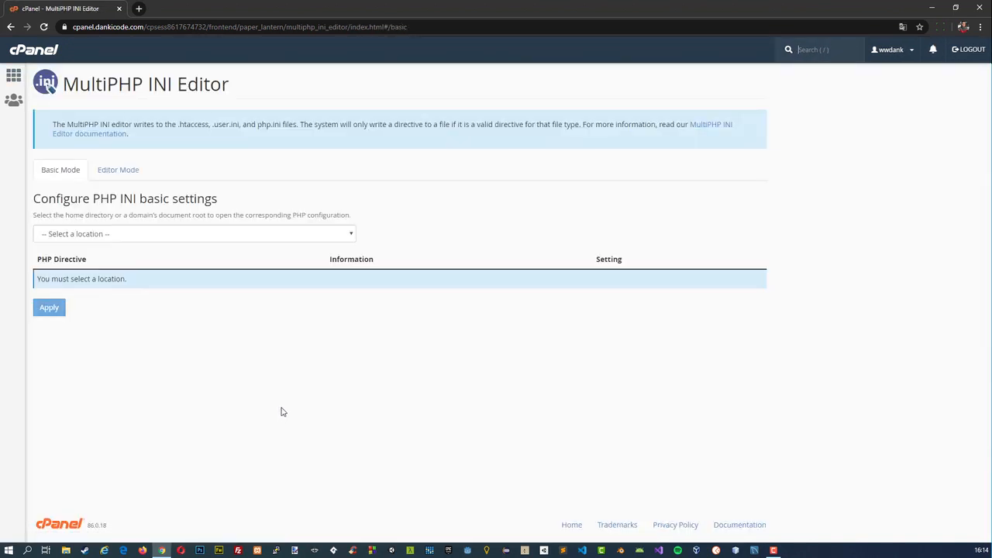
left_click(163, 237)
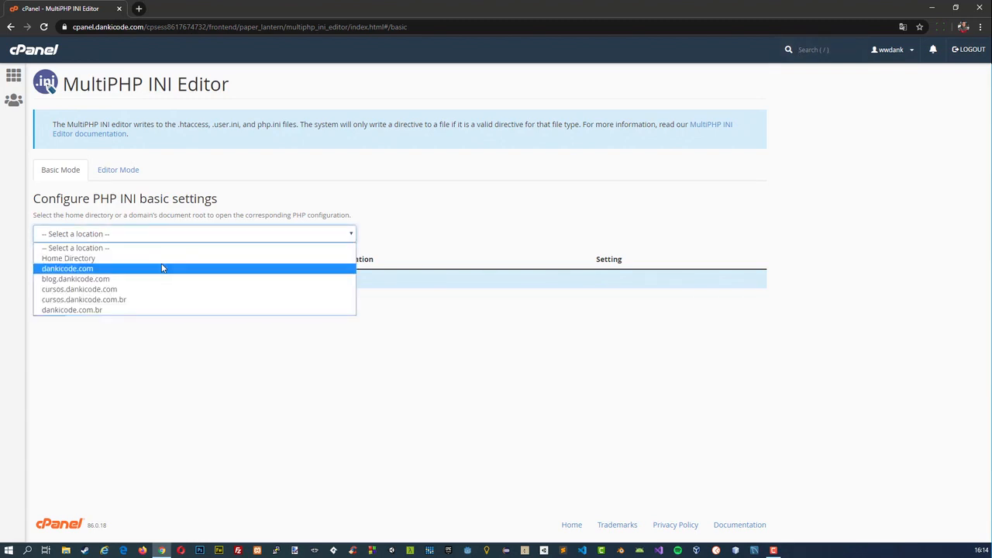
left_click(163, 268)
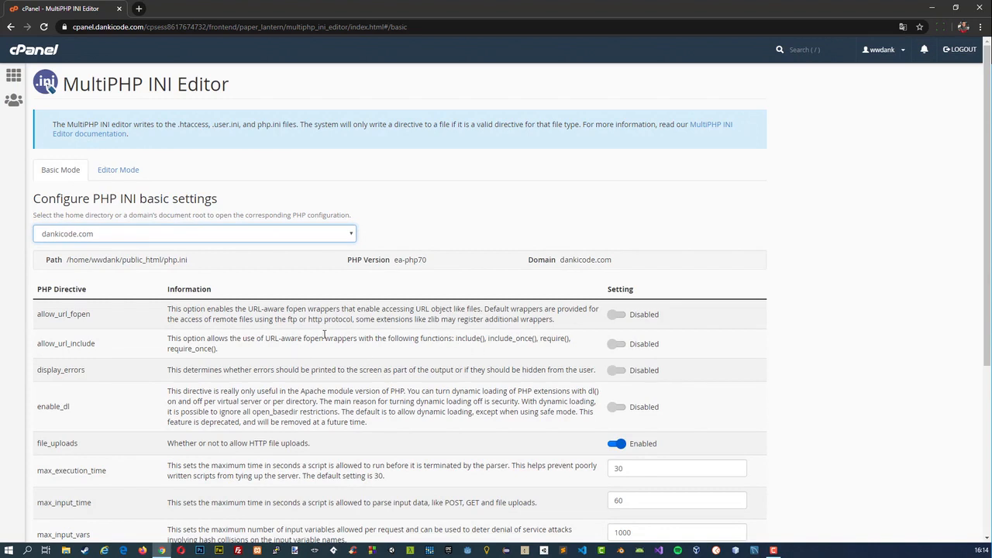
left_click(15, 80)
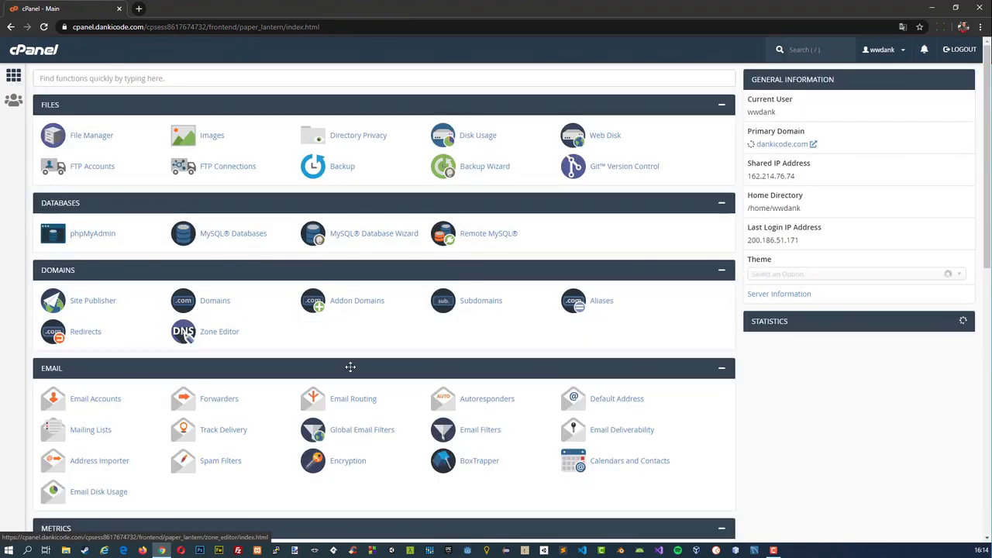
Examine the remaining home page sections down to the Softaculous Apps Installer and close the browser window.
scroll(317, 324, "down", 3)
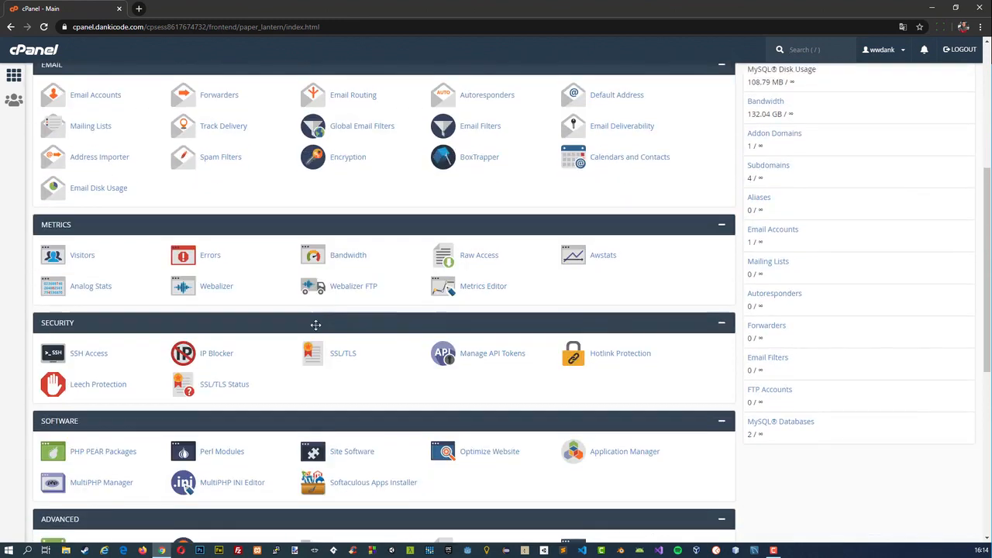
scroll(458, 363, "down", 1)
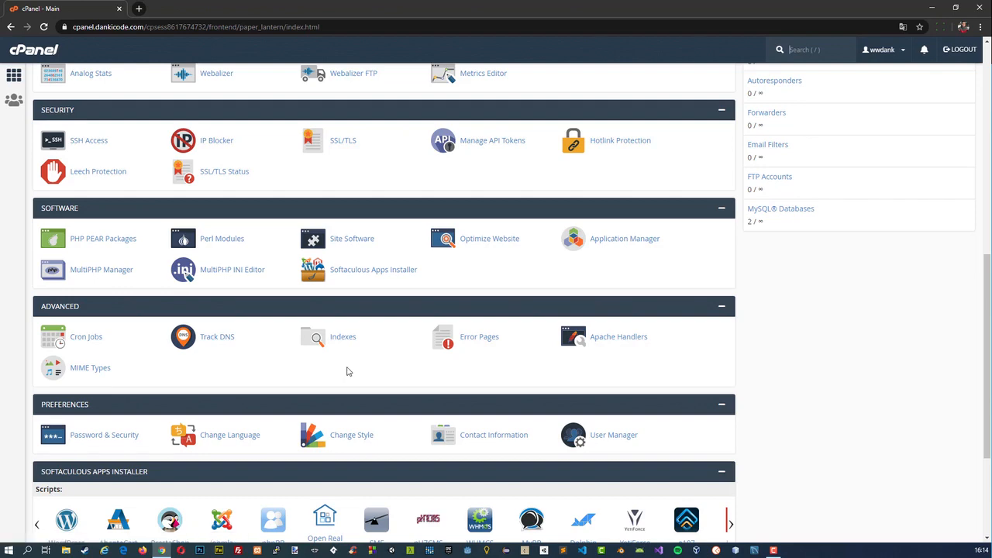
scroll(347, 372, "down", 1)
scroll(341, 353, "down", 1)
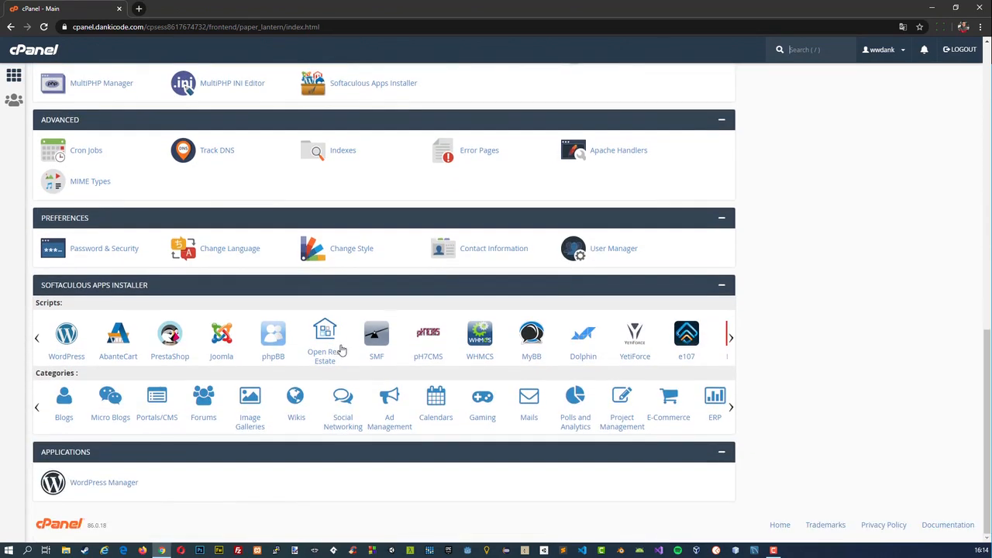
scroll(321, 345, "up", 5)
scroll(314, 352, "up", 3)
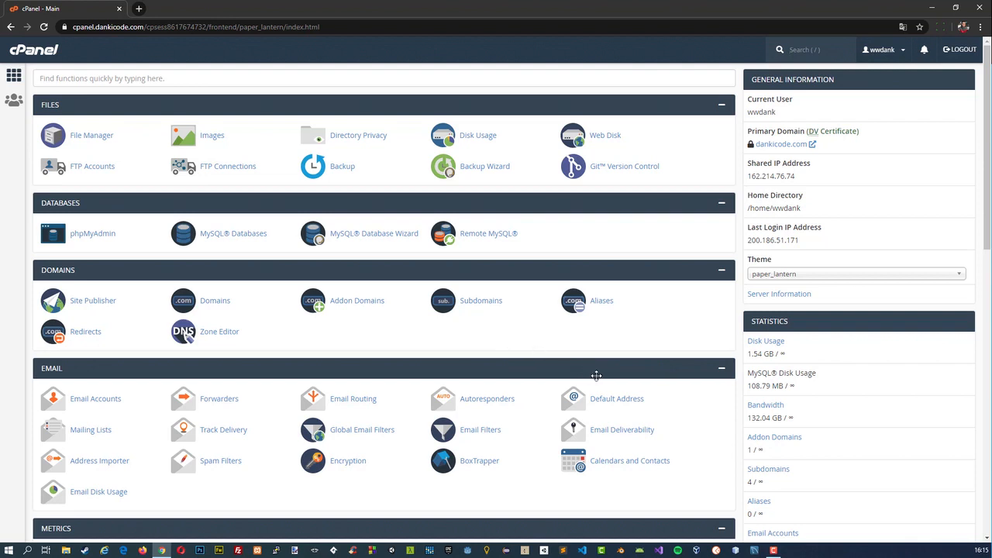
key("slash")
key("slash")
left_click(981, 6)
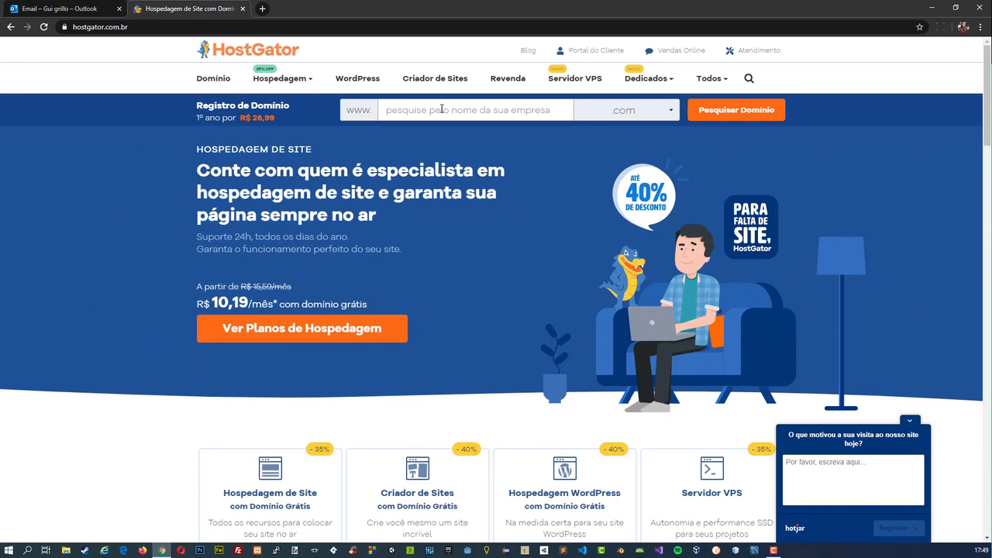
Open the Hospedagem de Sites page on the HostGator website and review what each hosting plan includes.
mouse_move(307, 77)
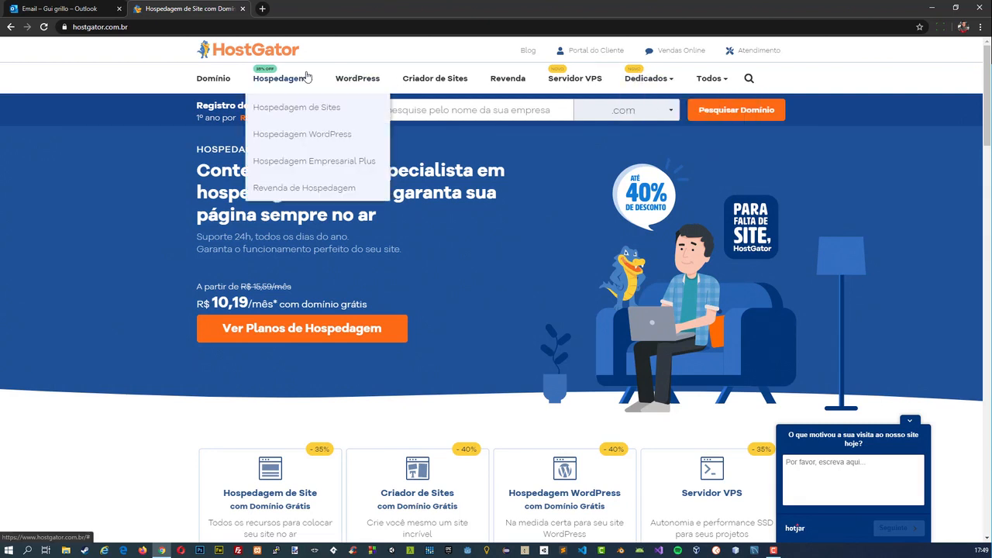
left_click(297, 109)
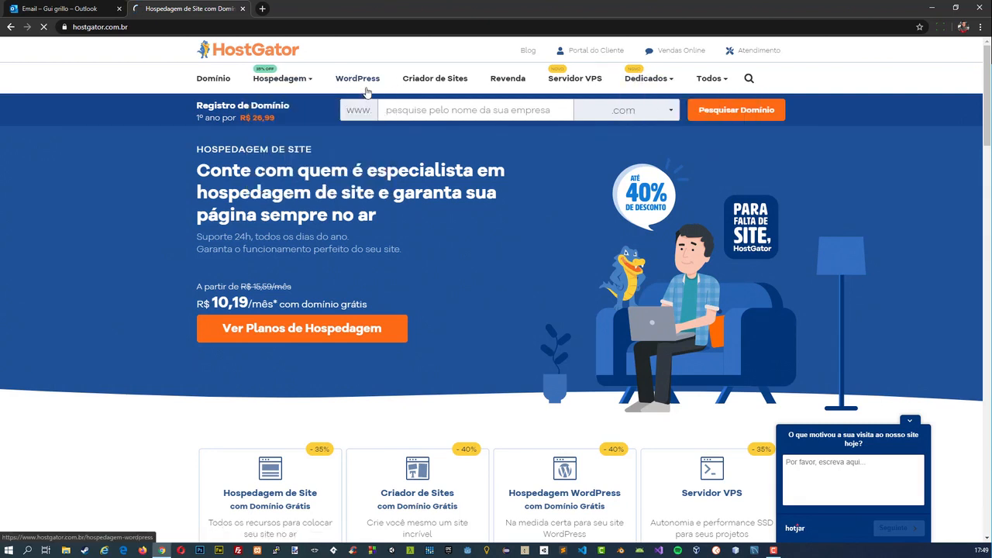
scroll(398, 200, "down", 1)
scroll(398, 200, "down", 3)
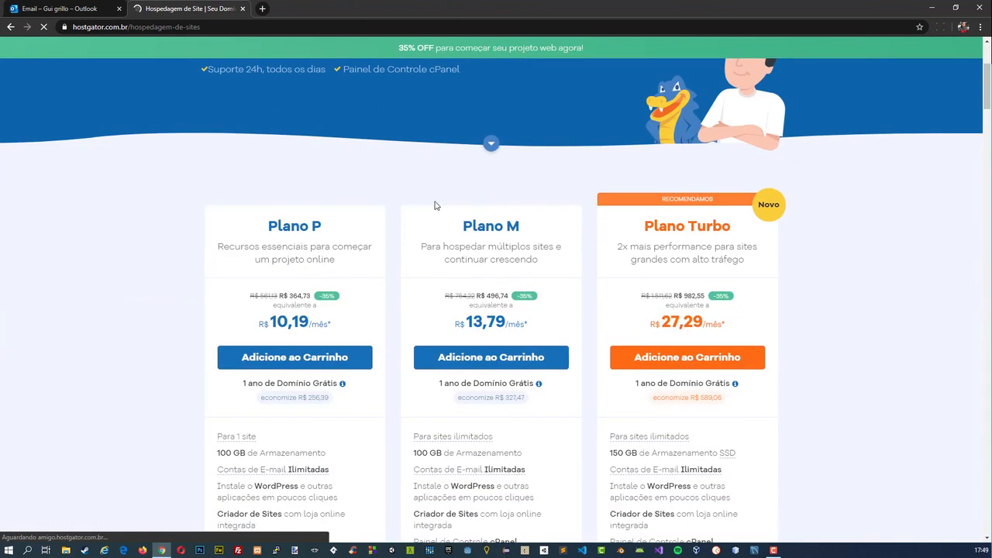
scroll(291, 314, "down", 2)
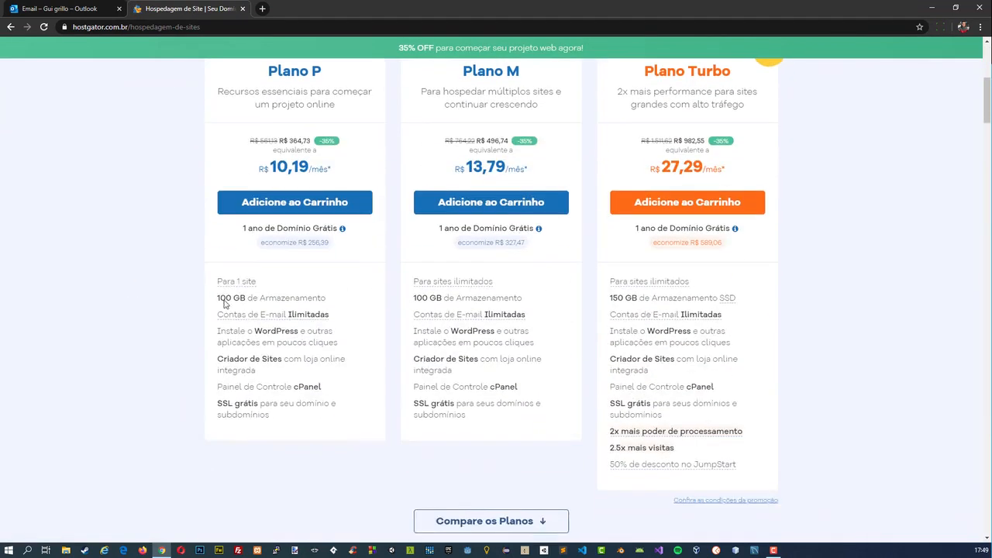
Add Plano P to the cart with a subscription of 1 mês and continue to checkout.
left_click(272, 210)
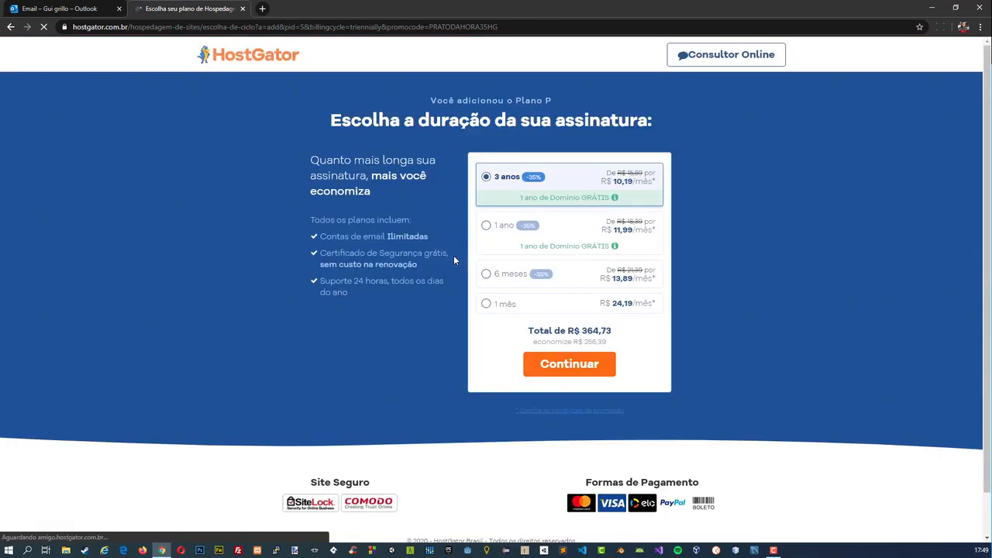
left_click(487, 304)
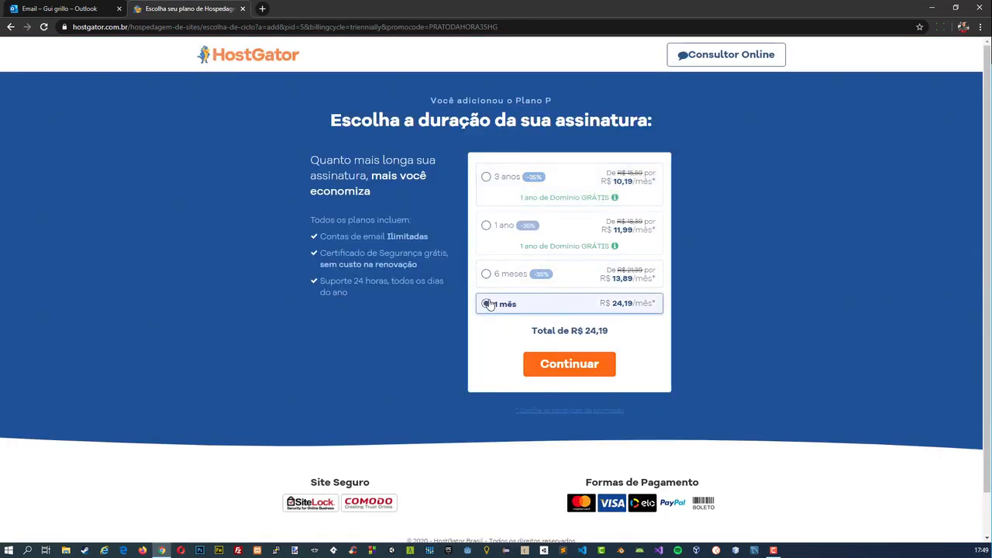
left_click(556, 368)
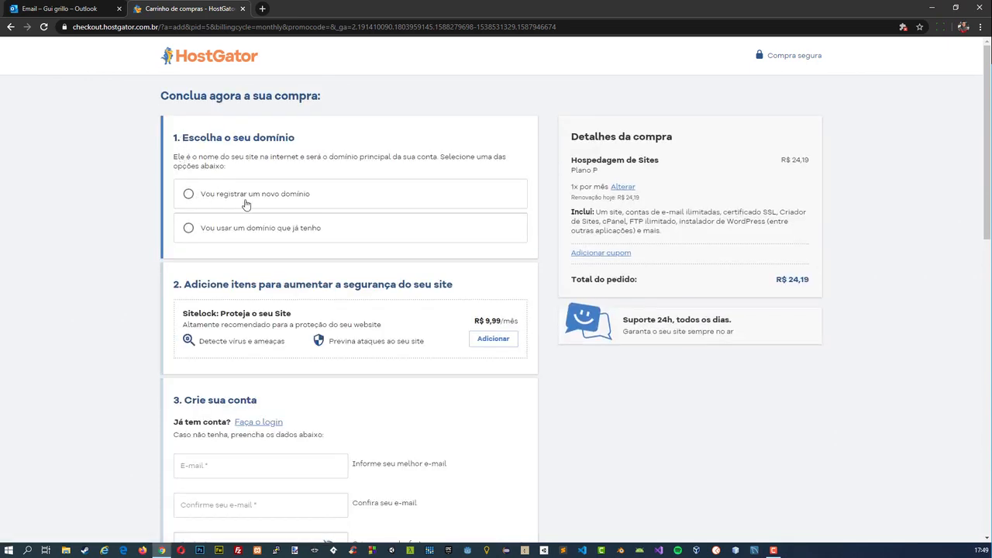
Choose to register a new domain for the hosting and add the owner's full name as a .com domain.
left_click(204, 228)
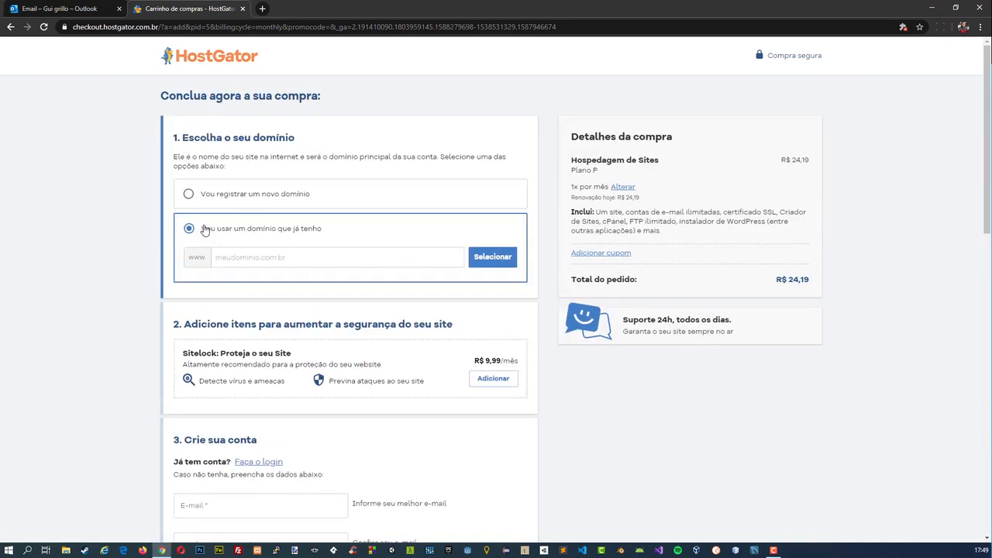
left_click(189, 256)
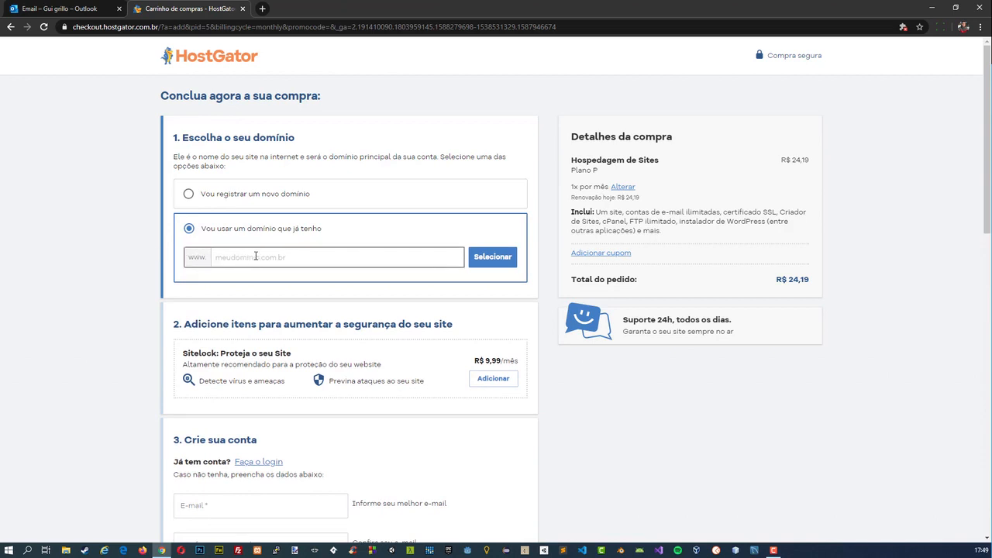
left_click(194, 198)
left_click(235, 219)
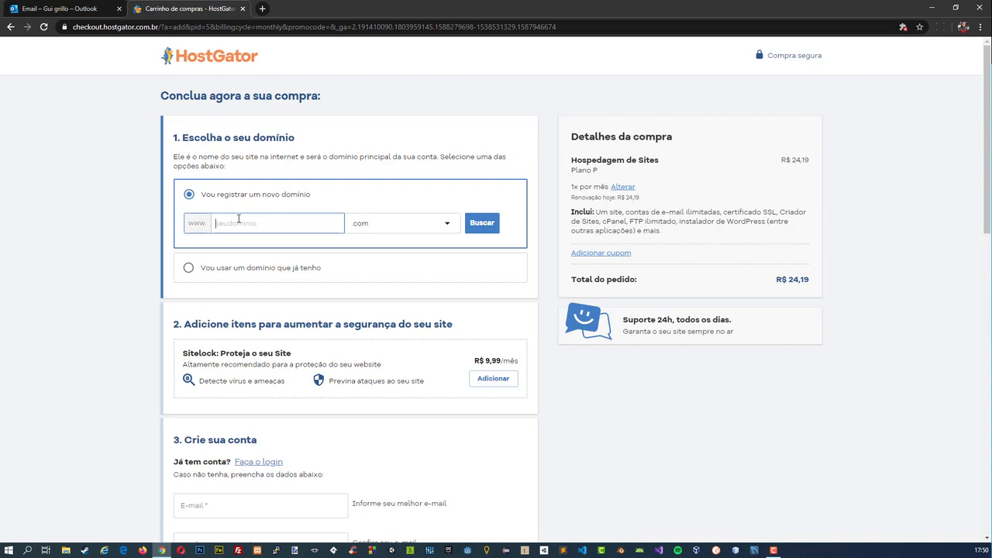
left_click(481, 222)
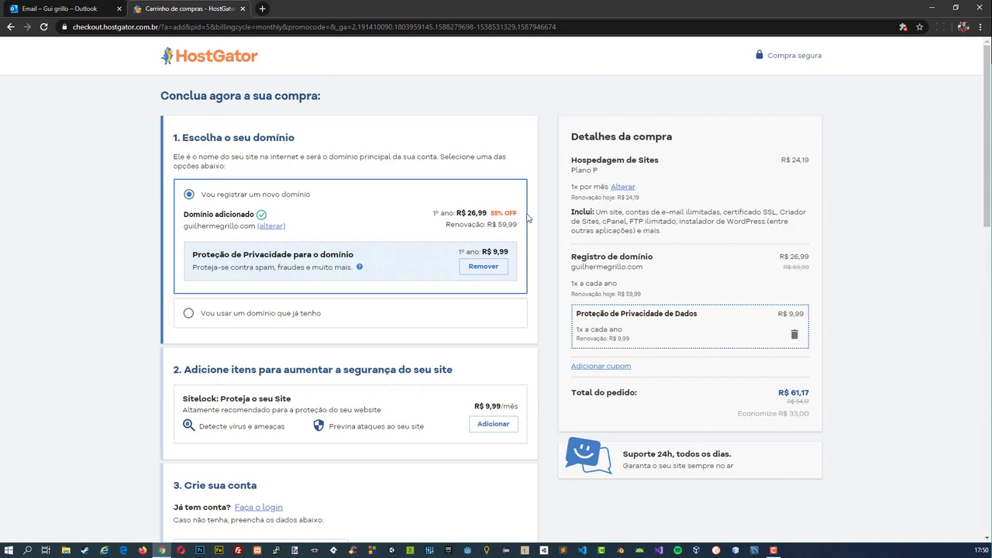
Fill in the account e-mail address and its confirmation in the Crie sua conta section.
scroll(620, 264, "down", 2)
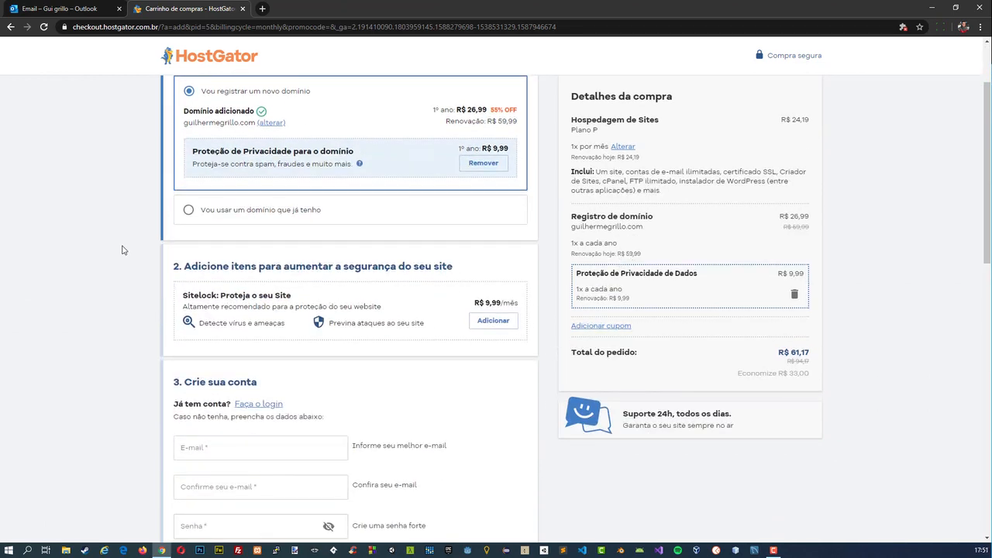
scroll(124, 250, "down", 3)
left_click(186, 241)
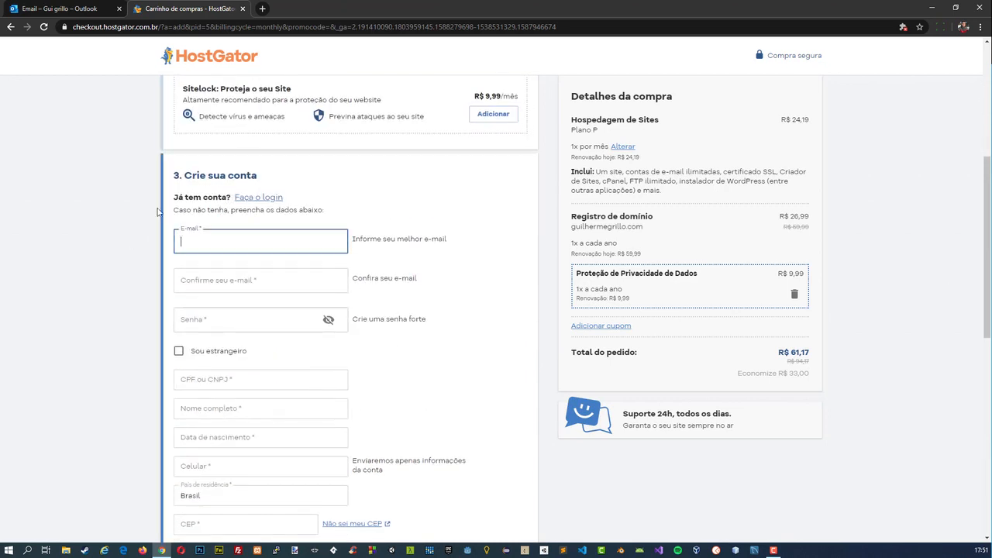
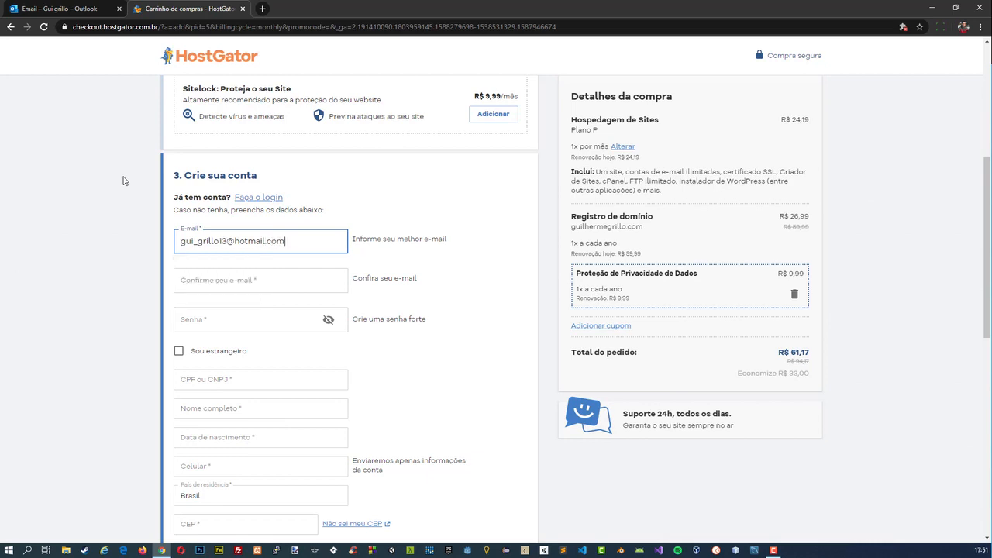
key("Tab")
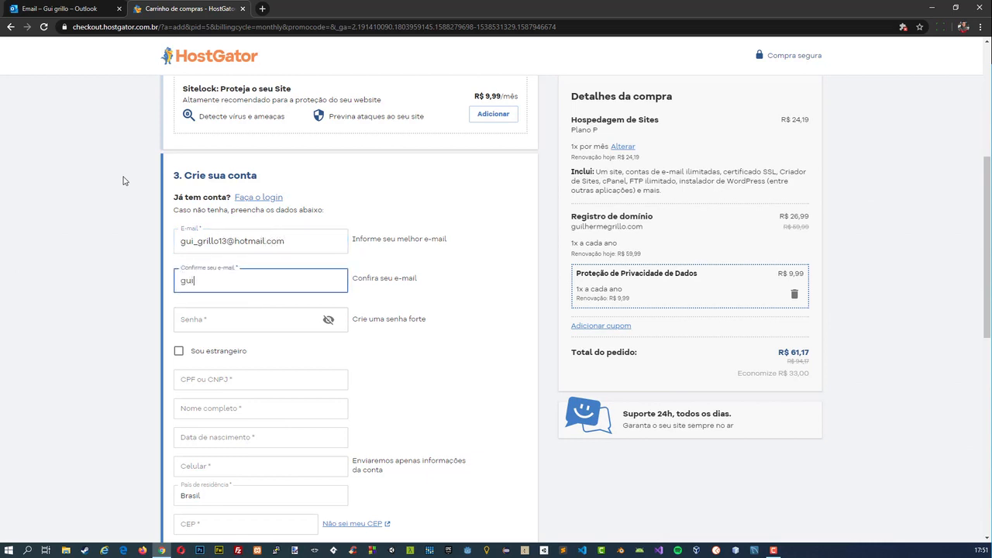
Try to enter a password for the account in the Senha field.
key("Tab")
type("Gu")
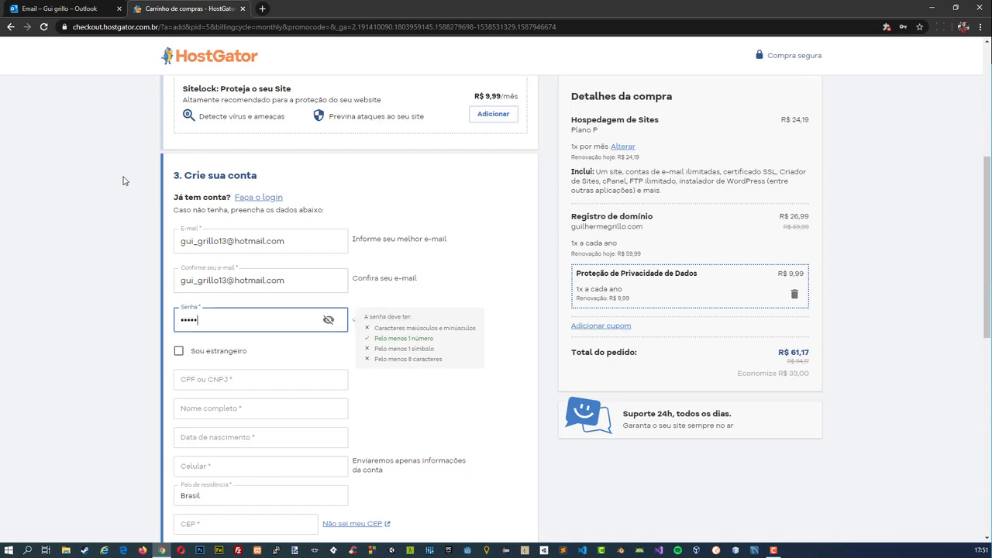
type("•••")
key("ctrl+BackSpace")
type("••••")
key("Tab")
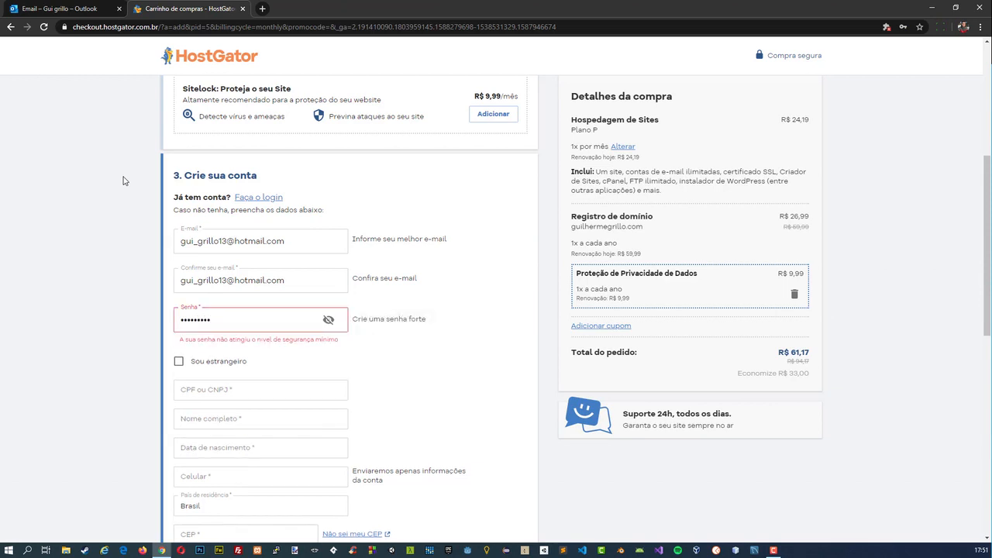
Replace the account password with one containing upper- and lowercase letters, a number, a symbol and at least 8 characters.
left_click(237, 321)
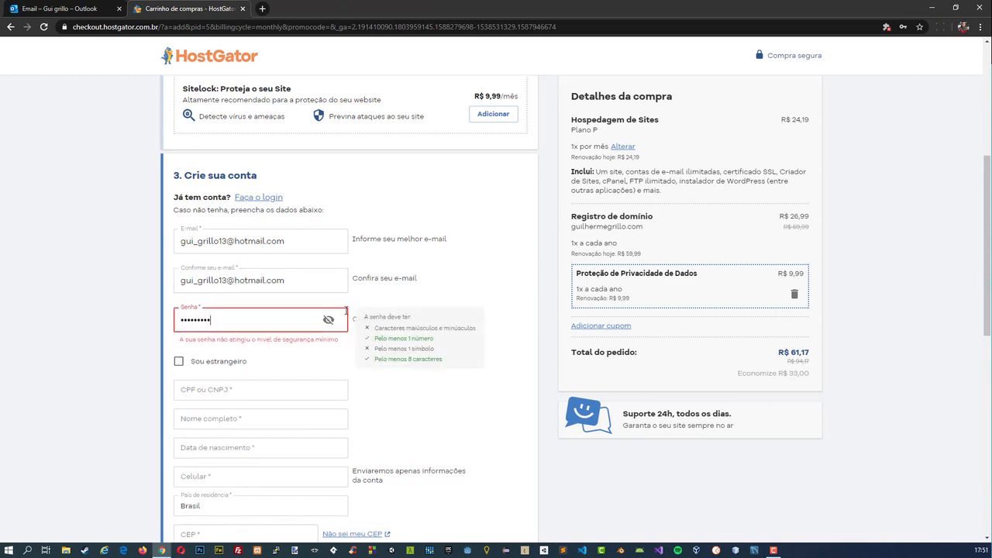
left_click(346, 358)
double_click(282, 323)
type("••••••")
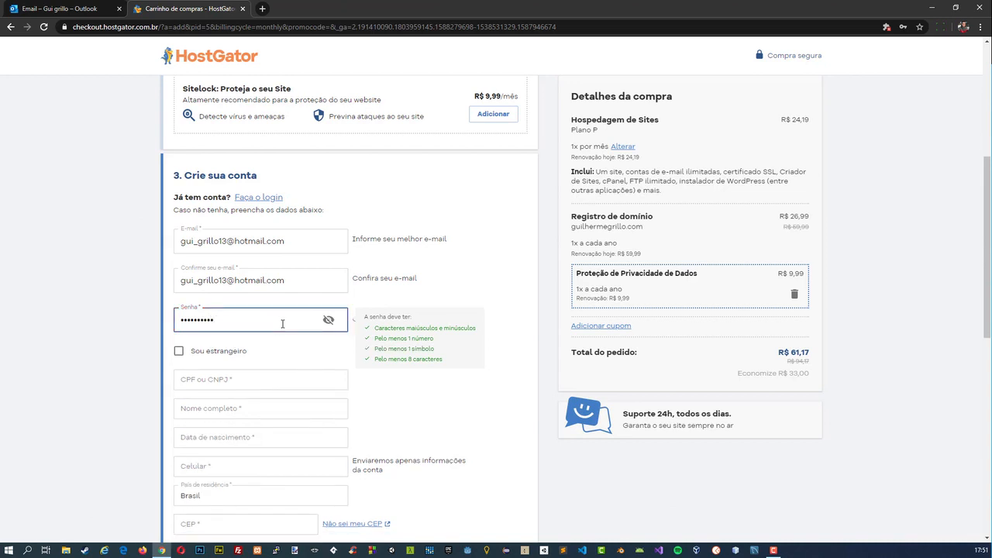
Fill in the customer's CPF number, full name and date of birth in the account form.
left_click(260, 374)
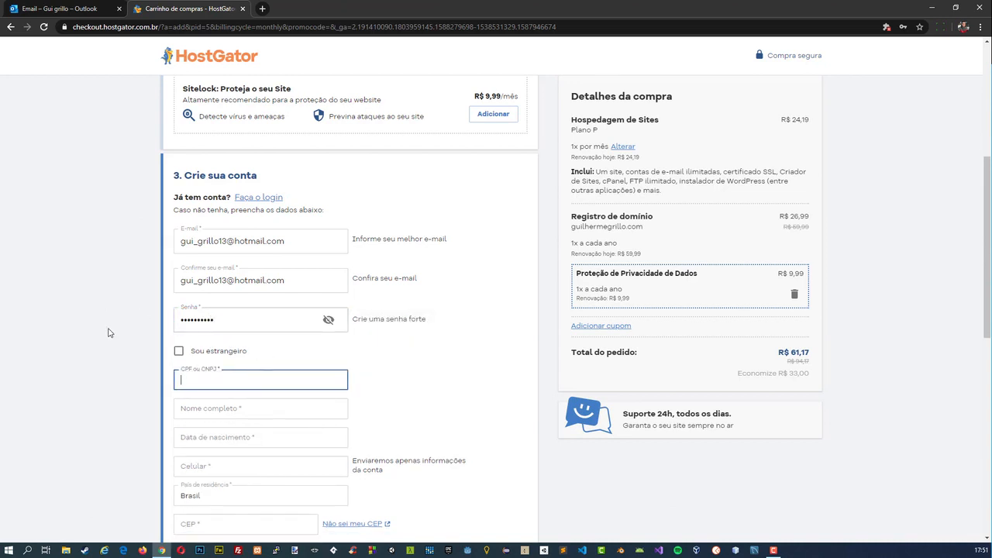
key("Tab")
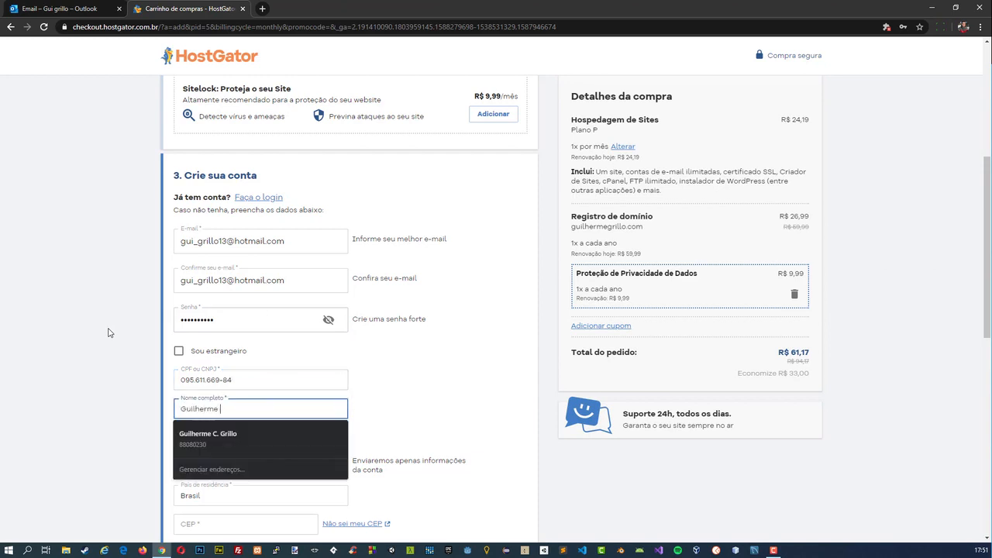
key("Tab")
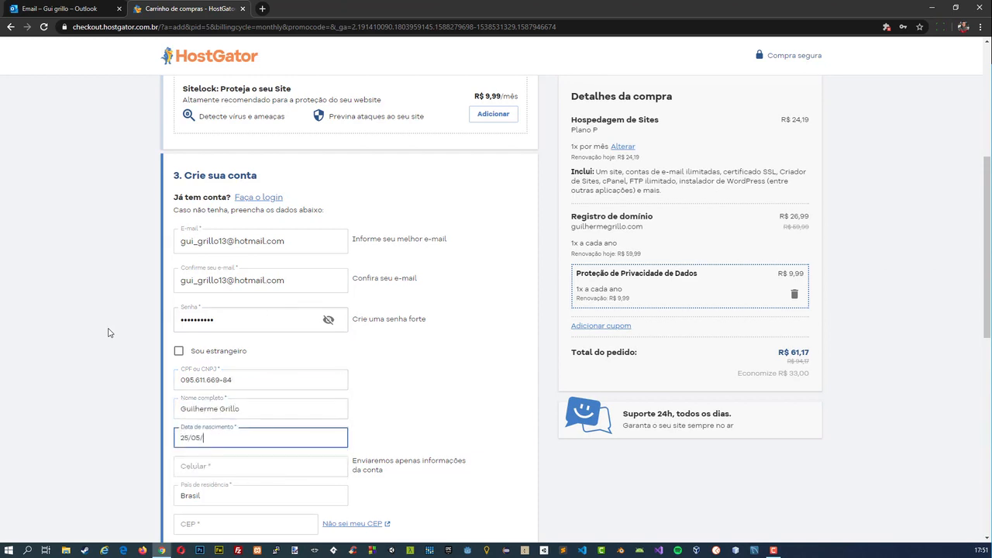
Enter the customer's mobile number and postal code (CEP), keeping Brasil as the country of residence.
key("Tab")
scroll(110, 333, "down", 2)
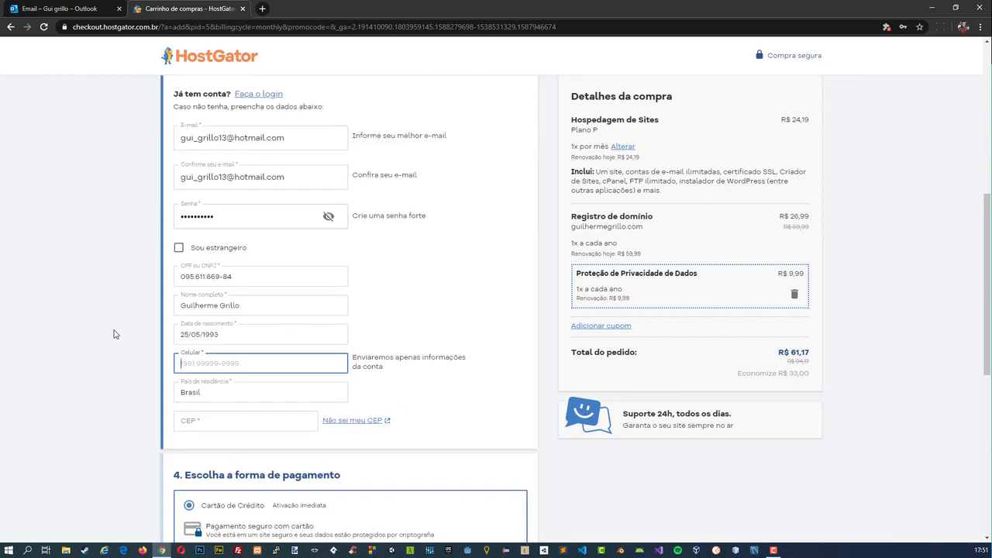
key("Tab")
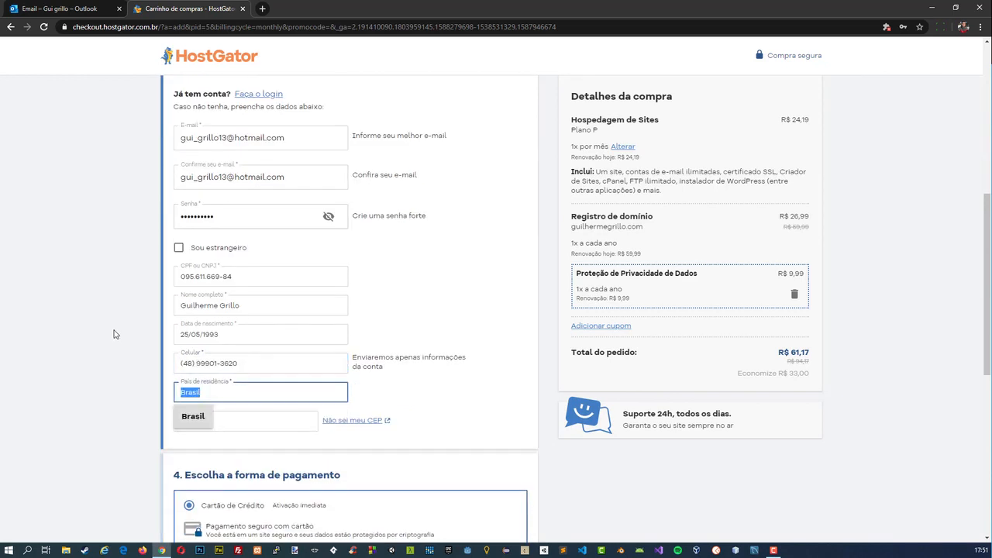
key("Tab")
type("88080230")
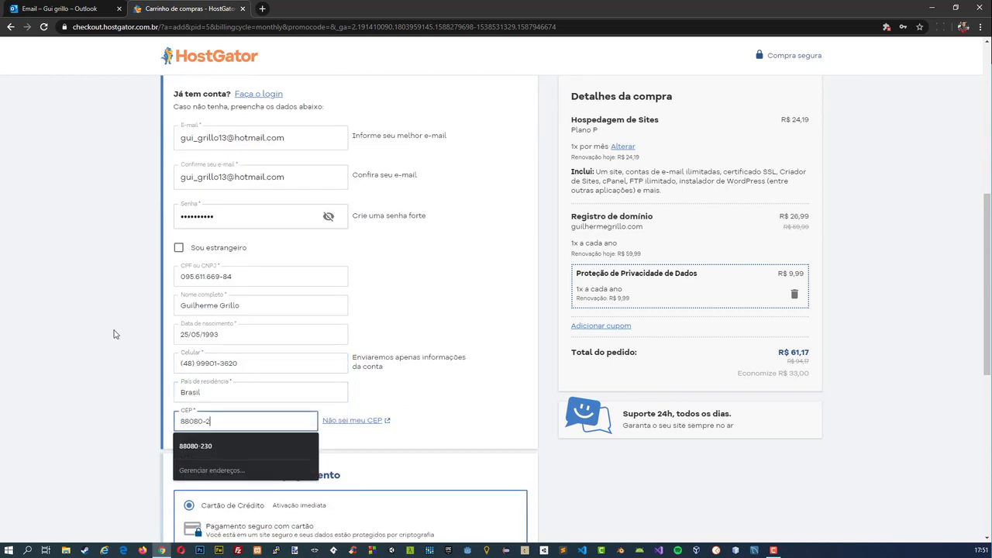
Agree to the terms of service and privacy policy, fill in the credit card details and complete the purchase.
scroll(117, 264, "down", 5)
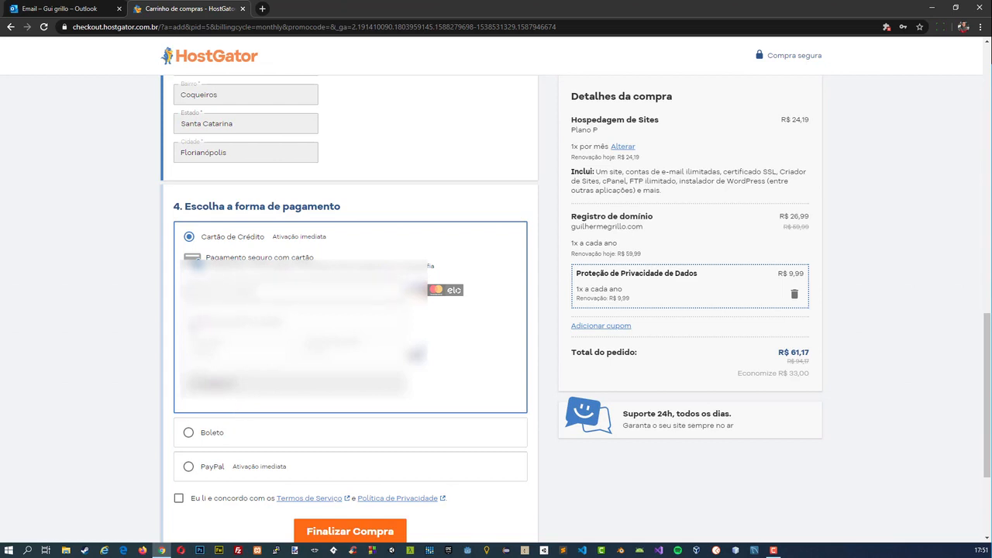
left_click(179, 499)
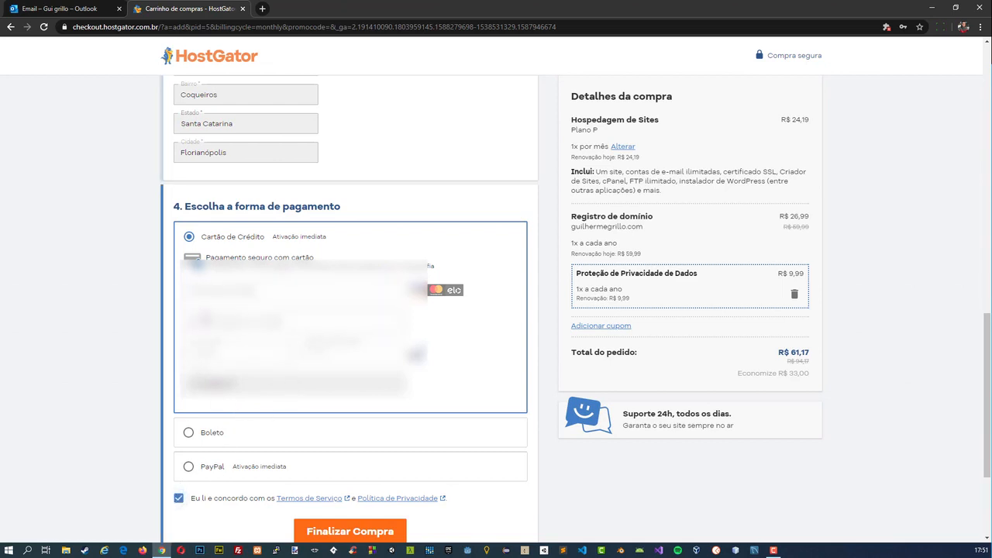
left_click(203, 293)
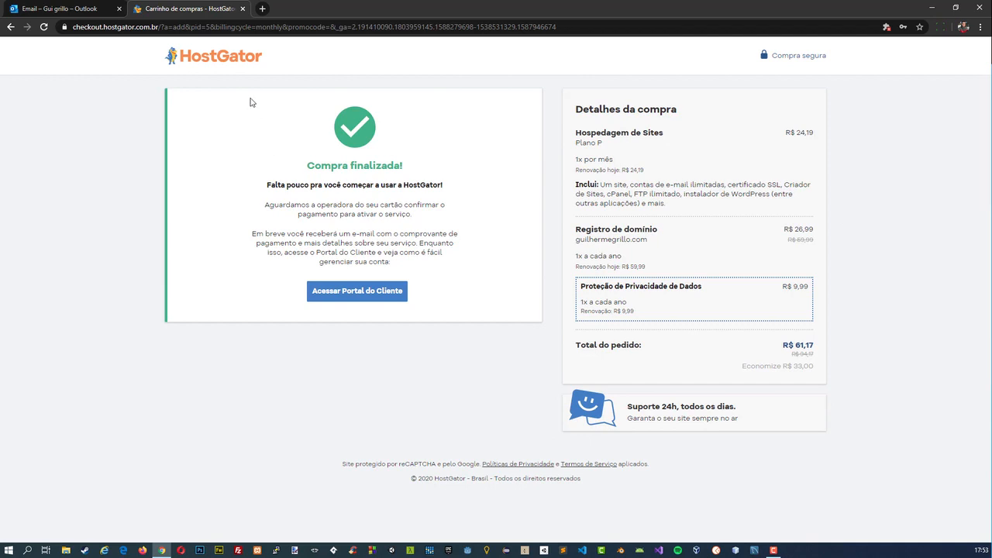
Close the checkout page, open HostGator's Plano P access-data e-mail in Outlook and review the nameservers and cPanel access details.
left_click(242, 9)
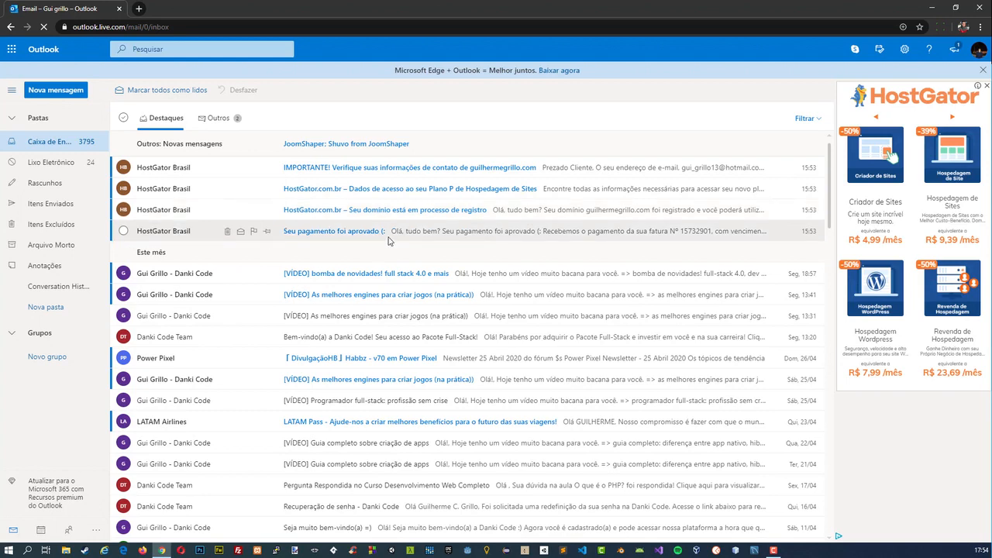
left_click(375, 195)
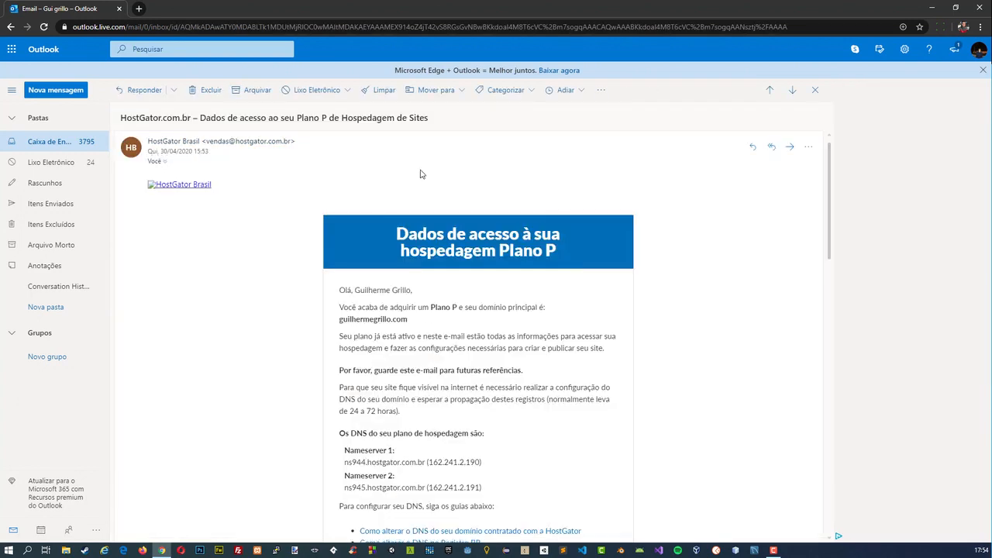
scroll(352, 326, "down", 2)
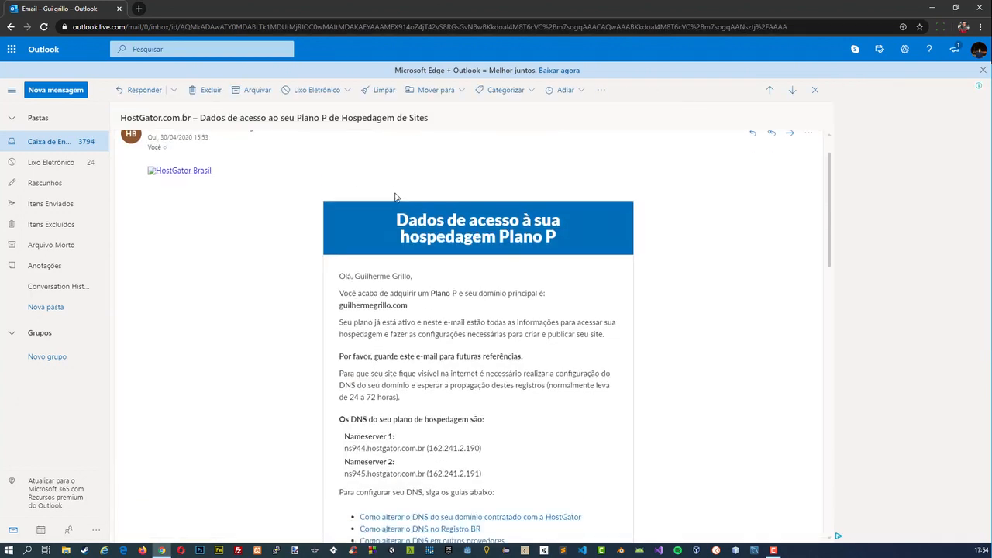
left_click_drag(343, 380, 389, 377)
left_click(390, 376)
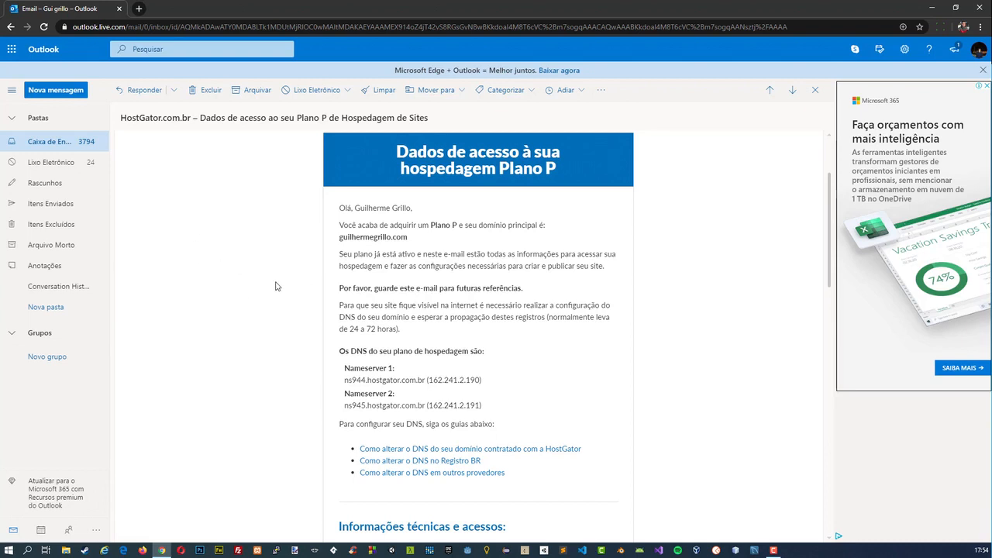
scroll(272, 343, "down", 3)
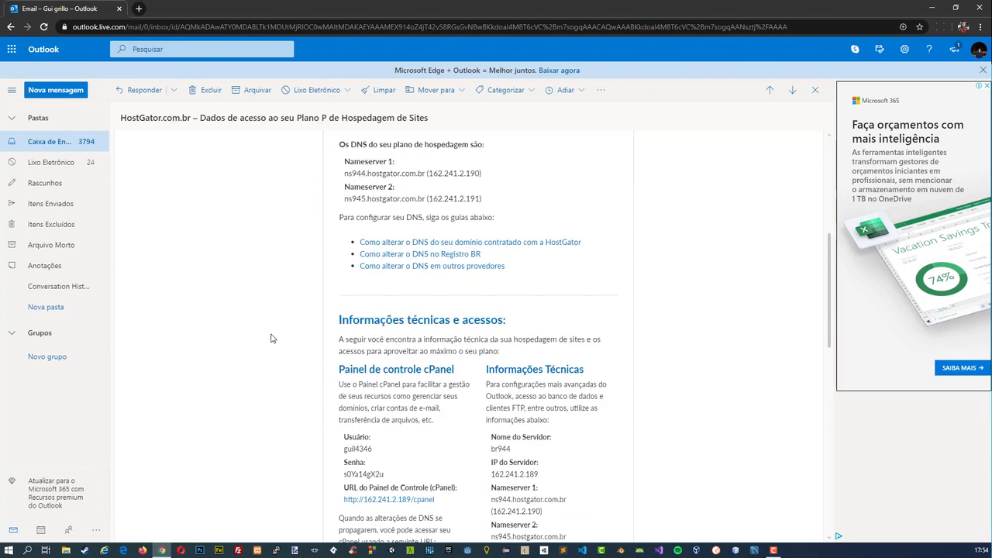
scroll(272, 338, "down", 2)
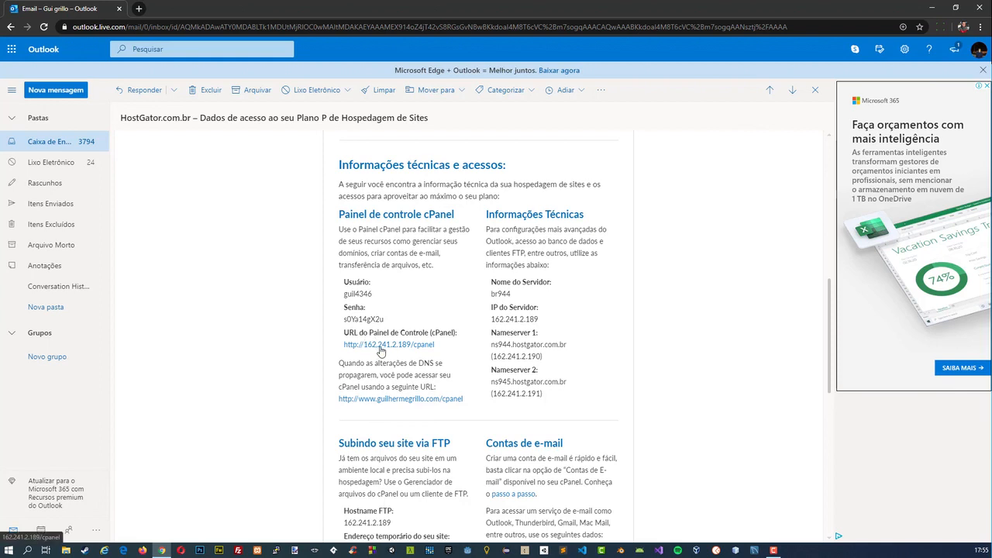
Search Google in a new tab for "check domain dns propagation" and open the DNS Checker site at dnschecker.org.
left_click(139, 9)
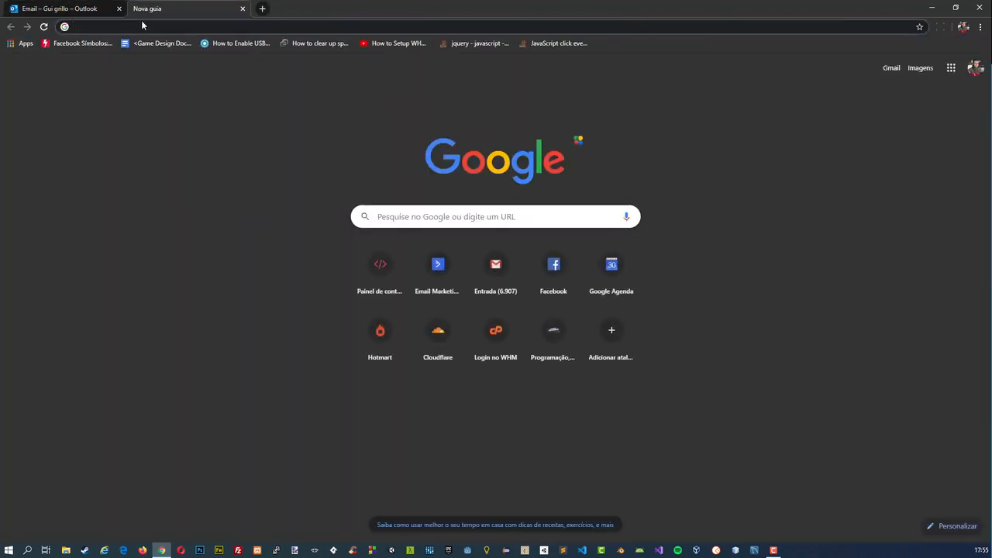
type("chec")
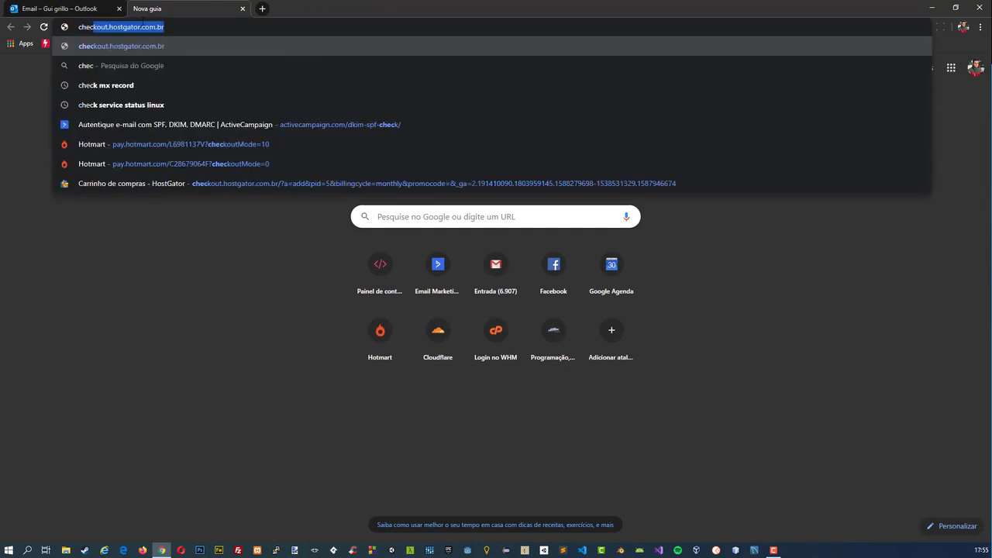
type("k domain d")
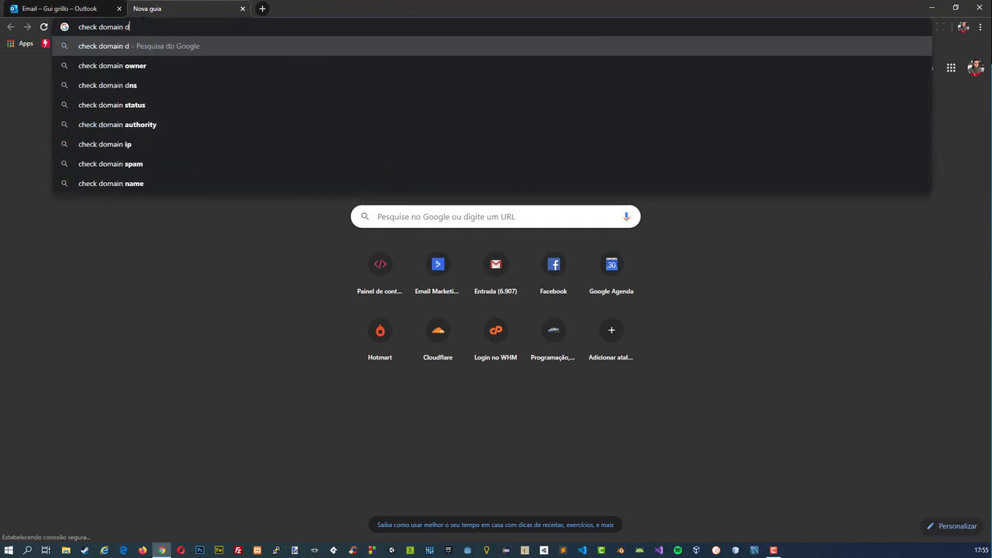
type("ns pr")
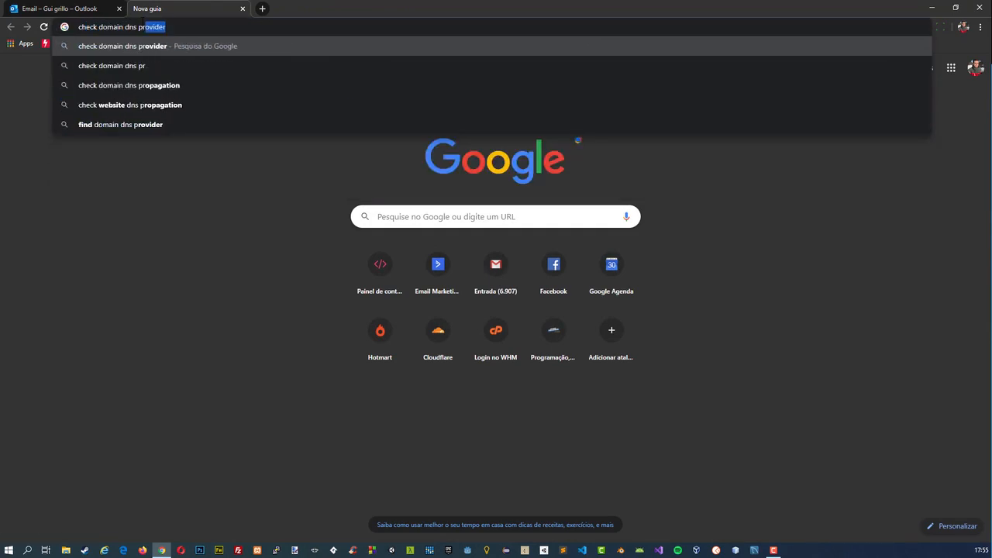
type("opagation")
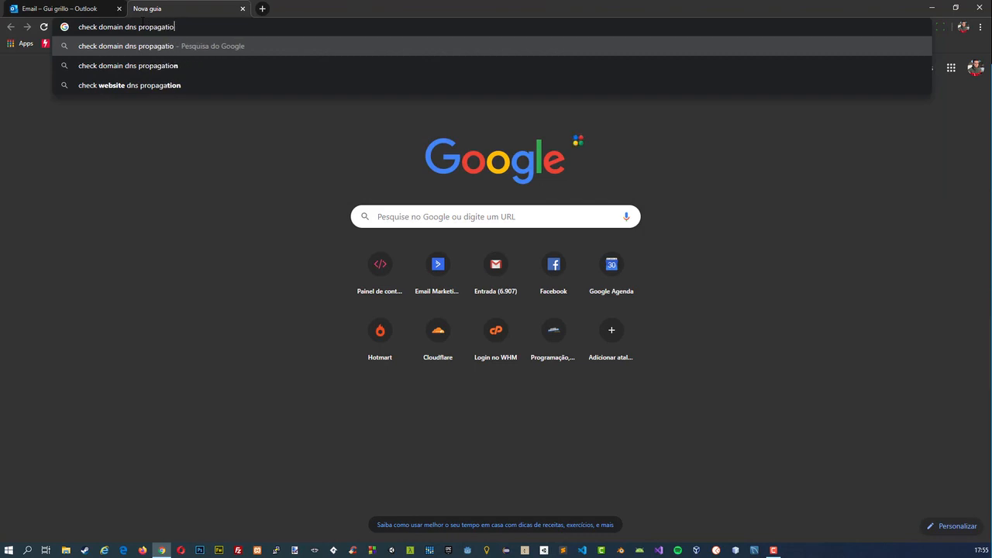
key("Return")
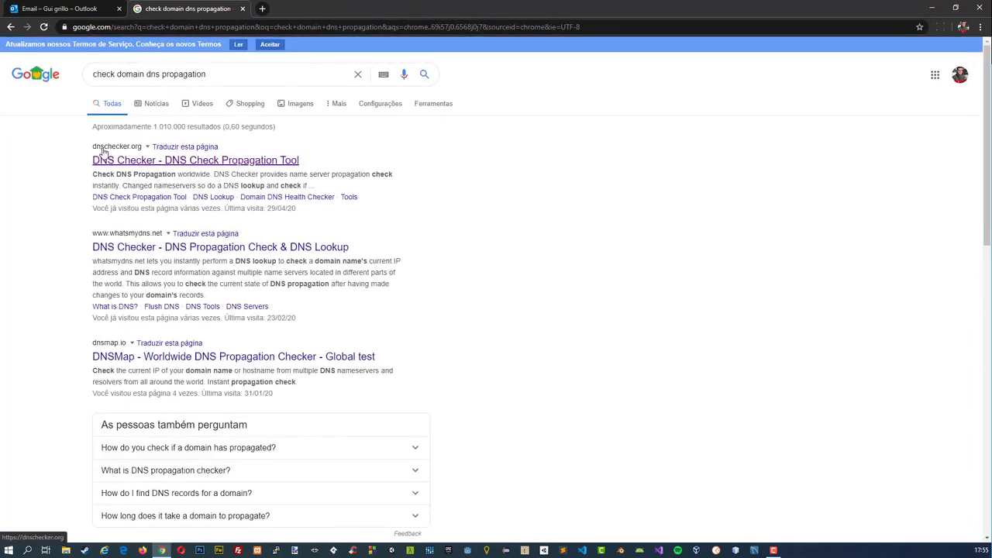
left_click(117, 164)
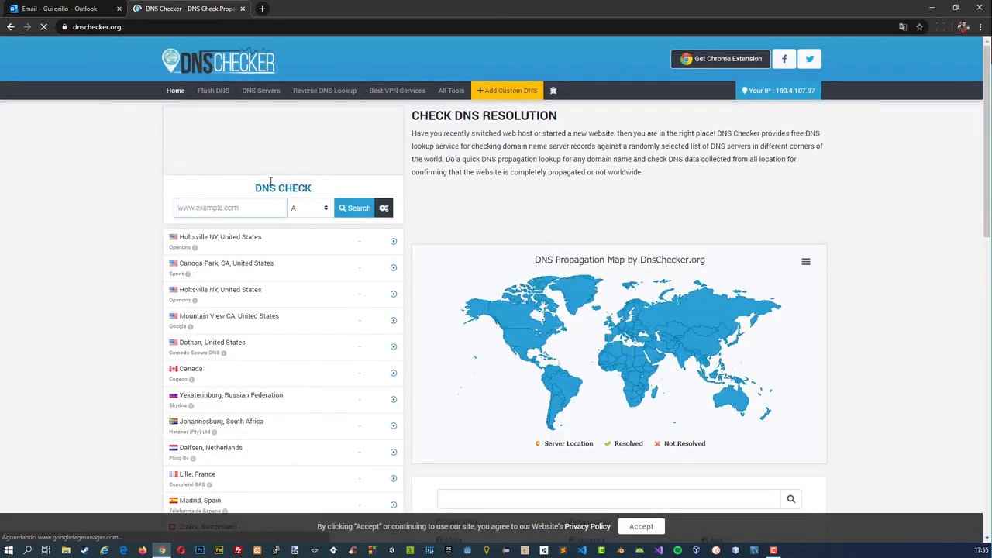
Look up the new domain's A record in DNS Checker, blocking the site's notifications, and review its propagation across the listed servers.
left_click(229, 208)
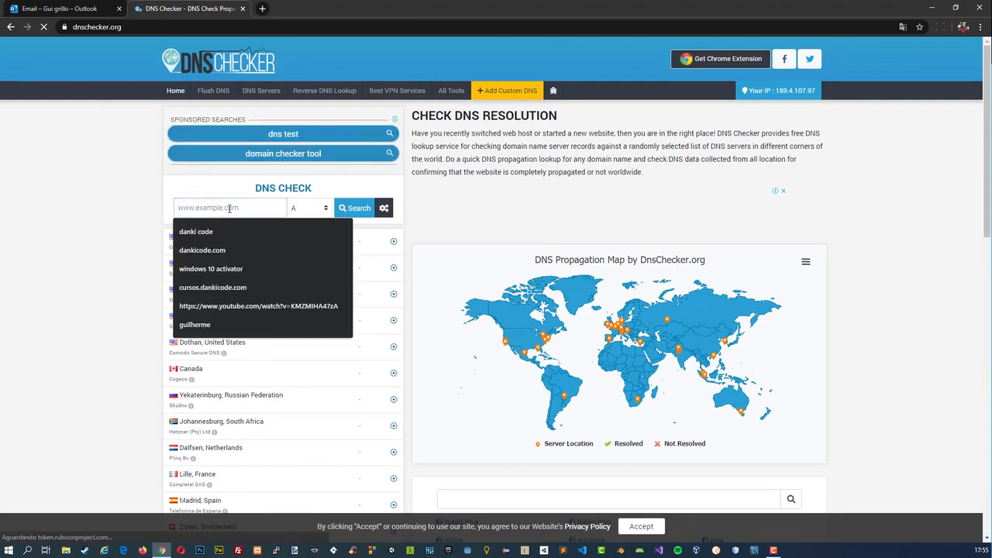
type("gui")
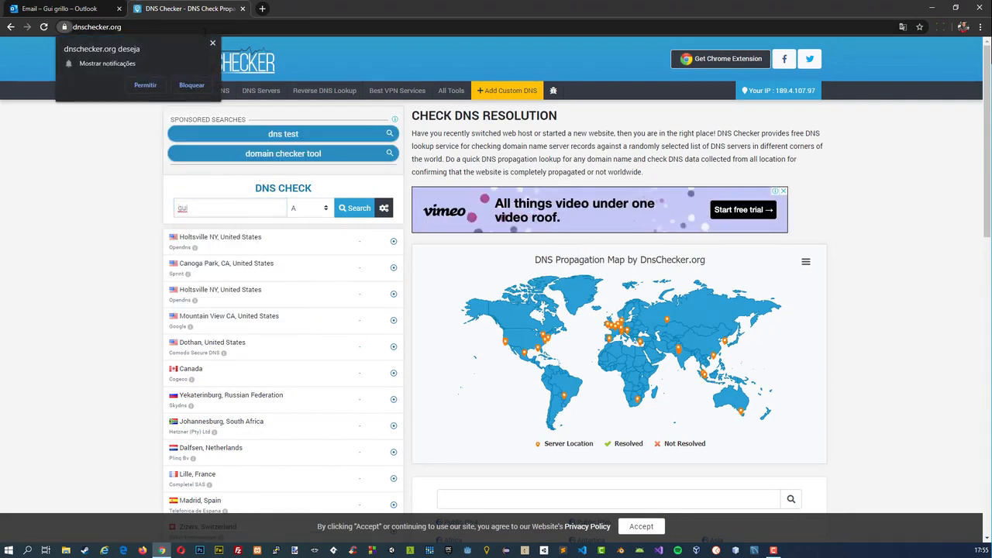
left_click(192, 85)
type("rmegr")
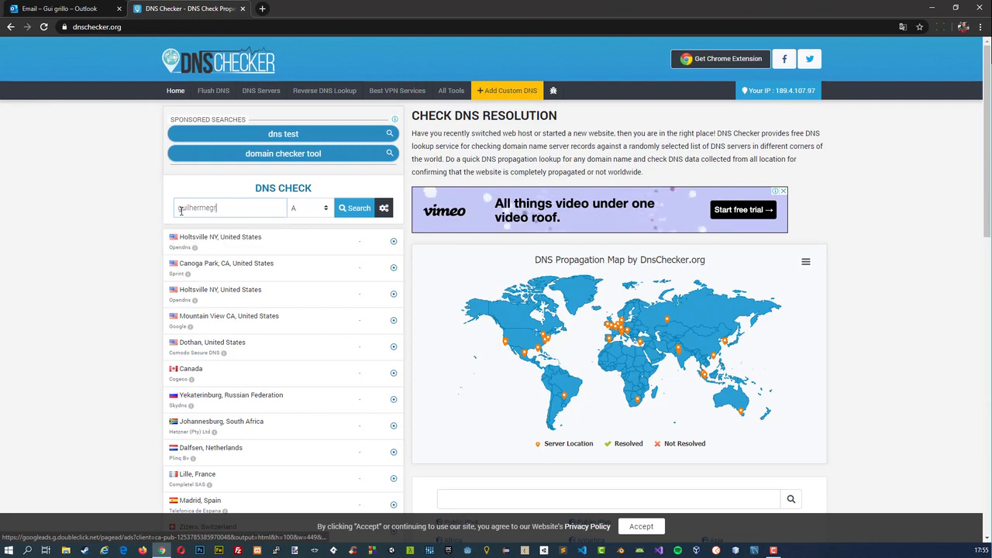
type("illo.com")
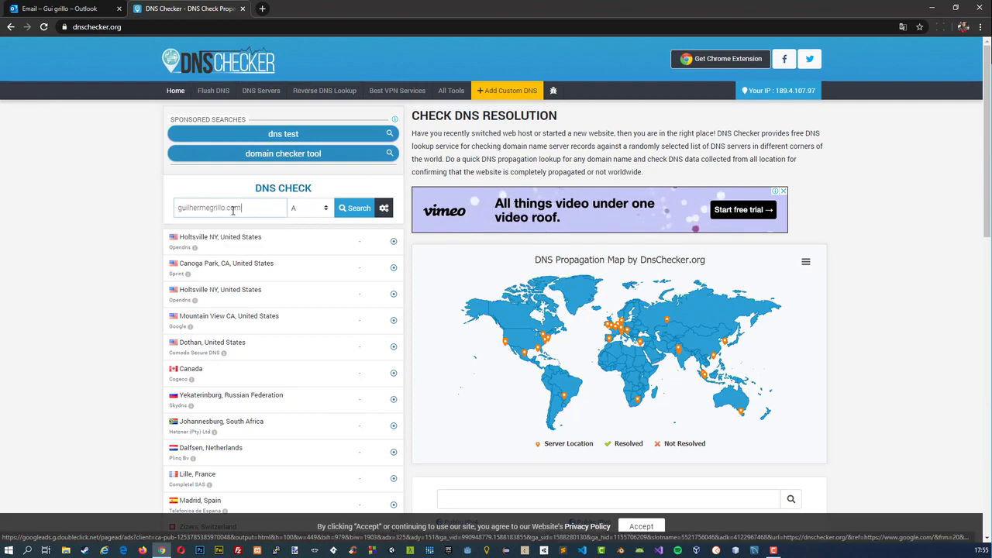
left_click(354, 208)
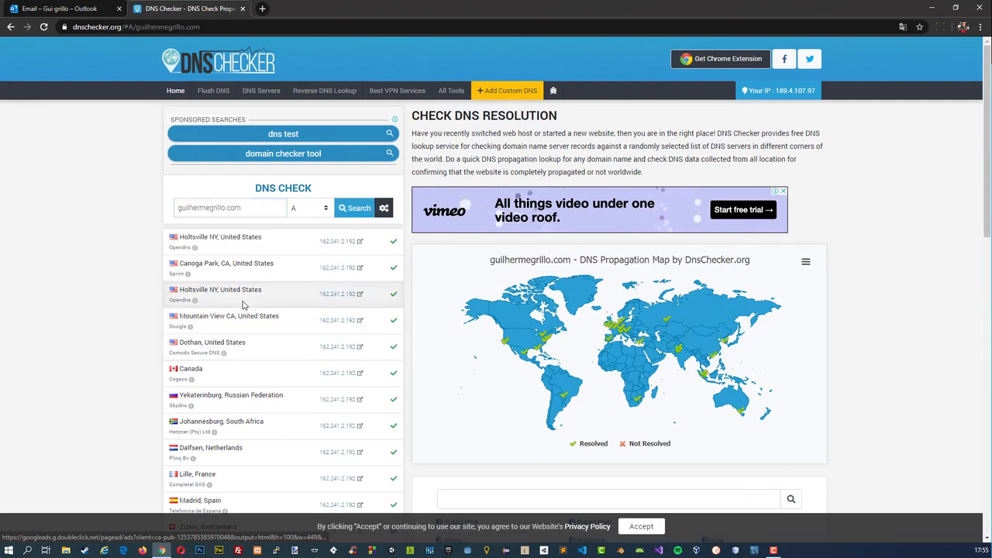
scroll(244, 308, "down", 5)
scroll(244, 308, "down", 2)
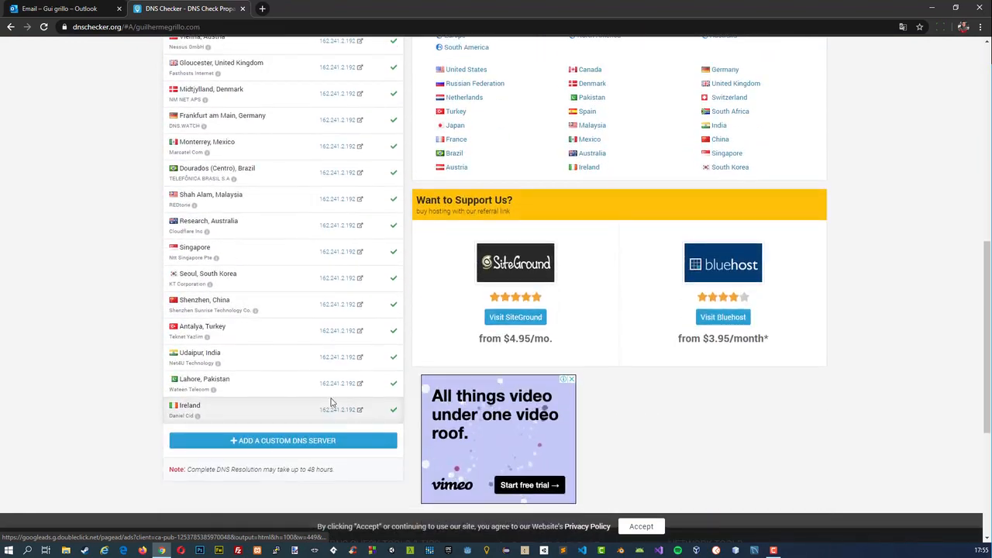
scroll(277, 409, "up", 6)
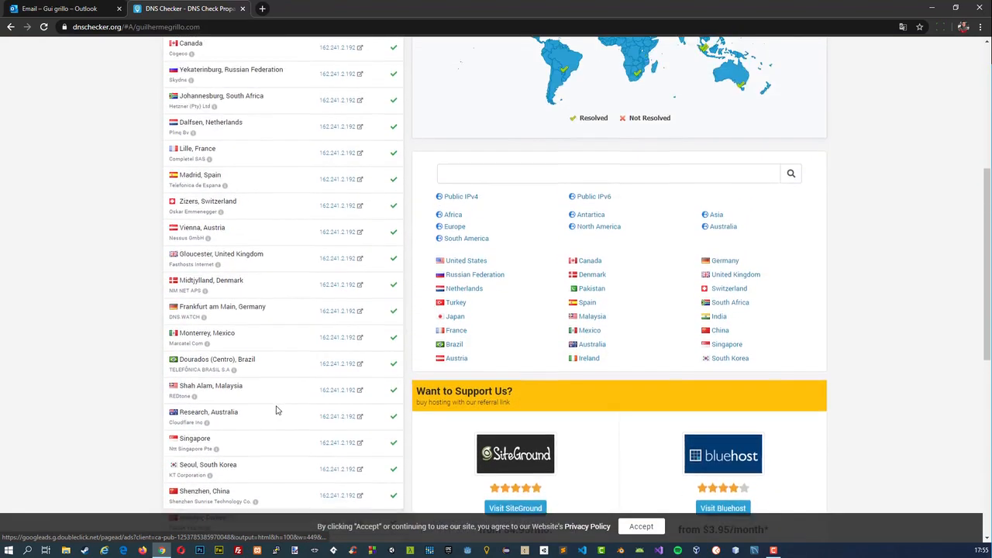
scroll(272, 372, "down", 5)
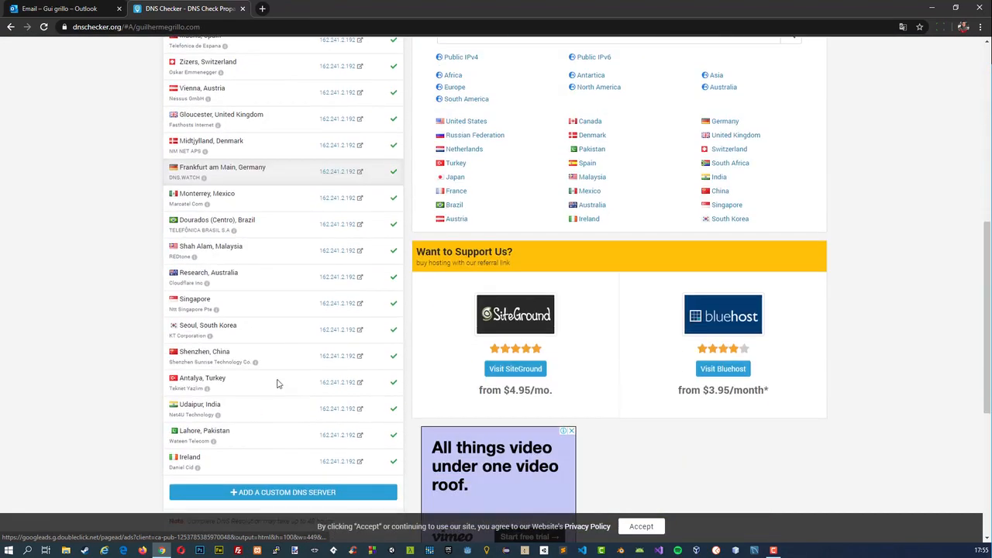
Open the new domain's website in a new tab and compare it with the DNS Checker results.
left_click(260, 8)
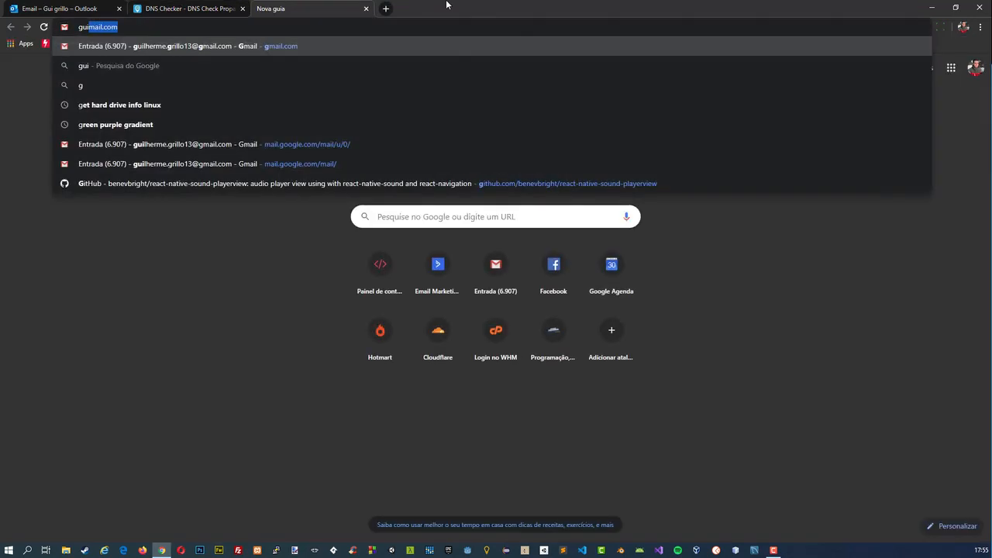
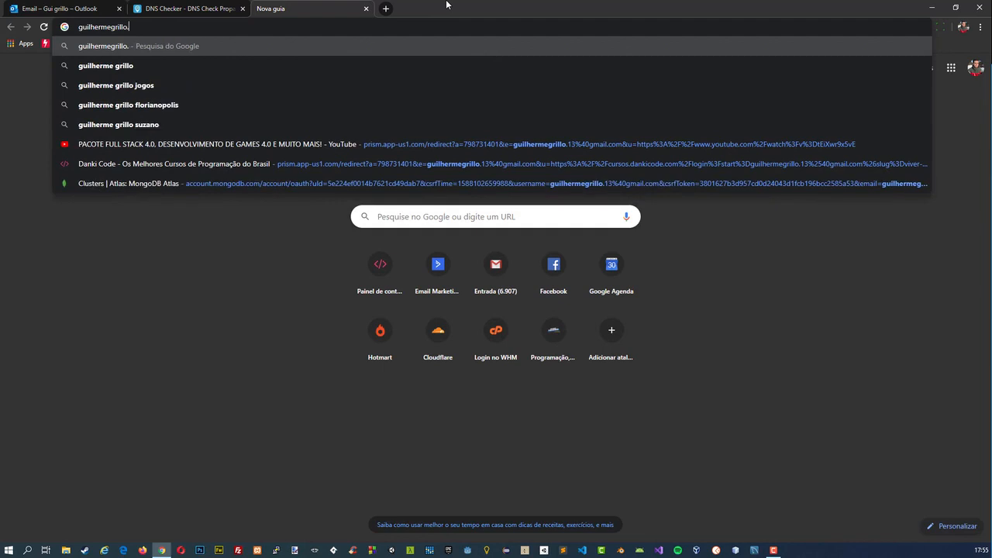
type("com")
key("Return")
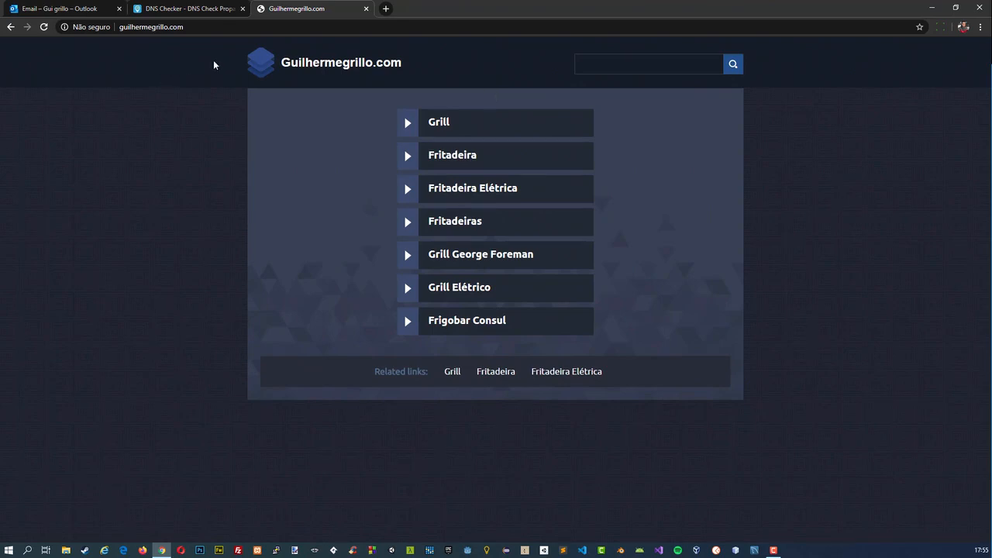
left_click(190, 8)
scroll(163, 174, "up", 5)
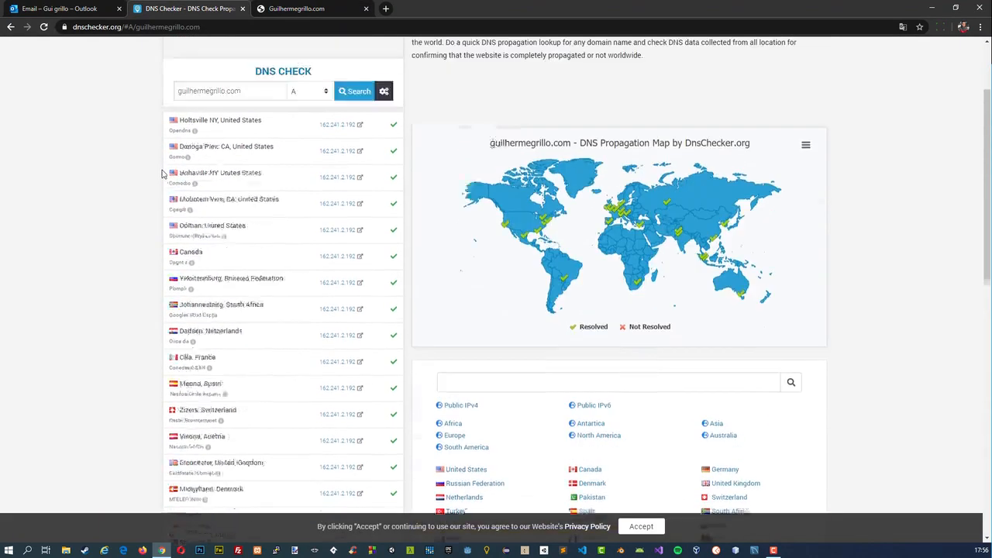
Review the cPanel addresses in HostGator's access-data e-mail and reload the new domain's website.
left_click(50, 8)
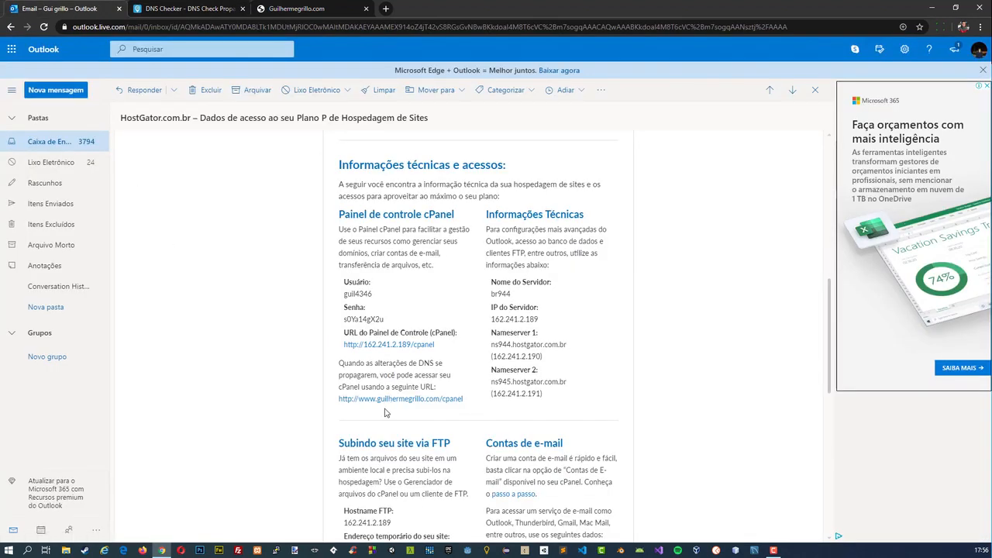
left_click(328, 6)
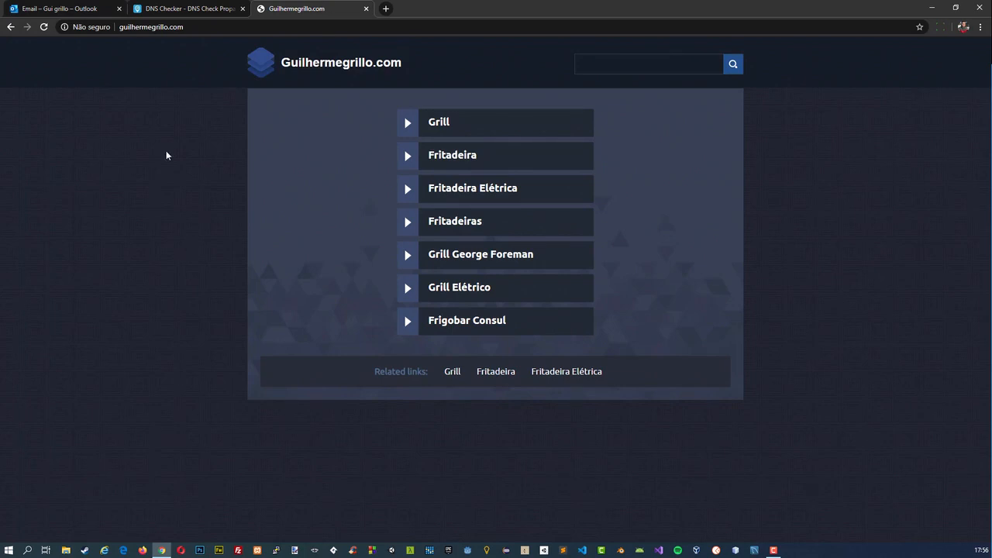
key("ctrl+l")
key("Return")
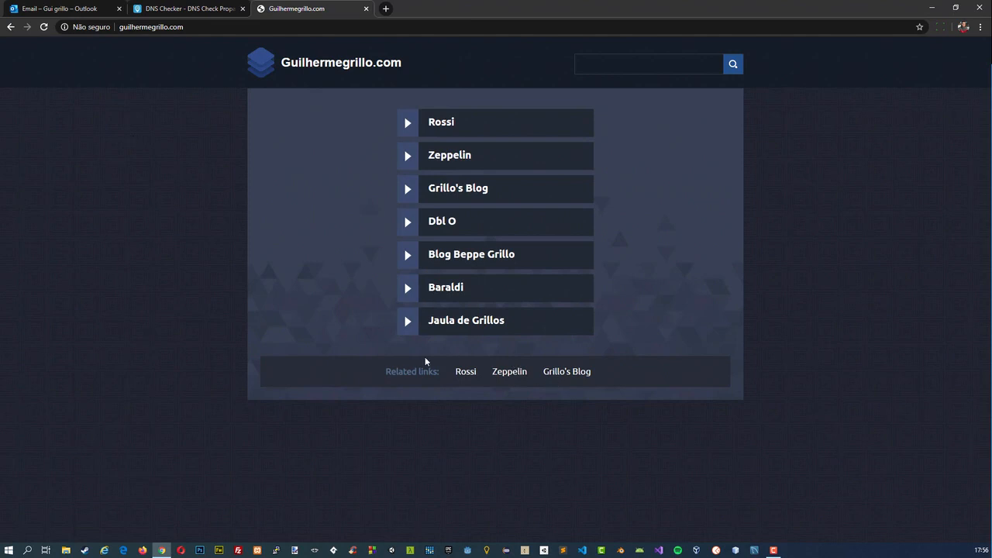
Open the domain-based cPanel link from the HostGator e-mail, close the domain's website tab and return to the cPanel login page.
left_click(143, 10)
left_click(110, 6)
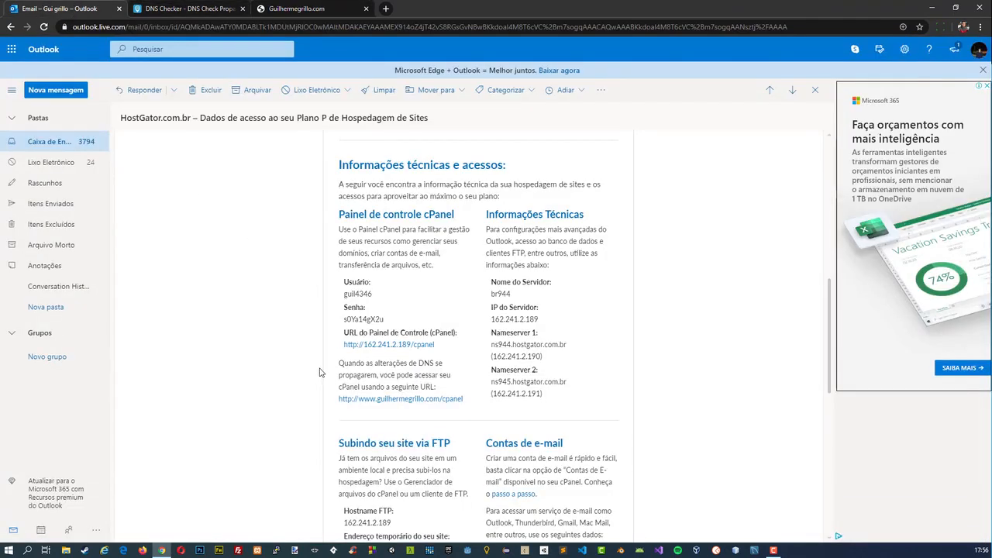
left_click(368, 398)
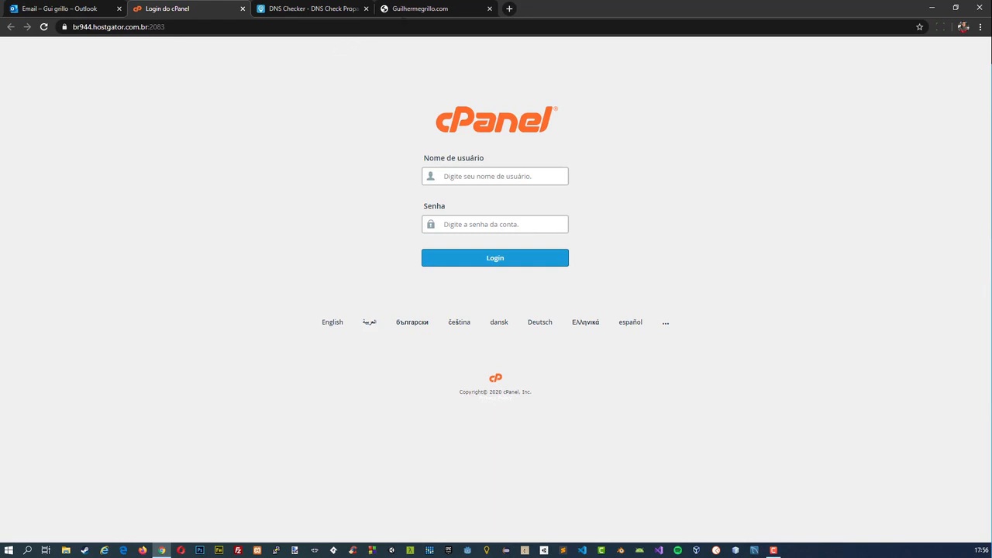
left_click(434, 9)
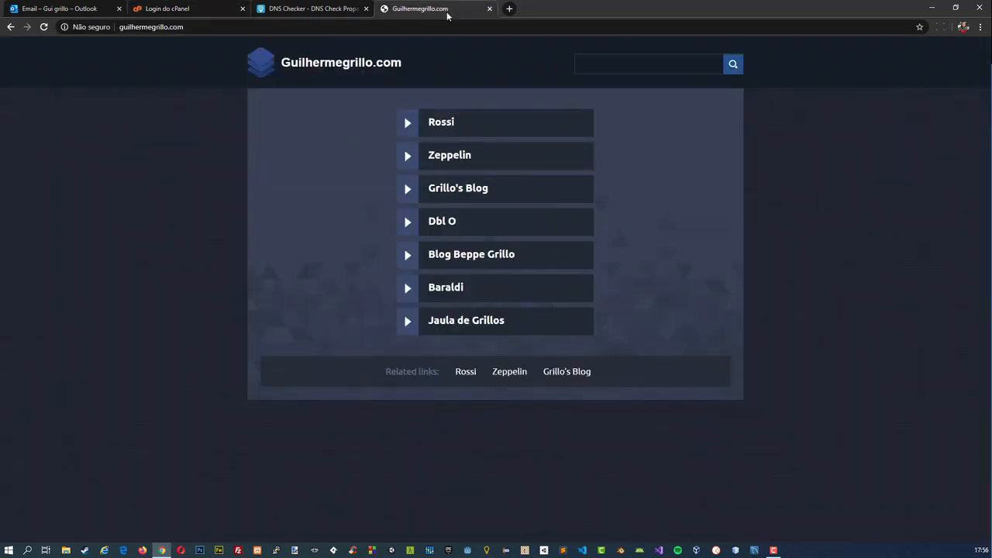
left_click(489, 8)
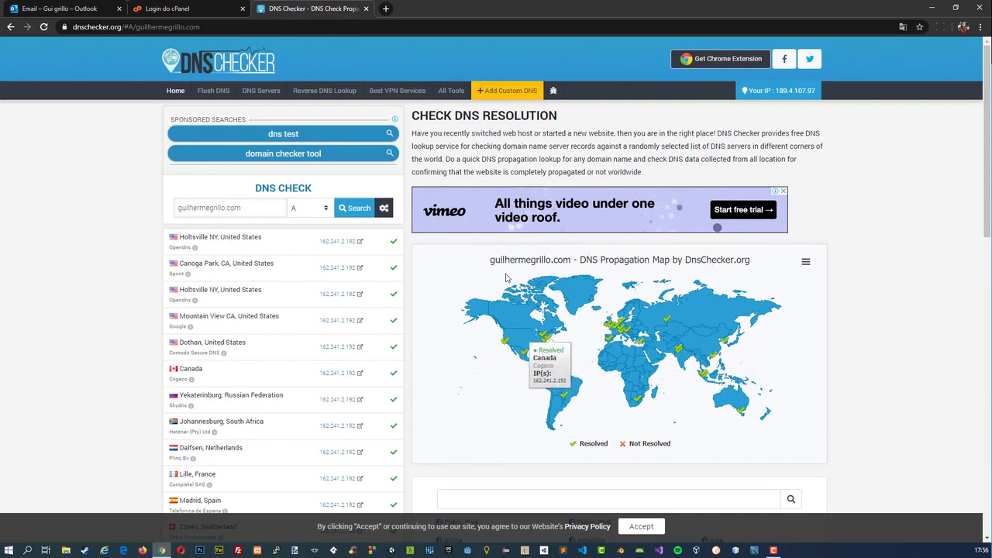
left_click(175, 9)
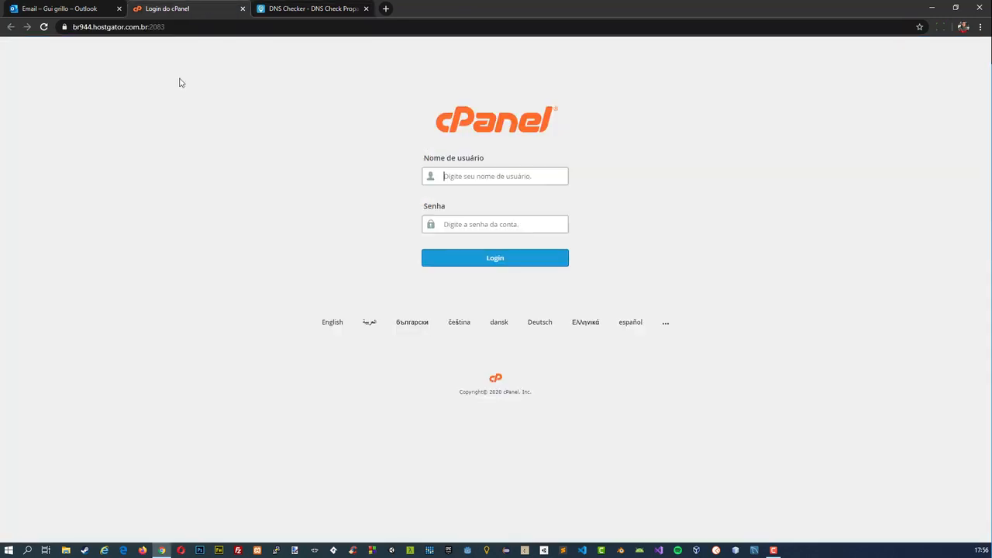
Copy the cPanel username from the HostGator e-mail into the login page's Nome de usuário field.
left_click(99, 5)
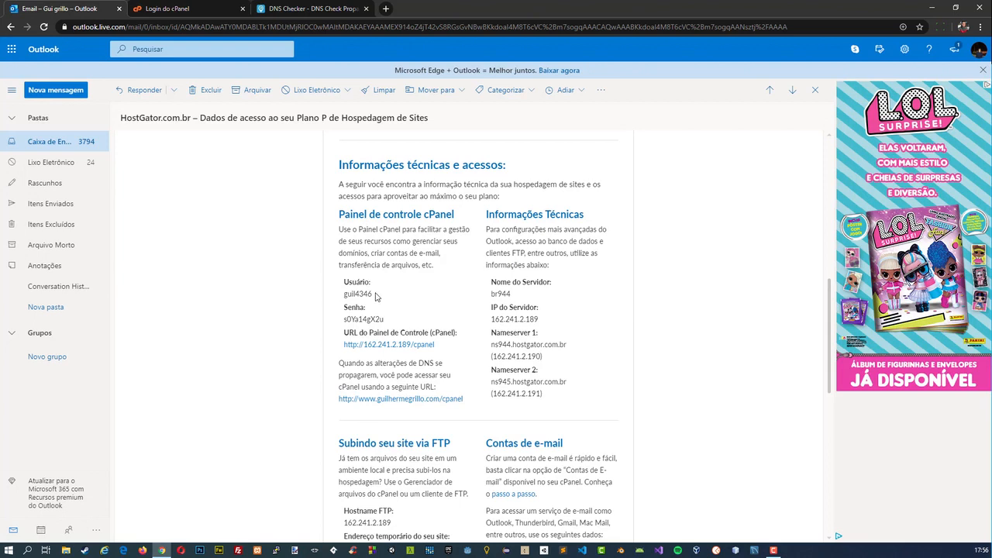
left_click_drag(388, 321, 343, 321)
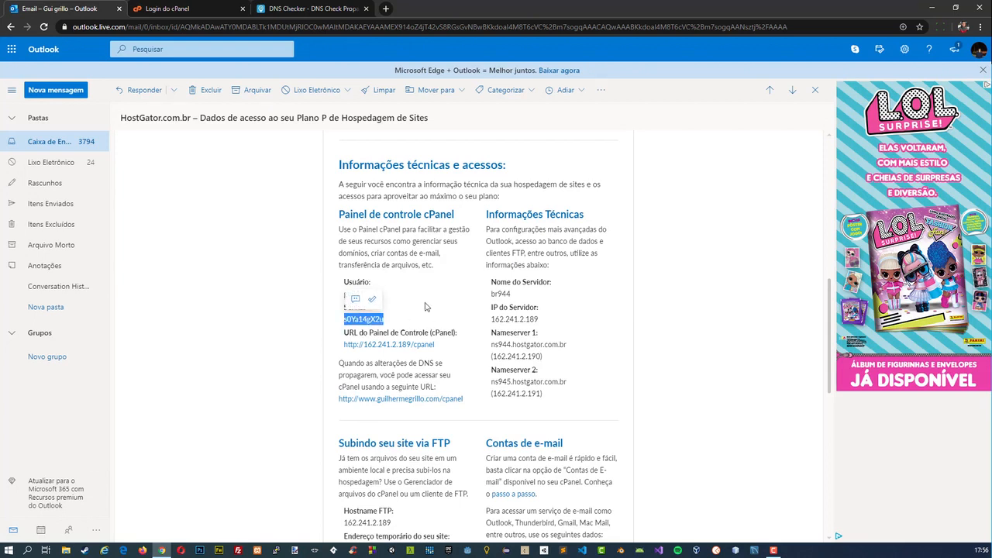
left_click_drag(402, 299, 345, 295)
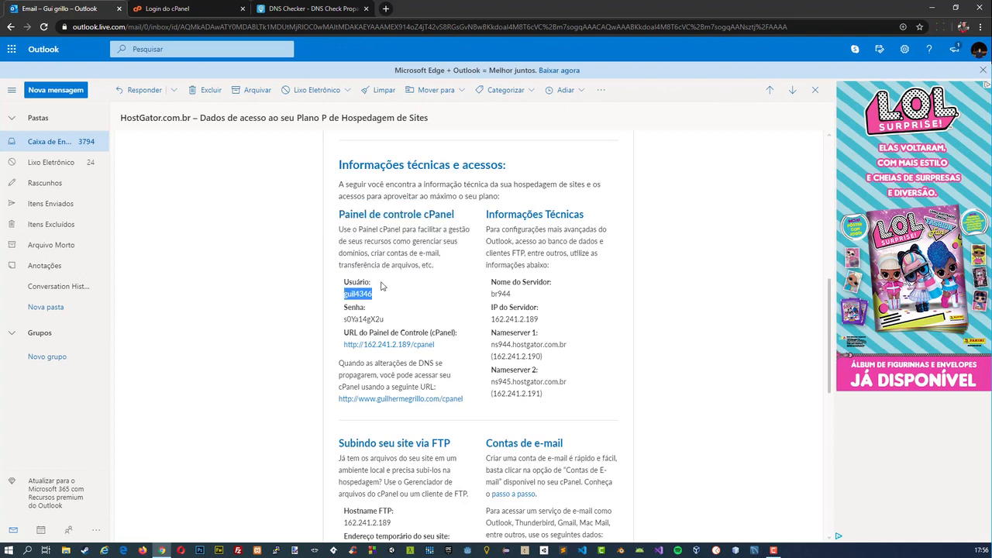
key("ctrl+c")
key("ctrl+Tab")
key("ctrl+v")
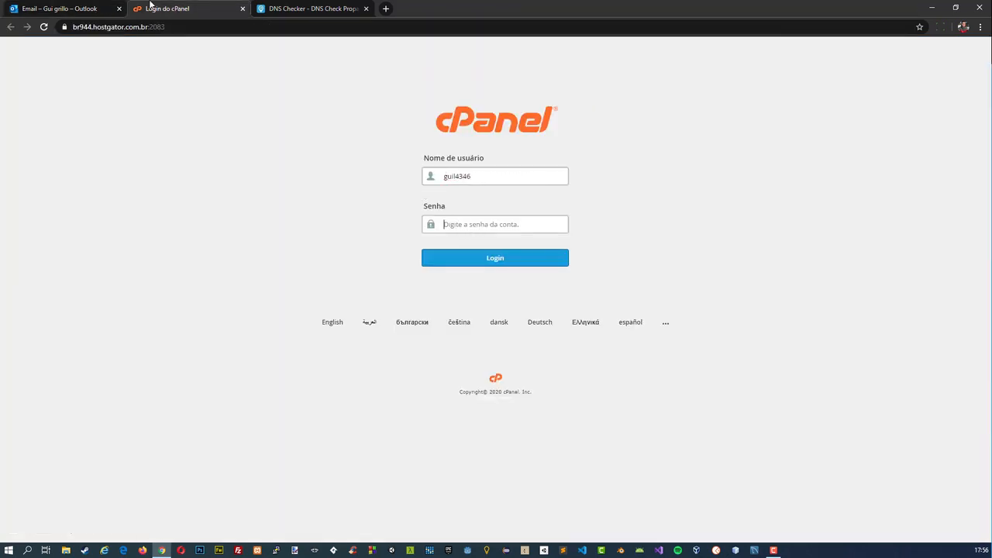
Copy the cPanel password from the e-mail into the Senha field, log in and dismiss the browser's offer to save it.
left_click(93, 8)
left_click_drag(386, 319, 344, 326)
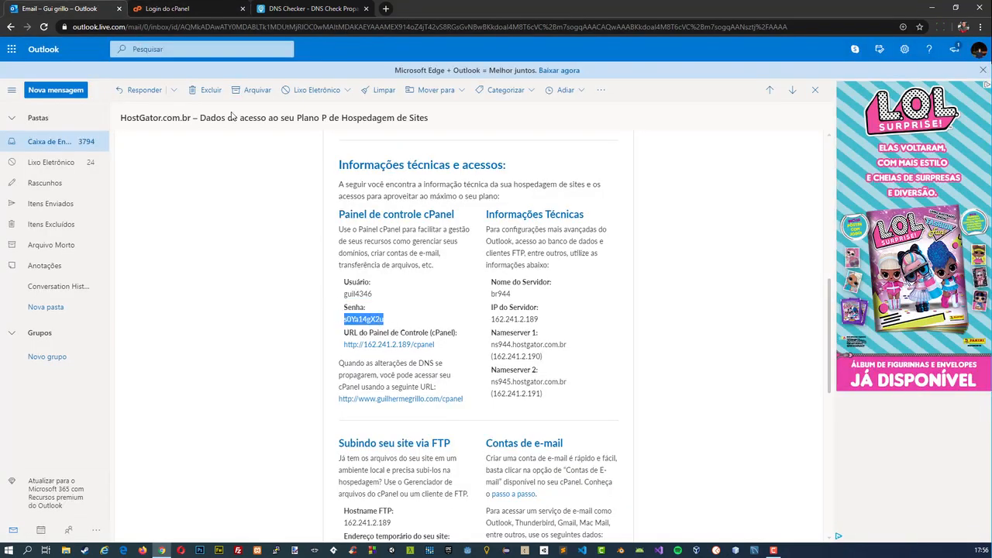
key("ctrl+c")
key("ctrl+Tab")
key("ctrl+v")
left_click(478, 258)
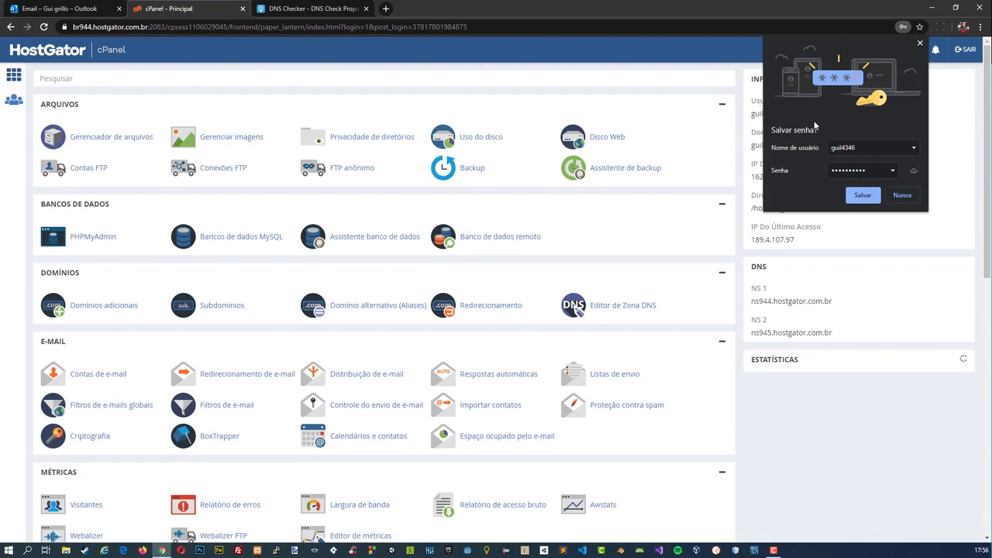
left_click(921, 42)
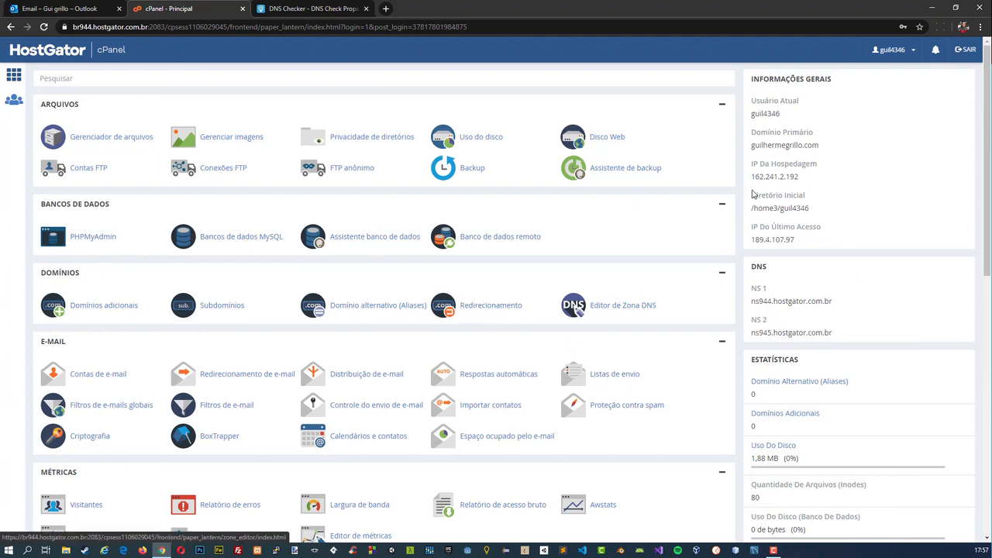
Copy the primary domain from cPanel's general information and open it in a new browser tab.
triple_click(767, 145)
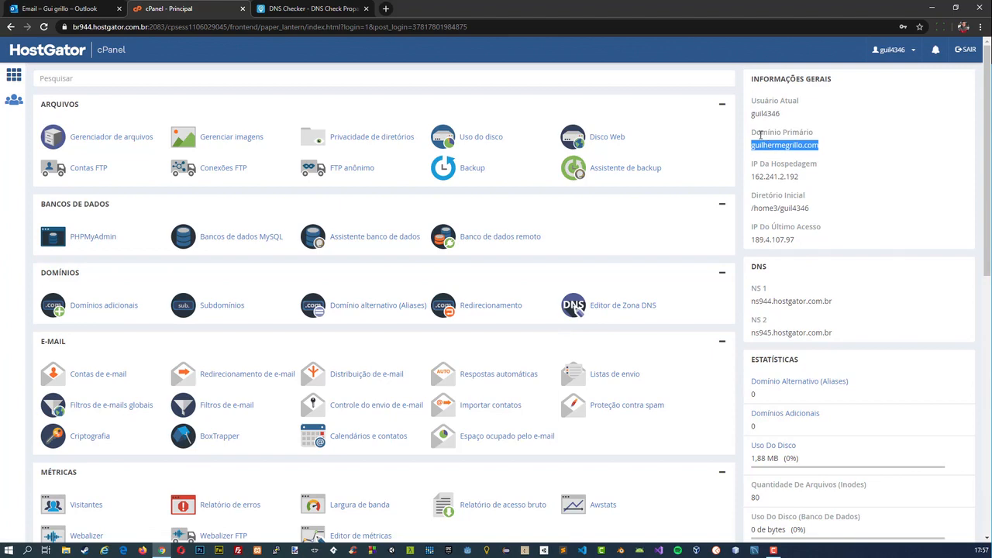
left_click(385, 8)
key("ctrl+v")
key("Return")
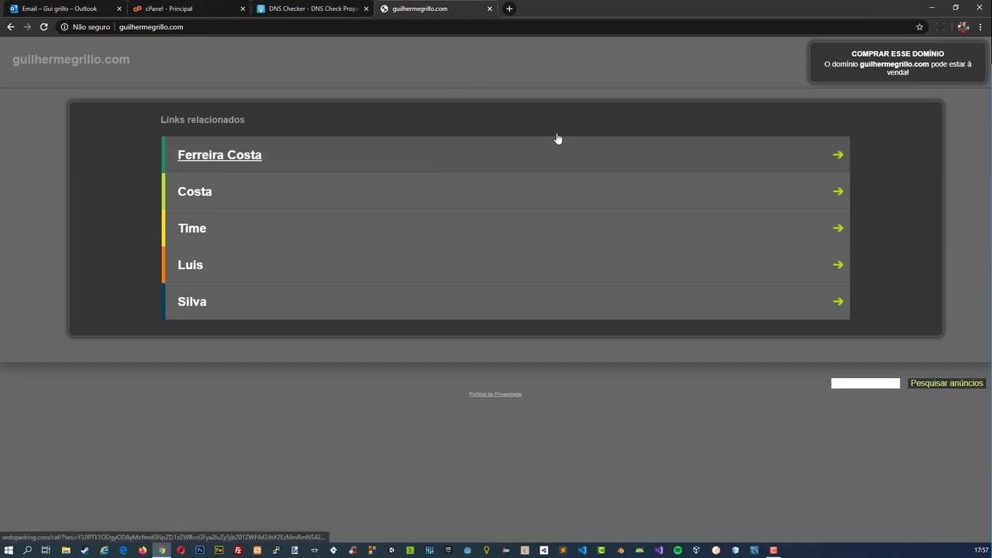
Load the primary domain in an incognito window to check the site, and close that window.
left_click(981, 26)
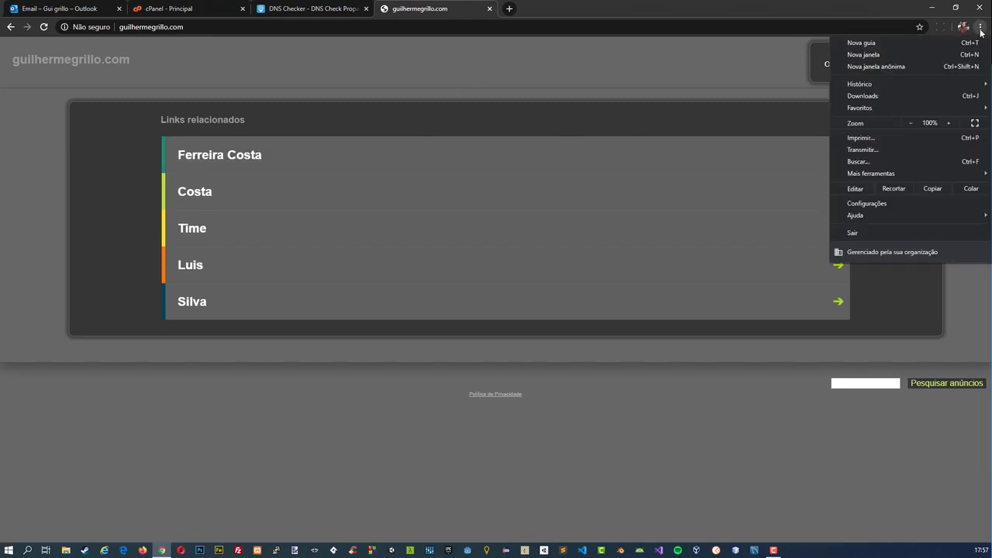
left_click(882, 68)
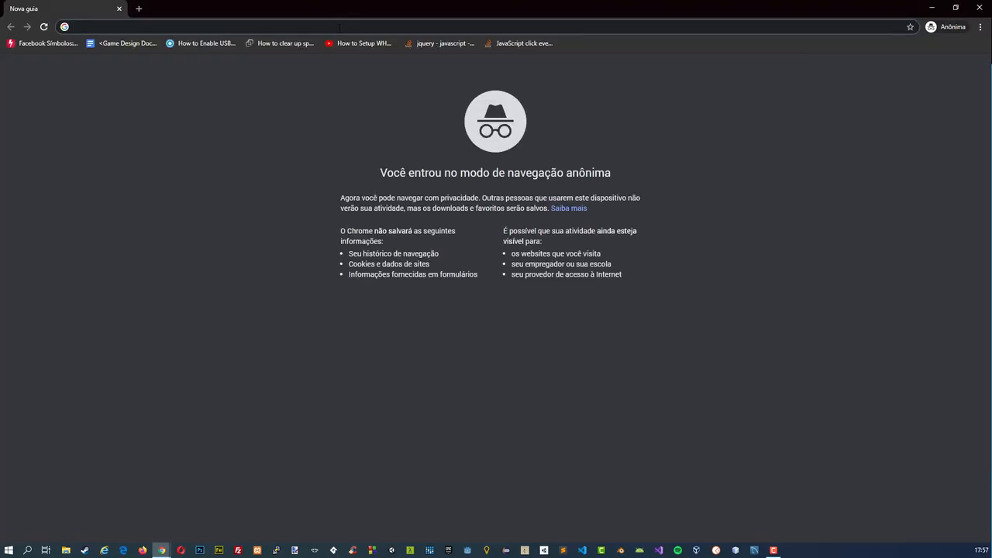
key("ctrl+v")
key("Return")
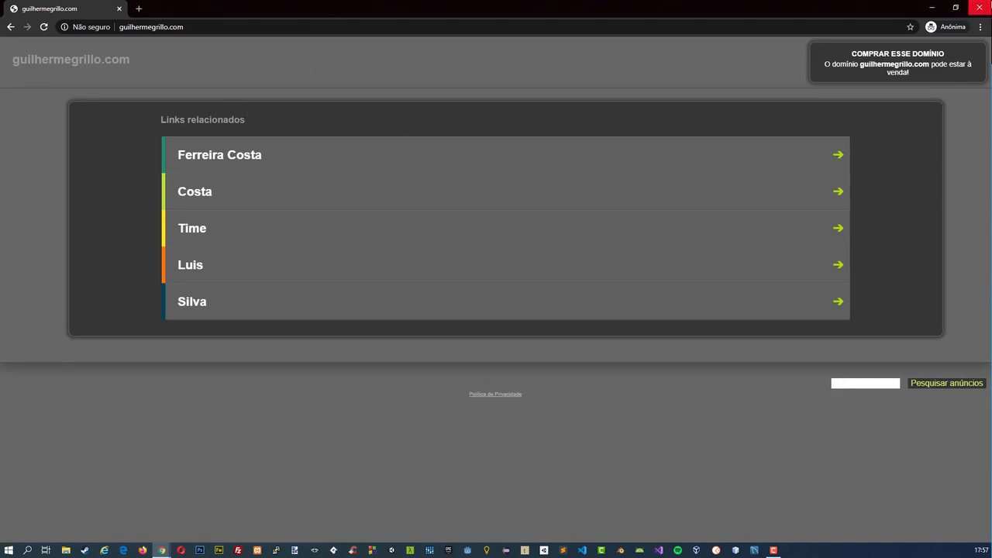
left_click(979, 7)
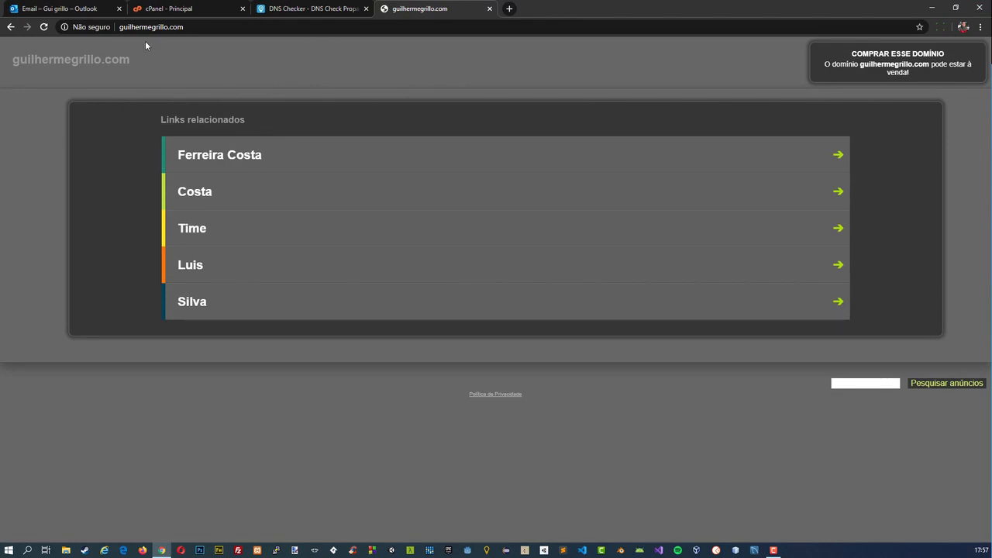
Close the domain's website tab and open the public_html folder in cPanel's Gerenciador de arquivos.
left_click(489, 9)
left_click(133, 137)
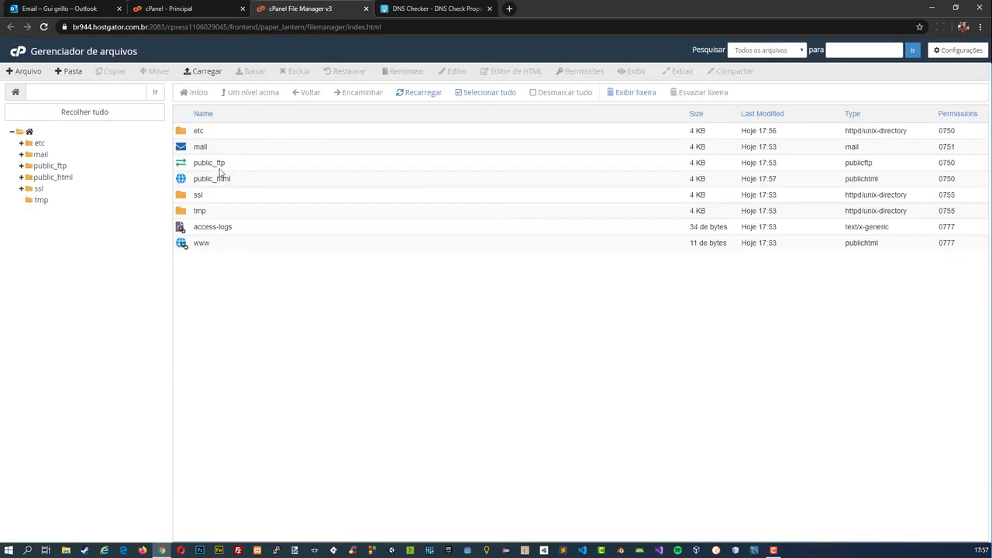
double_click(184, 179)
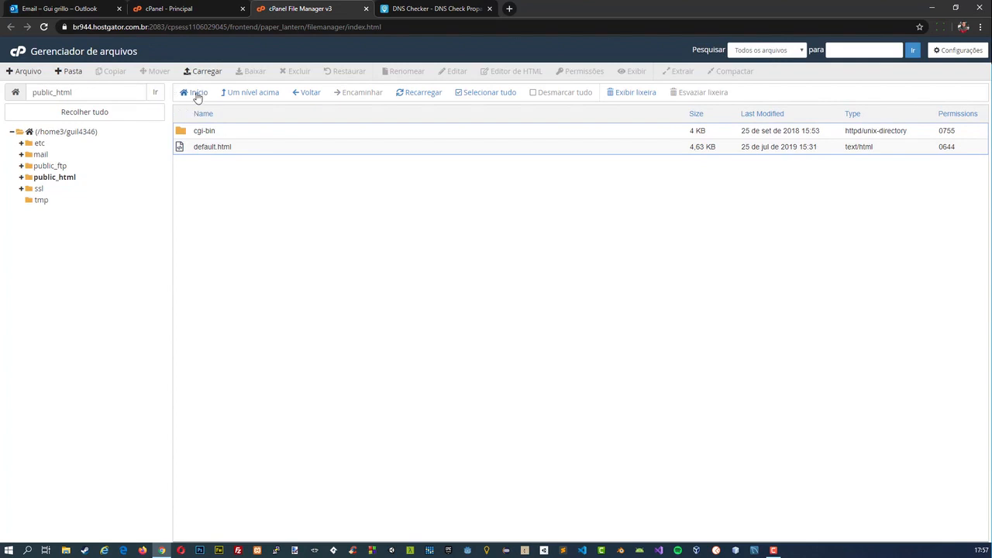
Copy the cPanel URL from the HostGator e-mail and load only its server IP, 162.241.2.189, in a new browser tab.
key("ctrl+shift+Tab")
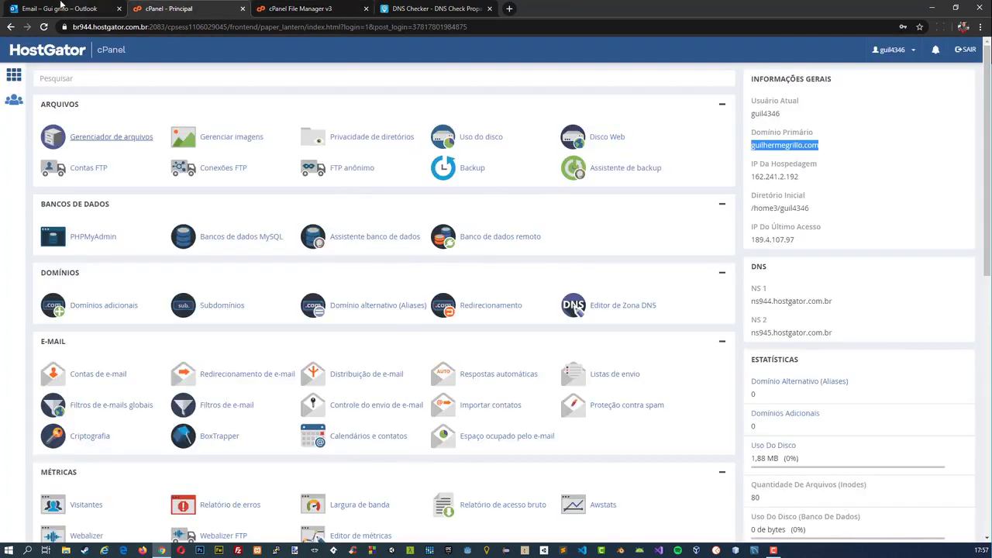
key("ctrl+shift+Tab")
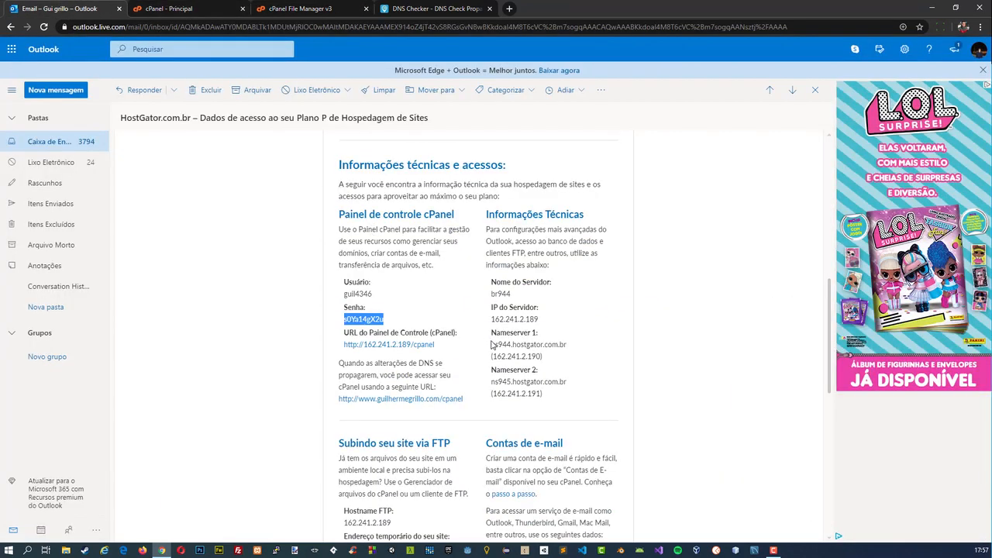
scroll(431, 417, "up", 10)
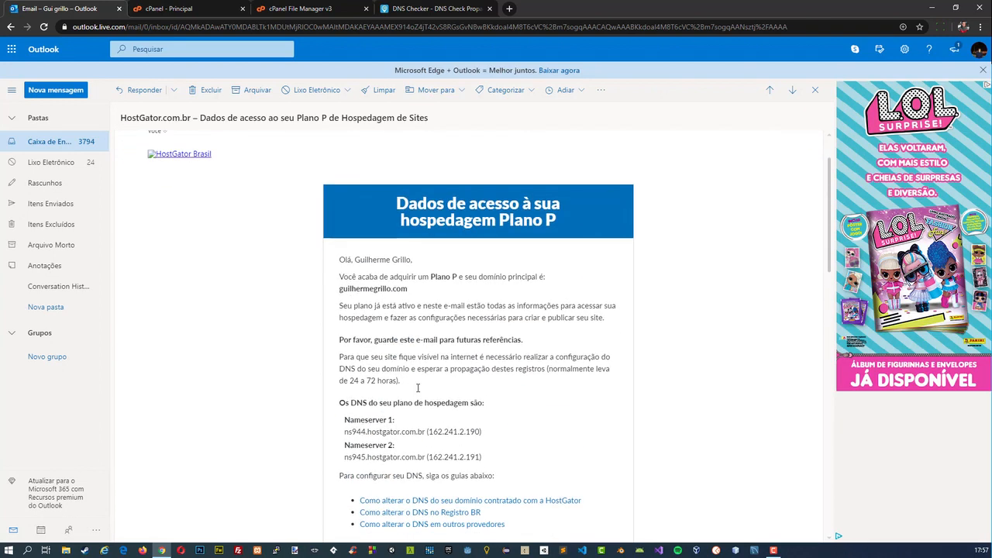
scroll(418, 388, "down", 3)
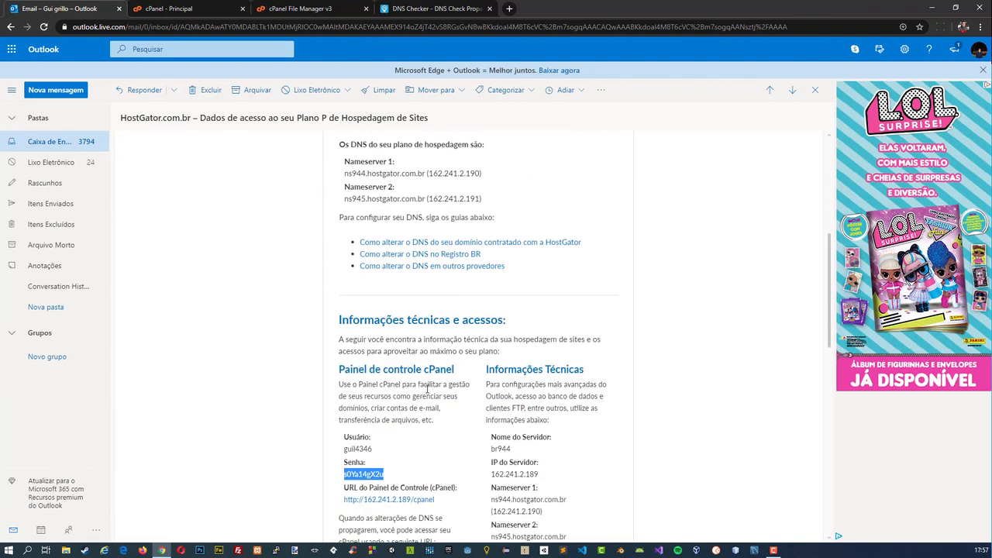
scroll(427, 389, "down", 1)
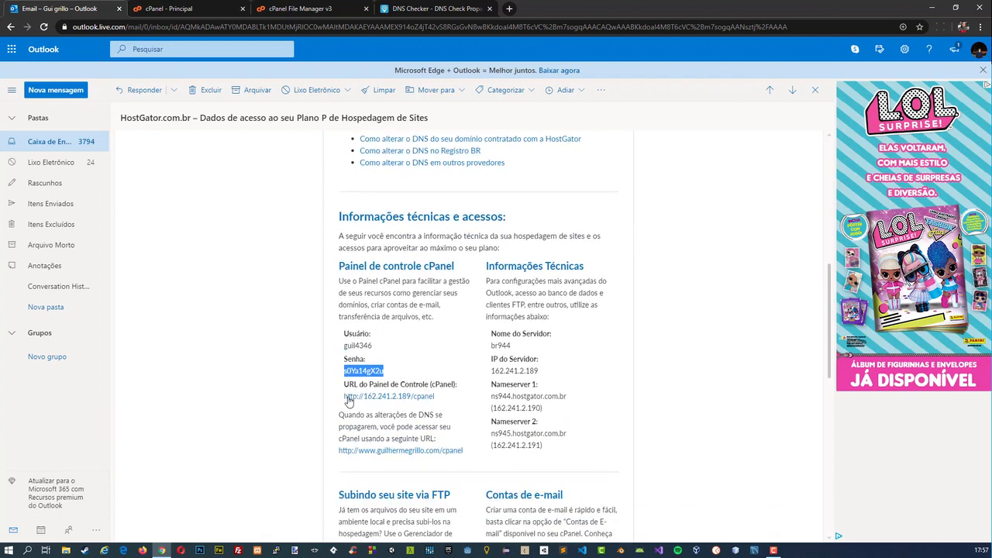
right_click(373, 399)
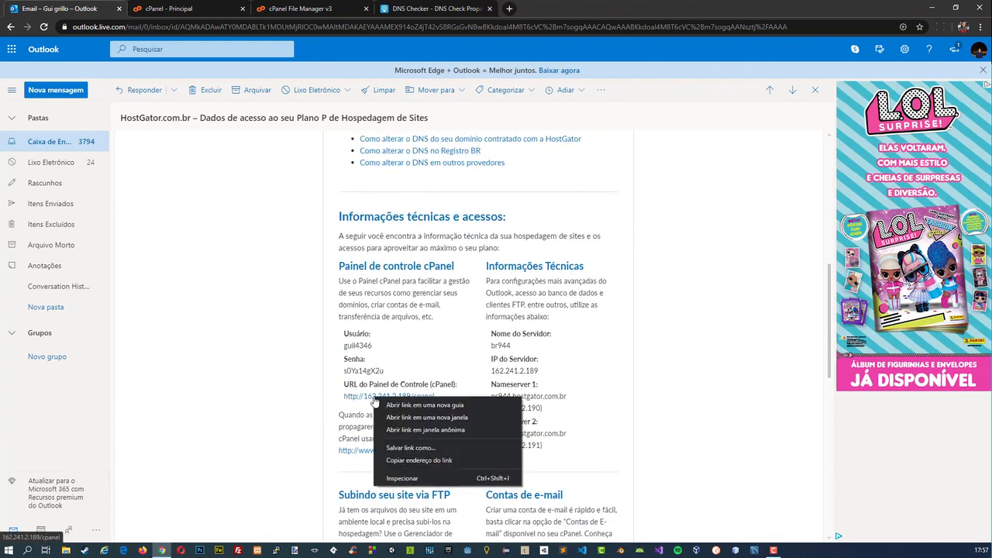
left_click(419, 460)
key("ctrl+t")
type("http://162.241.2.189/cpanel")
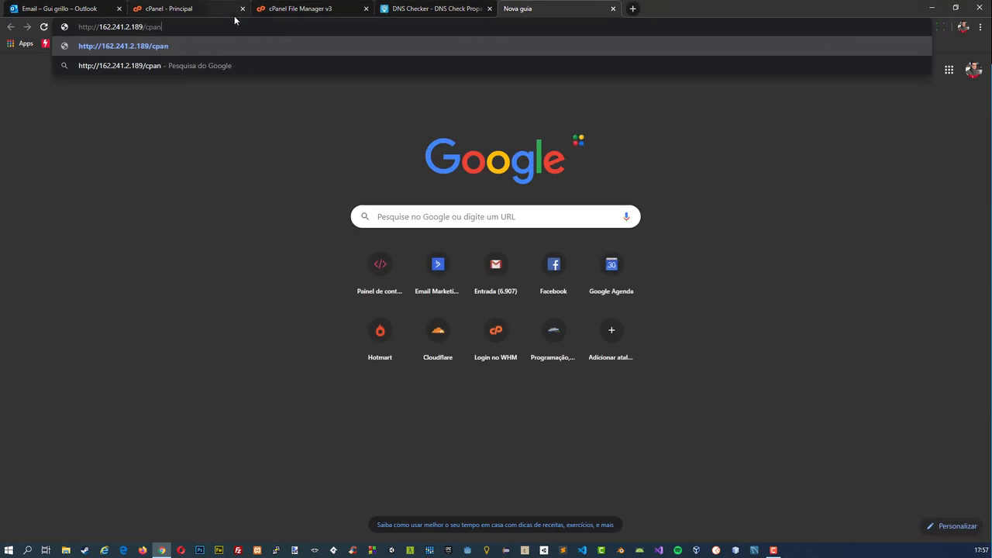
key("Return")
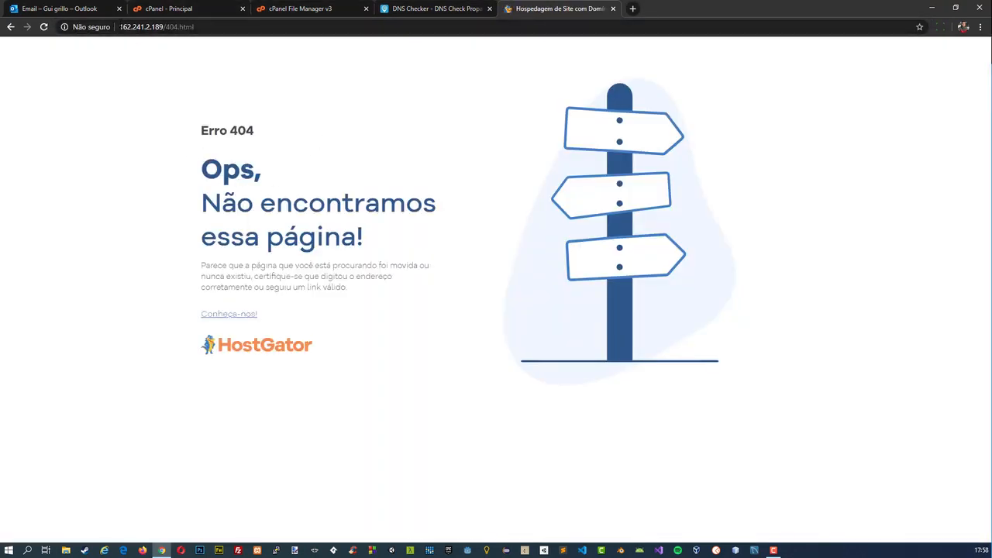
left_click_drag(119, 27, 162, 28)
left_click(160, 27)
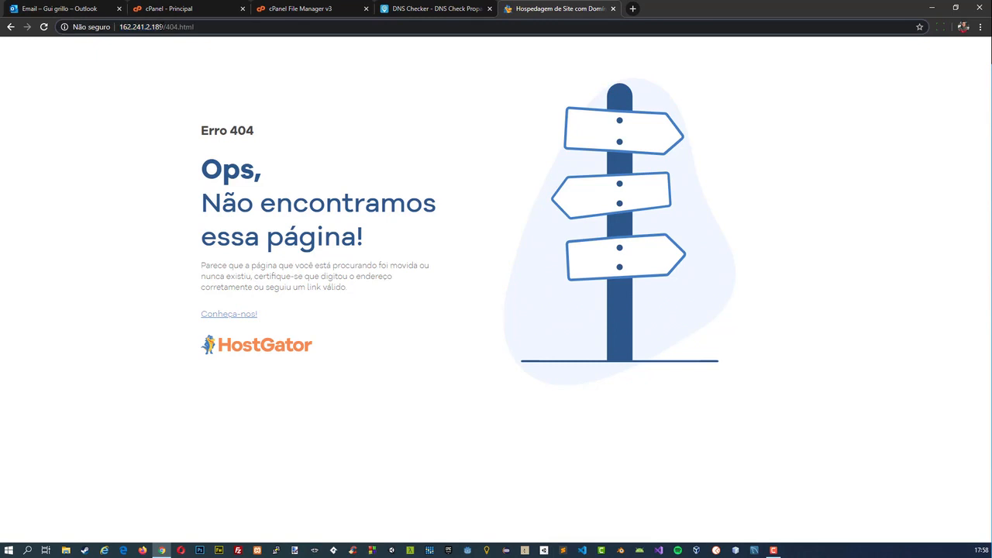
left_click_drag(193, 166, 408, 268)
left_click(409, 268)
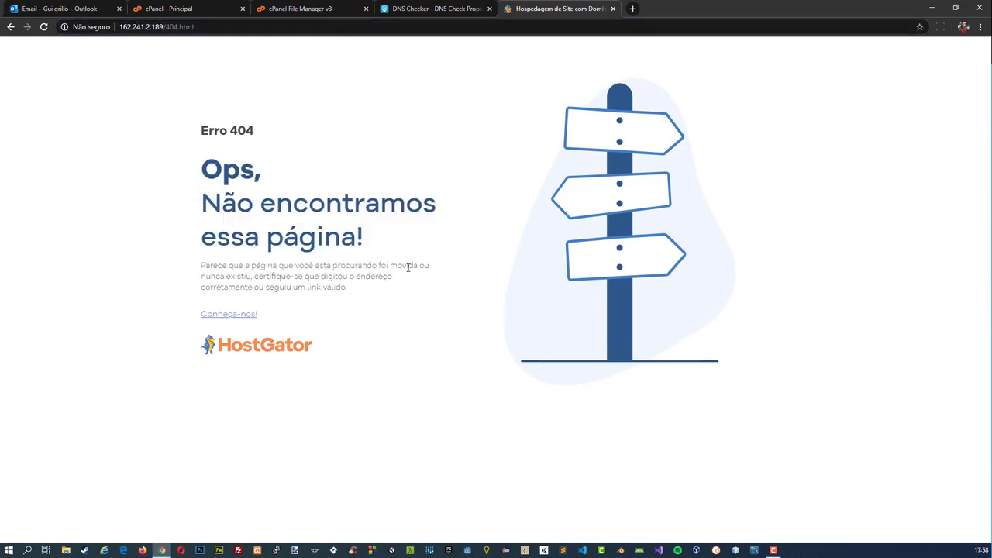
Delete default.html from the public_html folder in cPanel's file manager and confirm the deletion.
left_click(283, 9)
left_click(211, 147)
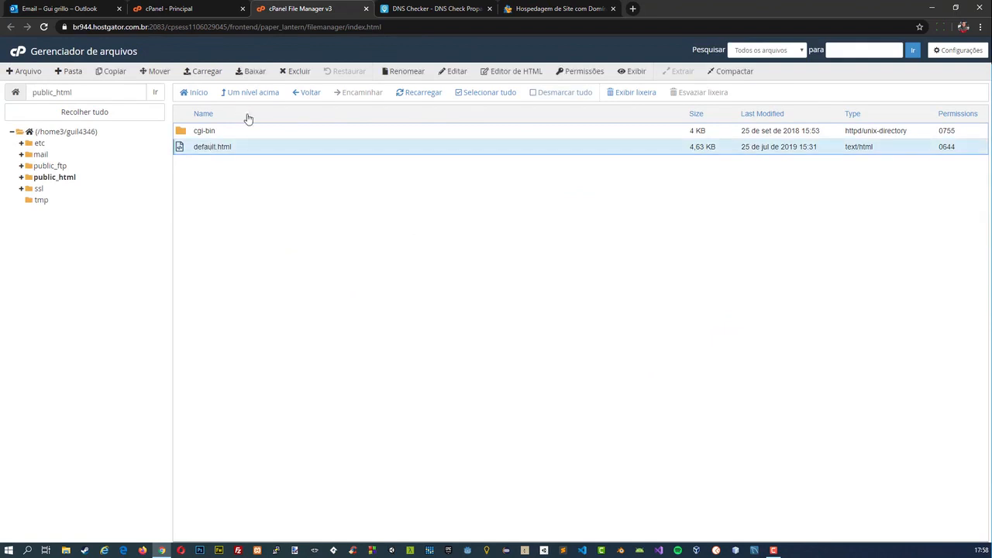
left_click(296, 72)
left_click(582, 322)
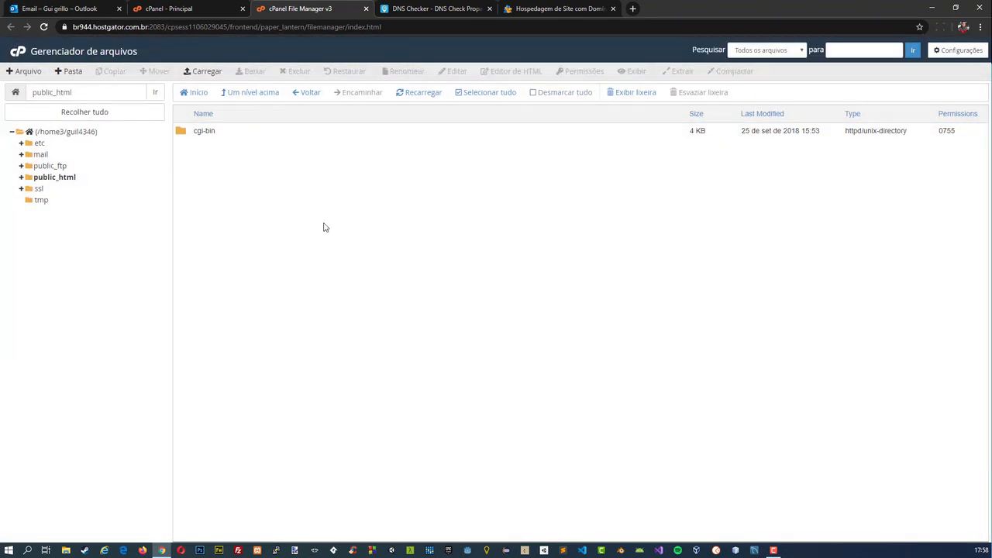
Switch to Sublime Text, create a new file and save it as index.php in Área de Trabalho.
left_click(563, 550)
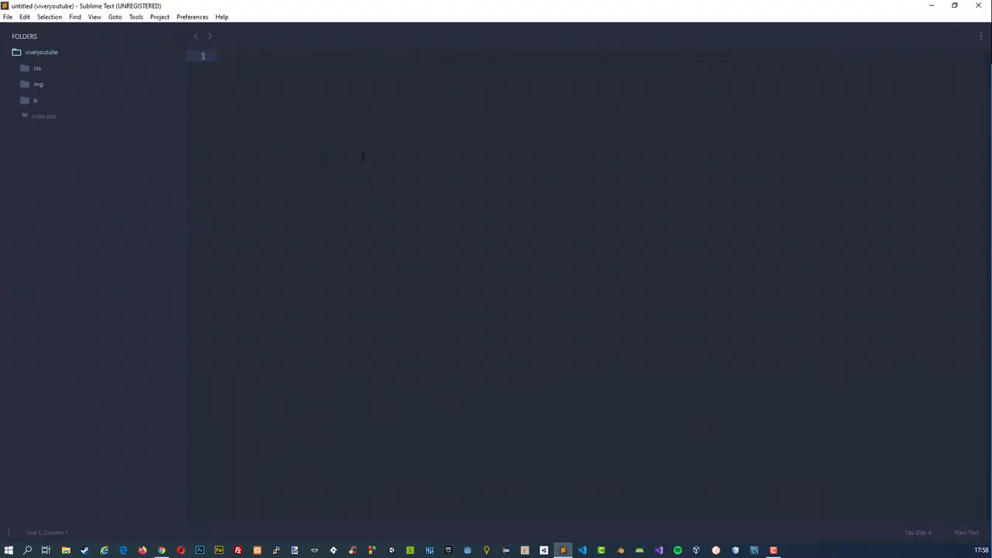
key("ctrl+n")
key("ctrl+s")
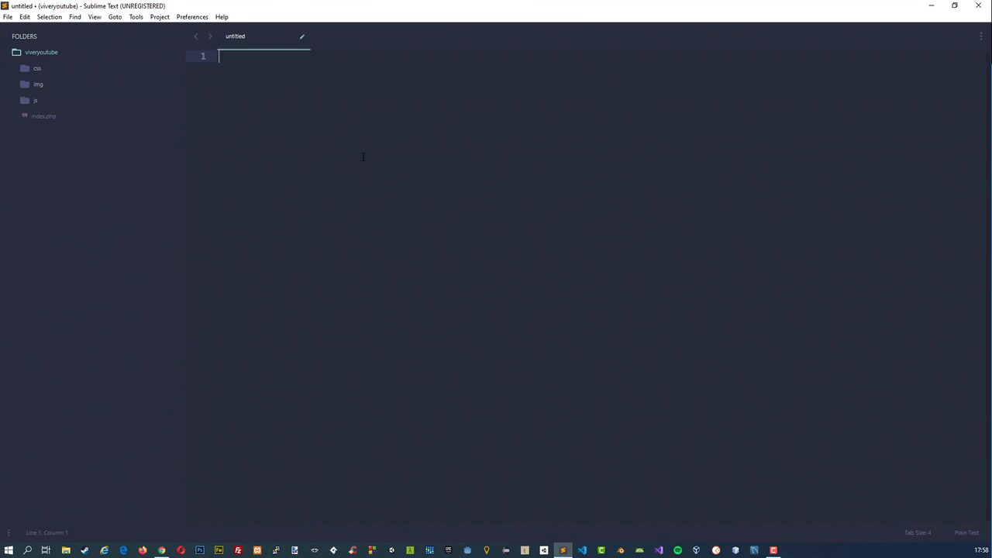
key("ctrl+s")
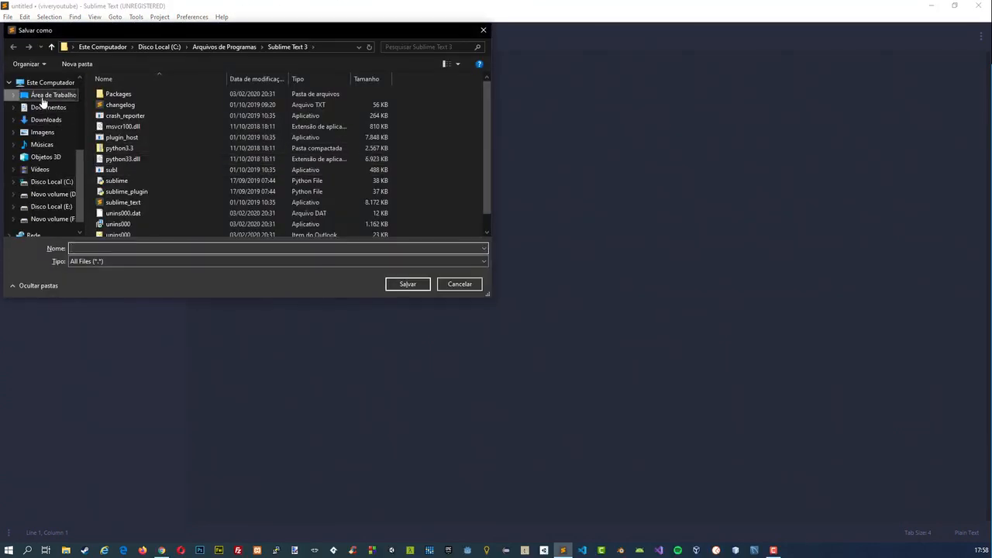
left_click(43, 99)
type("index.p")
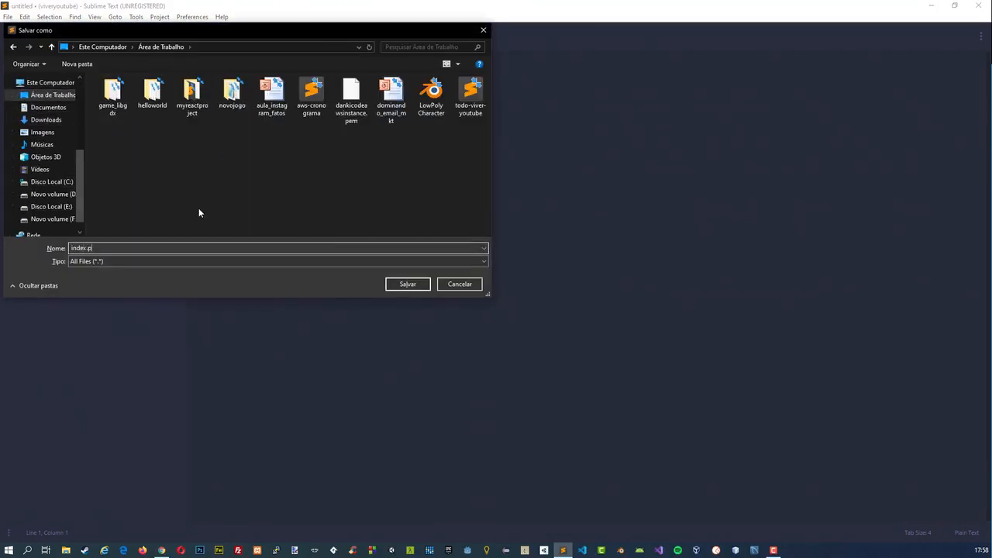
type("hp")
key("Return")
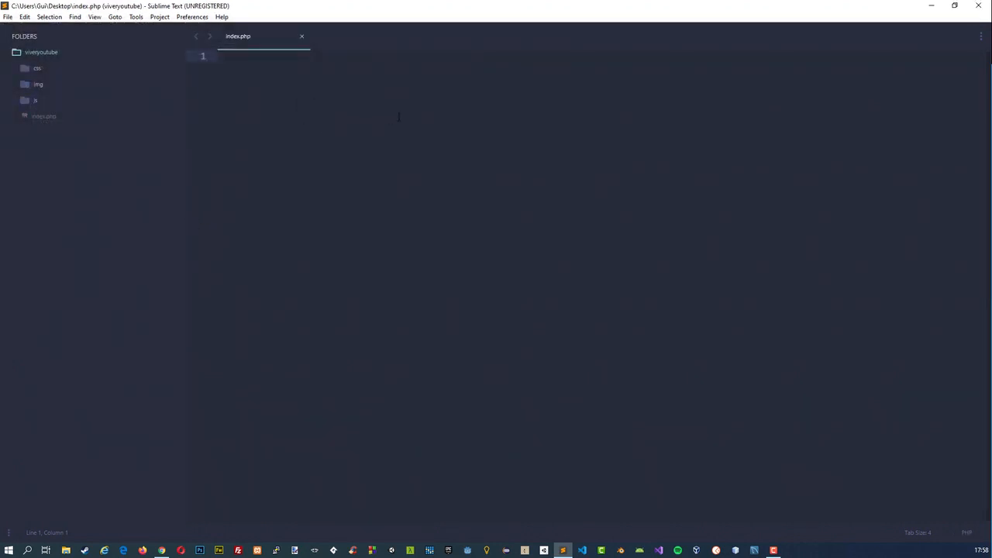
Insert the basic HTML page skeleton in index.php and fill the title tag with the site owner's full name.
type("html")
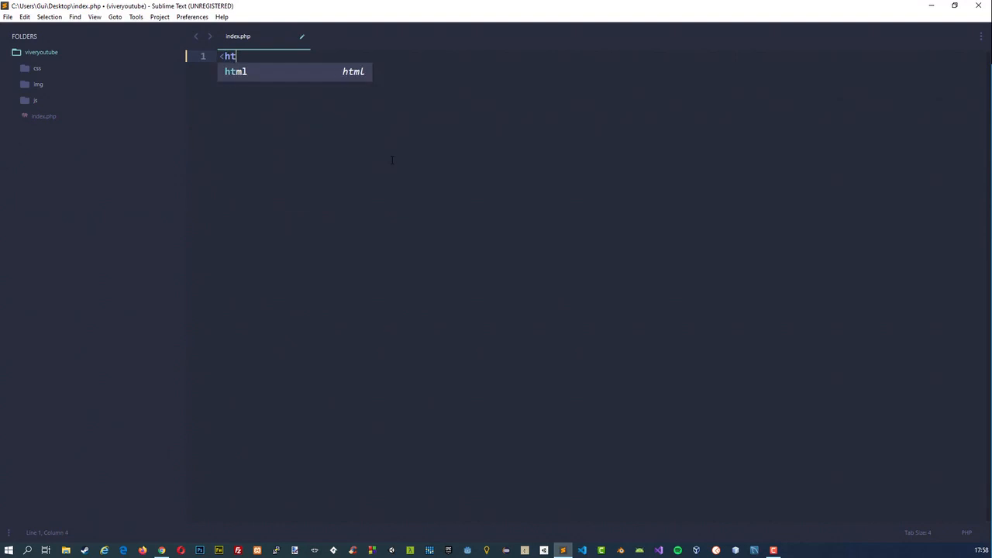
key("Tab")
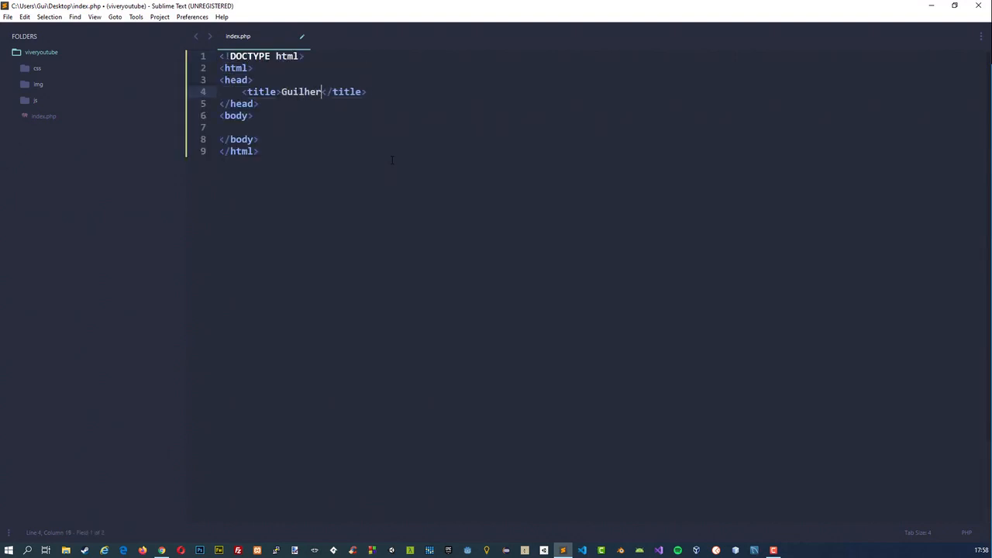
key("Down")
key("Down")
key("Down")
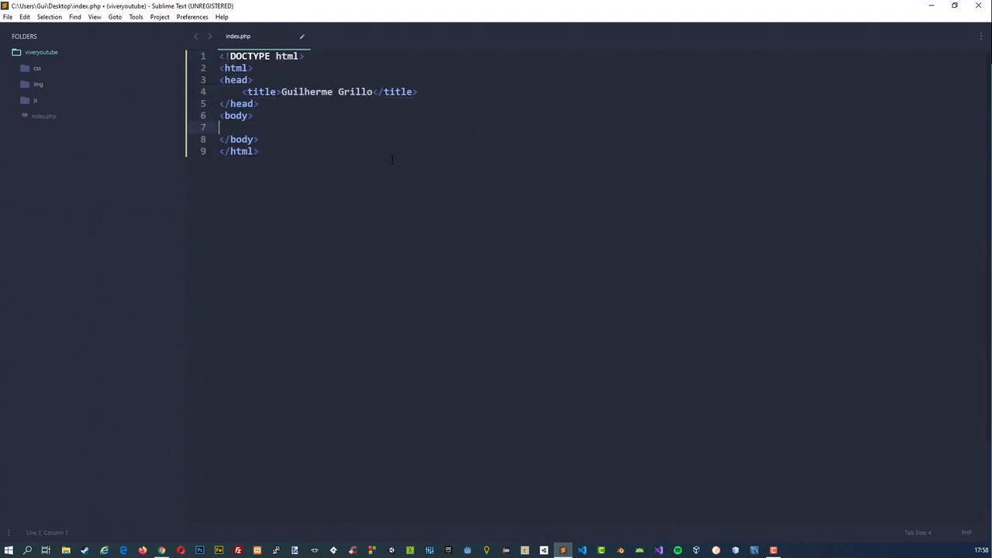
Add an h2 heading in the body reading "Olá da Danki Code!" followed by a <br/> line break.
type("<h2></h2>")
key("Left")
key("Left")
type("Olá da Danki Code!<br")
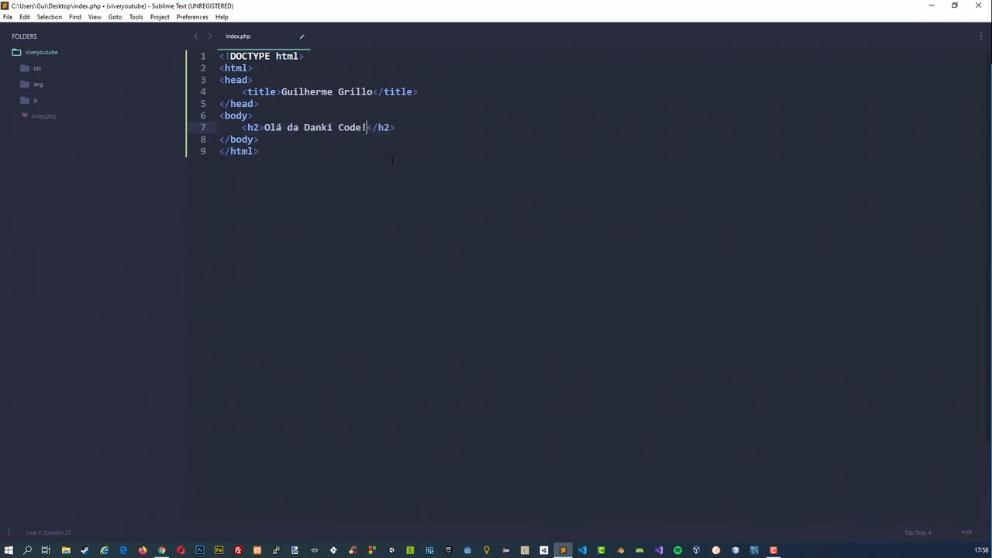
type("/><")
key("Return")
type("<a href=")
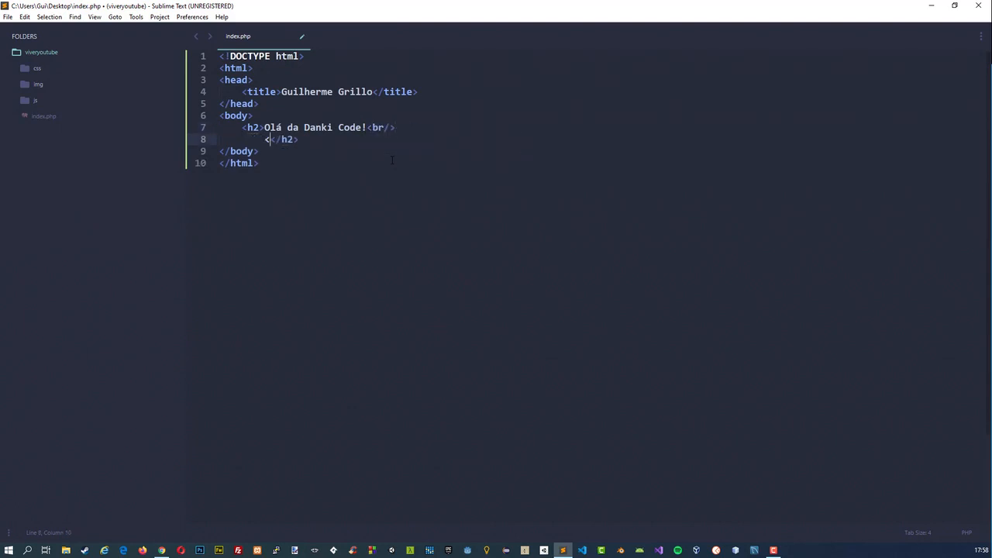
type("\"\"></a>")
type("https://dankico")
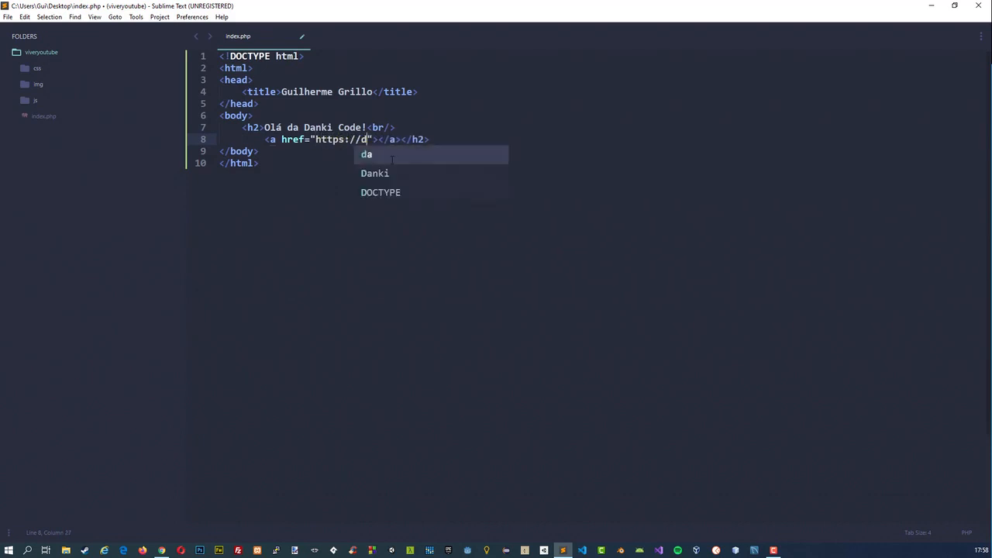
type("de.com")
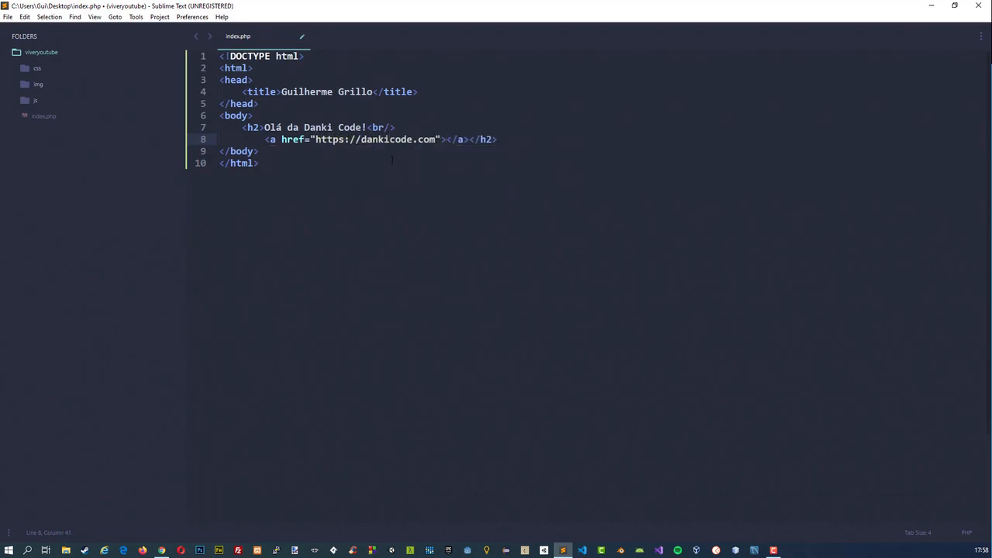
type("Danki Code")
key("ctrl+s")
left_click(980, 5)
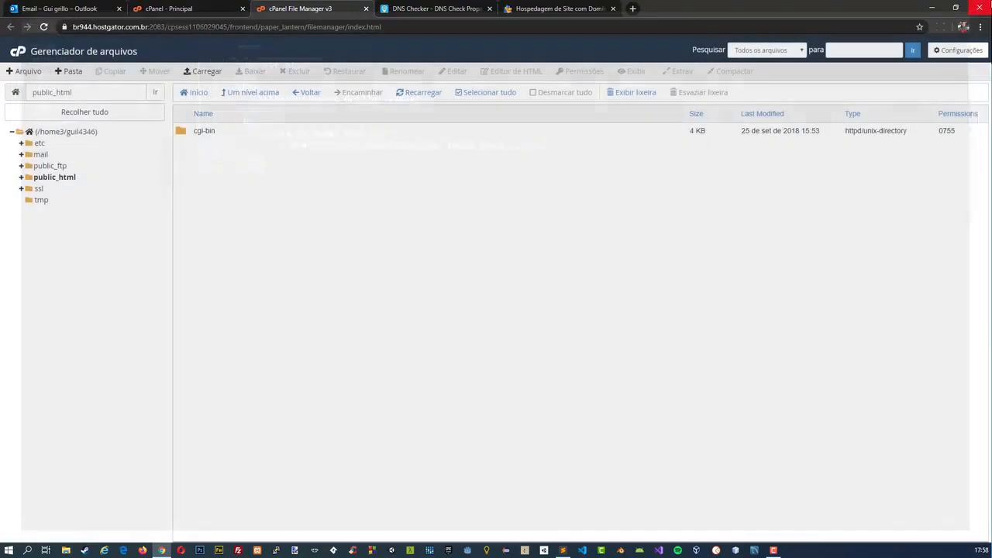
Upload index.php from Área de Trabalho to the public_html folder through cPanel's file manager.
left_click(197, 72)
left_click(476, 220)
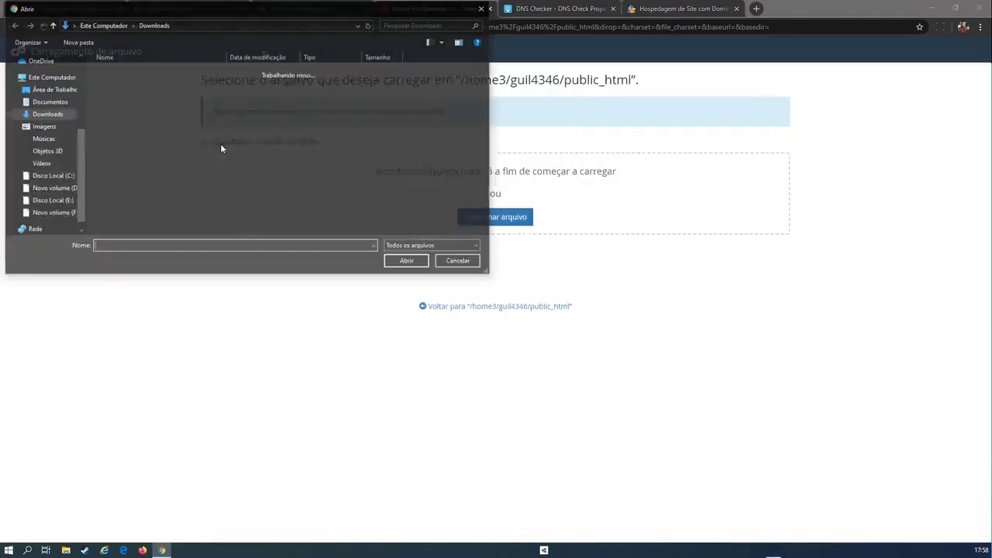
left_click(52, 90)
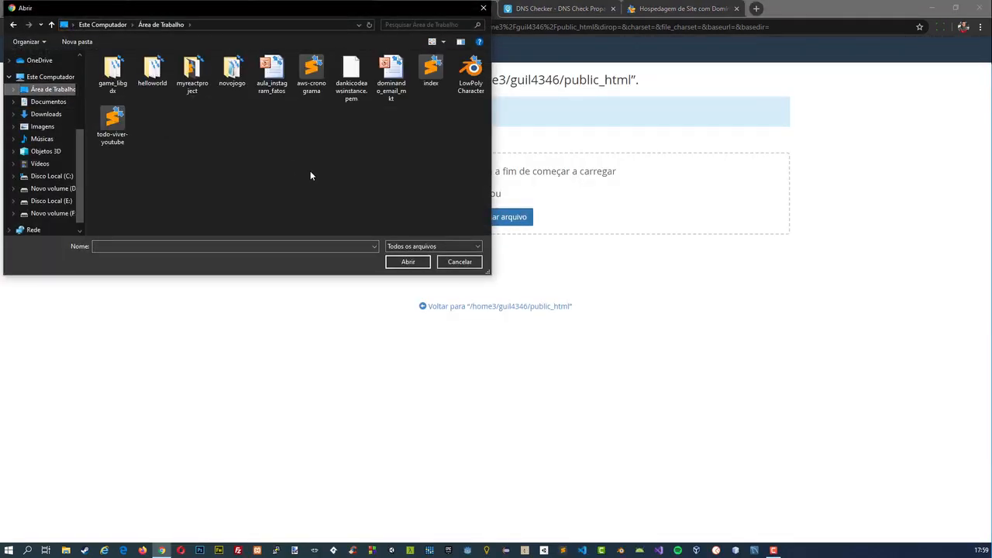
left_click(431, 72)
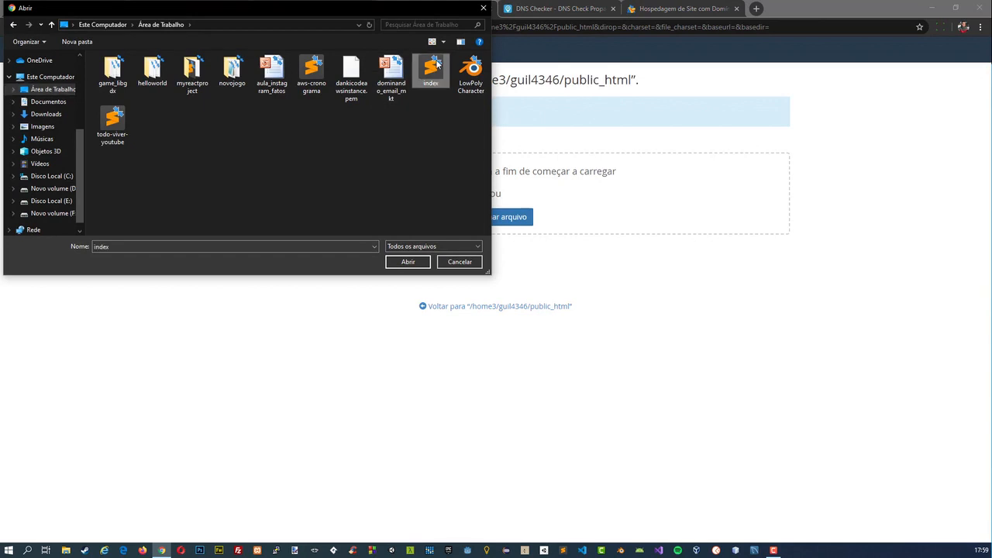
left_click(408, 262)
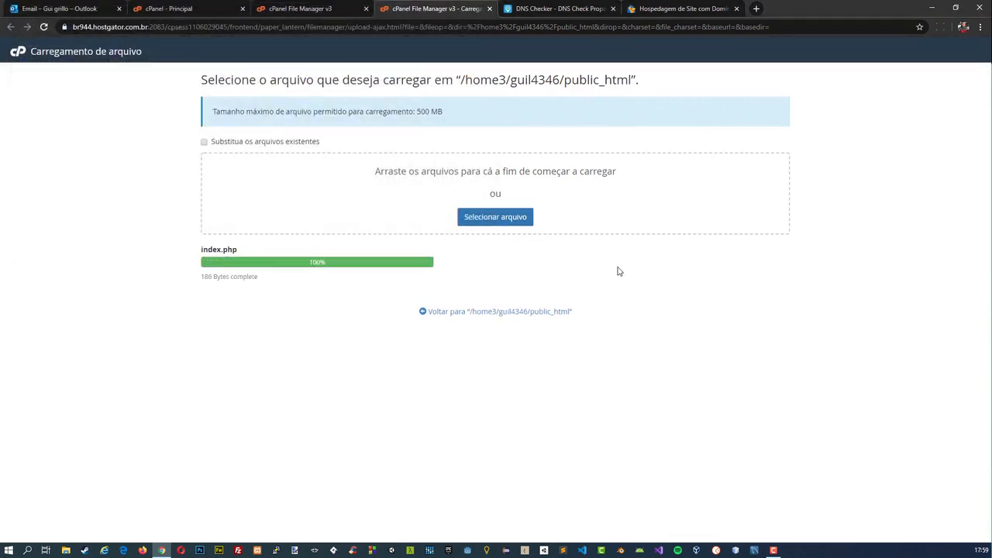
Refresh the server IP tab, and twice reload 162.241.2.189 without the /404.html ending to check the site.
left_click(683, 8)
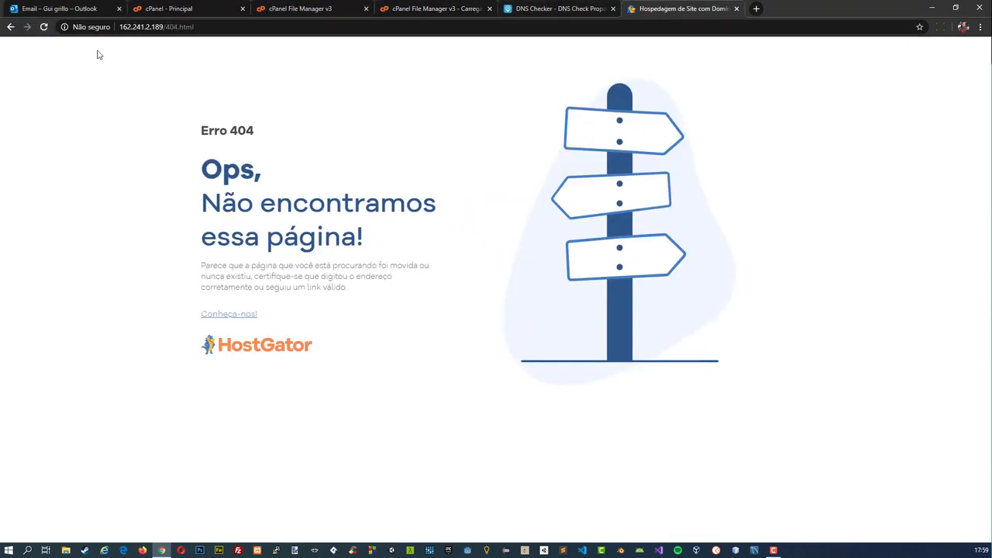
key("F5")
left_click_drag(197, 27, 163, 27)
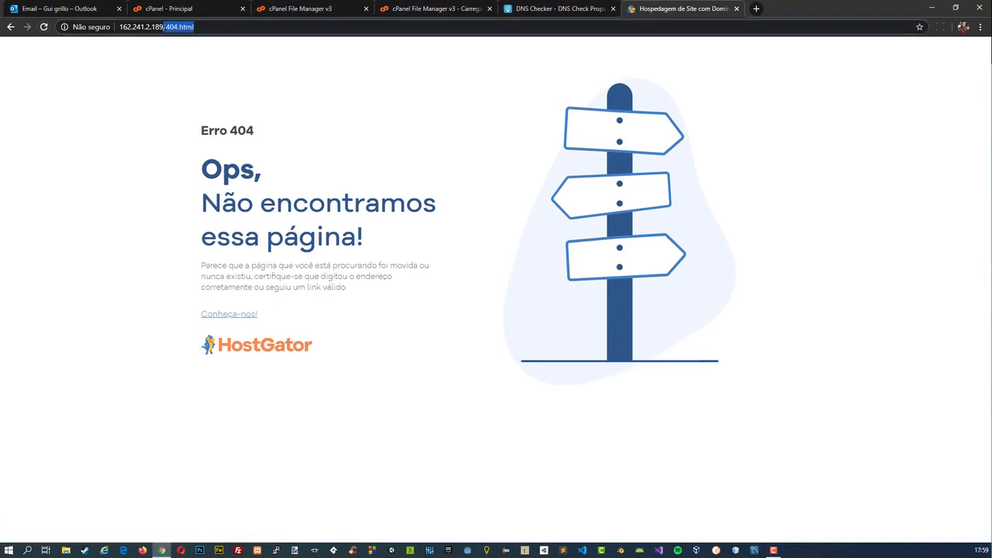
key("BackSpace")
key("Return")
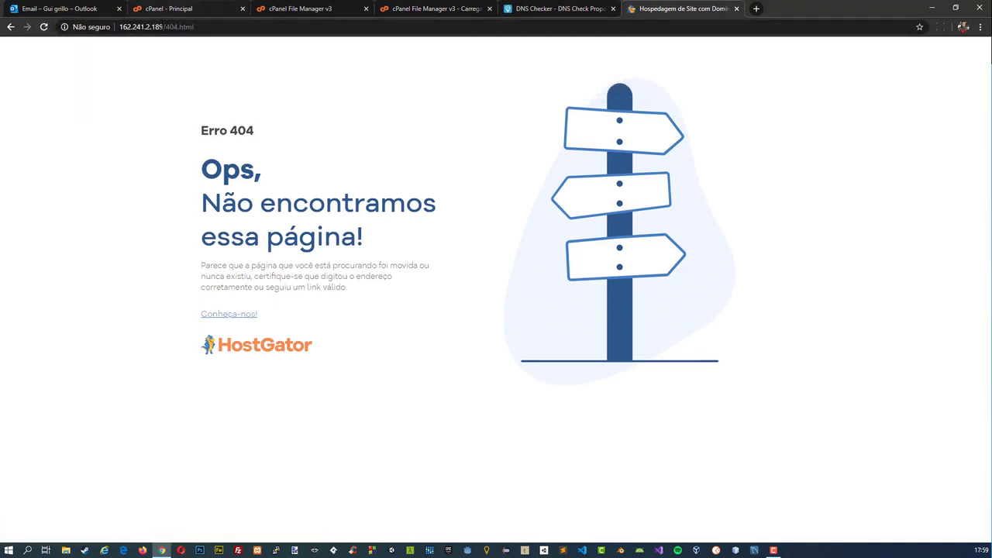
left_click_drag(164, 27, 232, 31)
key("BackSpace")
key("Return")
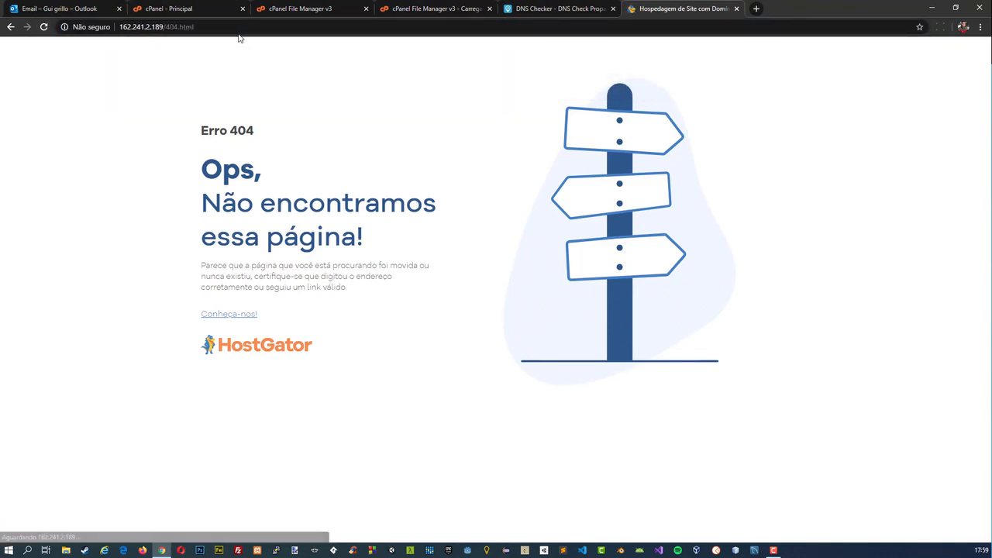
Copy the primary domain from cPanel's general information and open it in a new browser tab to check the site.
left_click(321, 8)
left_click(145, 8)
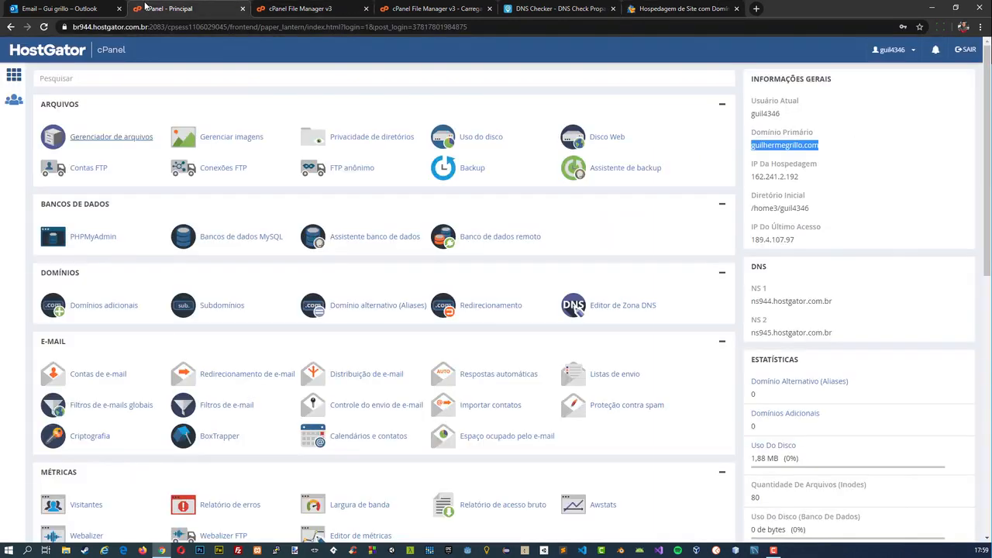
double_click(779, 147)
key("ctrl+c")
key("ctrl+t")
key("ctrl+v")
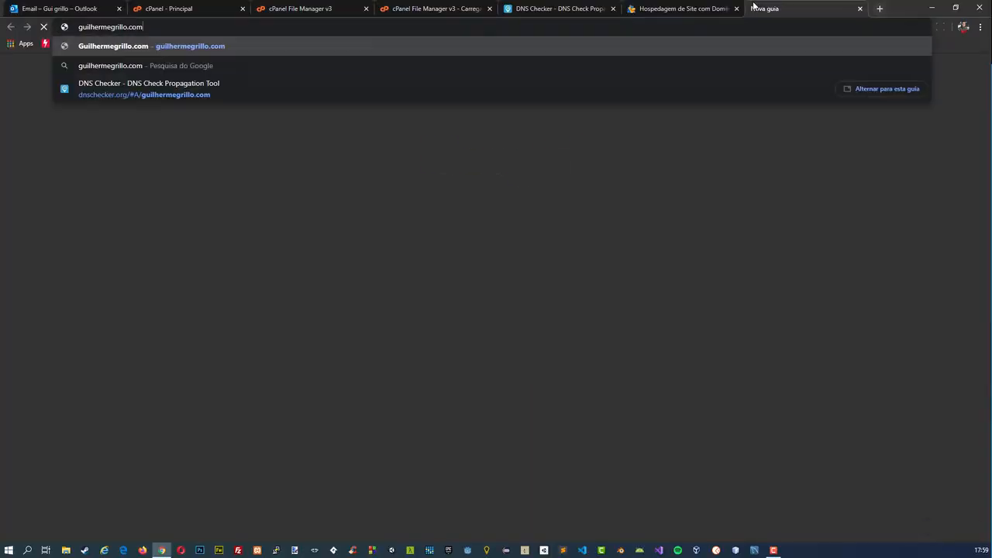
key("Return")
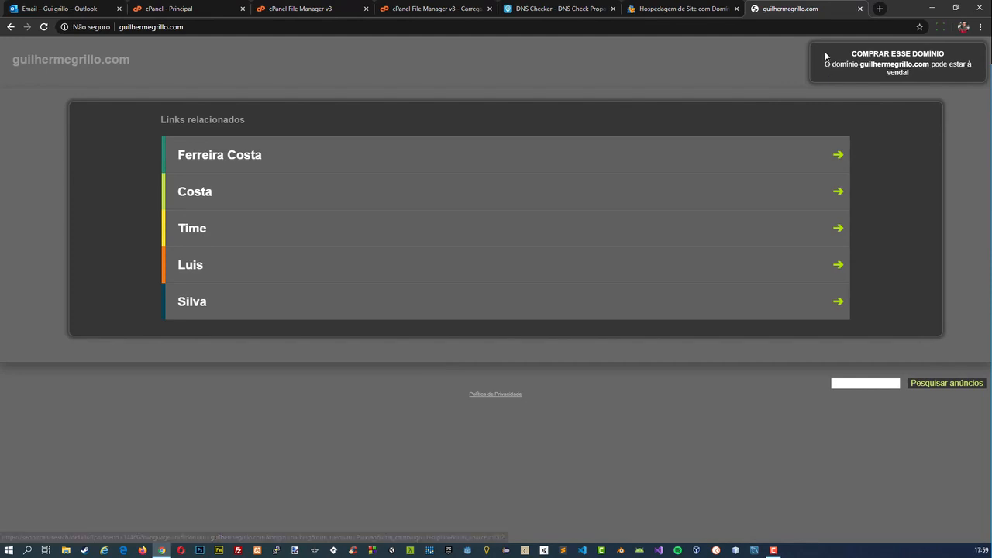
Close the server IP's 404 page and the tab showing the primary domain.
left_click(686, 7)
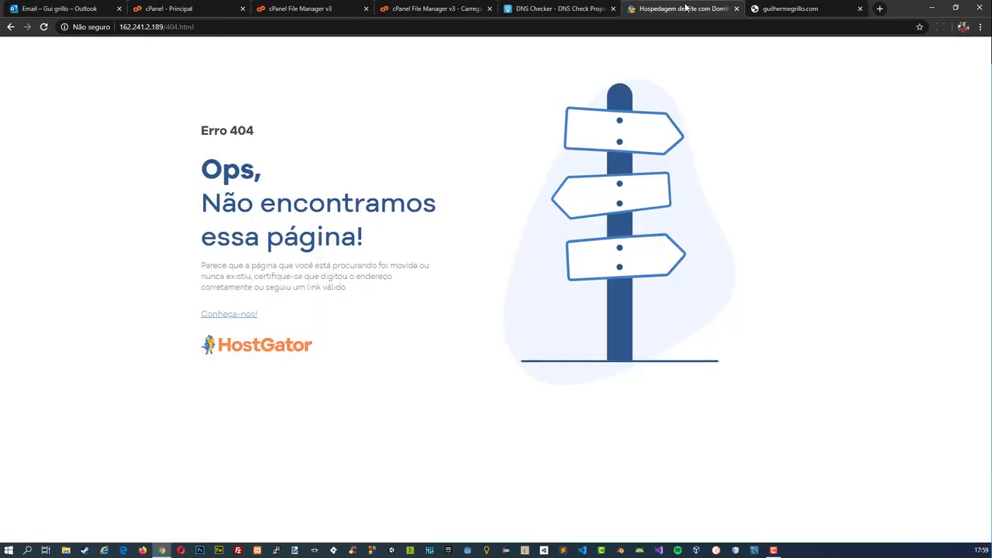
left_click(736, 8)
left_click(736, 8)
Compare the hosting IP shown in cPanel with the addresses DNS Checker lists for the domain across all locations.
left_click(165, 7)
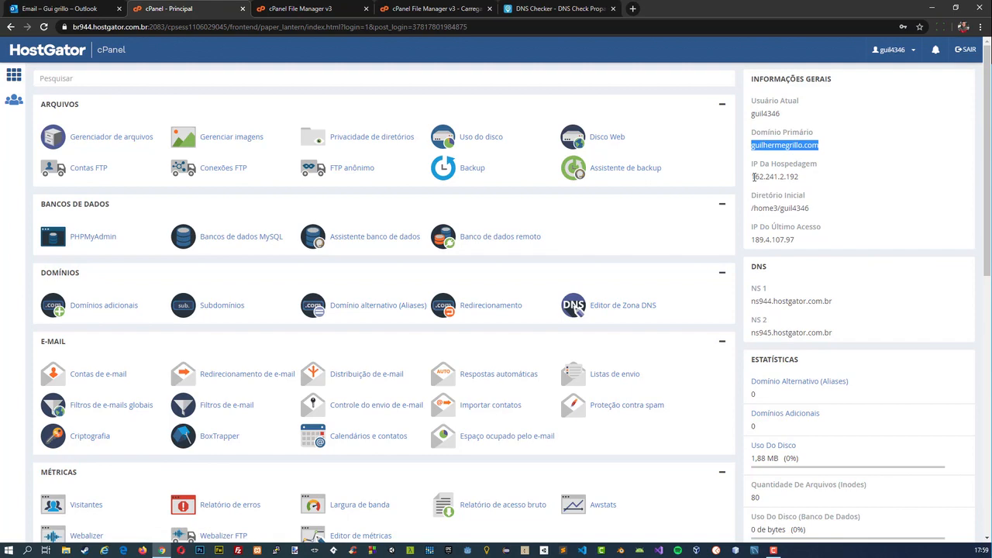
left_click_drag(754, 177, 759, 177)
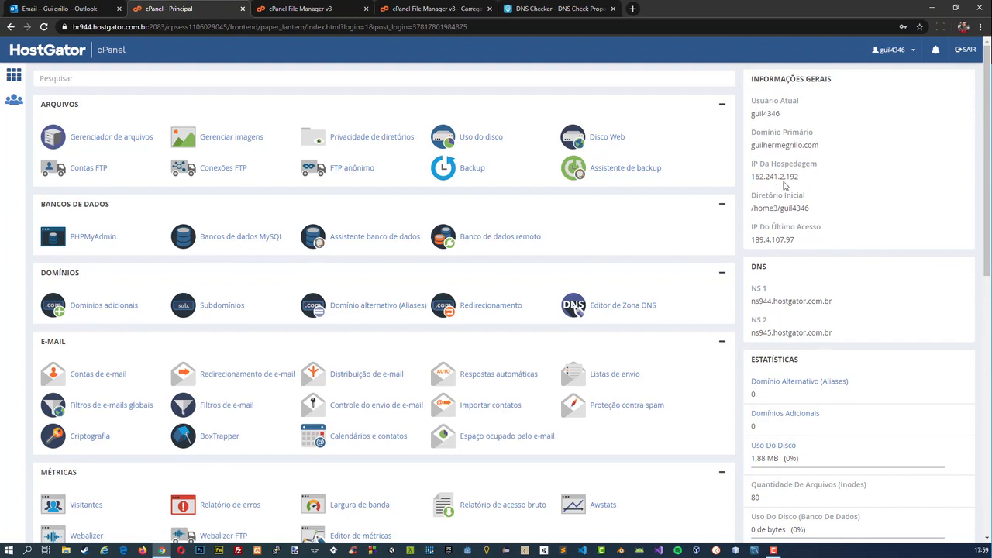
left_click(541, 8)
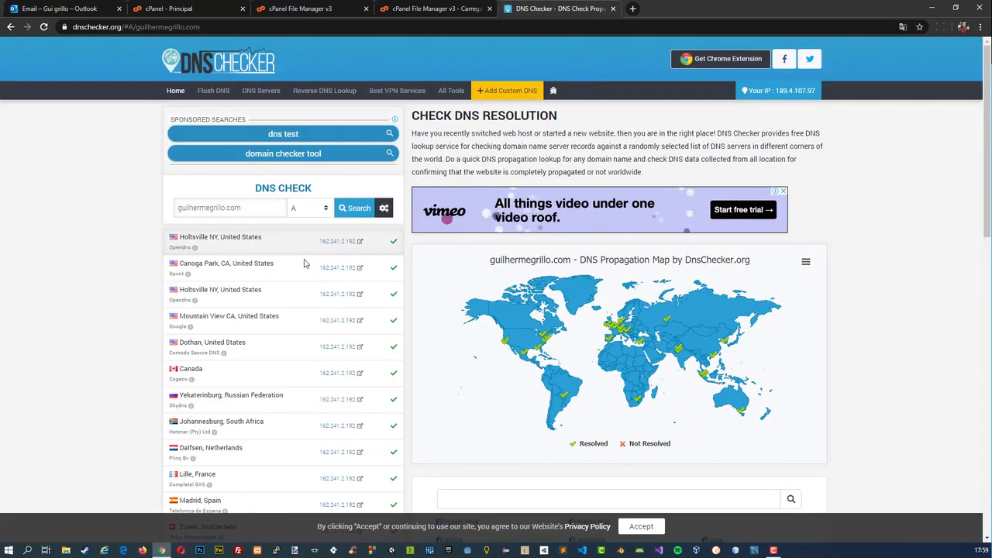
scroll(310, 267, "down", 5)
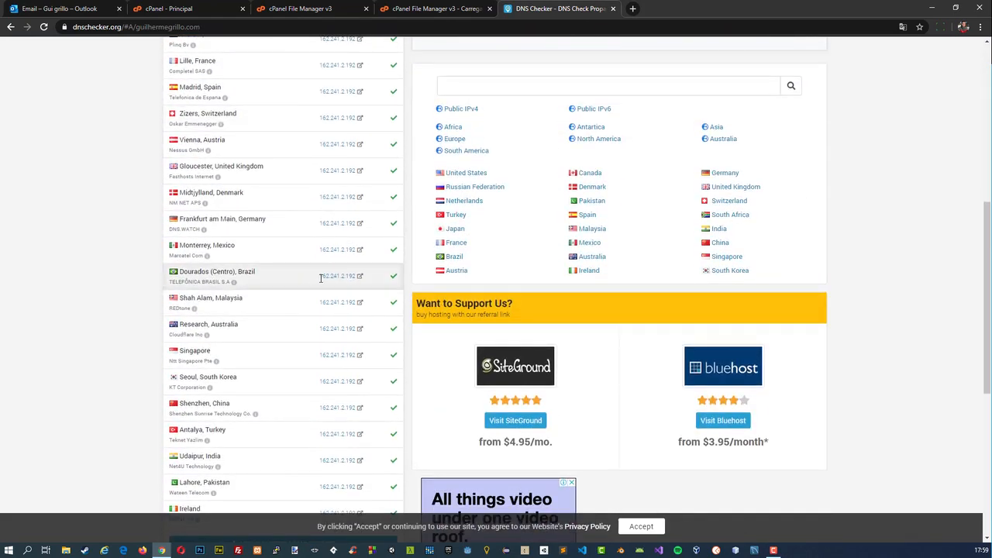
scroll(321, 277, "down", 1)
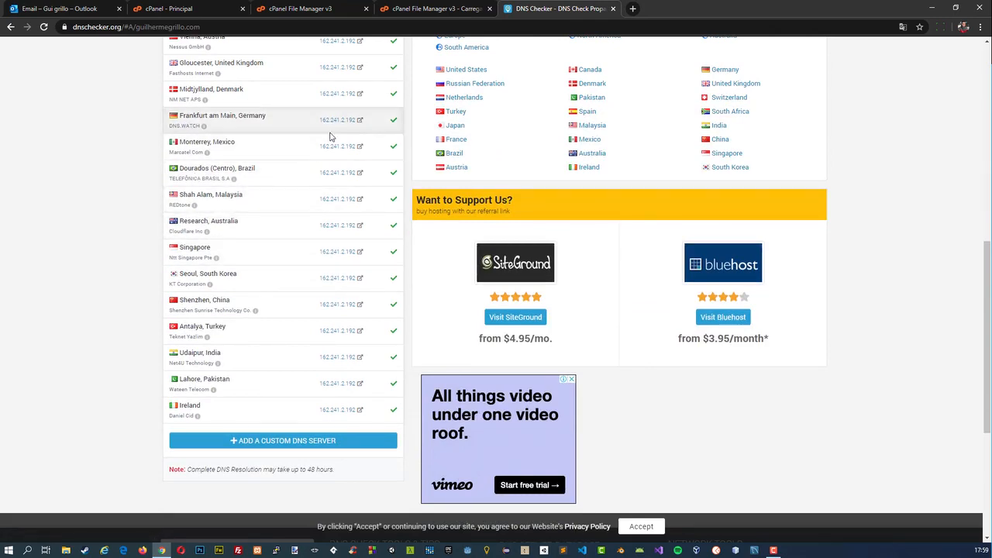
Close the finished upload page and reload the public_html listing in the file manager to check for index.php.
left_click(409, 7)
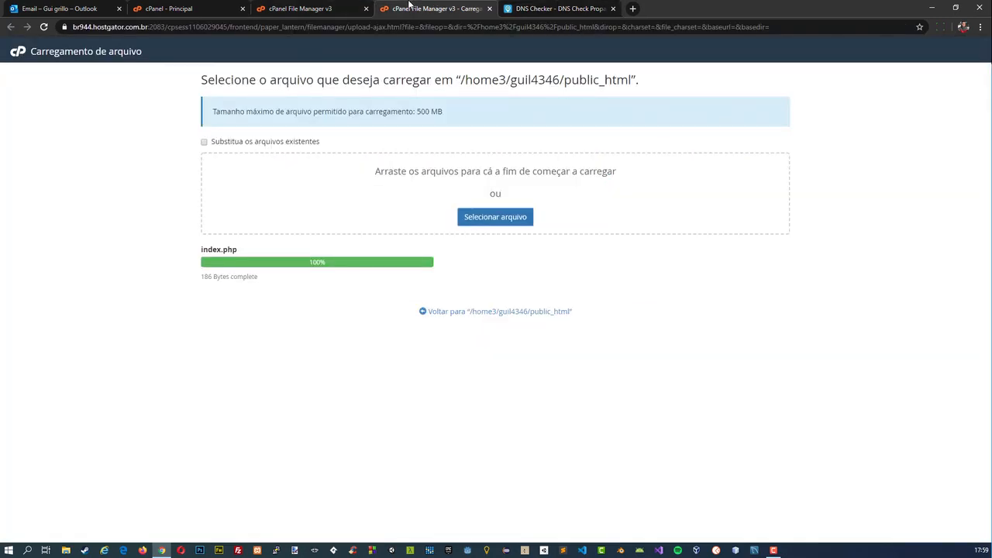
left_click(488, 8)
left_click(289, 7)
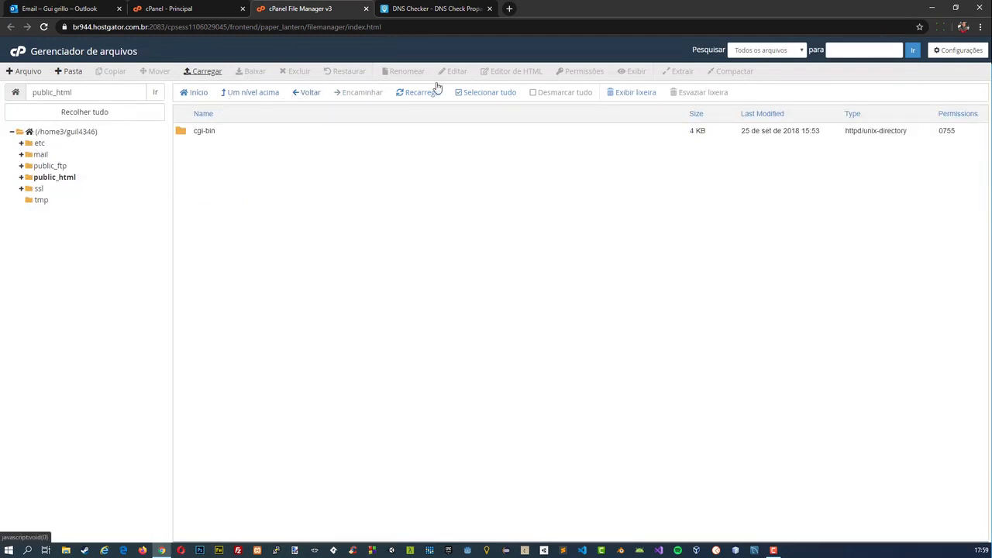
left_click(412, 95)
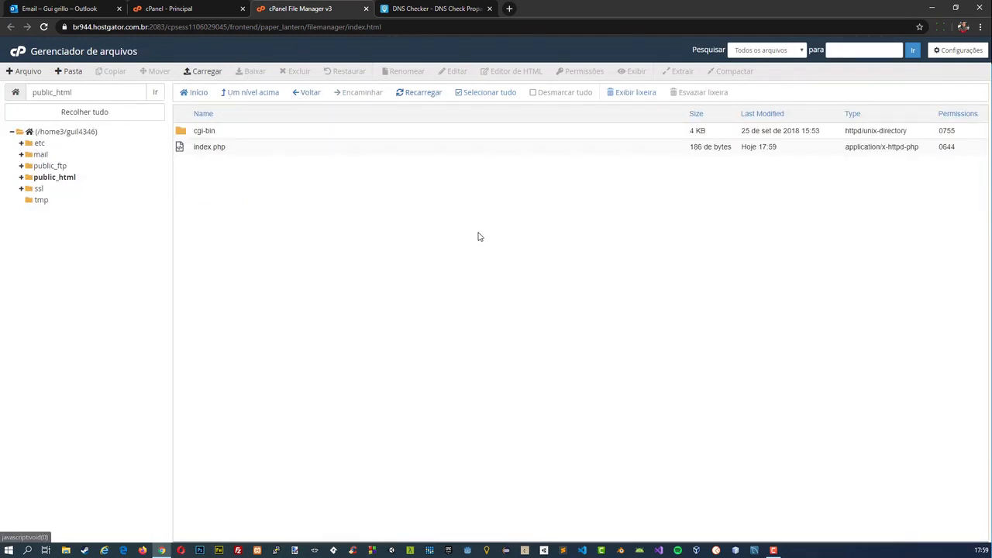
Open the Portal do Cliente from hostgator.com.br in a new tab and submit Intermediária as the knowledge level.
left_click(155, 7)
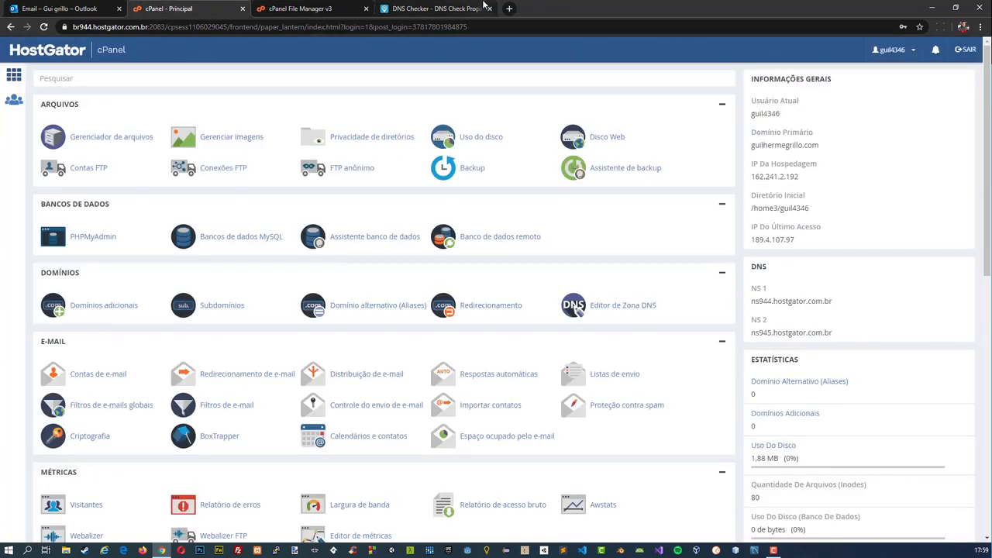
left_click(508, 8)
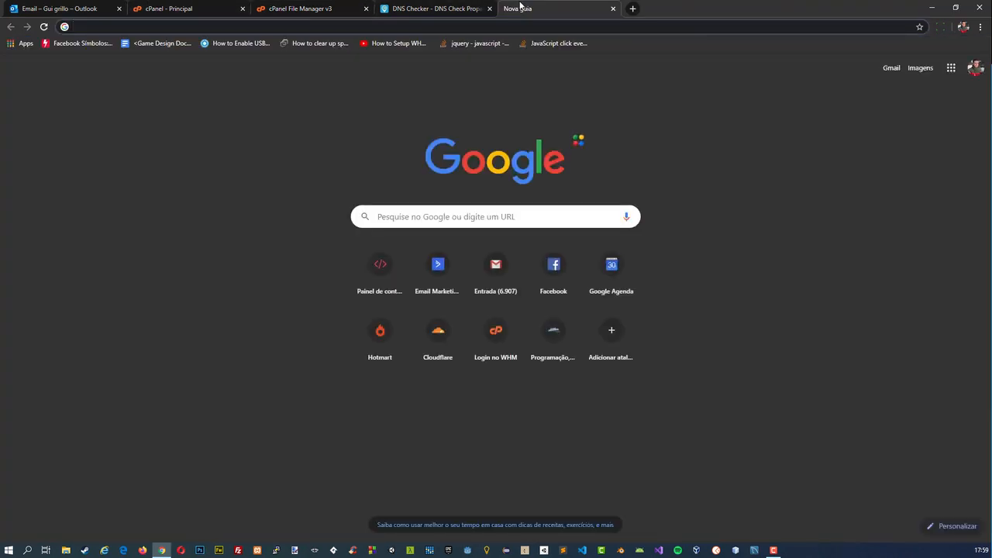
type("host")
key("Return")
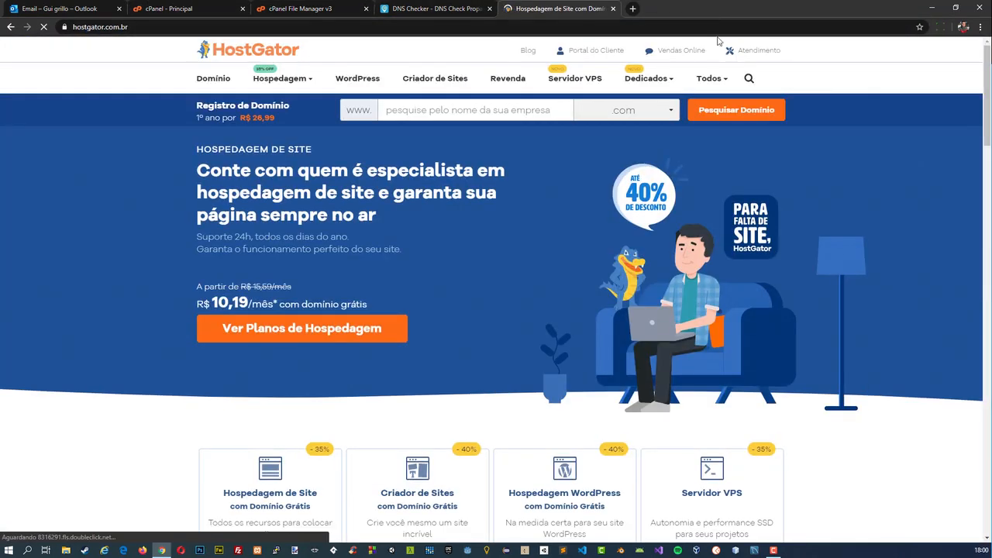
left_click(607, 49)
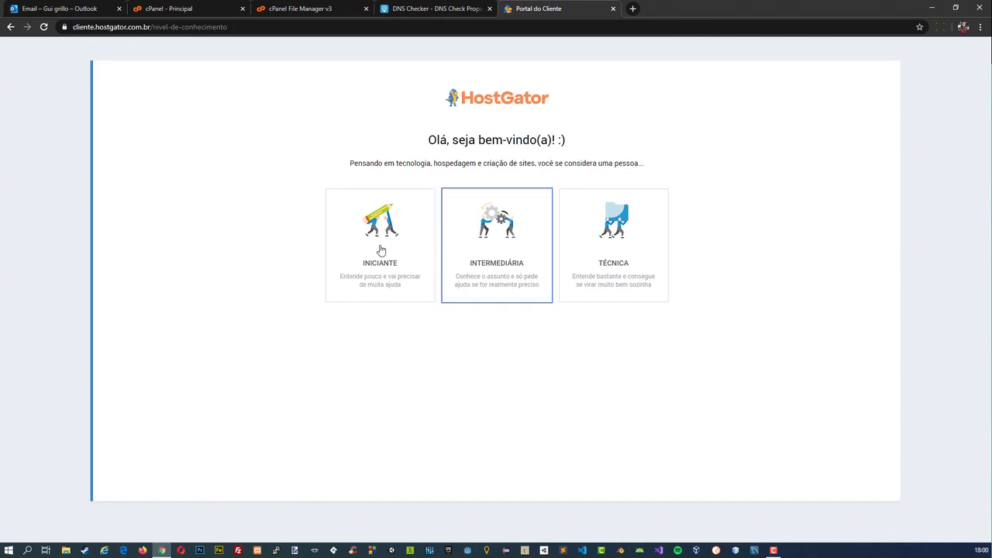
left_click(469, 244)
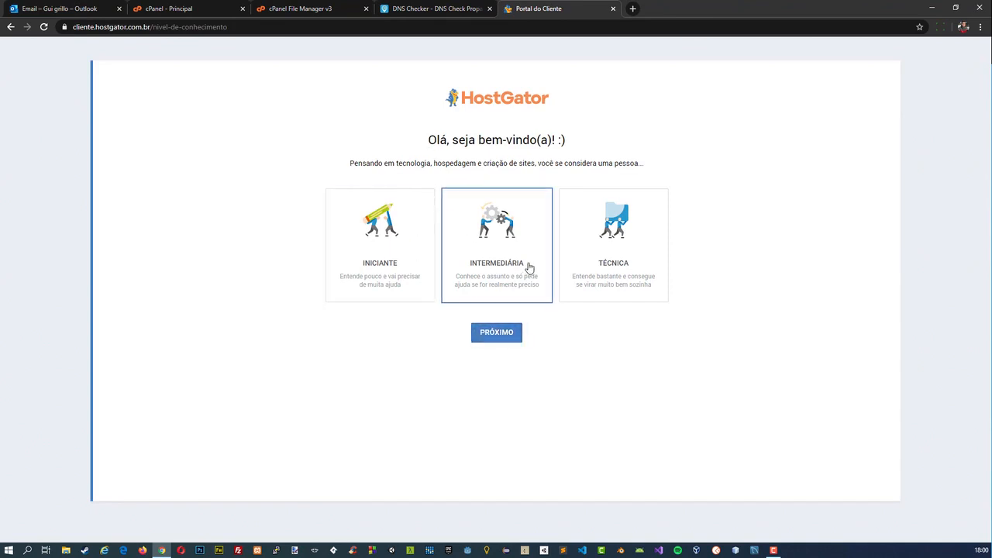
left_click(489, 333)
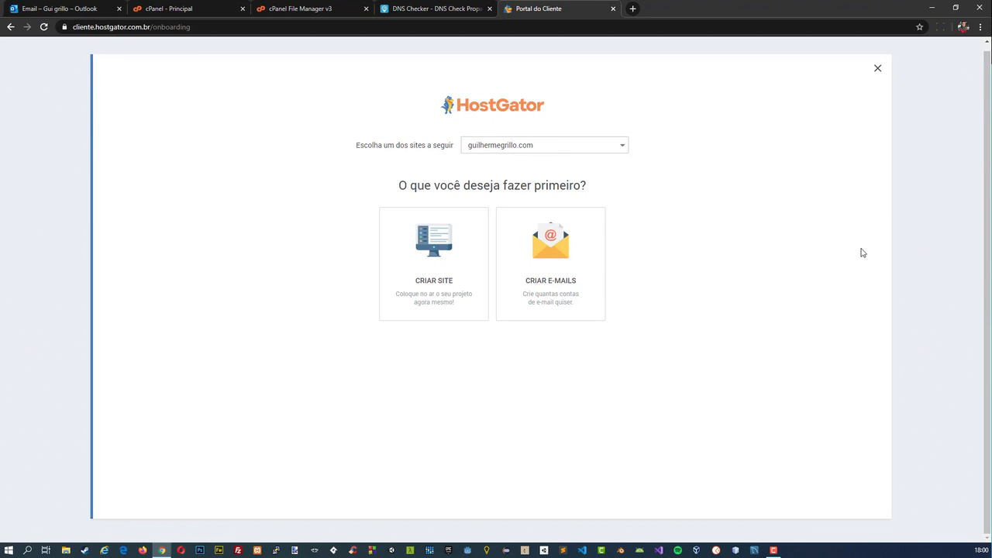
Choose to create the site with the Manual (Arquivos) method, and open public_html in the resulting file manager.
left_click(470, 269)
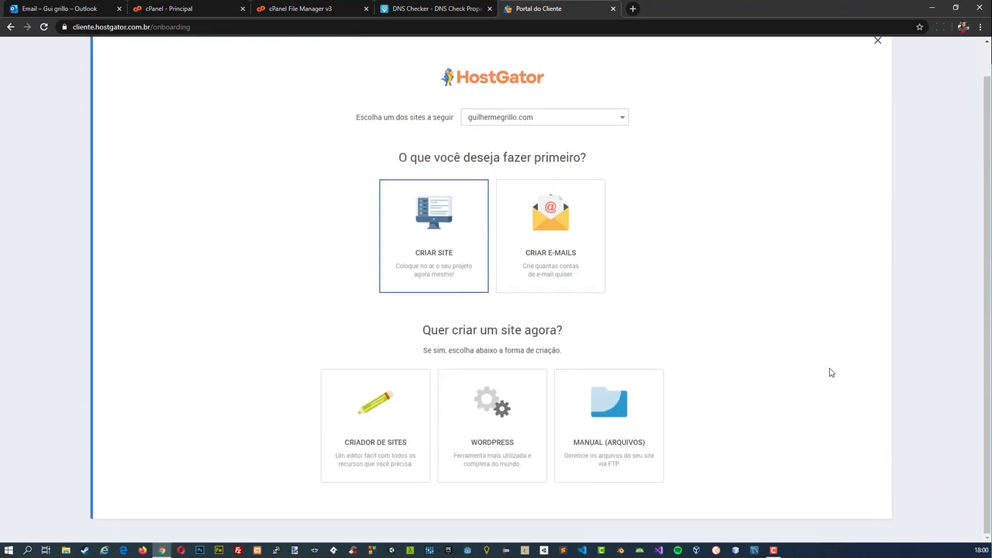
left_click(643, 441)
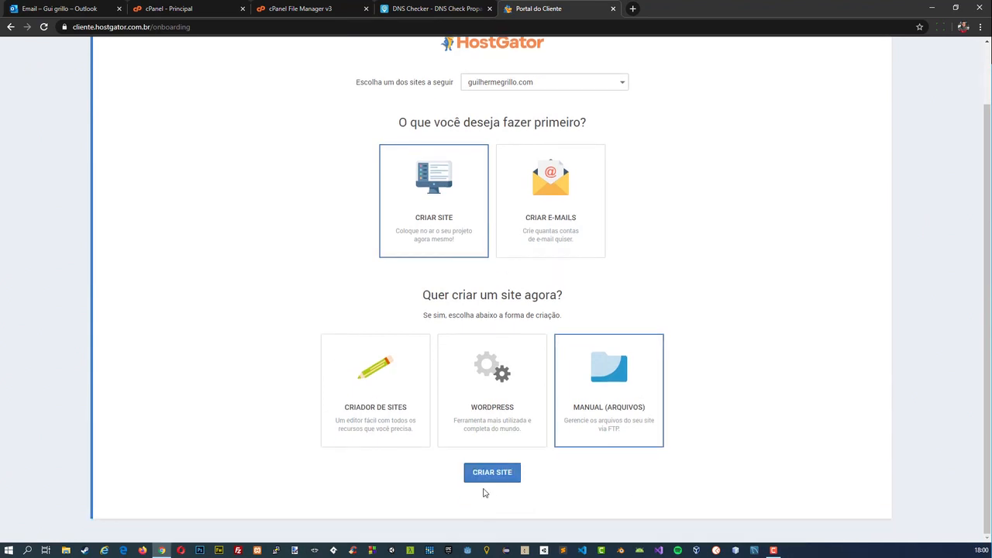
left_click(486, 475)
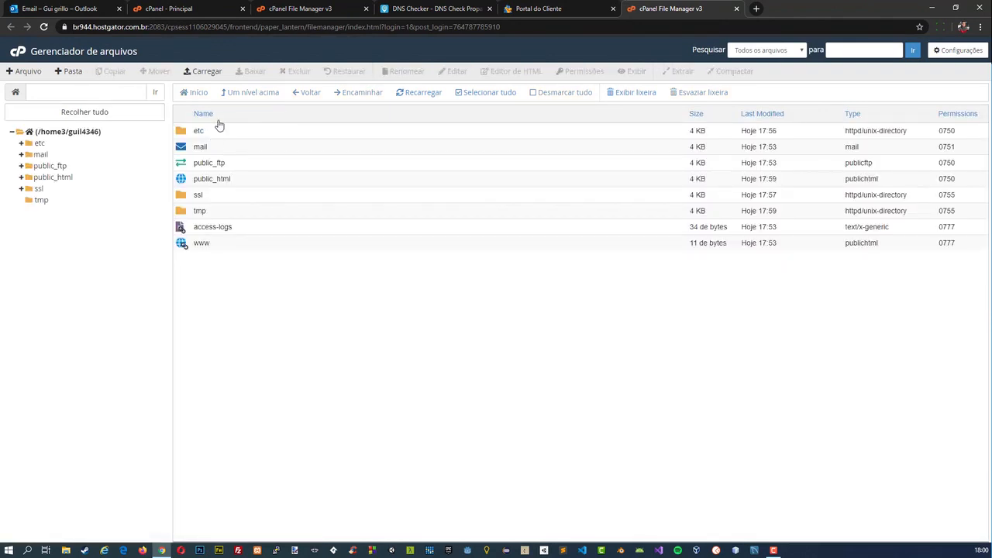
double_click(179, 181)
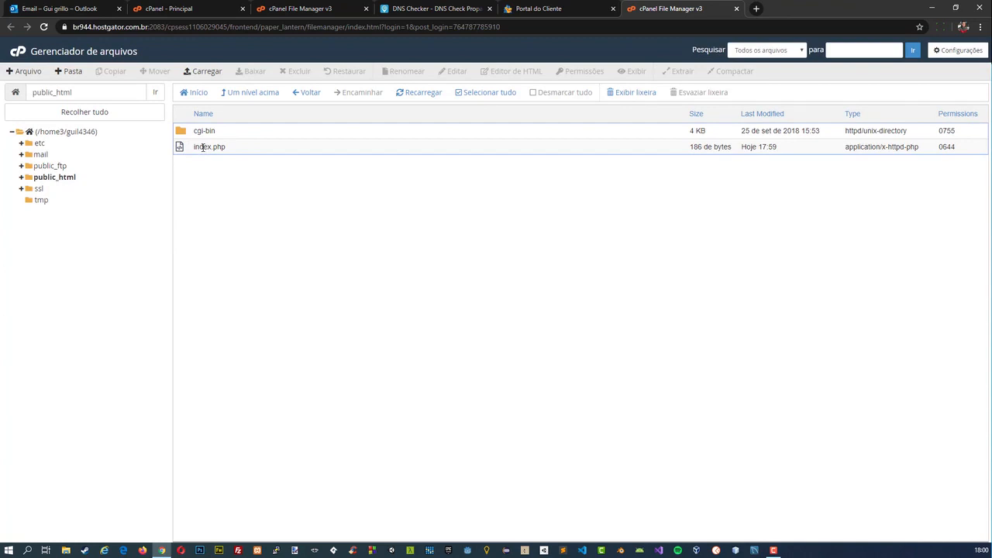
Enter a password for the suggested contact e-mail account in the portal's onboarding and save it.
left_click(534, 8)
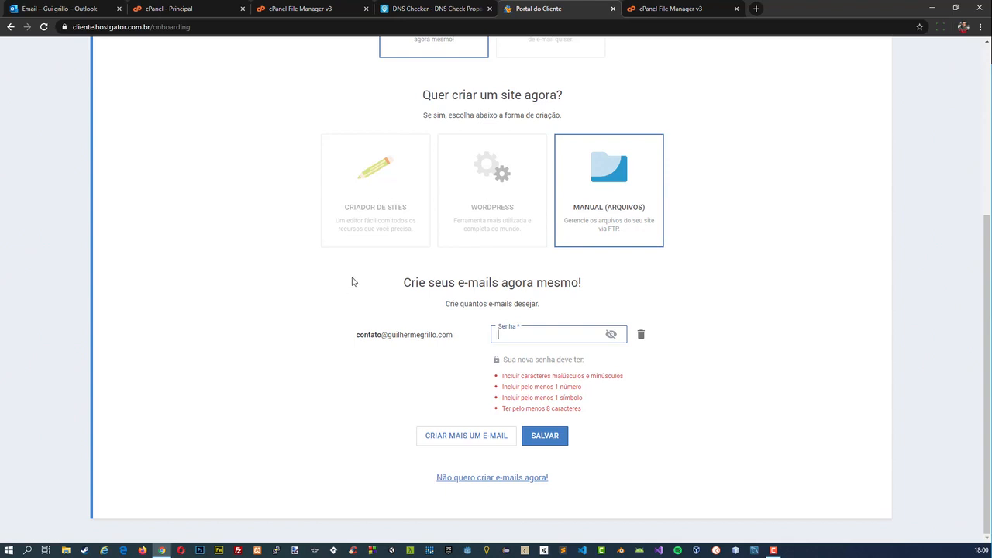
type("!")
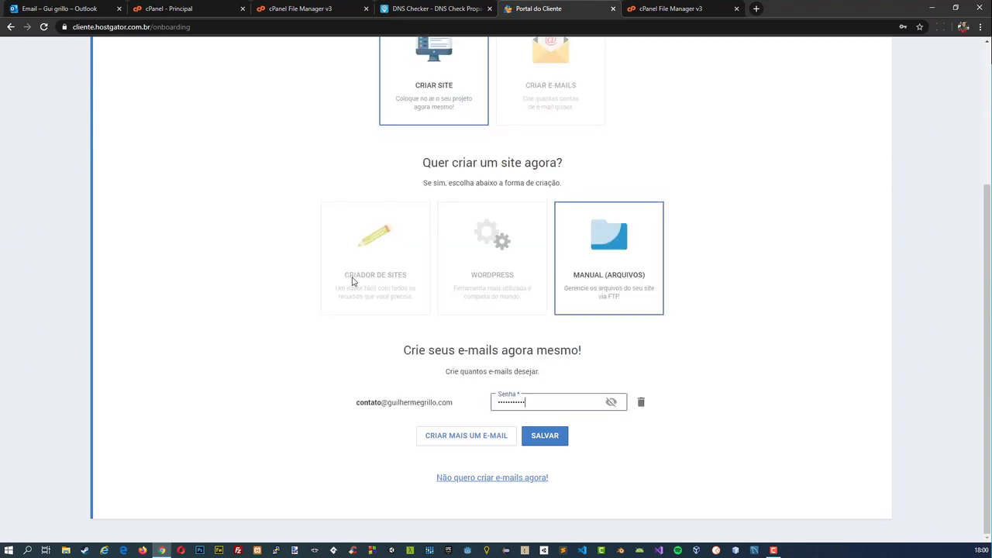
left_click(543, 440)
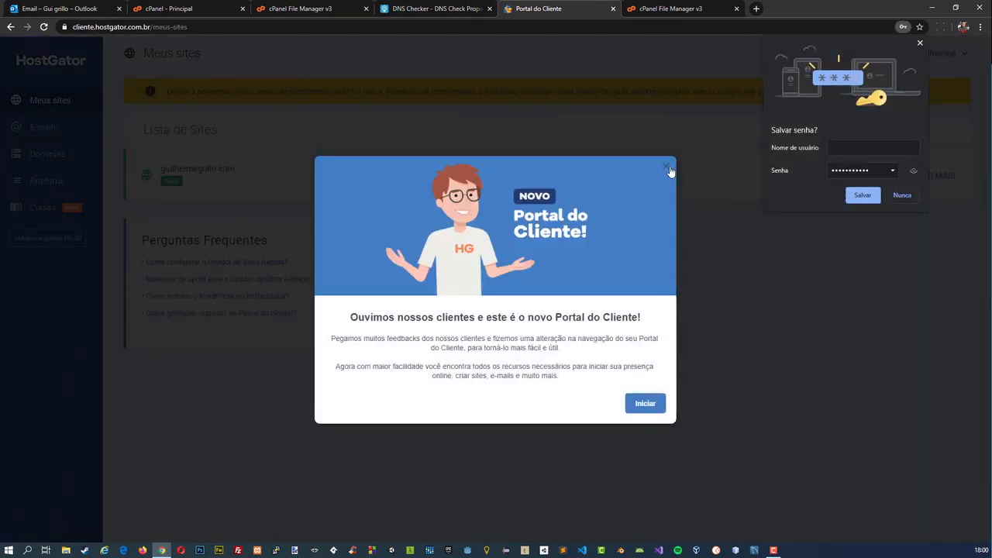
Dismiss the new Portal do Cliente welcome message and the browser's offer to save the password.
left_click(669, 168)
left_click(548, 247)
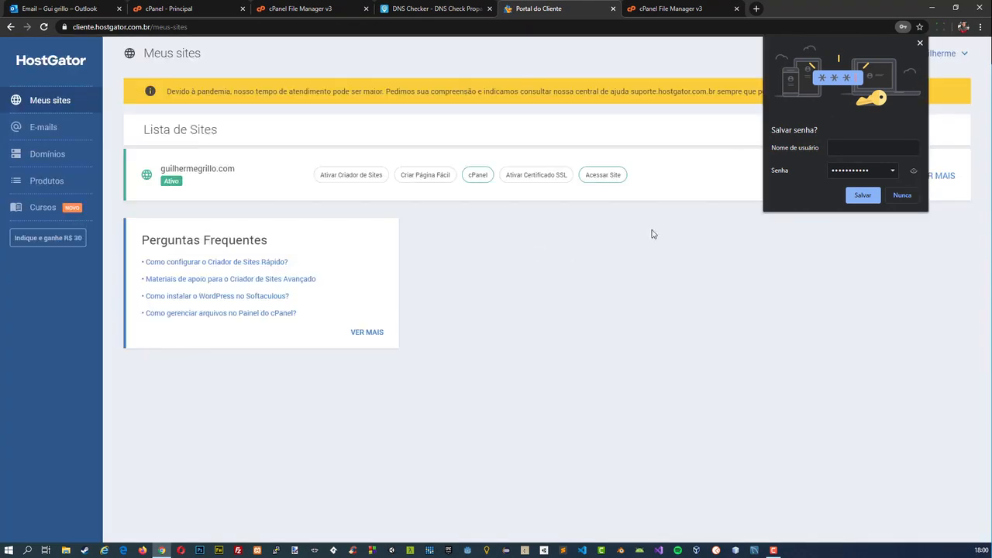
left_click(920, 42)
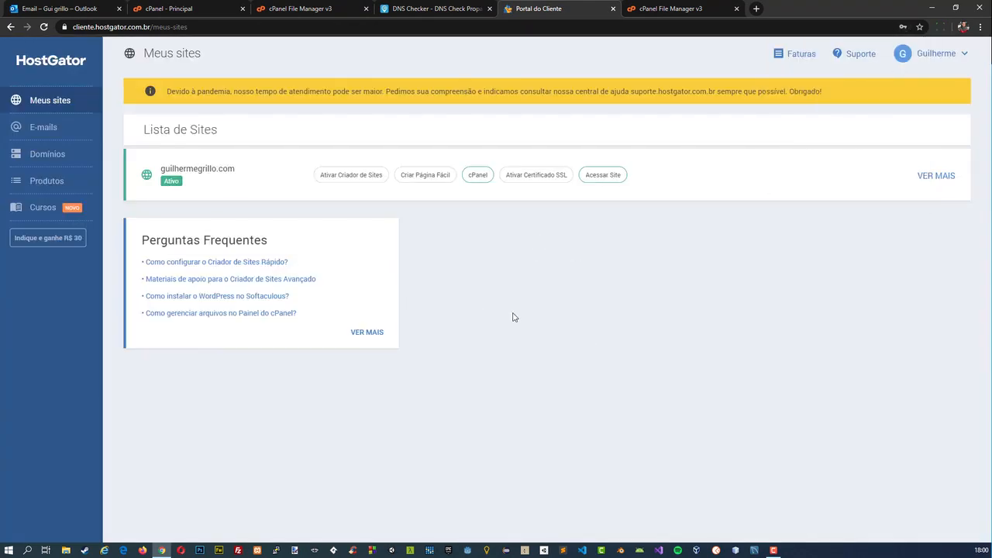
left_click(603, 174)
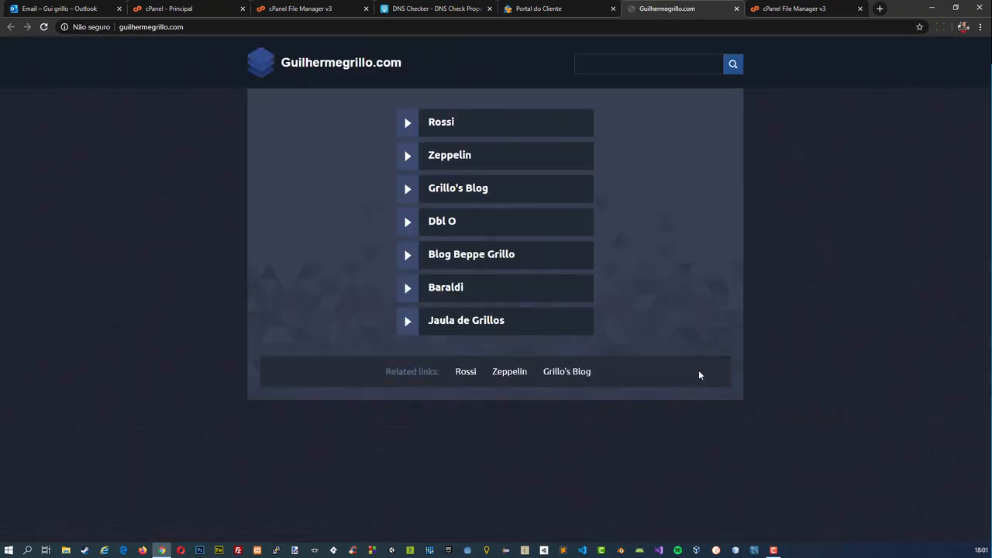
left_click(124, 26)
key("Home")
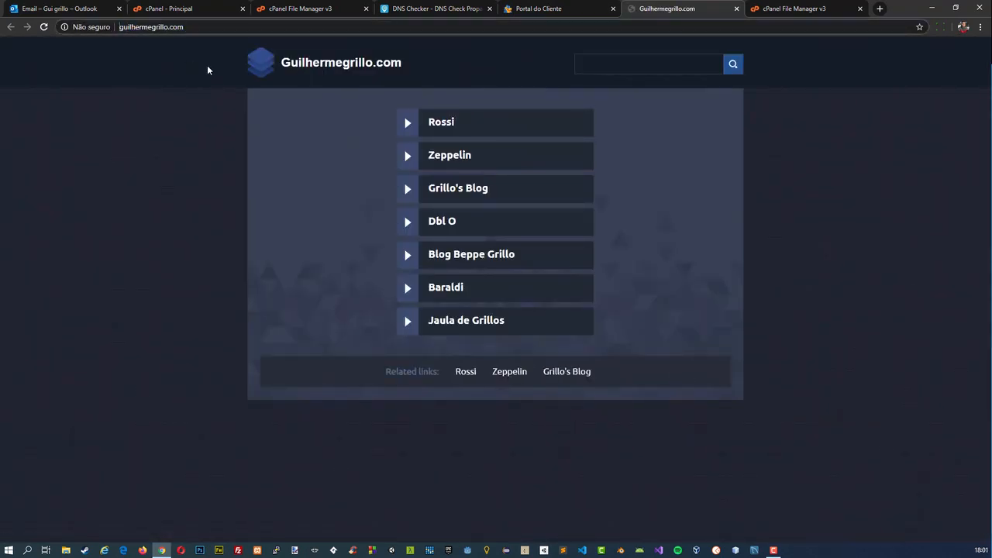
type("https://")
key("Return")
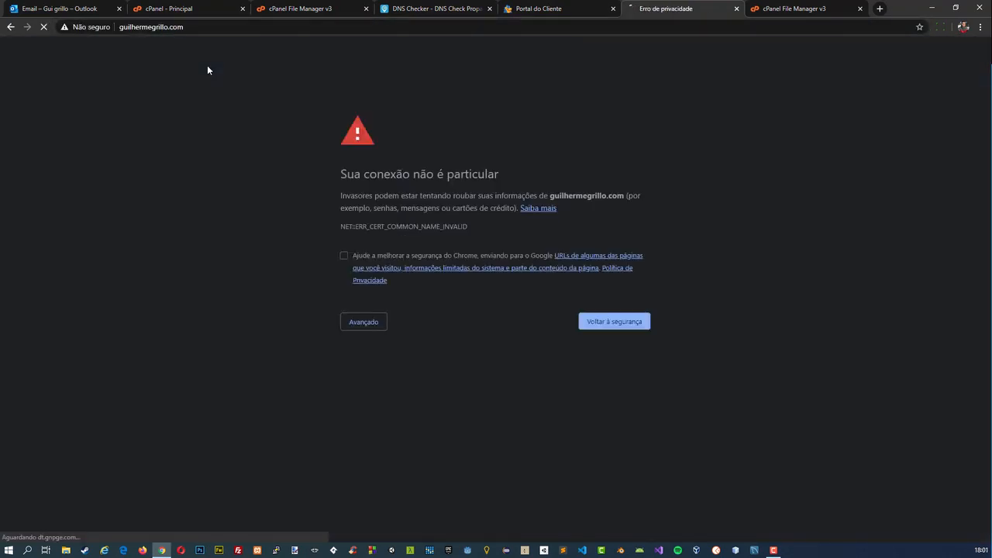
left_click(736, 9)
Open the domain's Alterar DNS settings in the portal and compare its nameservers with those in the Plano P access e-mail.
left_click(524, 5)
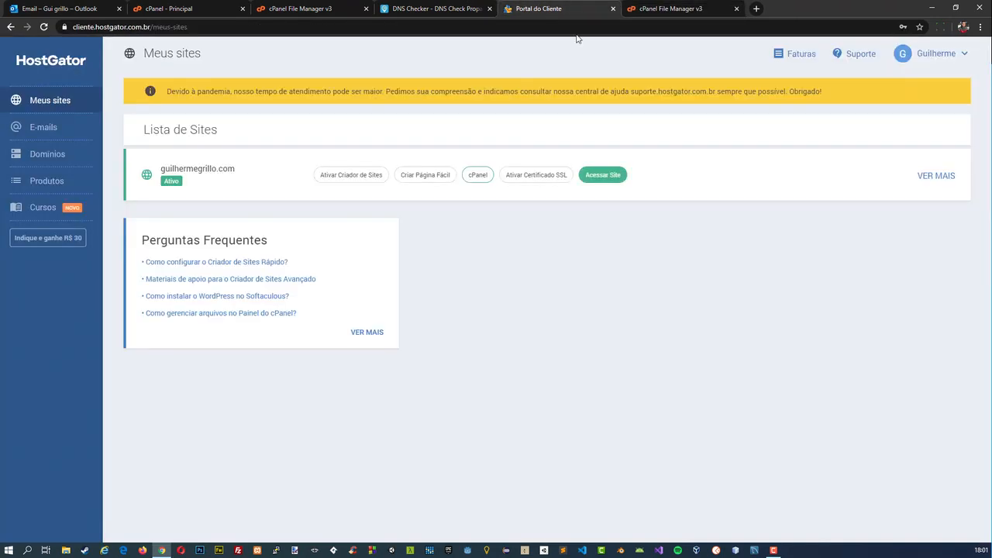
left_click(43, 155)
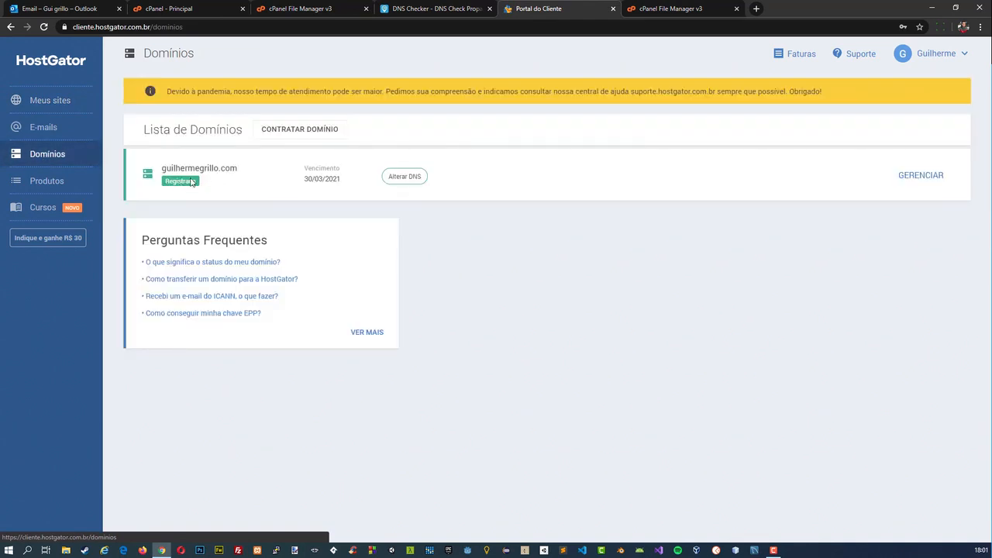
left_click(409, 176)
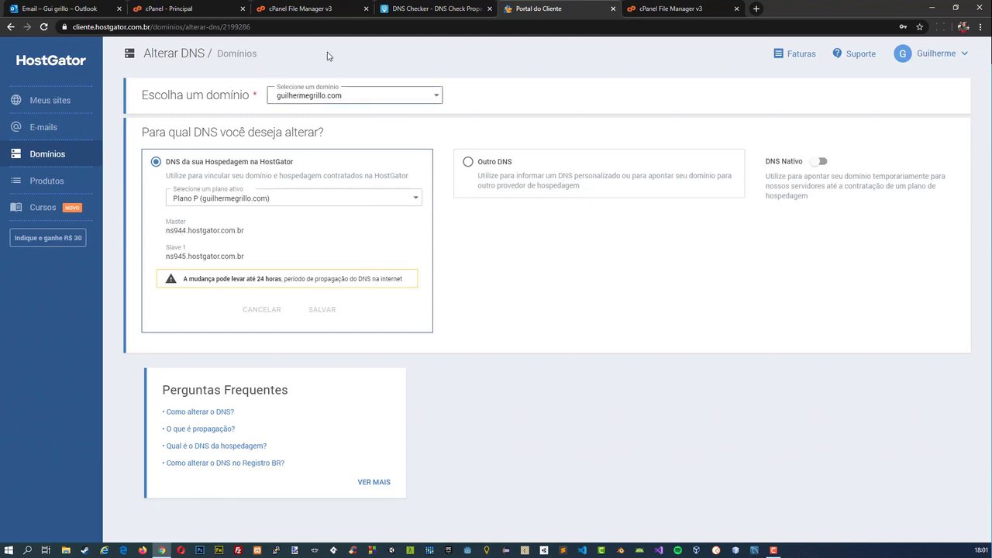
left_click(63, 4)
scroll(306, 247, "up", 5)
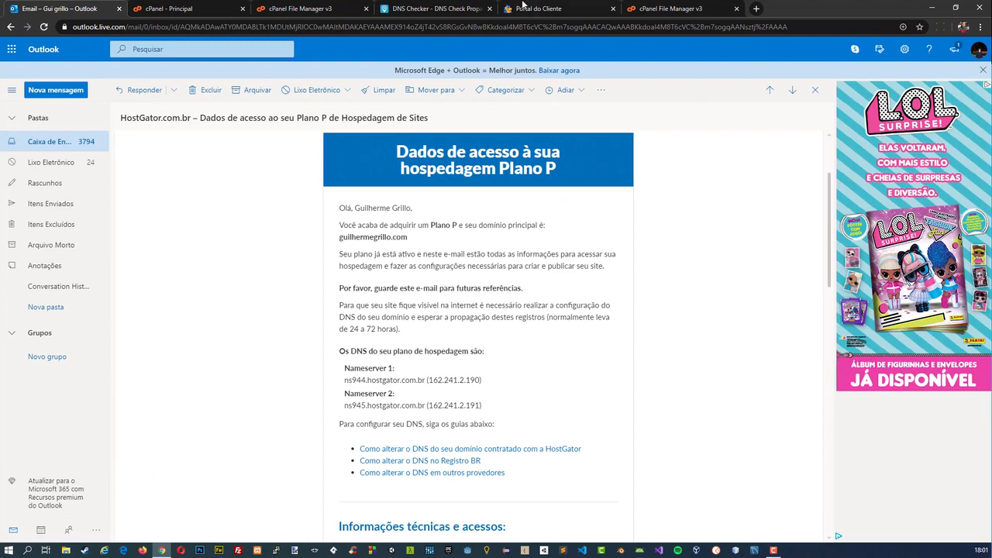
left_click(539, 7)
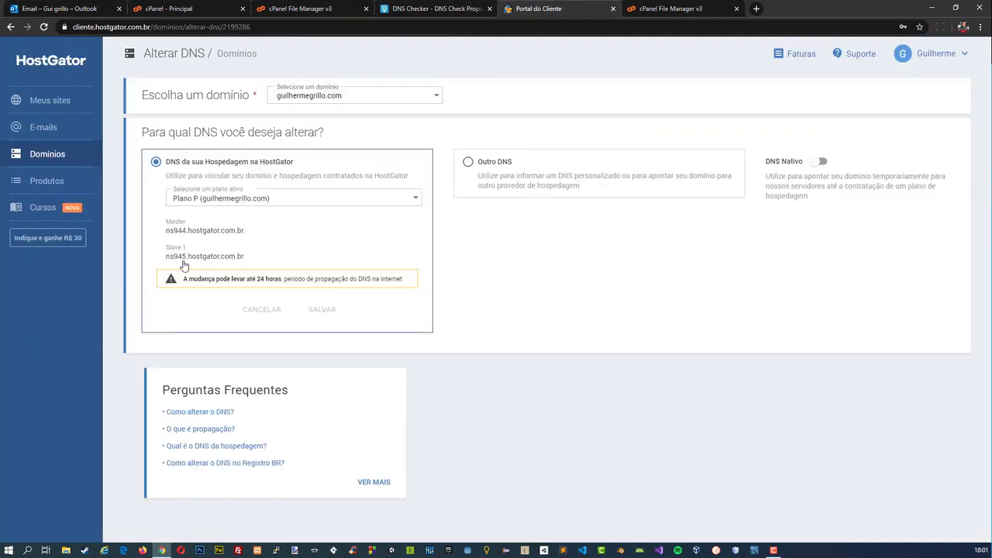
Review the Plano P access e-mail's nameserver and technical sections once more and recheck them against the portal's Alterar DNS page.
left_click(83, 6)
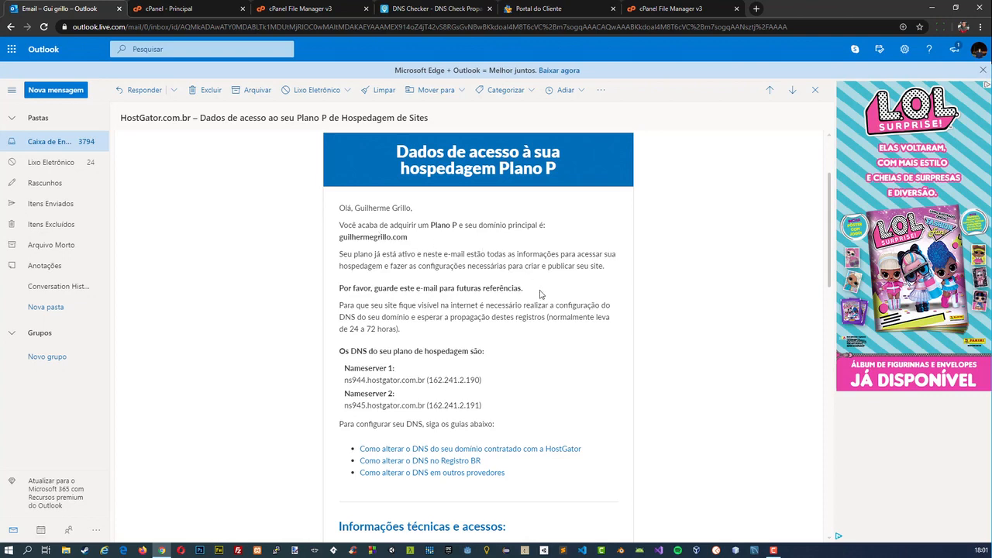
scroll(591, 367, "up", 2)
scroll(594, 367, "down", 2)
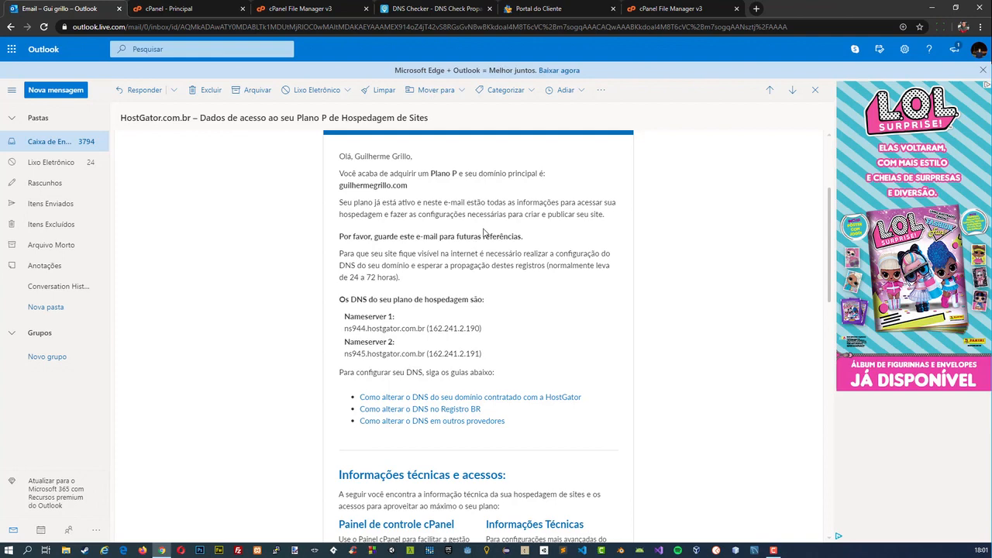
scroll(532, 252, "down", 3)
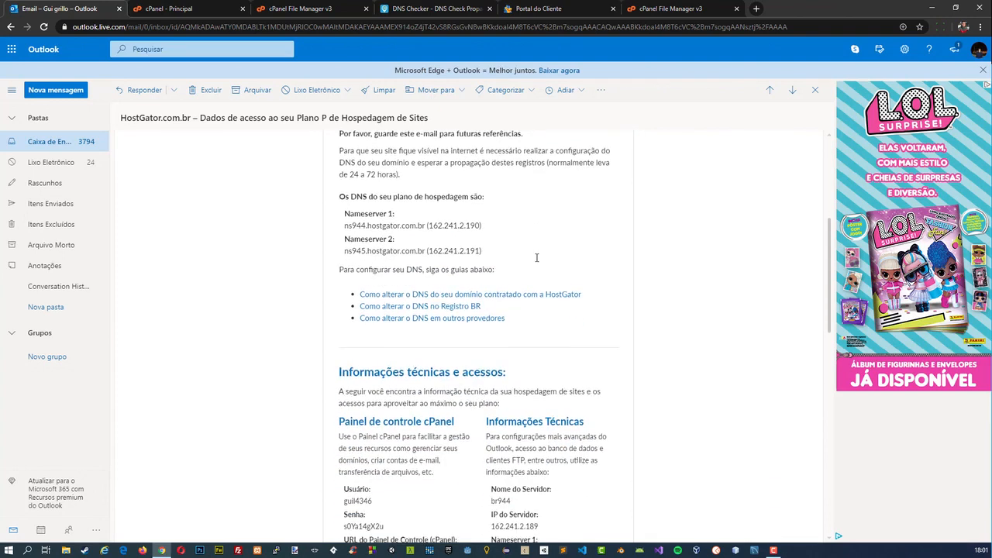
left_click(543, 9)
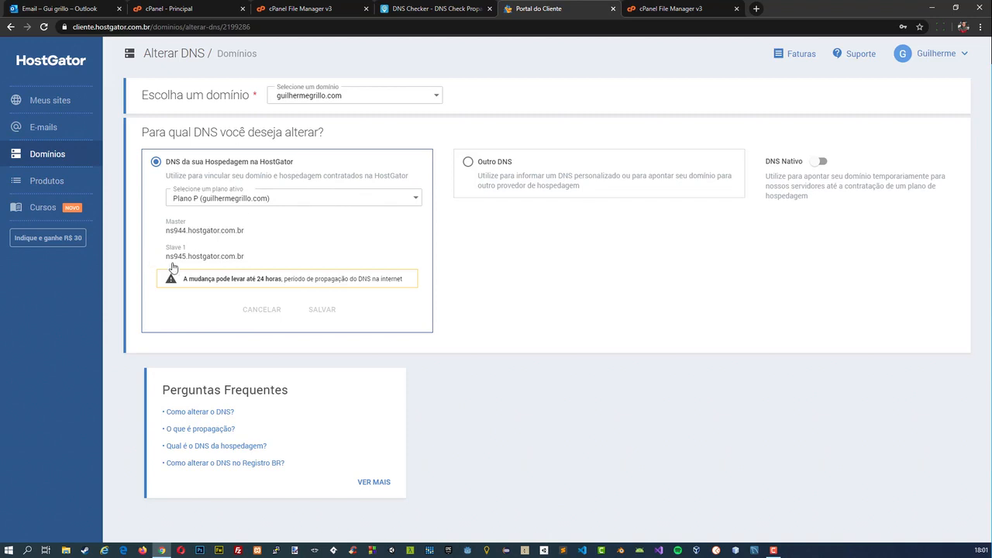
left_click(302, 8)
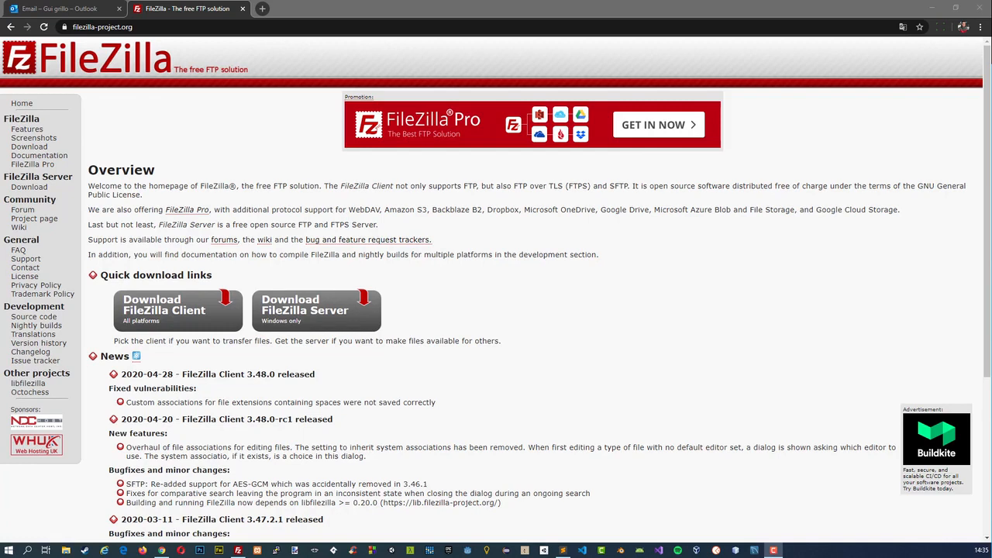
Open the new domain's home page in a new browser tab to check the published site.
left_click(629, 15)
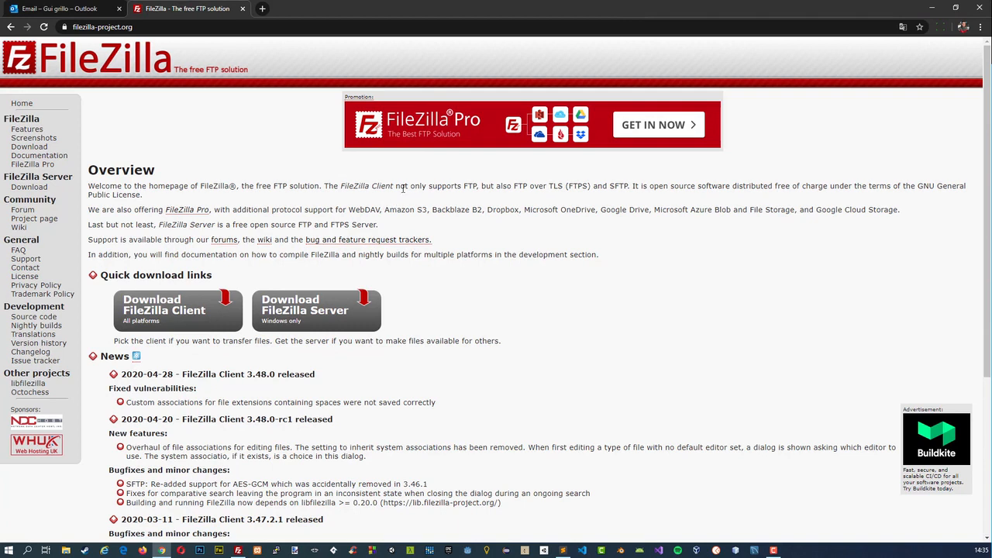
left_click(261, 8)
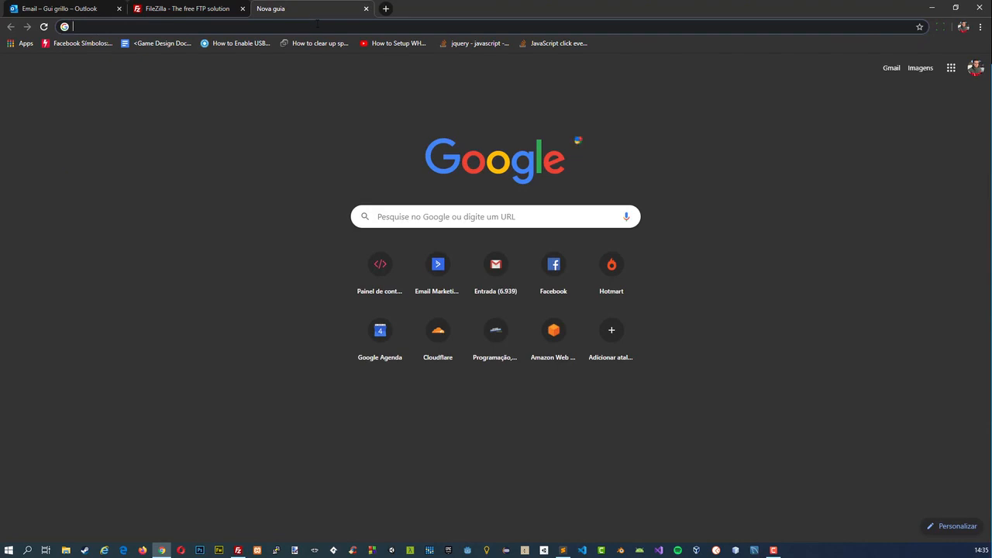
type("gui")
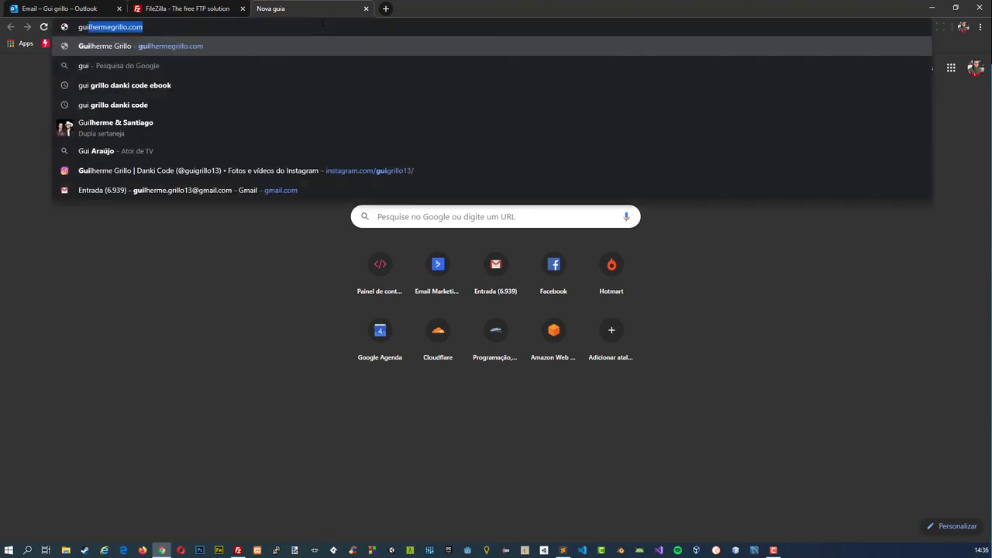
key("Return")
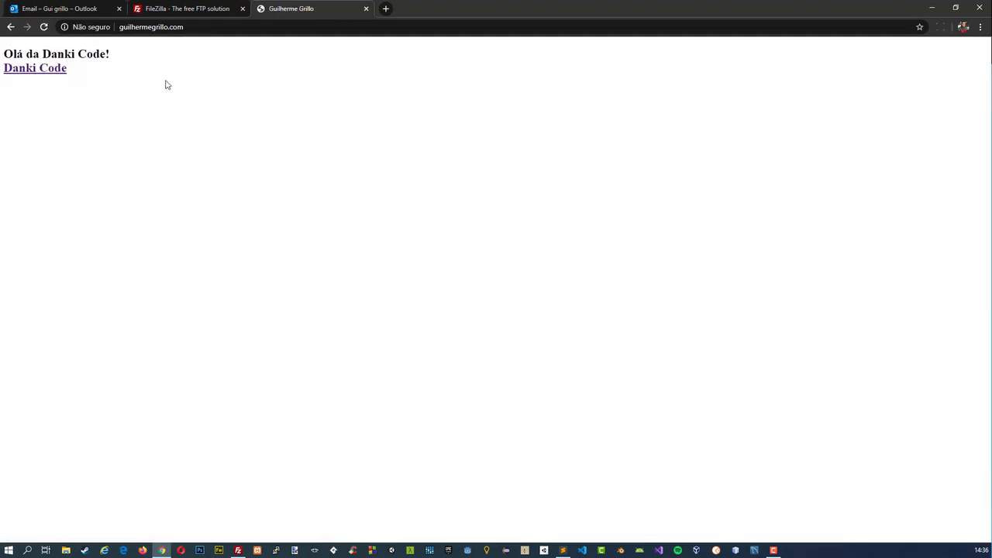
left_click_drag(84, 65, 13, 48)
left_click(155, 106)
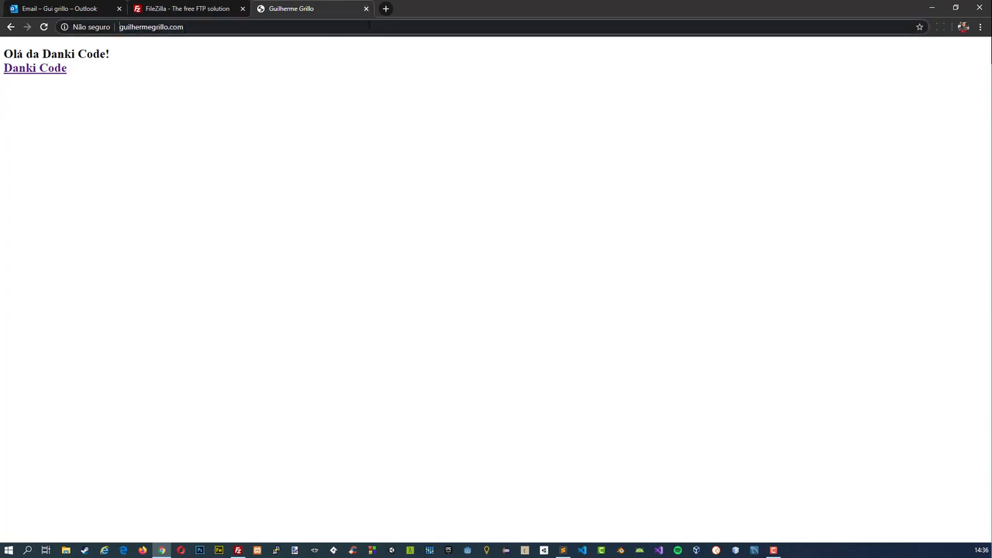
Load the published site over HTTPS and close its tab.
left_click(369, 27)
key("Return")
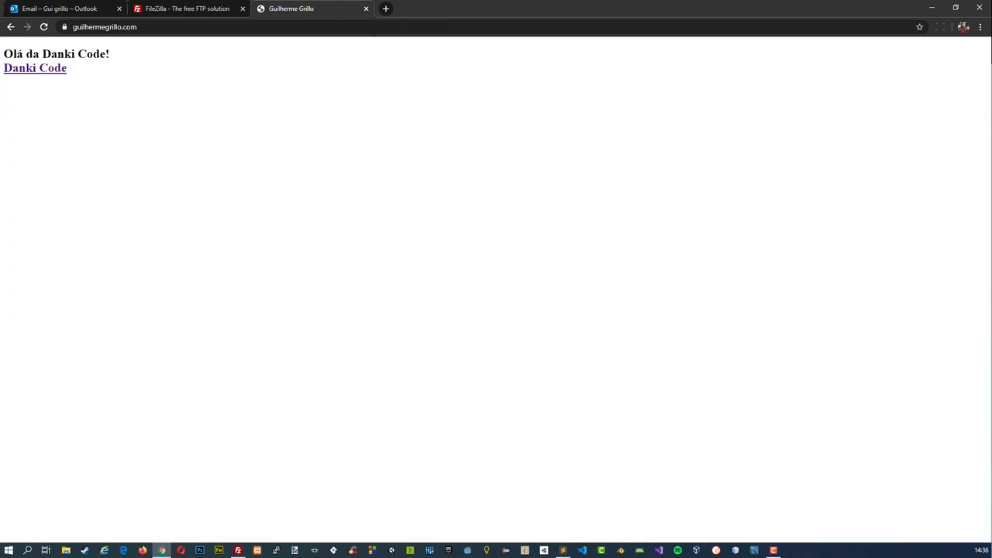
left_click(365, 9)
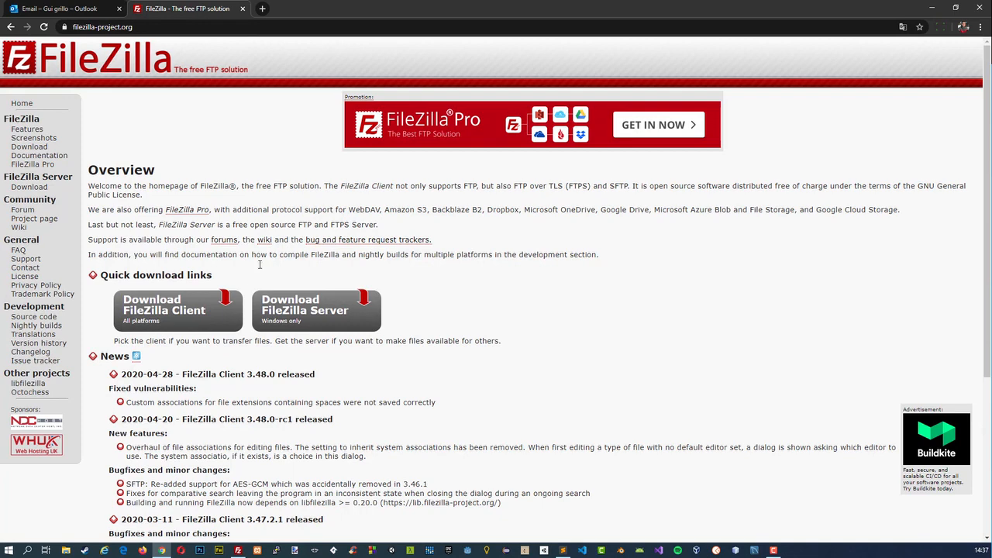
Download the standard edition of FileZilla Client 3.48.0 for Windows (64bit) from the FileZilla site.
left_click(155, 319)
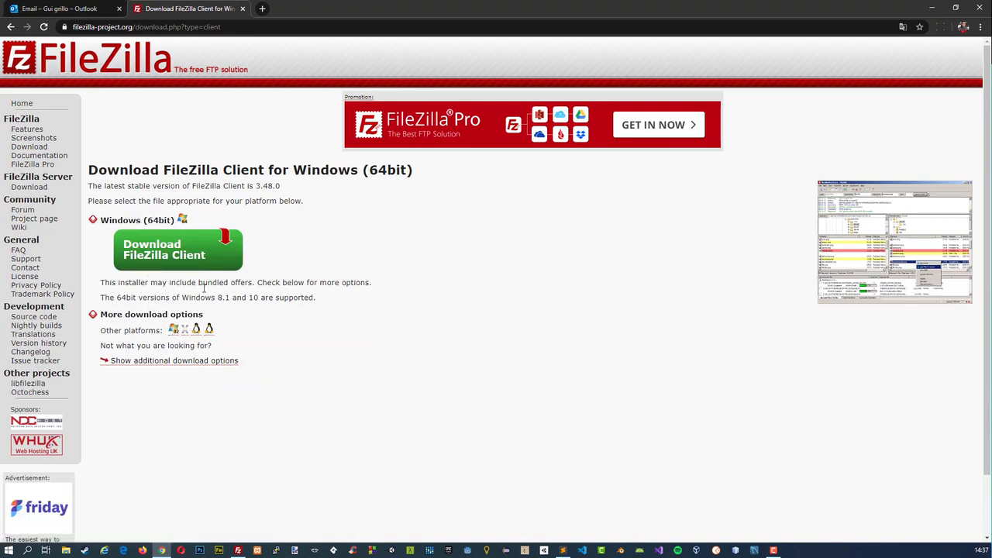
left_click(167, 258)
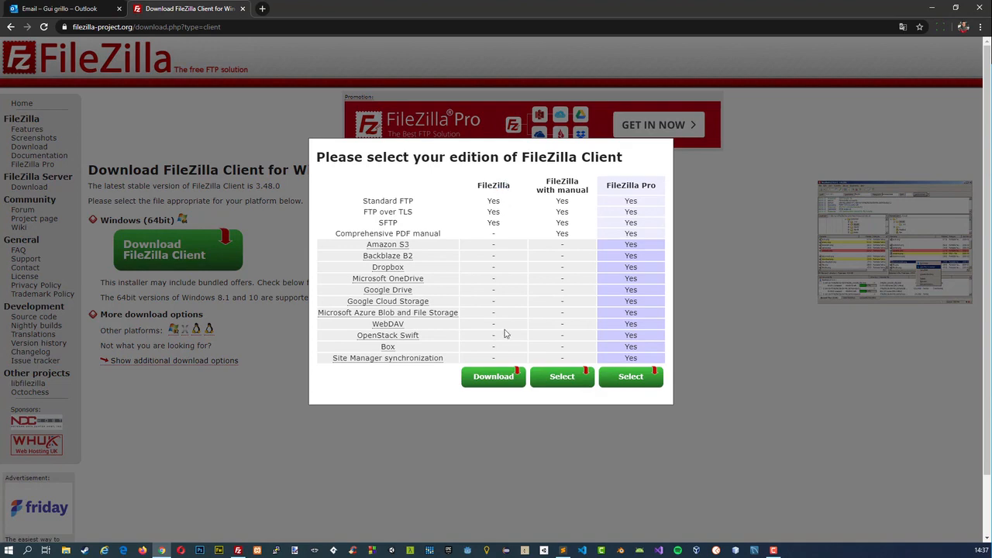
left_click(493, 377)
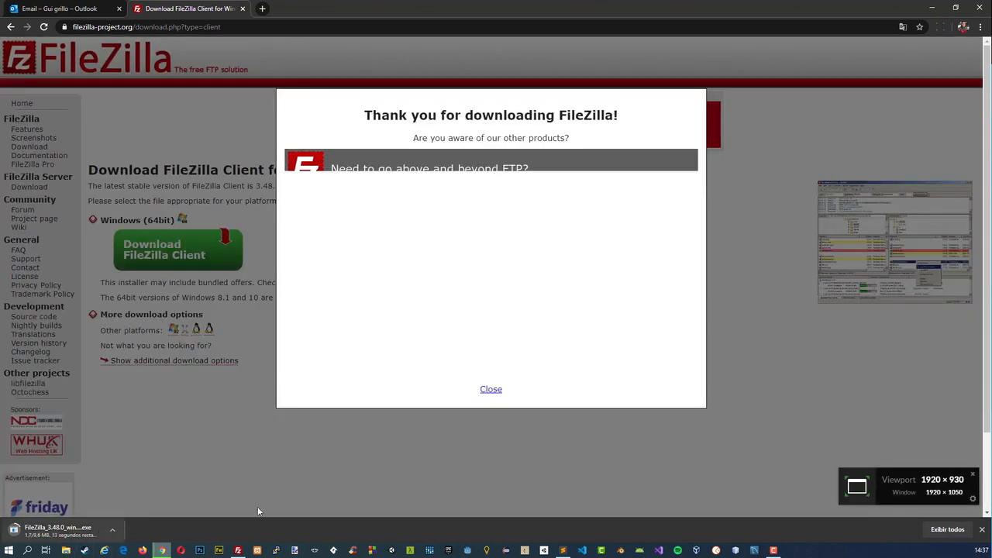
left_click(497, 390)
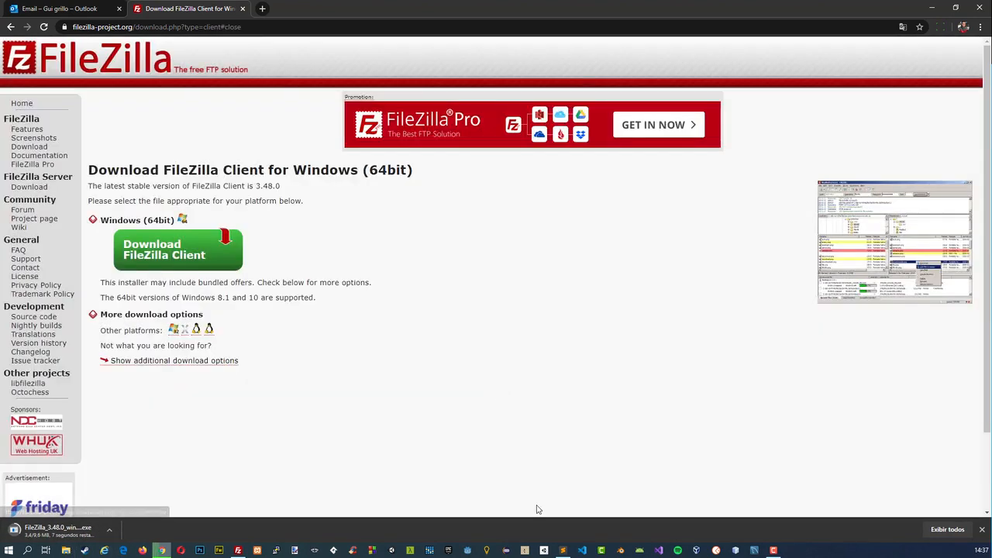
Close FileZilla, run the downloaded 3.48.0 installer past the license agreement to its upgrade options, and cancel the setup.
left_click(238, 550)
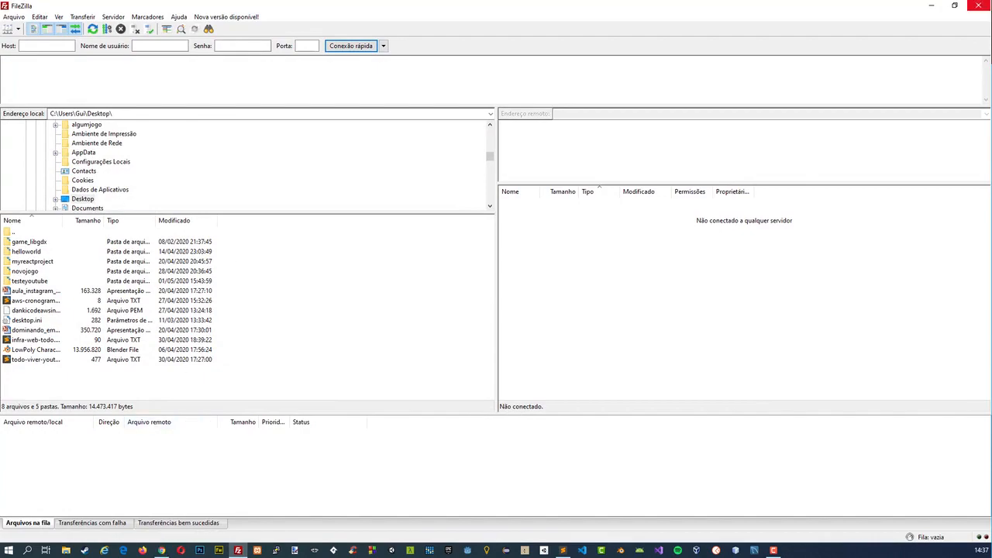
left_click(978, 6)
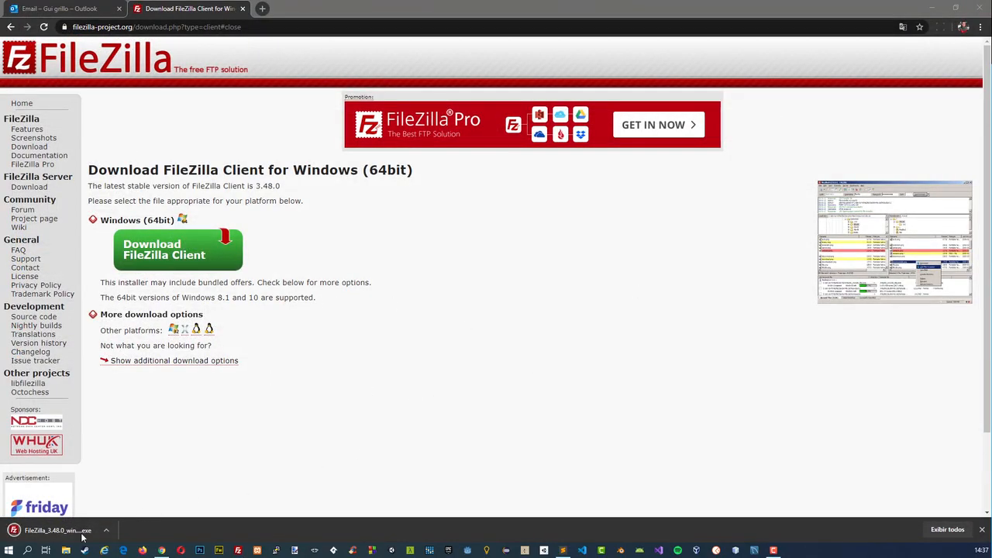
left_click(54, 531)
left_click(530, 287)
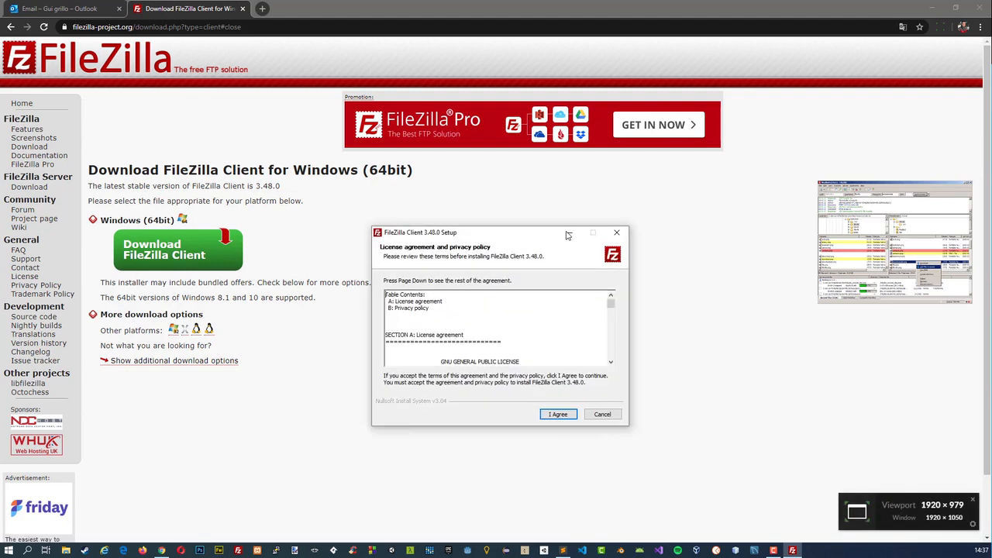
left_click(622, 408)
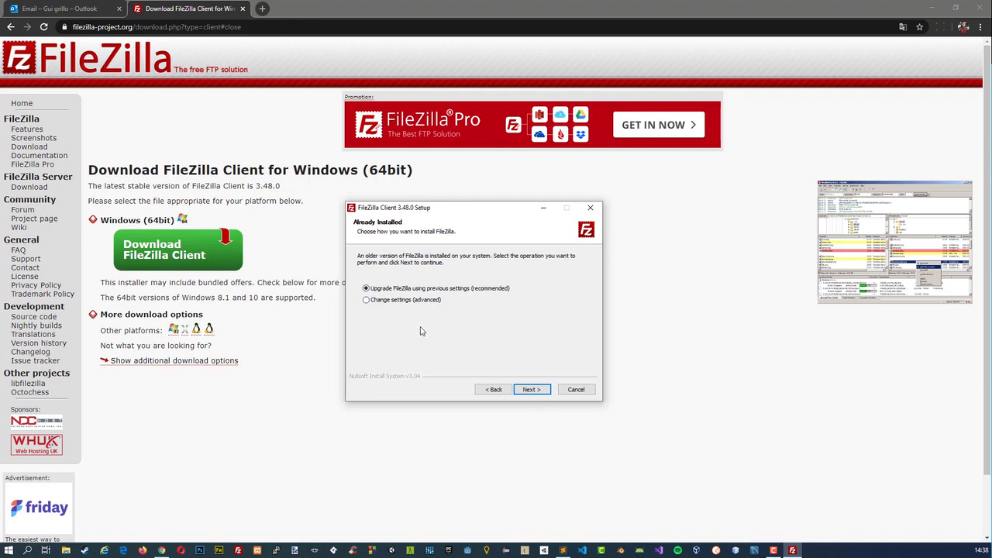
left_click(565, 390)
left_click(532, 311)
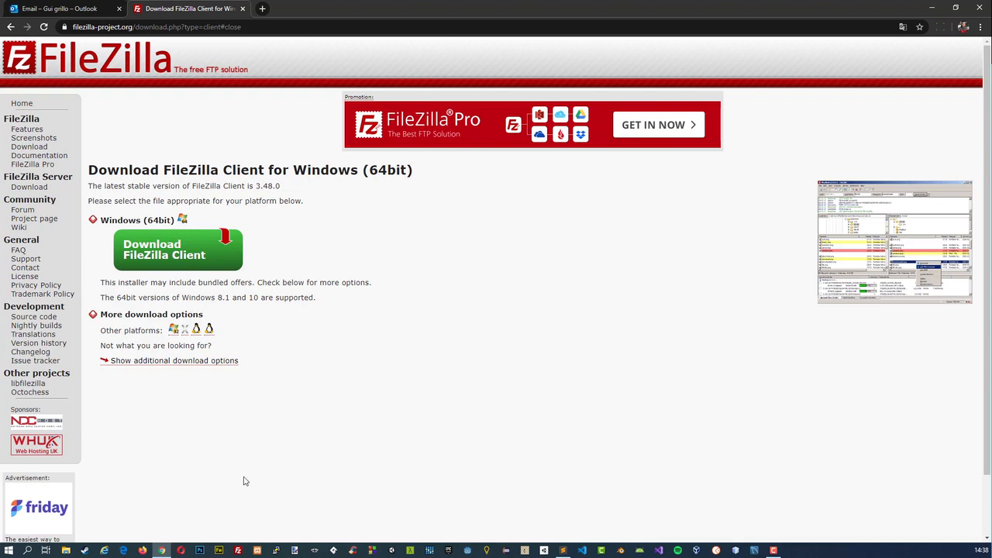
Search Windows for "file", launch the installed FileZilla and close its update notice.
left_click(9, 550)
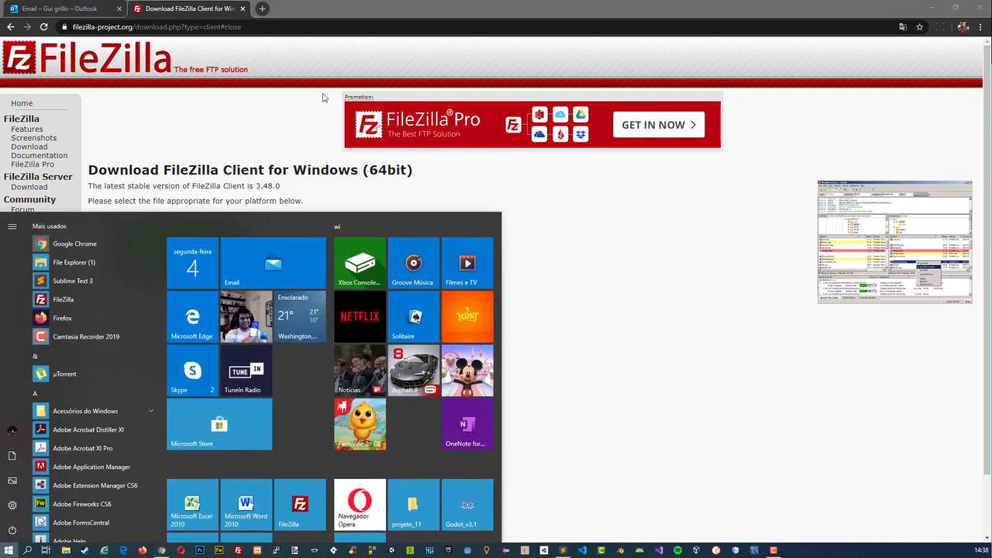
type("file")
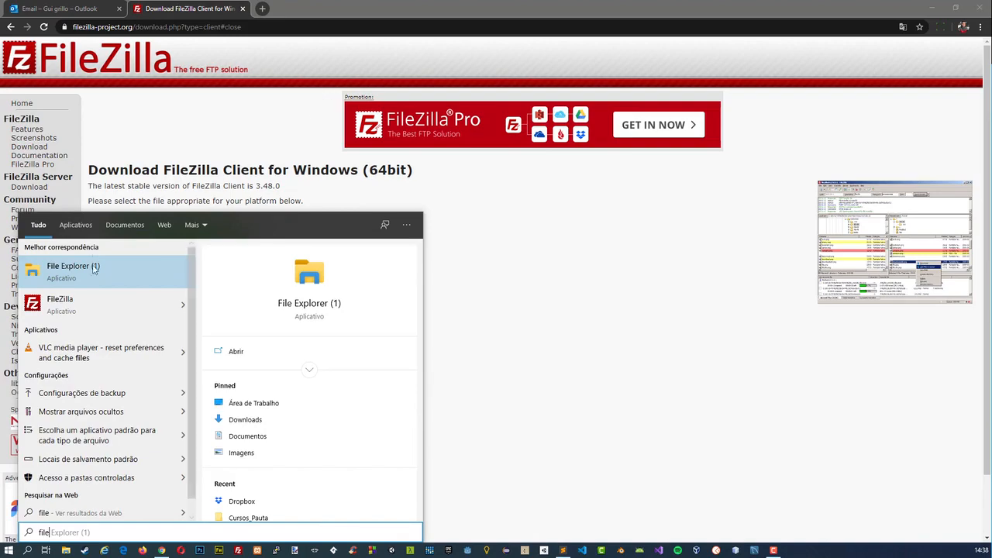
left_click(92, 301)
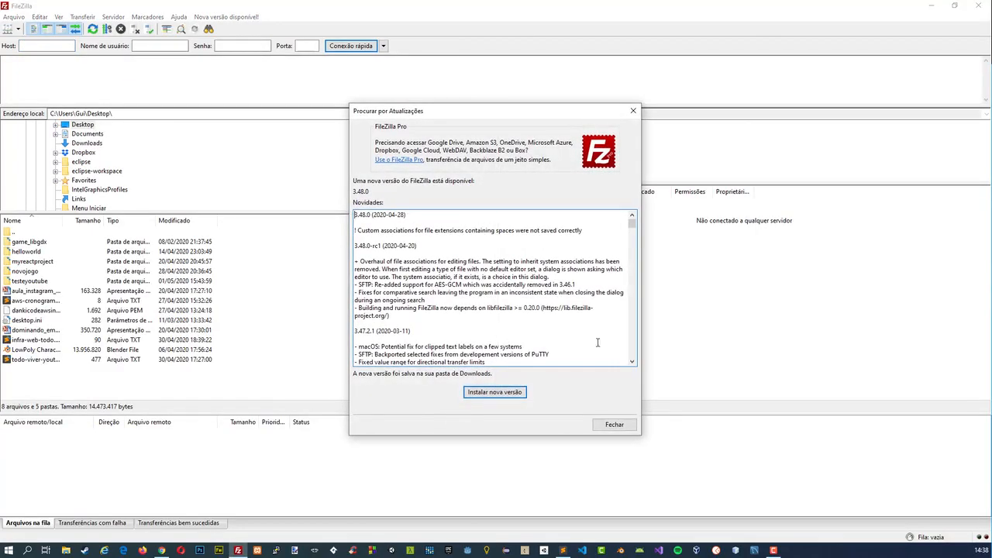
left_click(621, 424)
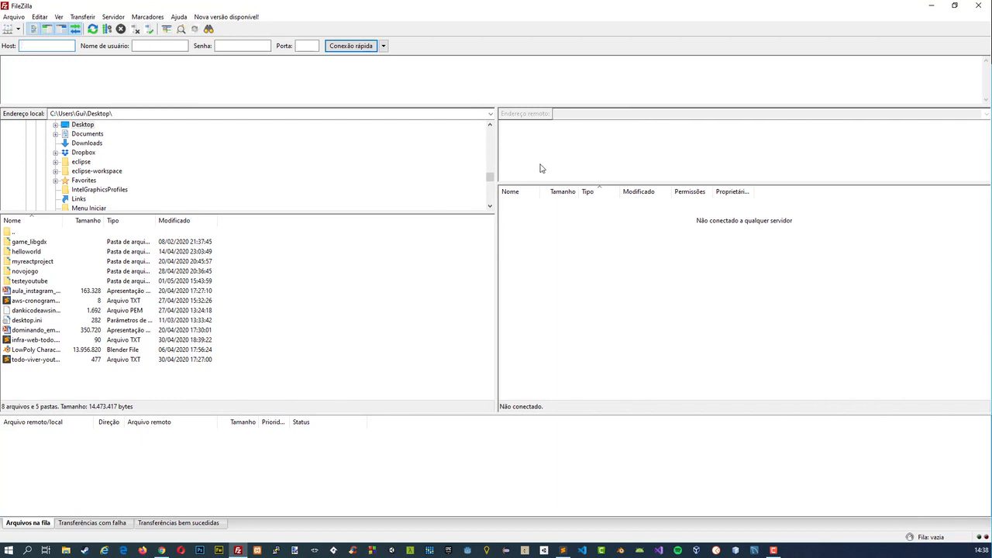
Check the access details in the Plano P e-mail and set FileZilla's host to the domain's ftp. address.
left_click(162, 550)
left_click(48, 6)
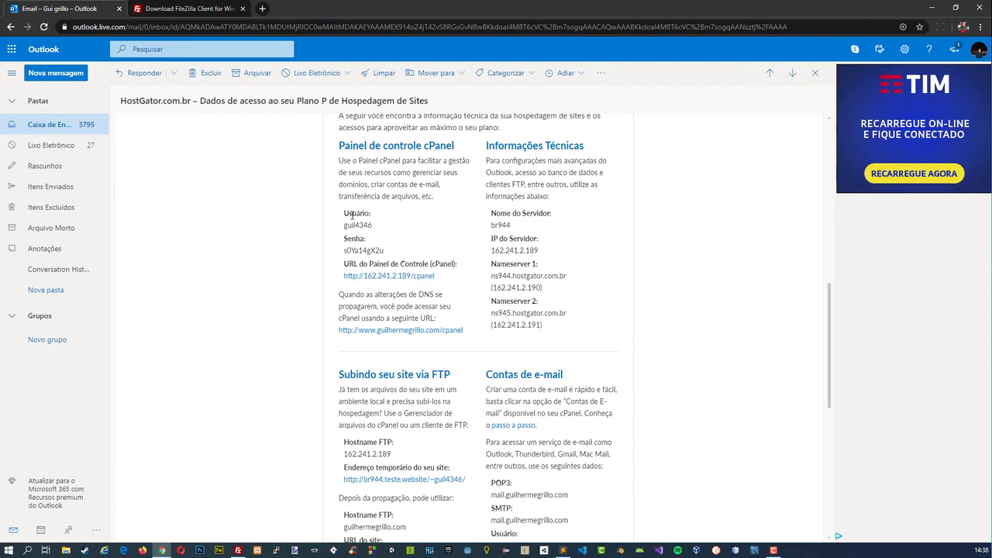
left_click_drag(349, 226, 362, 227)
left_click(362, 230)
left_click(238, 551)
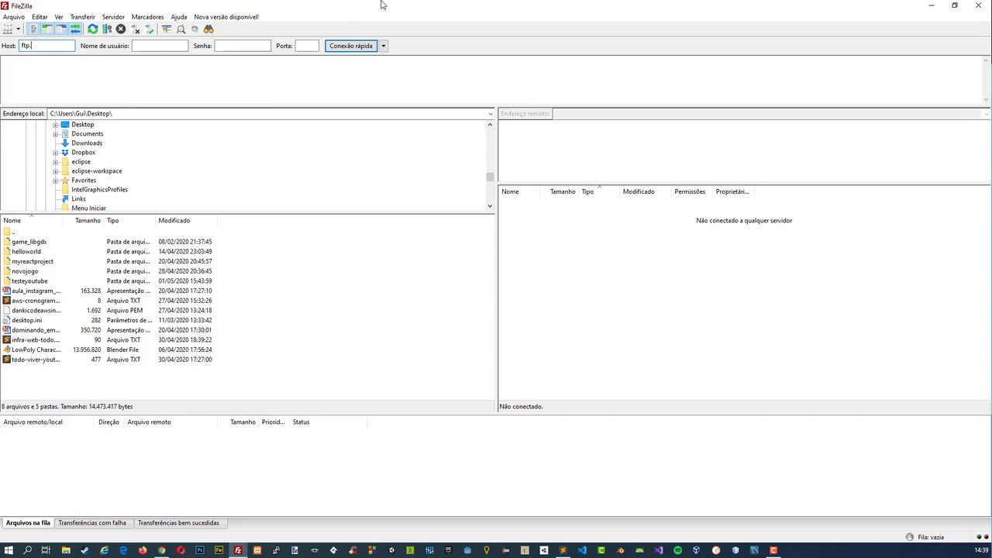
type("lo.com")
Connect FileZilla to the FTP server using the cPanel username copied from the access e-mail and the account password.
left_click(179, 47)
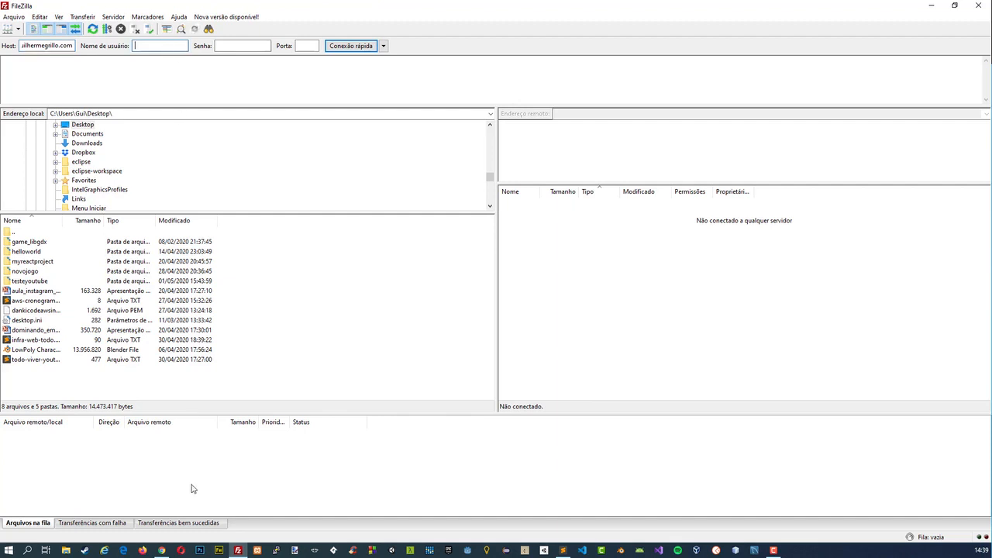
left_click(162, 550)
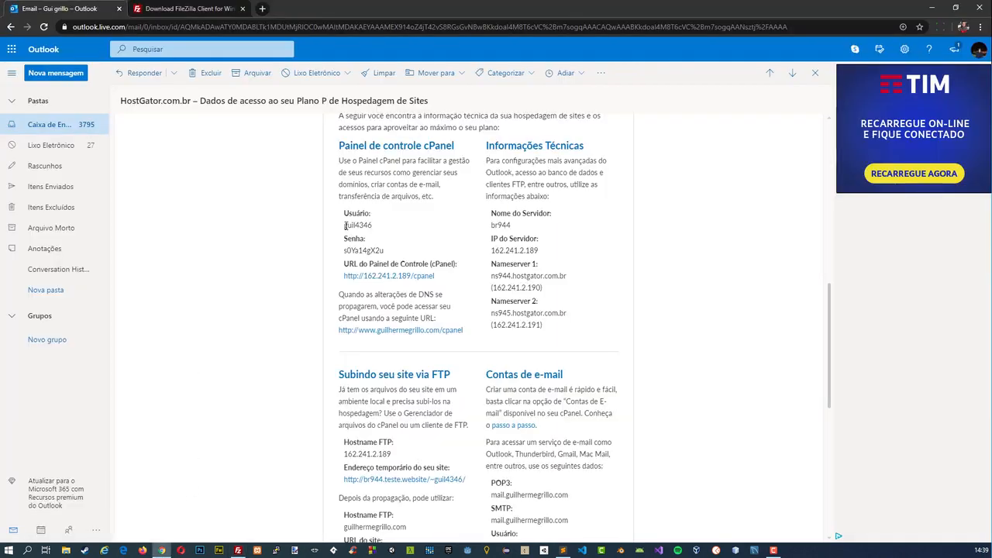
left_click_drag(346, 224, 380, 229)
key("ctrl+c")
key("alt+Tab")
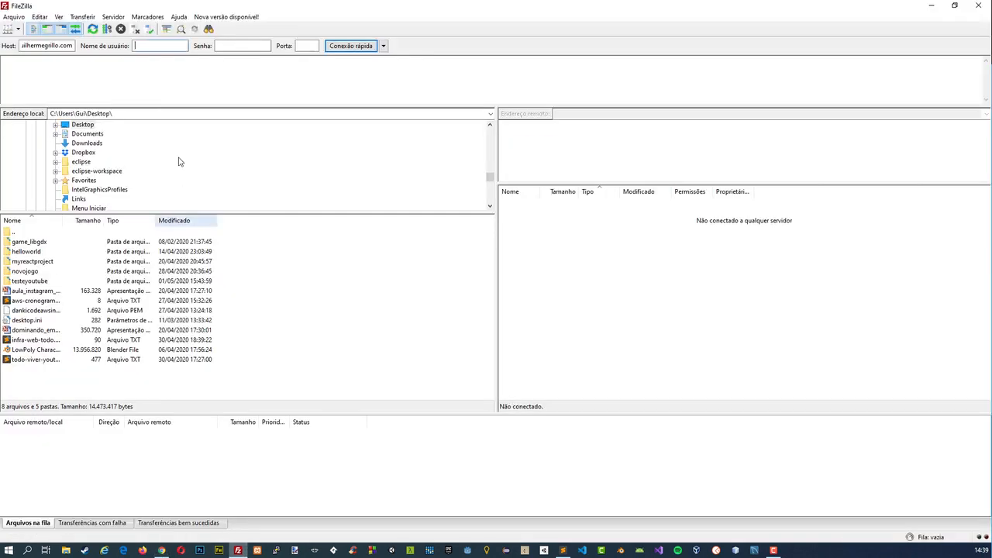
key("ctrl+v")
left_click(218, 45)
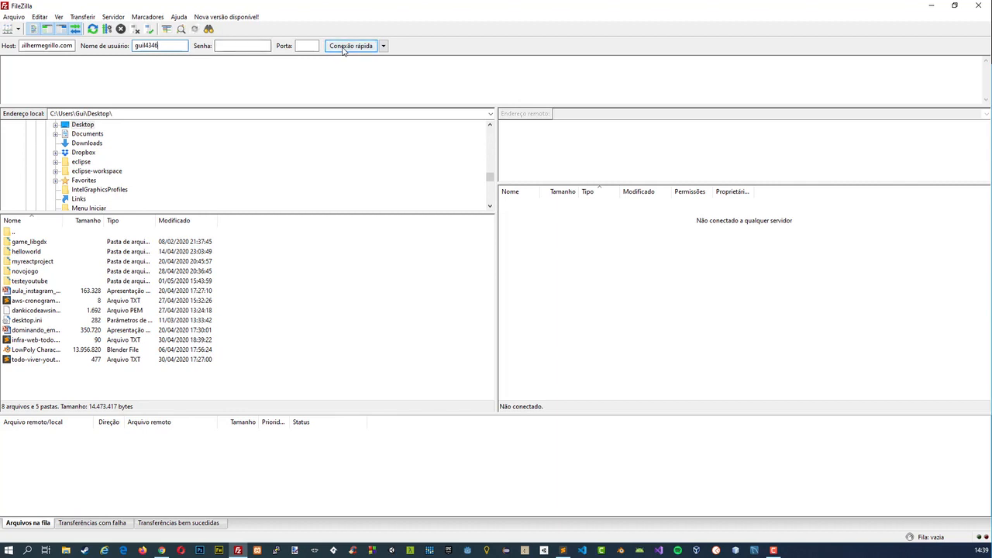
key("Return")
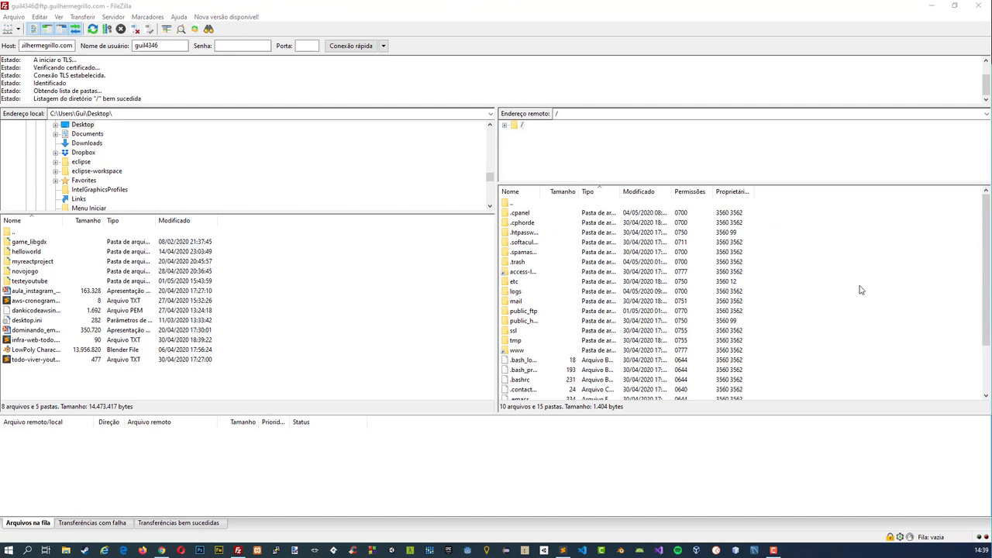
Open the server's public_html folder and upload todo-viver-youtube.txt from the local Desktop into it.
left_click(613, 4)
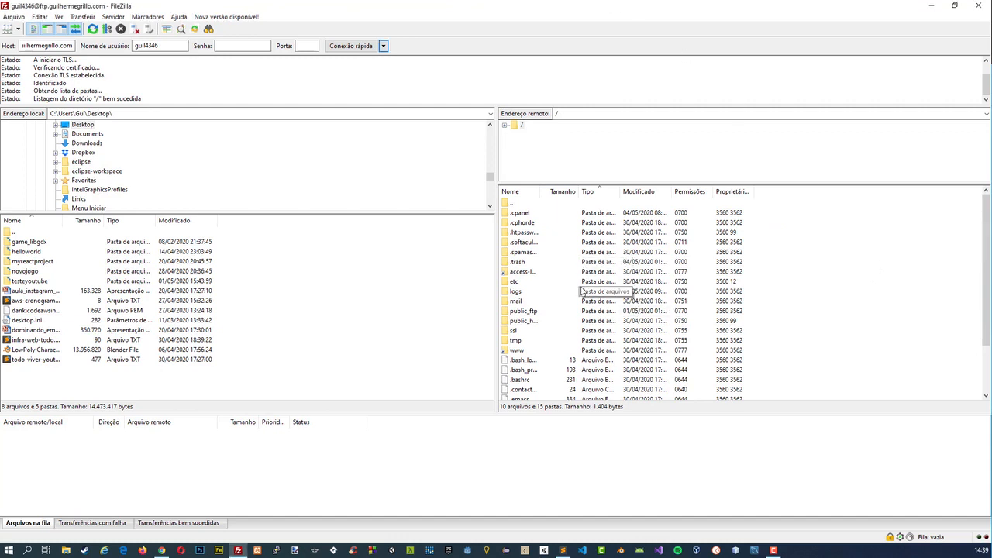
double_click(533, 321)
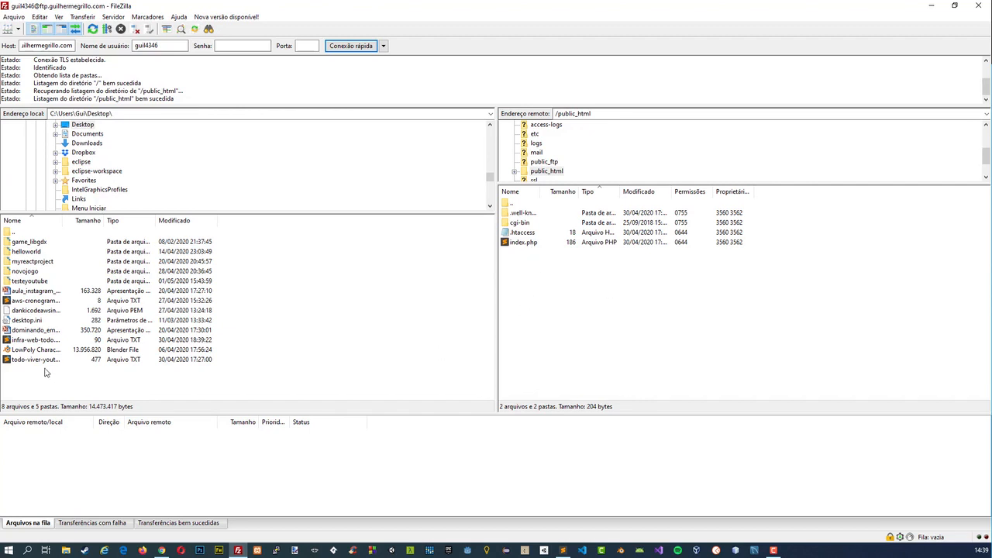
left_click_drag(44, 366, 568, 307)
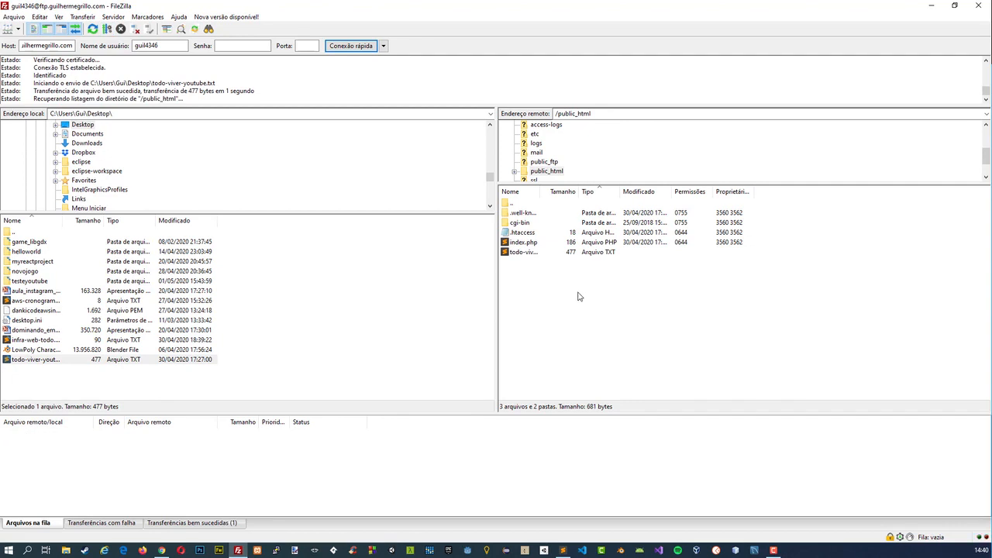
Delete todo-viver-youtube.txt from the server's public_html folder, refresh the remote listing to check it, and close FileZilla.
left_click(528, 253)
key("Delete")
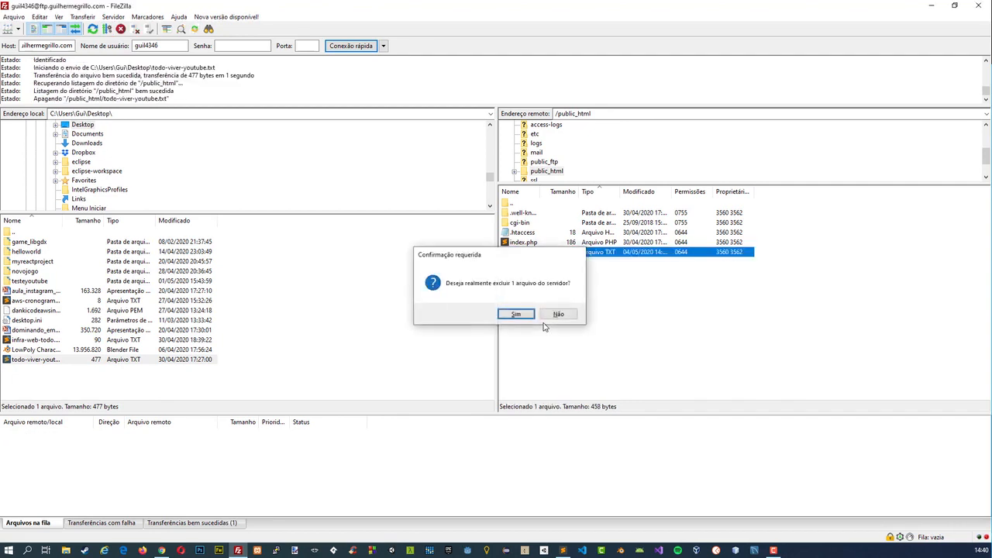
key("Return")
right_click(531, 281)
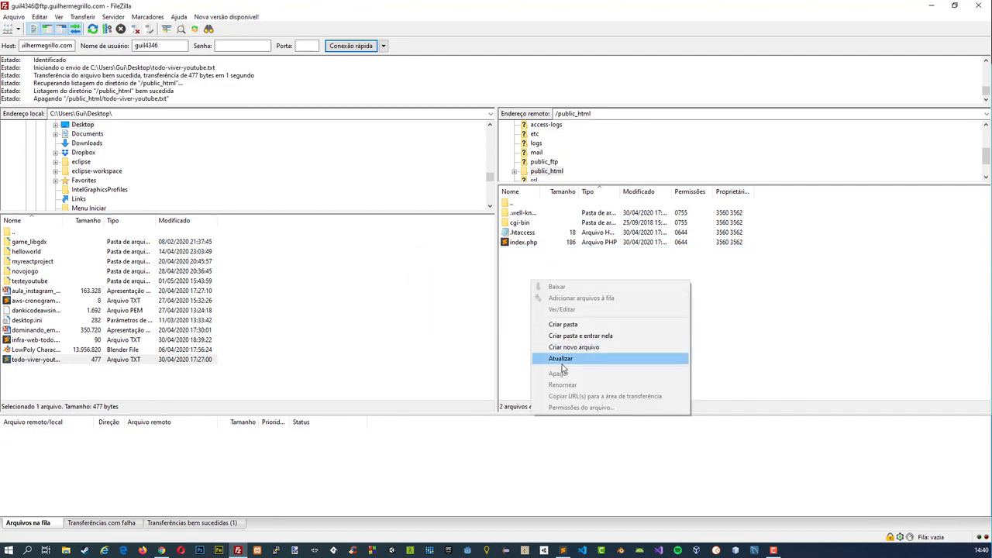
left_click(562, 360)
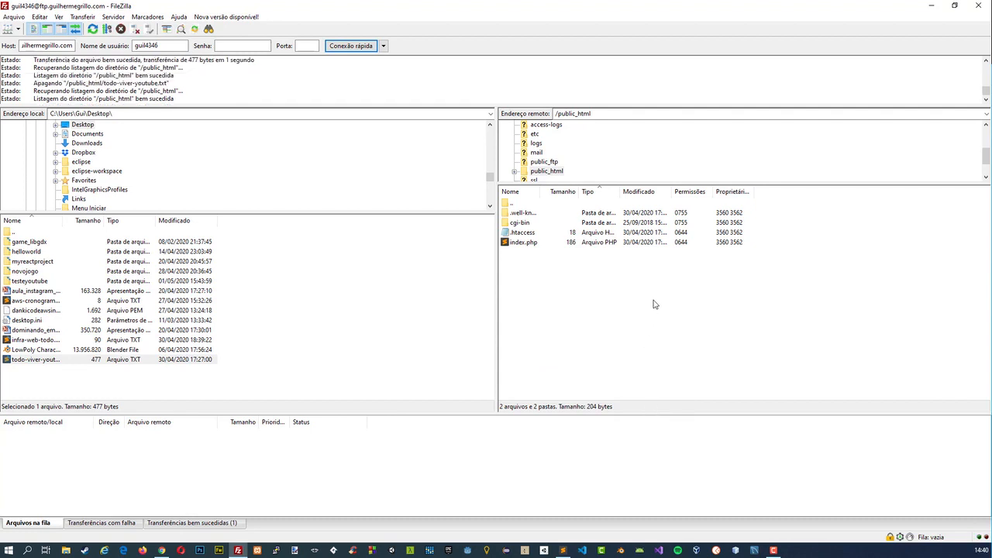
right_click(617, 282)
left_click(649, 356)
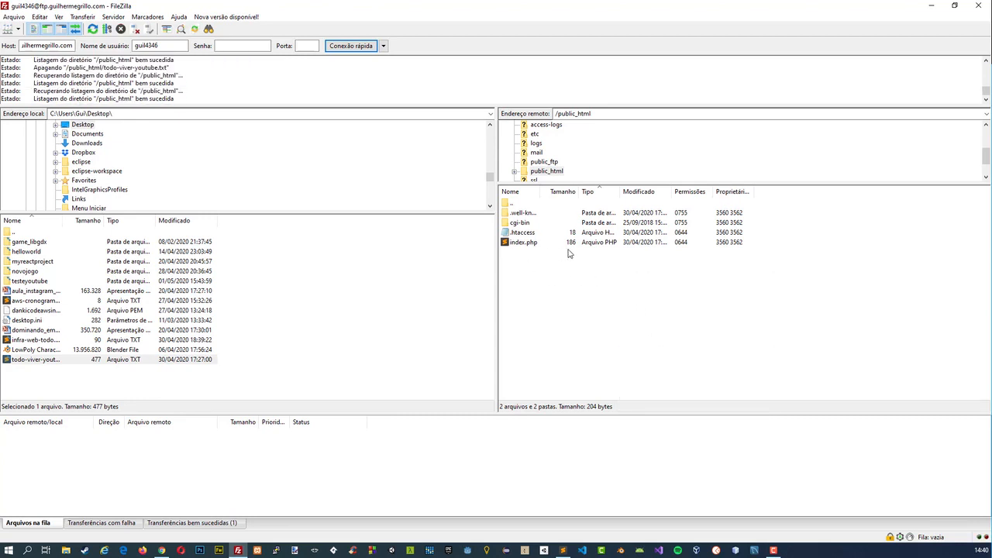
left_click(977, 4)
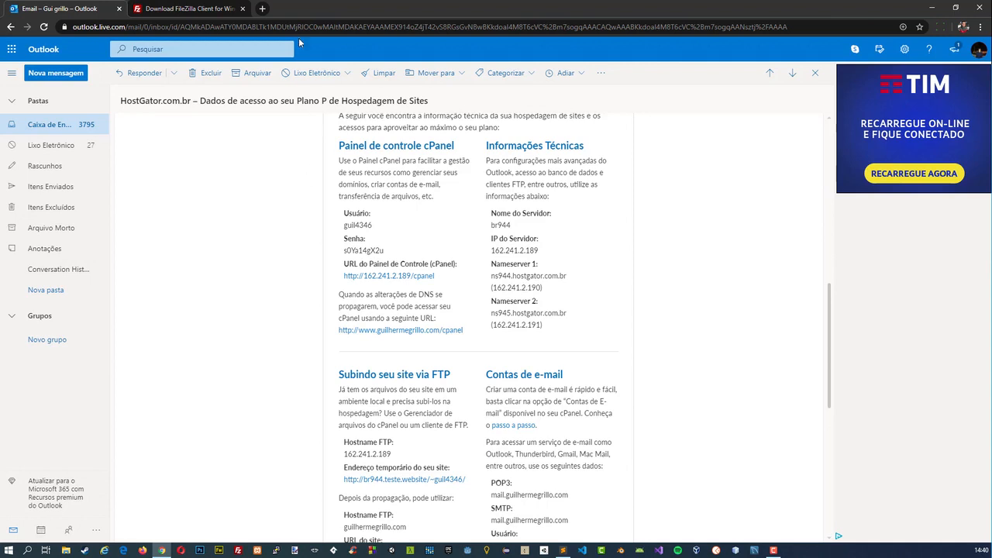
Open the hosted domain's published site in a new browser tab and view it alongside the Plano P access e-mail.
left_click(262, 9)
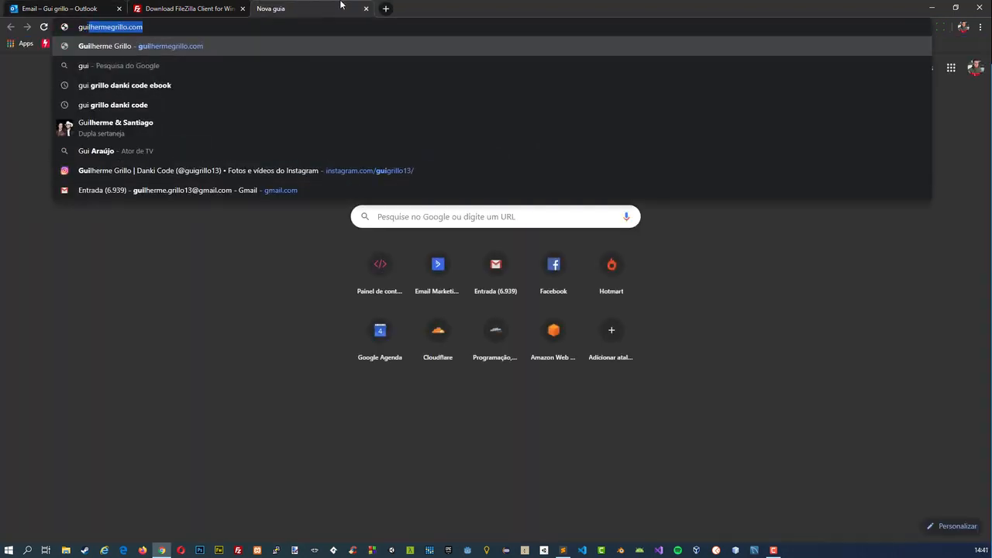
key("Return")
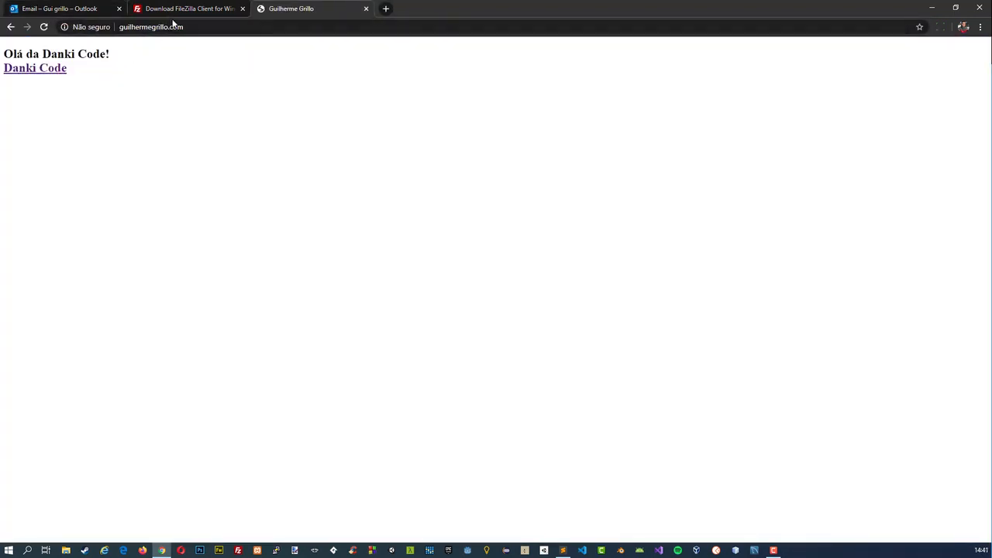
key("ctrl+1")
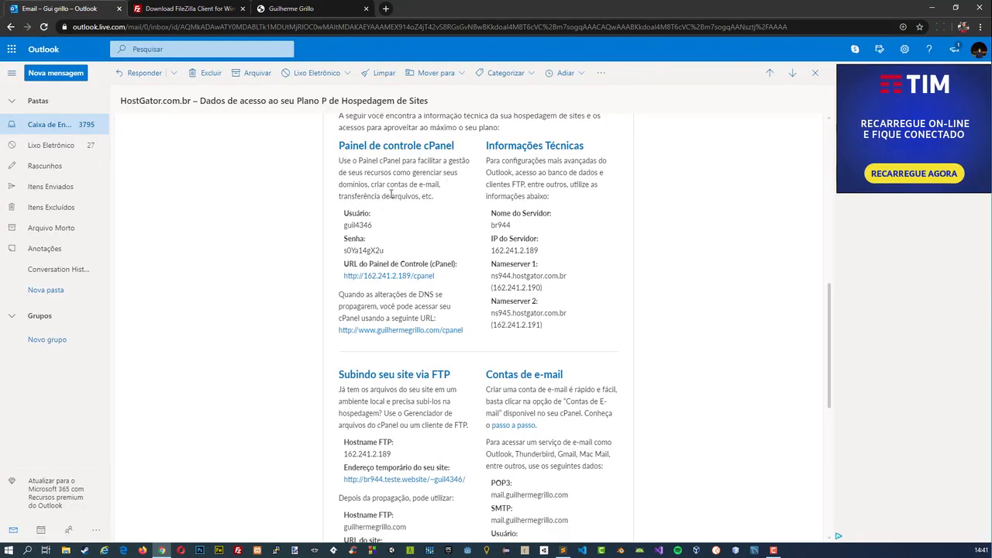
left_click(291, 9)
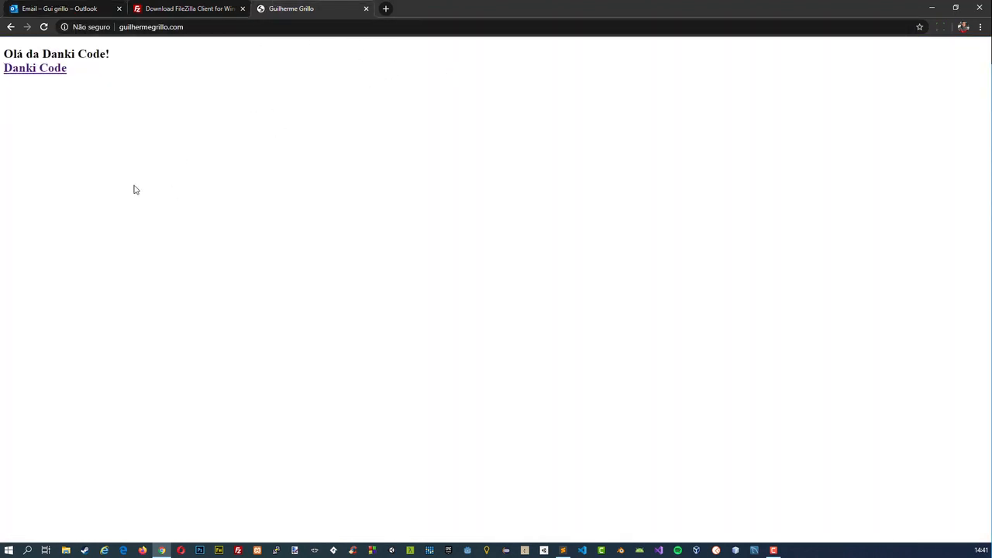
Review the Informações Técnicas text about advanced settings and FTP clients in the Plano P e-mail, and revisit the FileZilla download page.
left_click(53, 10)
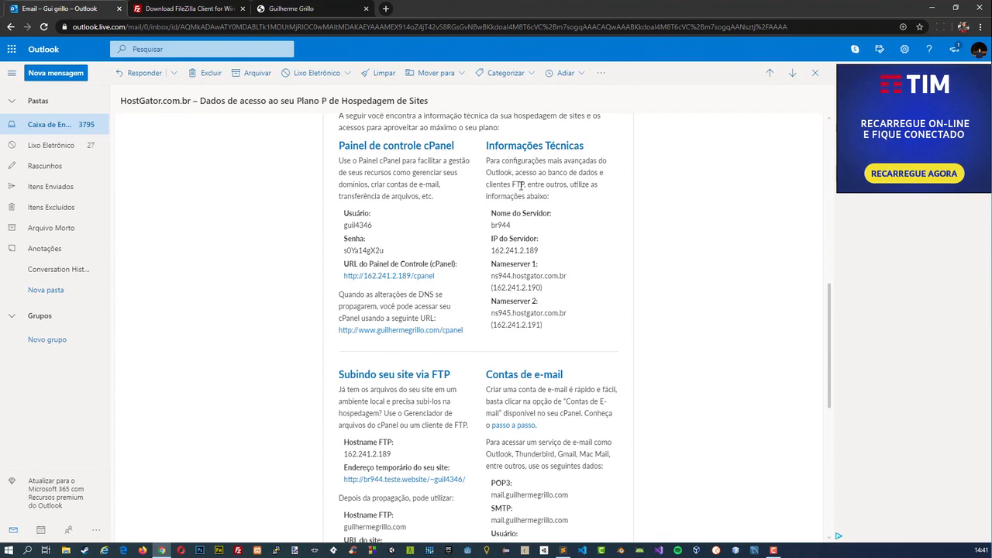
left_click_drag(512, 185, 522, 185)
left_click(511, 184)
left_click_drag(548, 163, 595, 163)
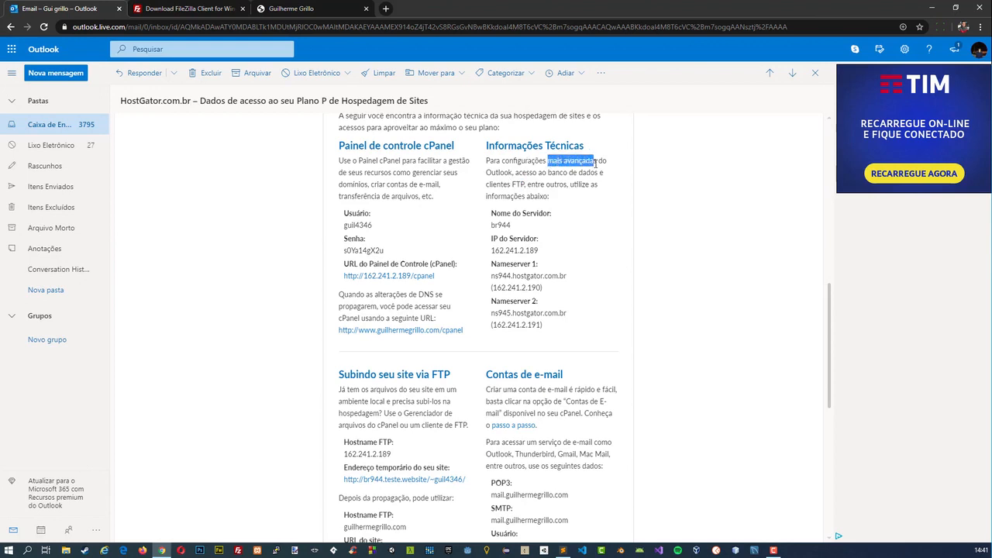
left_click(566, 172)
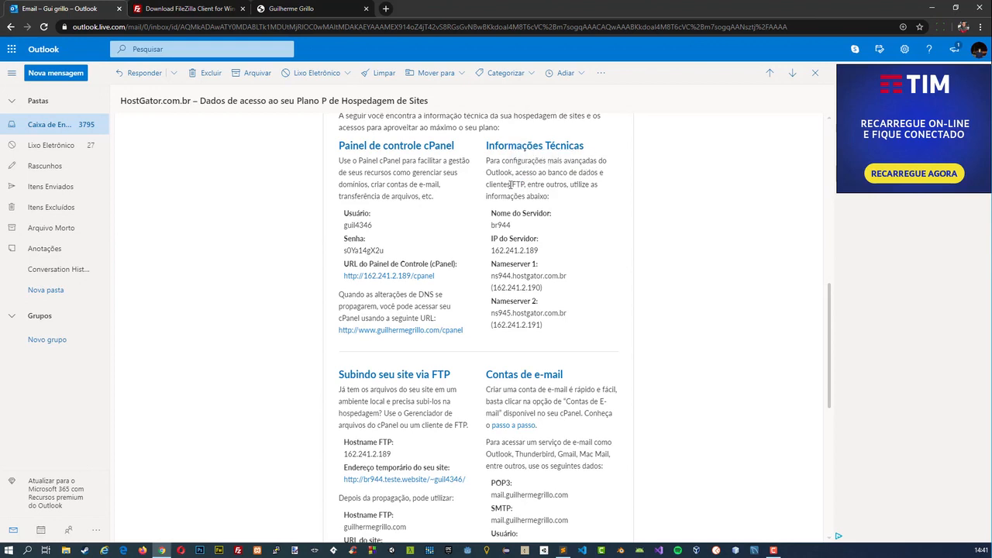
left_click_drag(511, 184, 522, 184)
left_click(535, 197)
left_click(186, 8)
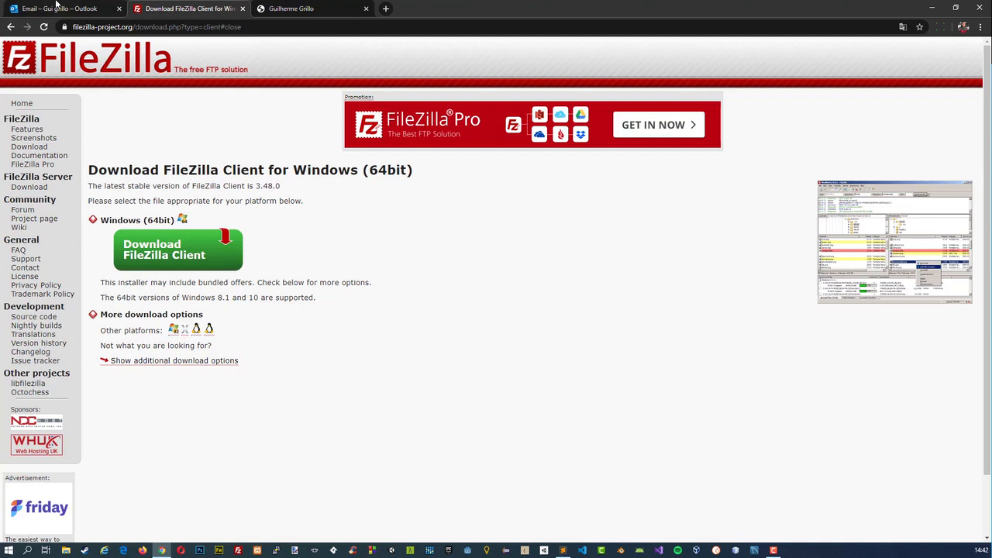
left_click(57, 7)
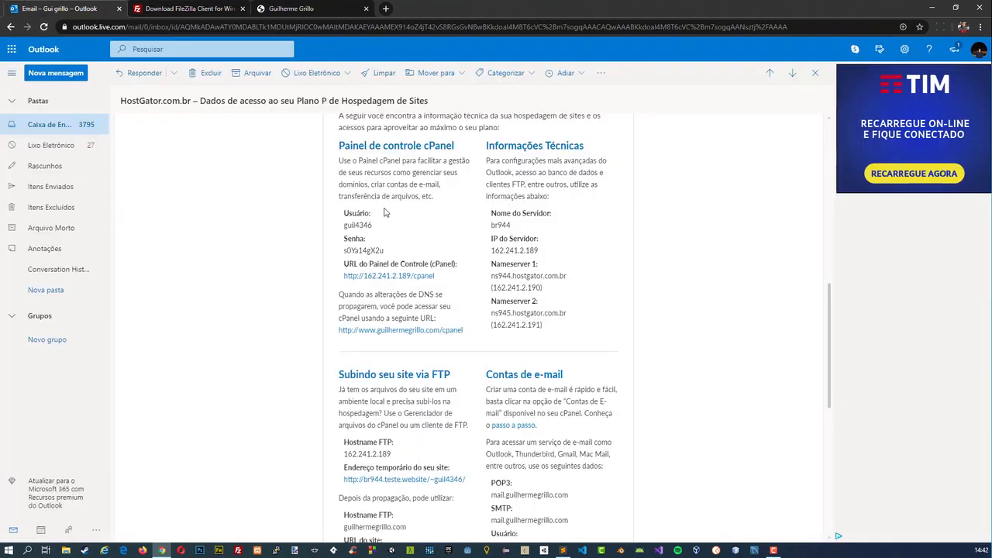
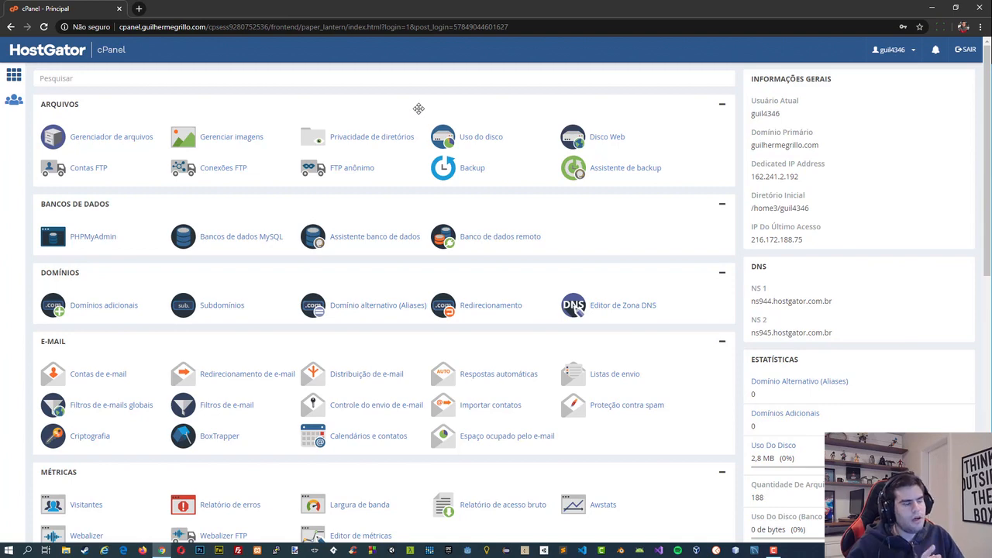
Load the hosted domain's published site in a new browser tab and examine the text on its home page.
left_click(138, 8)
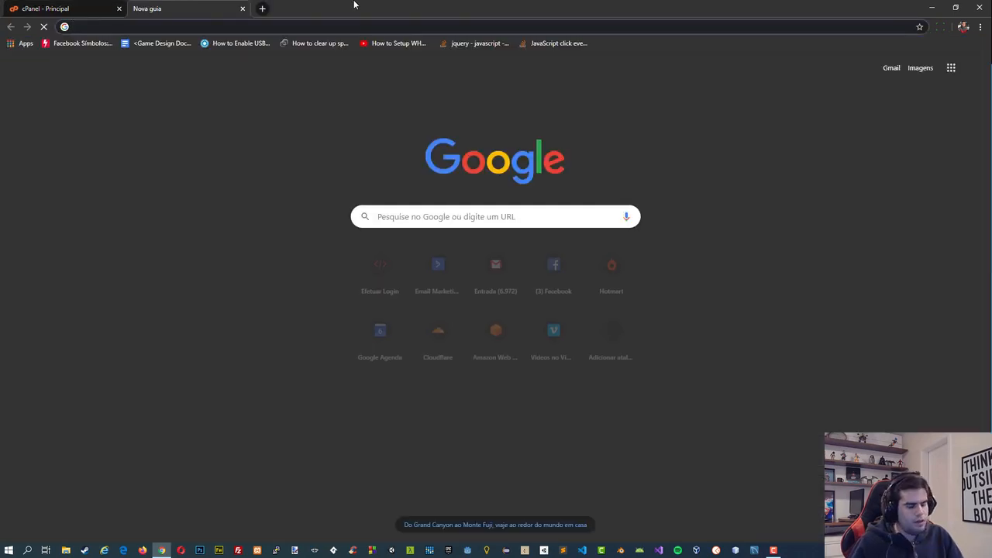
type("gui")
key("Return")
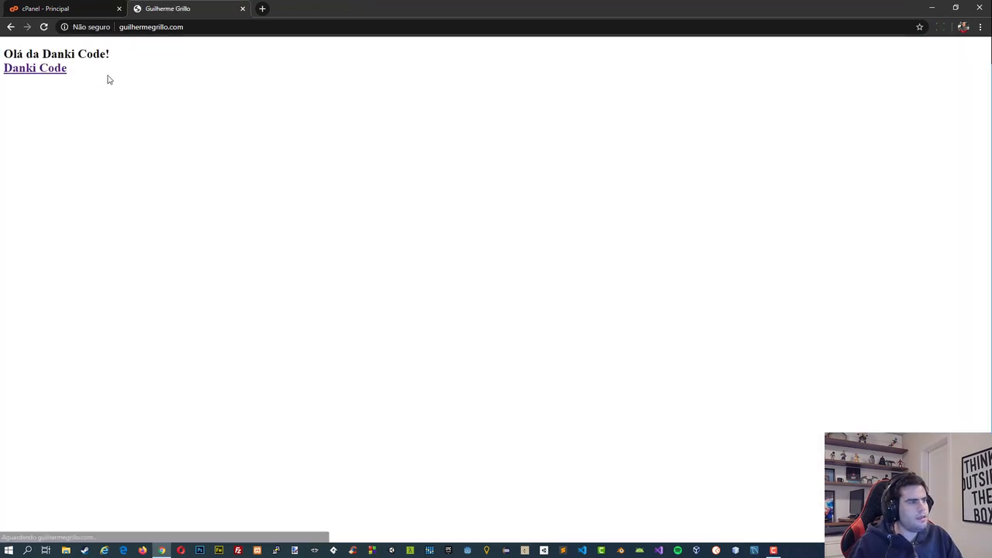
left_click_drag(106, 78, 4, 53)
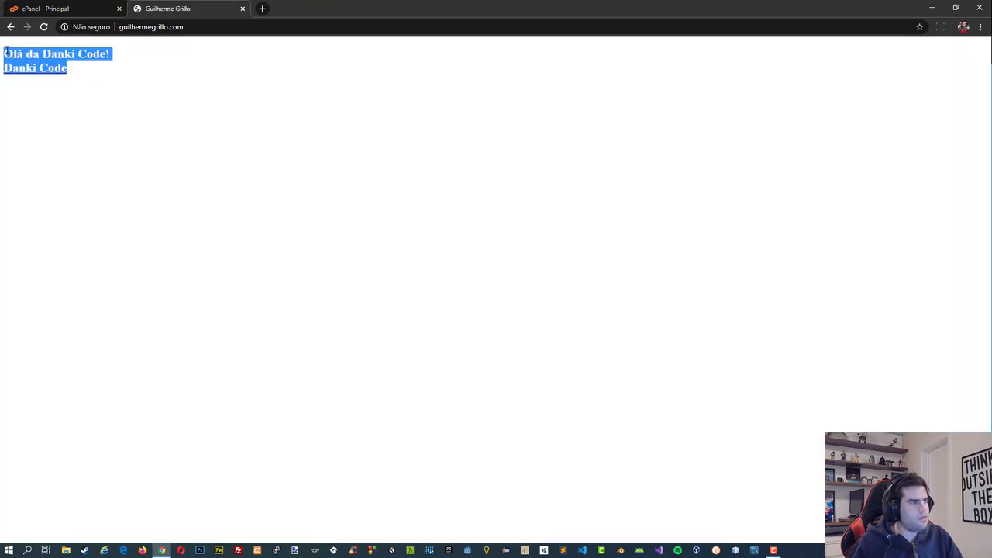
left_click(126, 52)
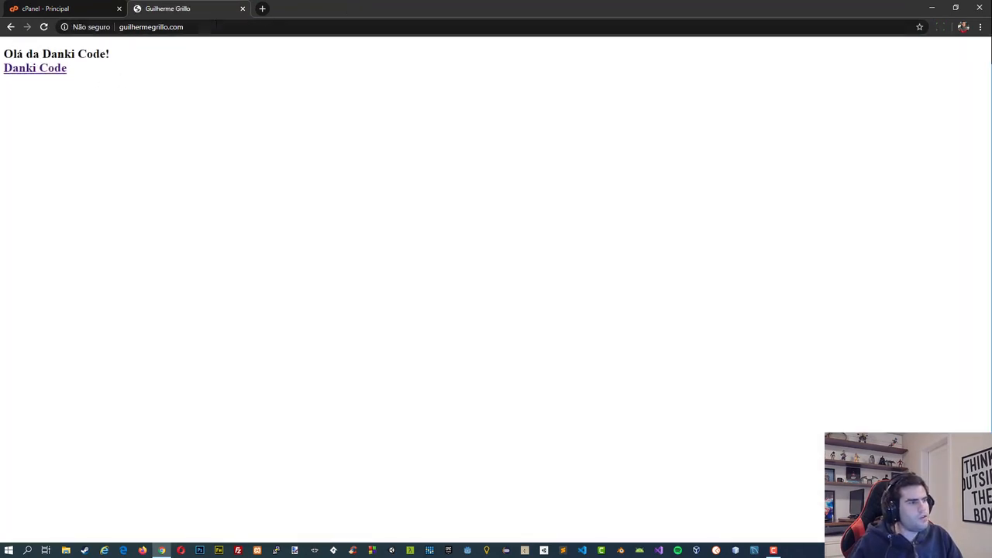
Try the example prefixes subdominio and contato in front of the hosted domain in the site's address, and close that browser tab.
left_click(229, 28)
key("Home")
type("subdominio.")
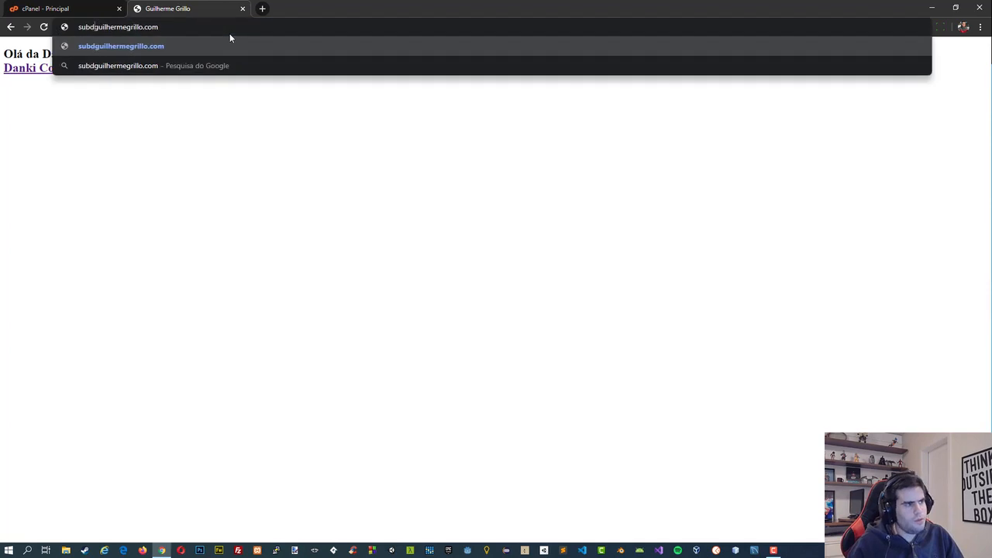
key("BackSpace")
key("BackSpace")
key("BackSpace")
key("BackSpace")
key("BackSpace")
key("BackSpace")
key("BackSpace")
key("BackSpace")
key("BackSpace")
key("BackSpace")
key("BackSpace")
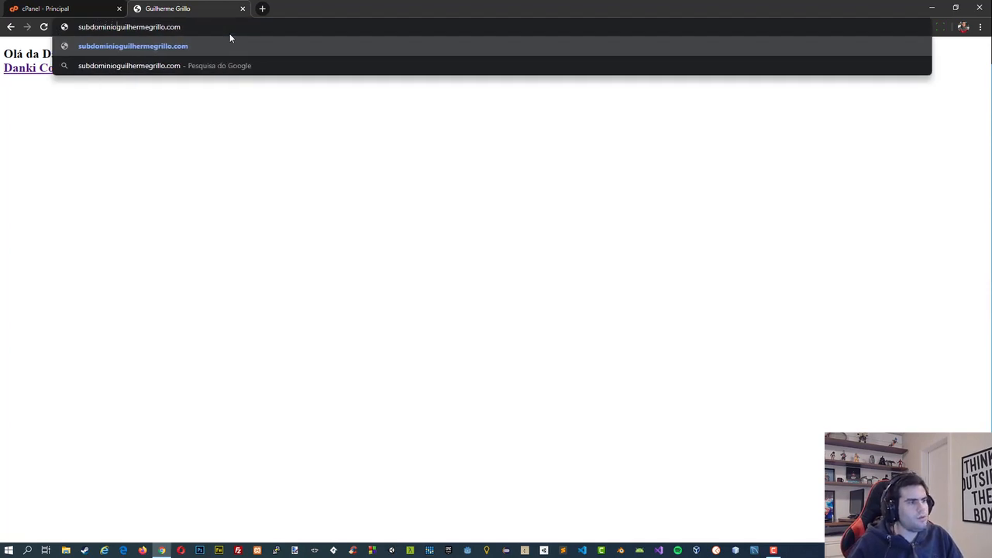
type("cont")
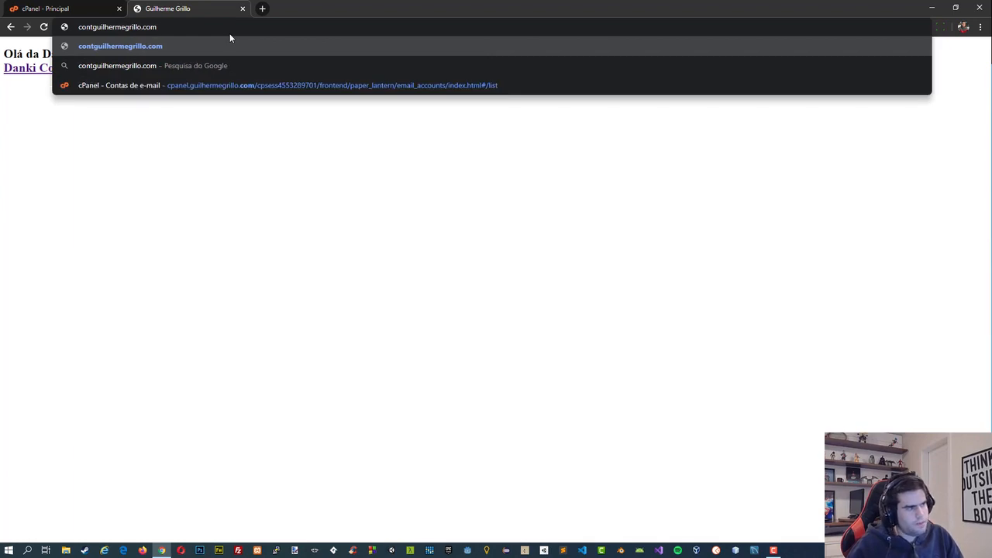
type("ato.")
key("shift+Left")
key("shift+Left")
key("shift+Left")
key("shift+Left")
key("shift+Left")
key("shift+Left")
key("shift+Left")
key("shift+Left")
key("shift+Left")
key("shift+Left")
key("shift+Left")
key("shift+Left")
key("shift+Left")
key("shift+Left")
key("shift+Left")
key("shift+Left")
key("shift+Left")
key("shift+Left")
key("shift+Left")
key("shift+Left")
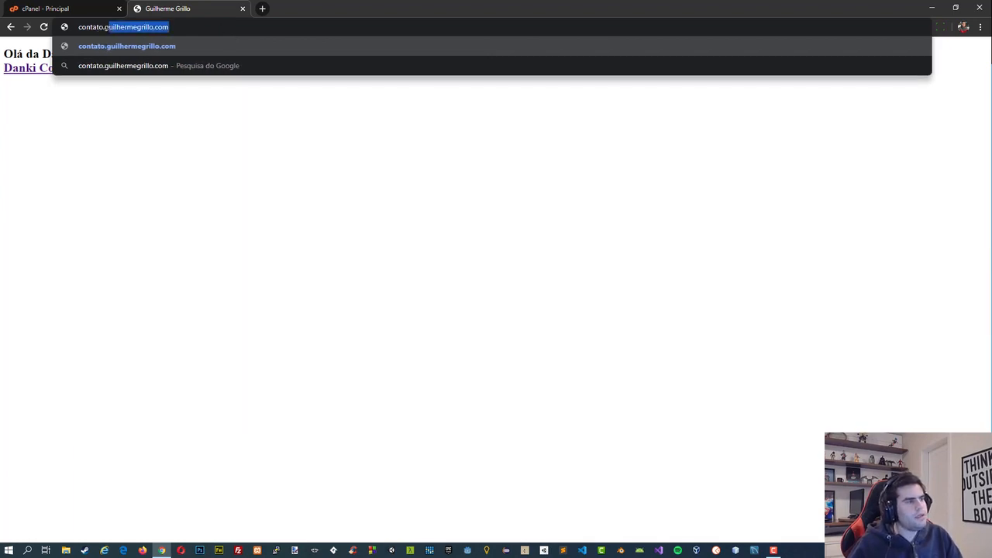
left_click(239, 9)
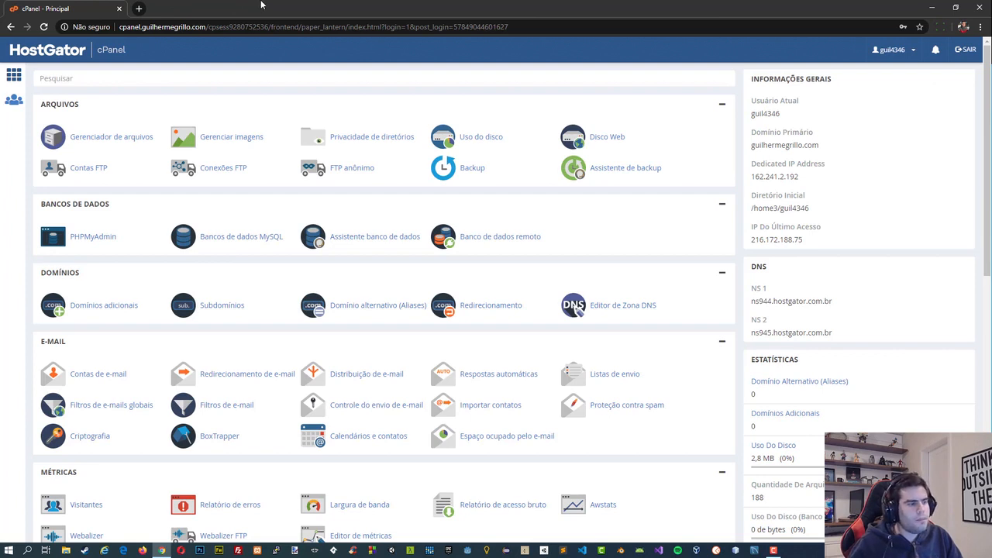
Open cPanel's Subdomínios page and enter sub1 as the name of a new subdomain.
left_click(221, 308)
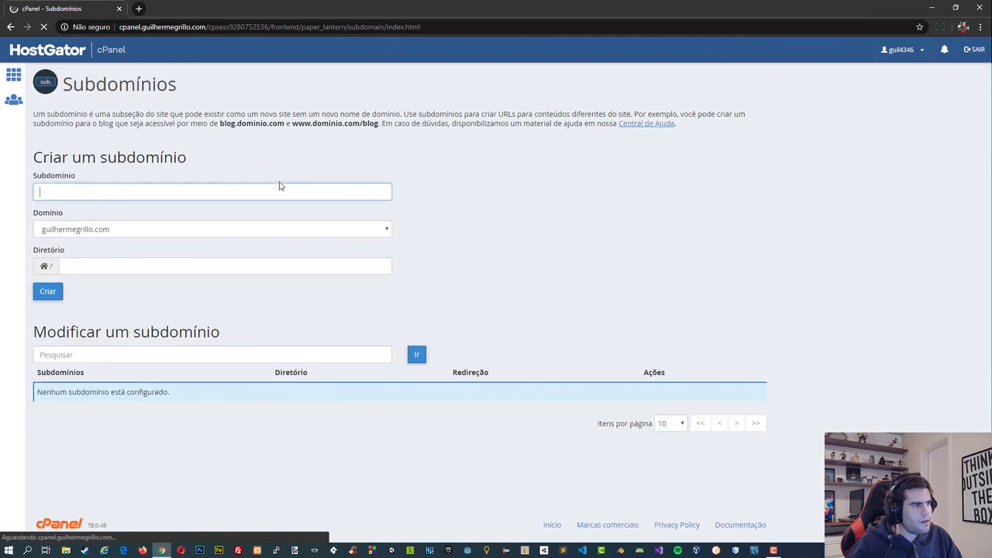
left_click(279, 189)
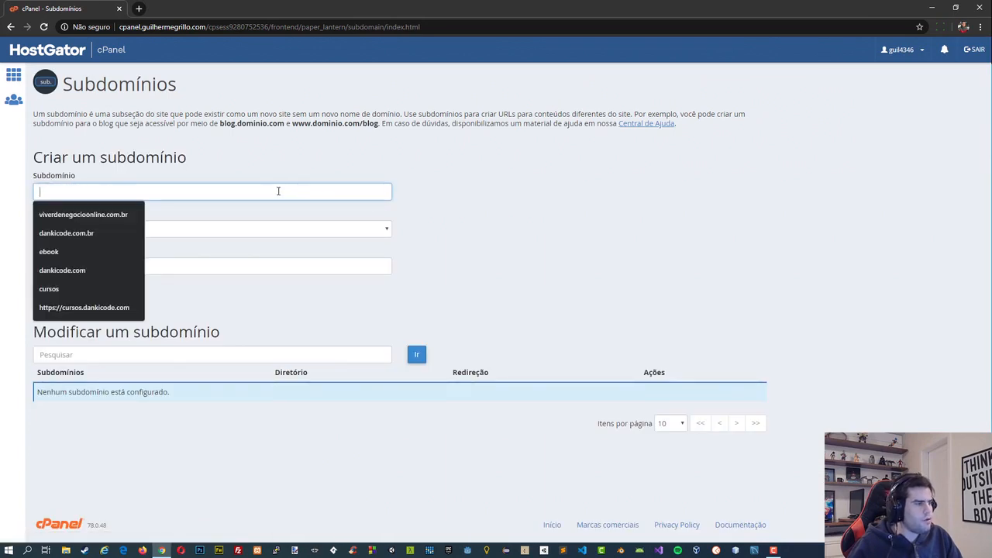
left_click(279, 176)
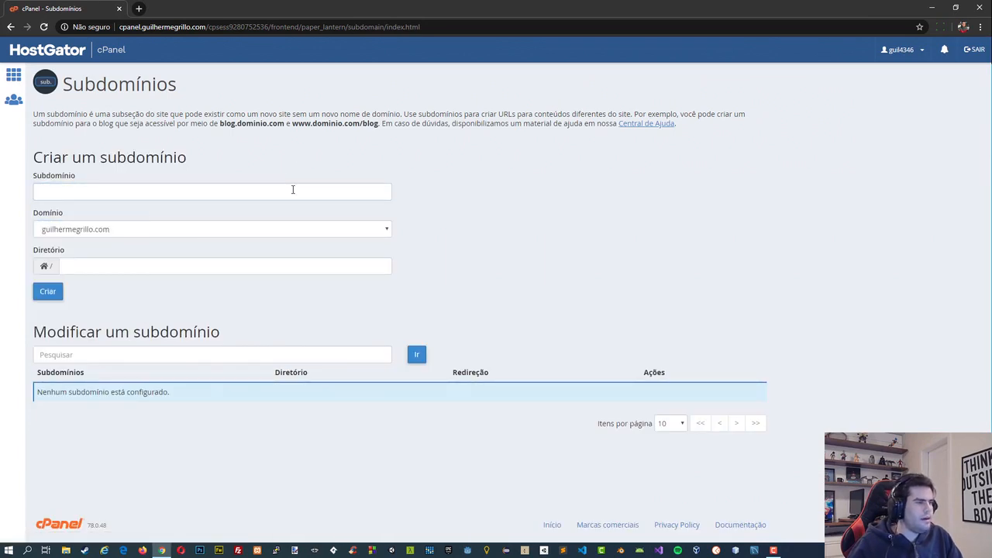
left_click(295, 191)
type("sub1")
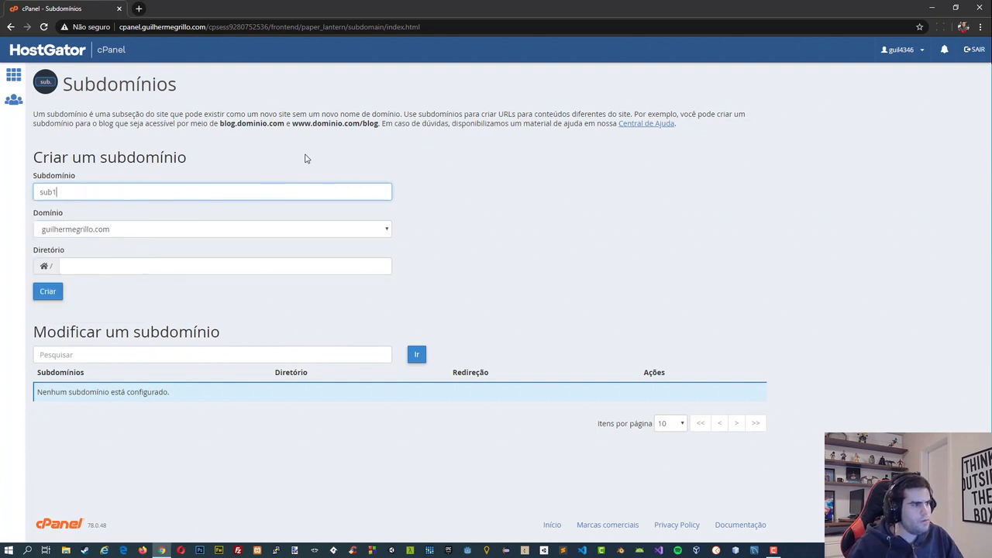
Set the new subdomain's directory to sub1, without the domain suffix, and create the subdomain.
left_click(184, 264)
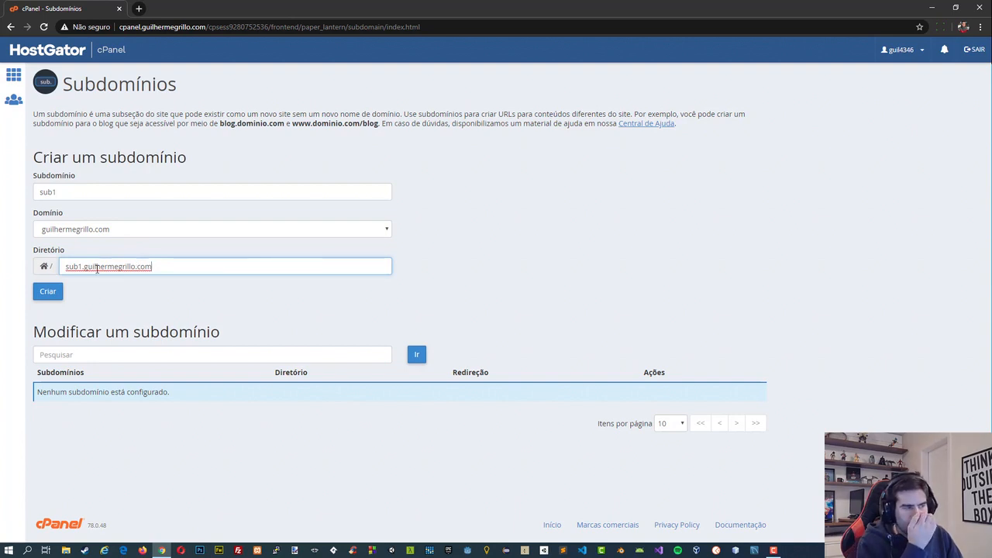
left_click_drag(152, 266, 83, 266)
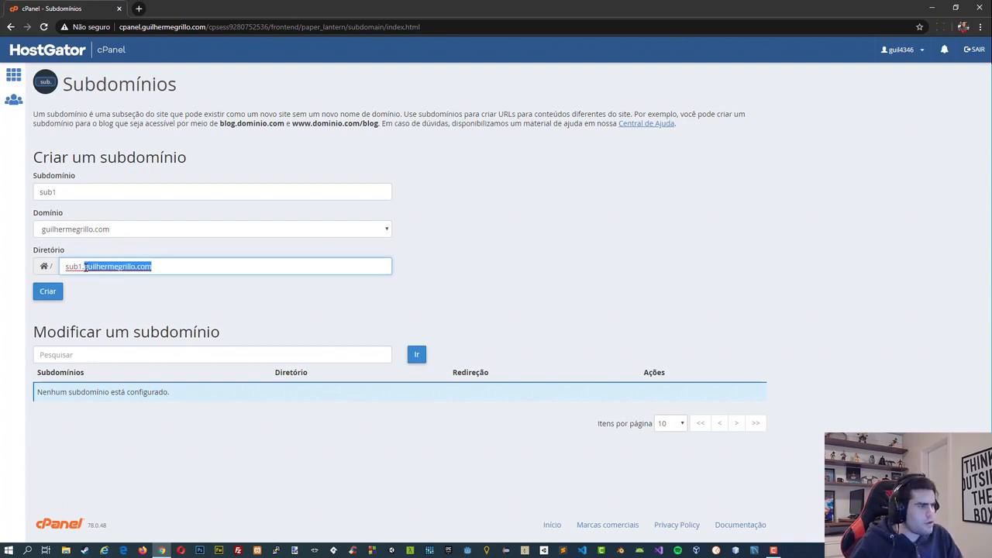
key("BackSpace")
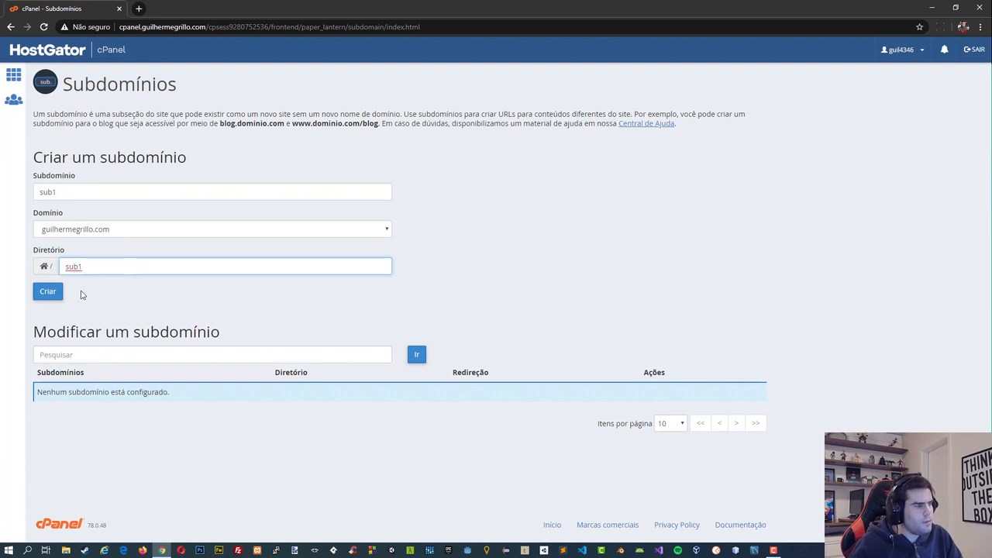
left_click(56, 294)
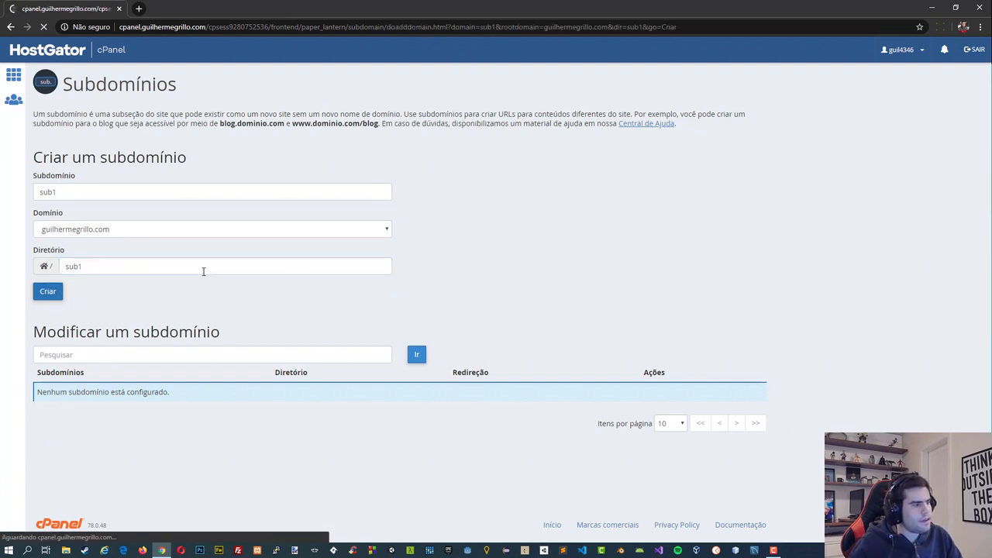
left_click(401, 156)
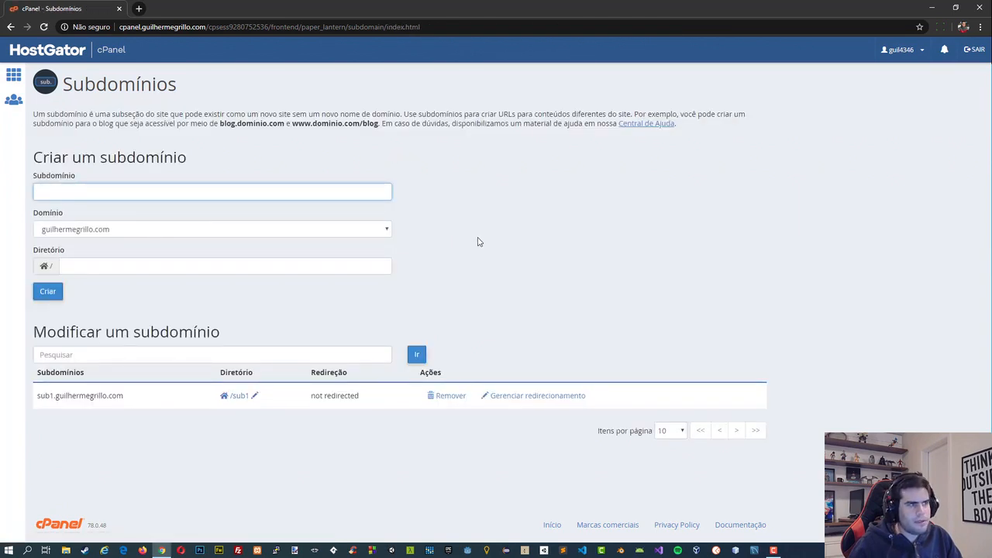
Check the sub1 subdomain's address in a new browser tab, and close the tab.
left_click(139, 7)
type("s")
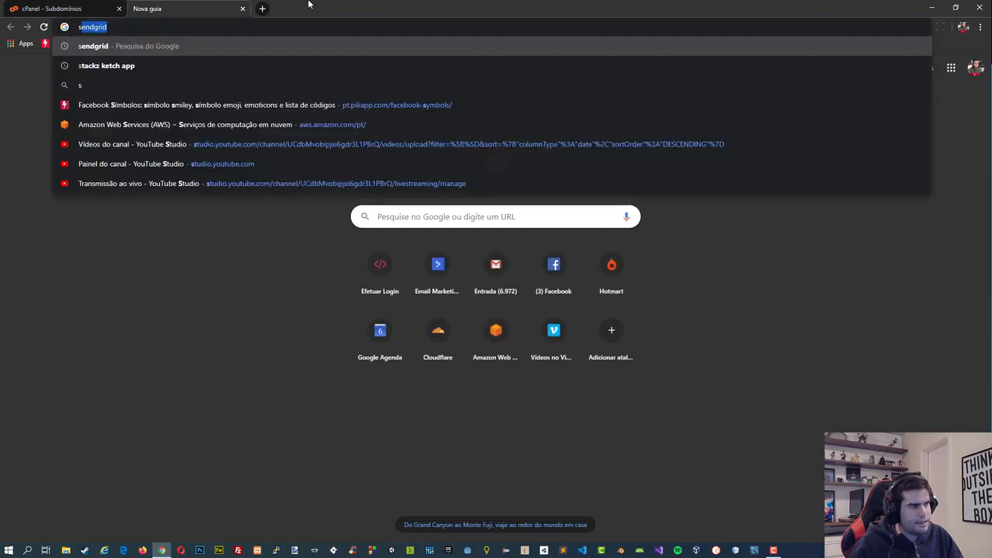
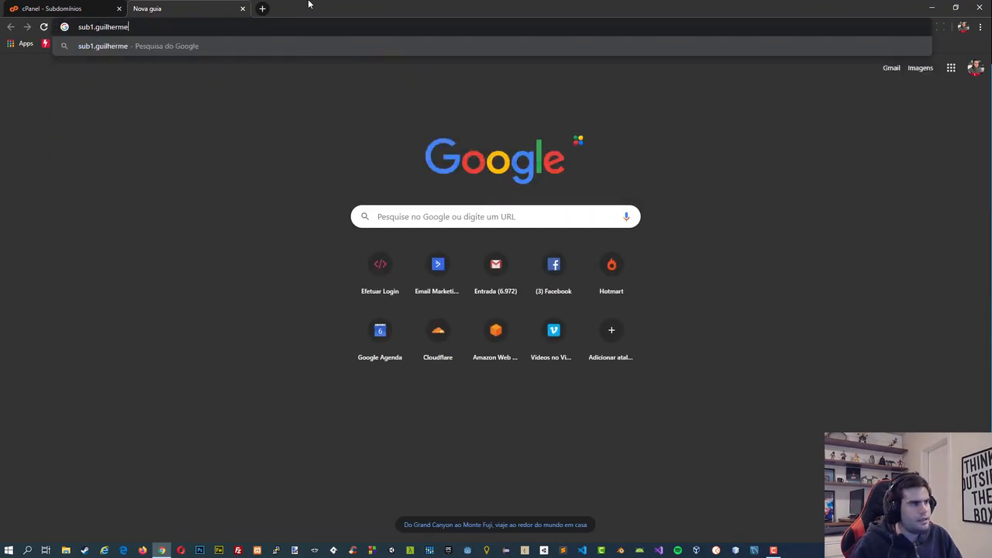
key("Return")
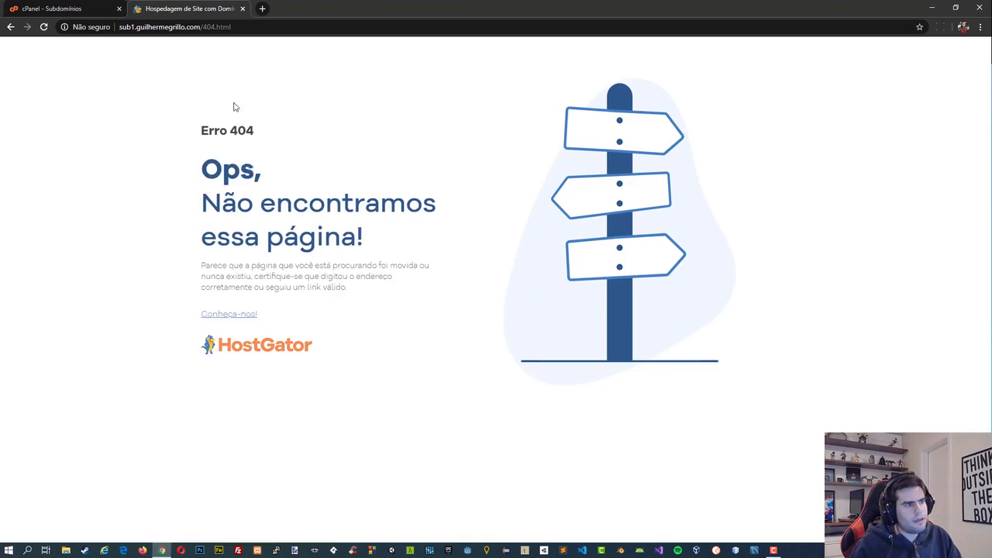
left_click(243, 9)
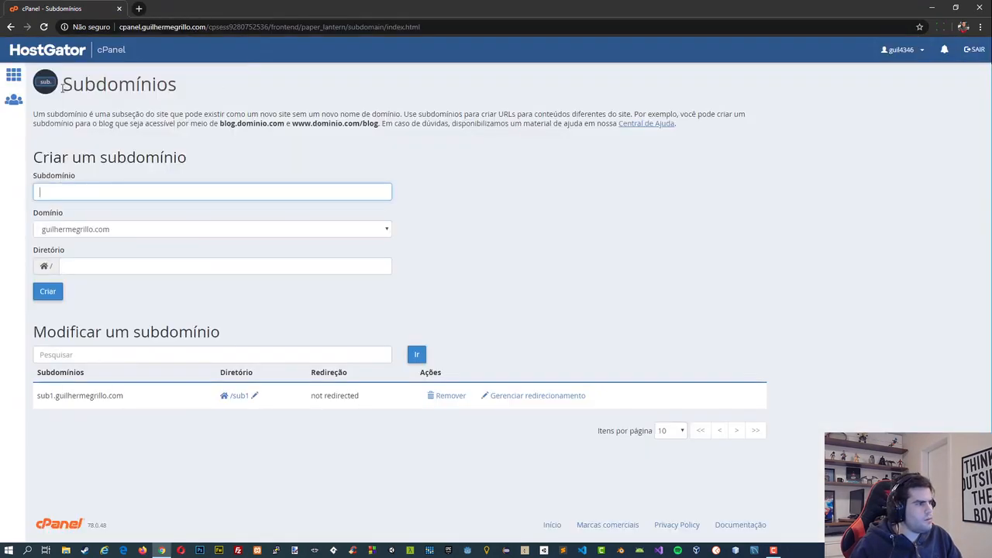
Return to the cPanel home page and open the sub1 folder in the Gerenciador de arquivos.
left_click(15, 75)
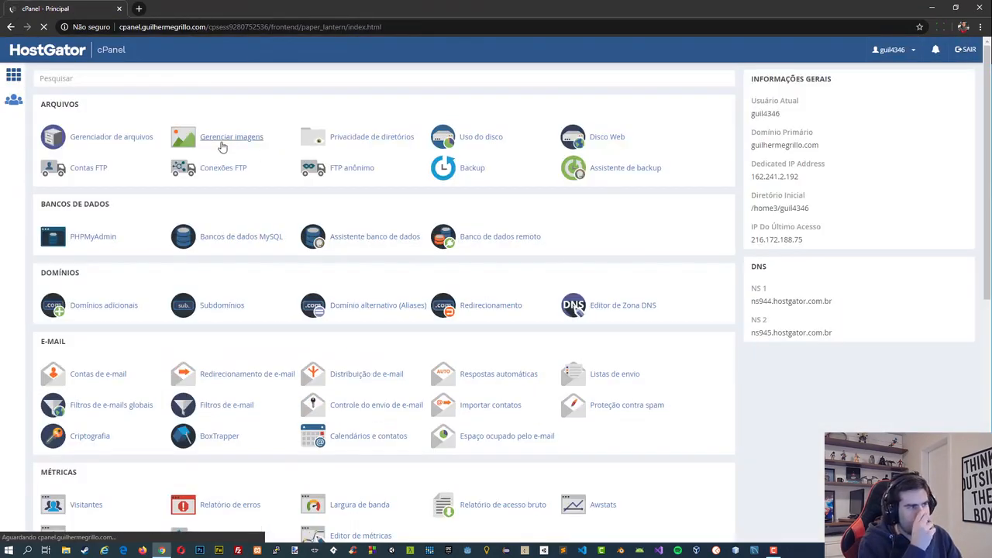
left_click(125, 137)
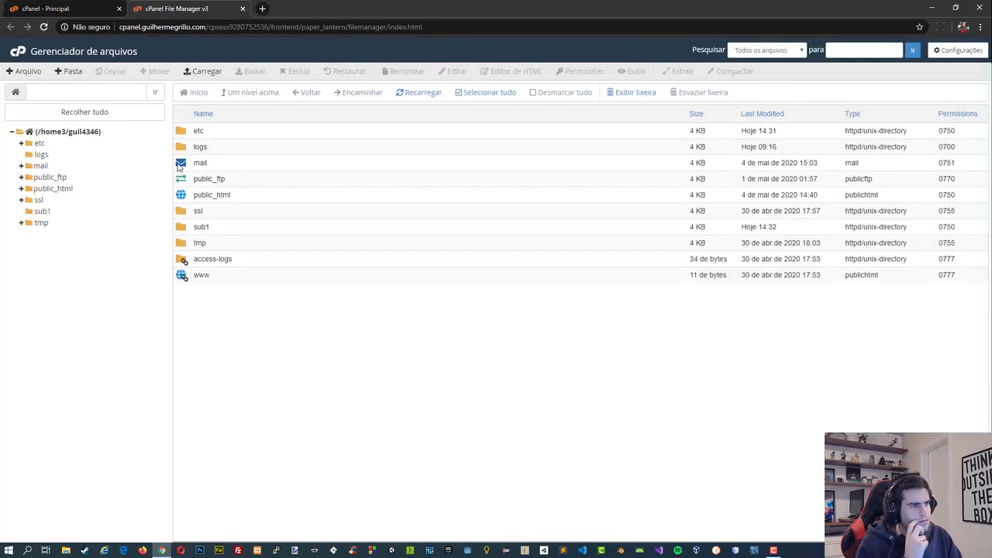
left_click(183, 229)
double_click(183, 229)
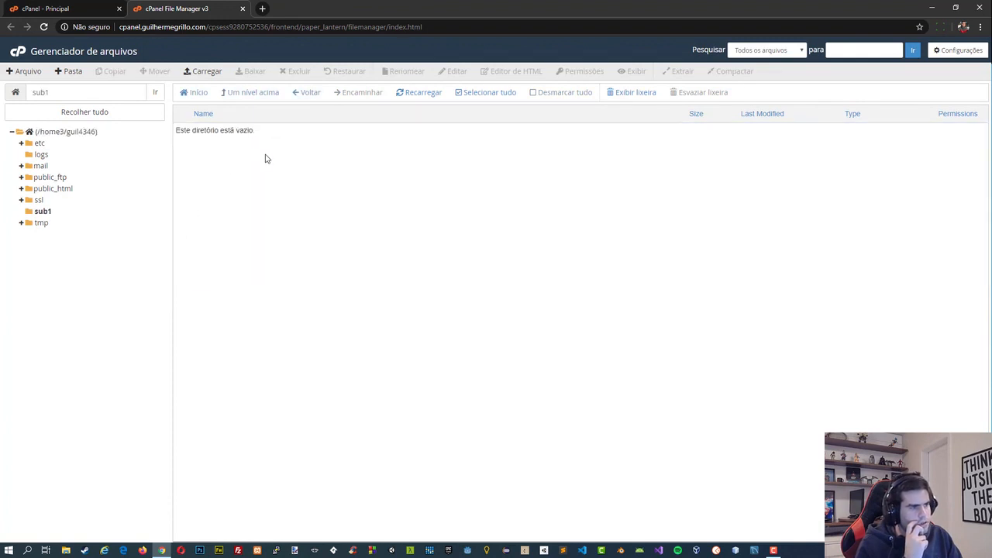
Switch to Sublime Text, create a new file and save it as index.php in the Área de Trabalho folder.
left_click(564, 551)
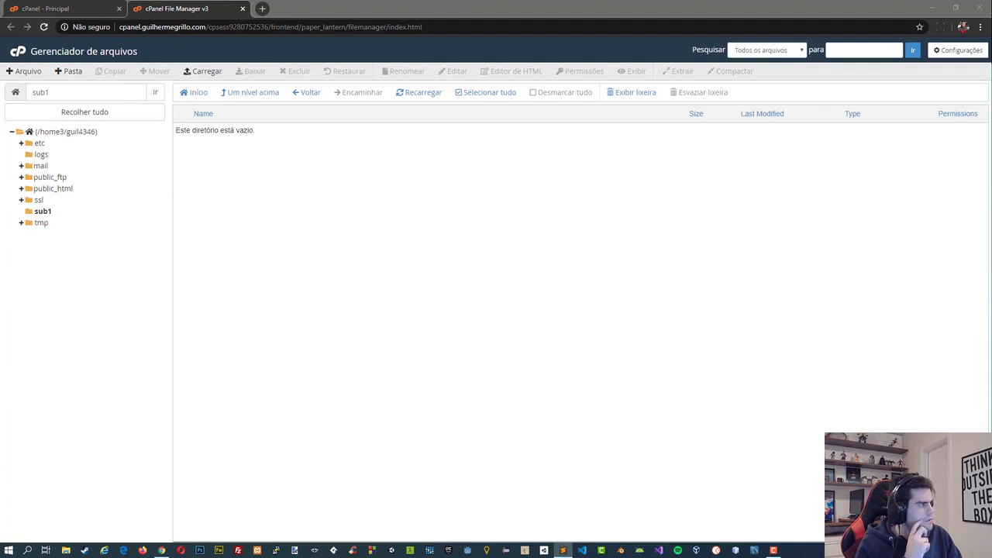
left_click_drag(26, 159, 426, 168)
left_click(721, 175)
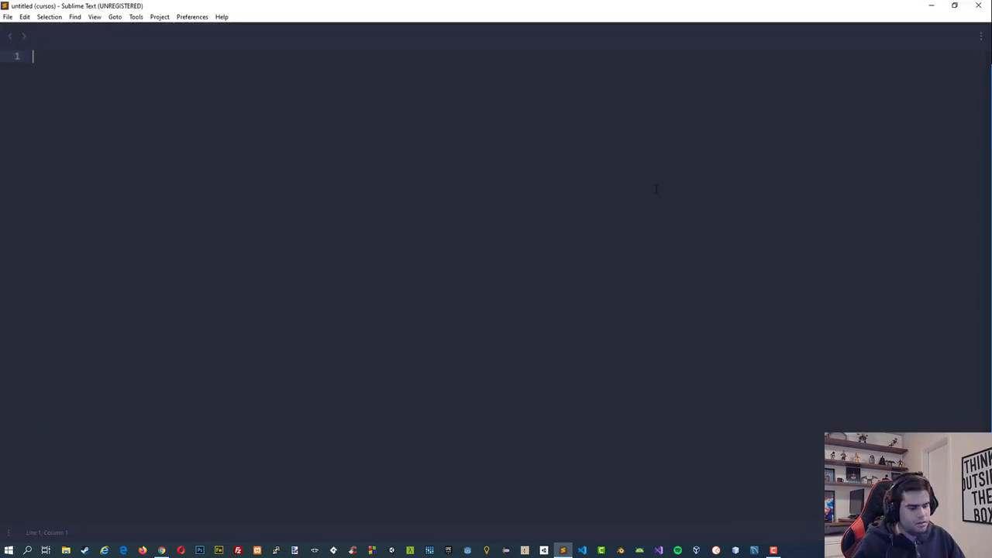
key("ctrl+n")
type("<")
key("BackSpace")
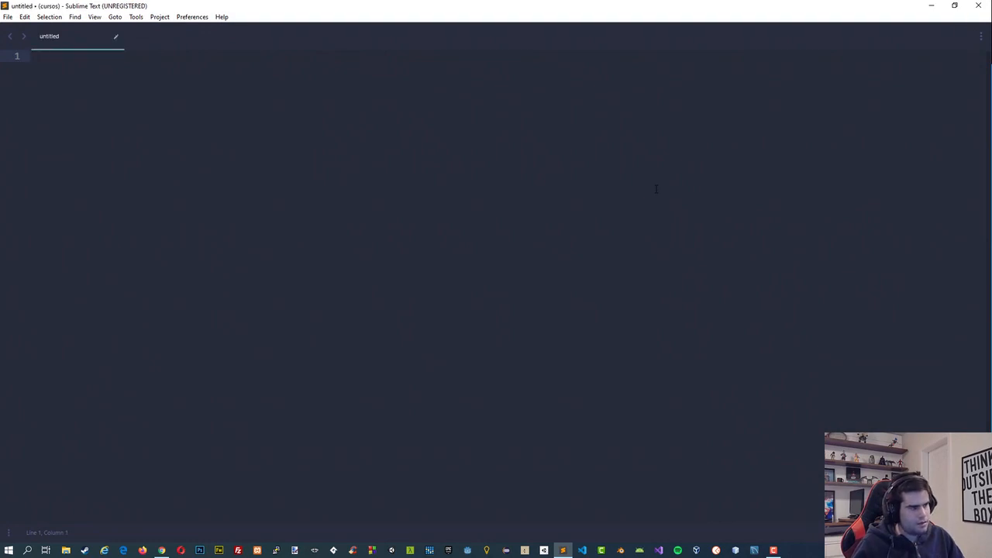
key("ctrl+s")
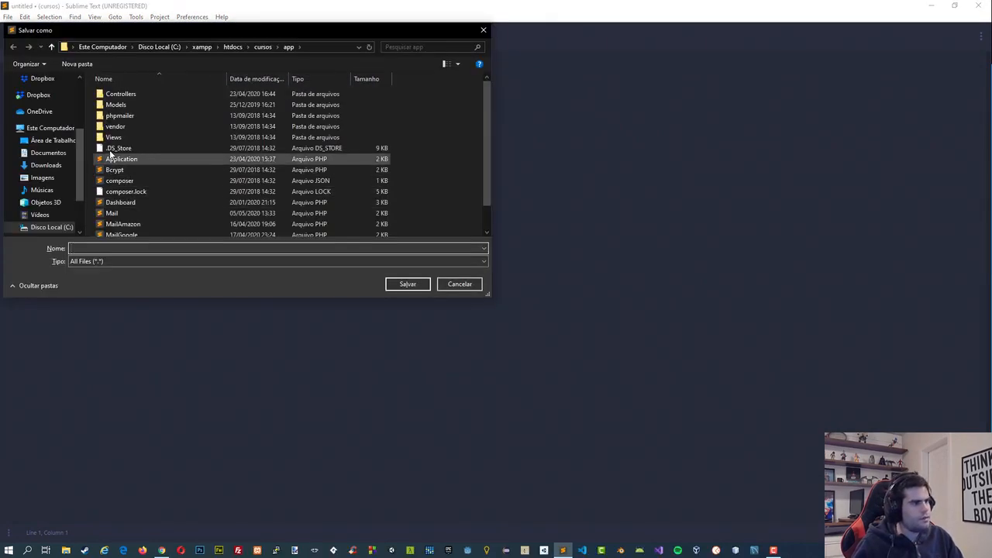
left_click(53, 141)
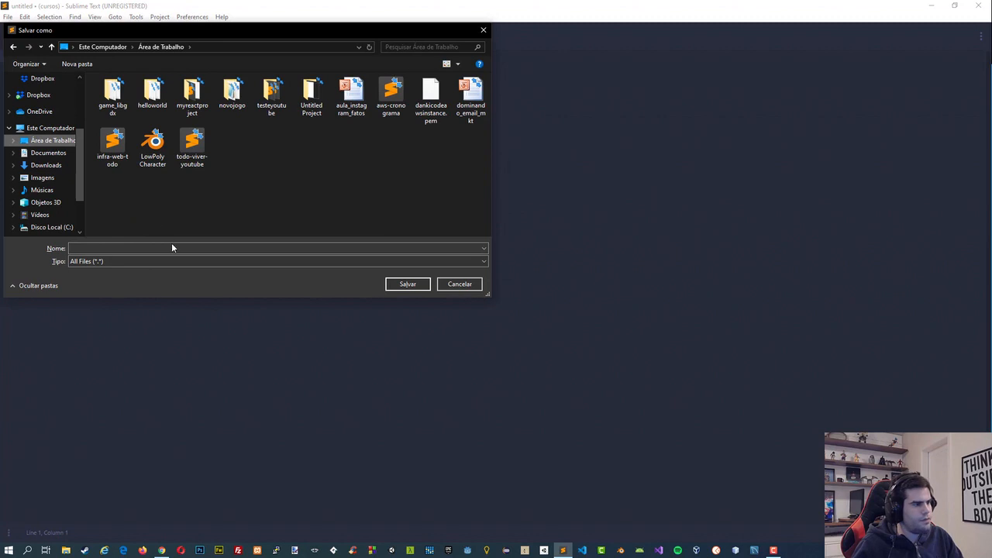
left_click(172, 247)
type("index.php")
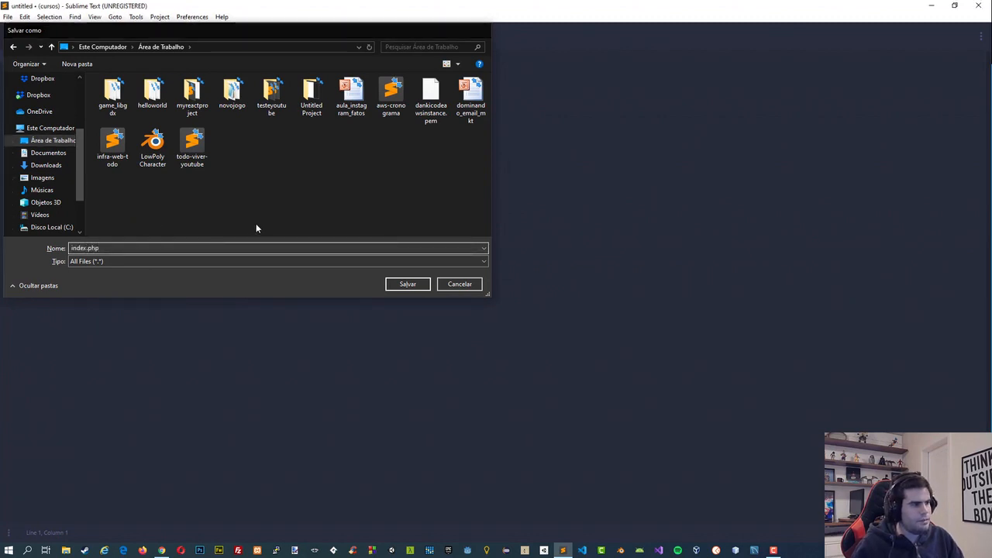
key("Return")
Fill index.php with the HTML page skeleton and an h3 reading "Estamos no subdominio!" in the body, and save the file.
type("html")
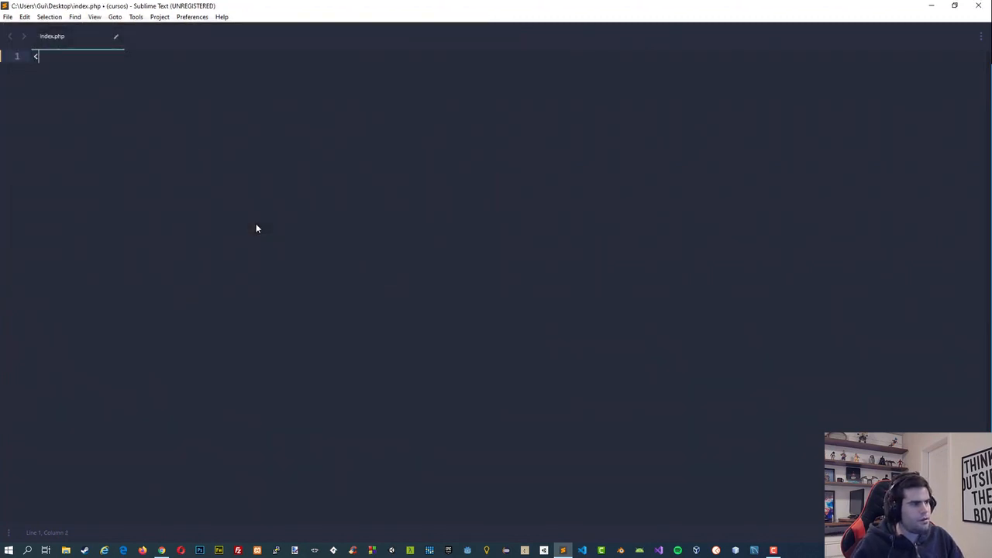
key("Tab")
key("Down")
key("Down")
key("Down")
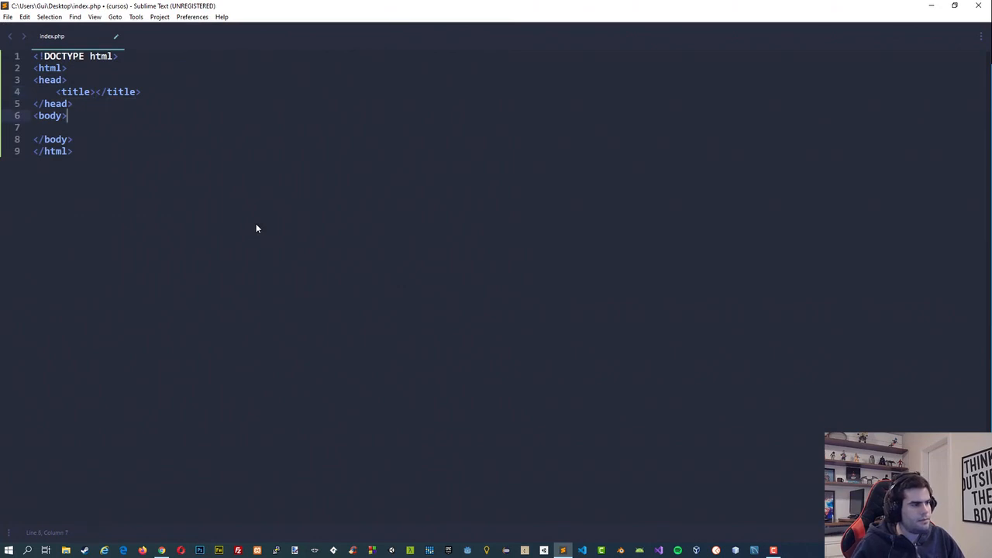
type("<h3>")
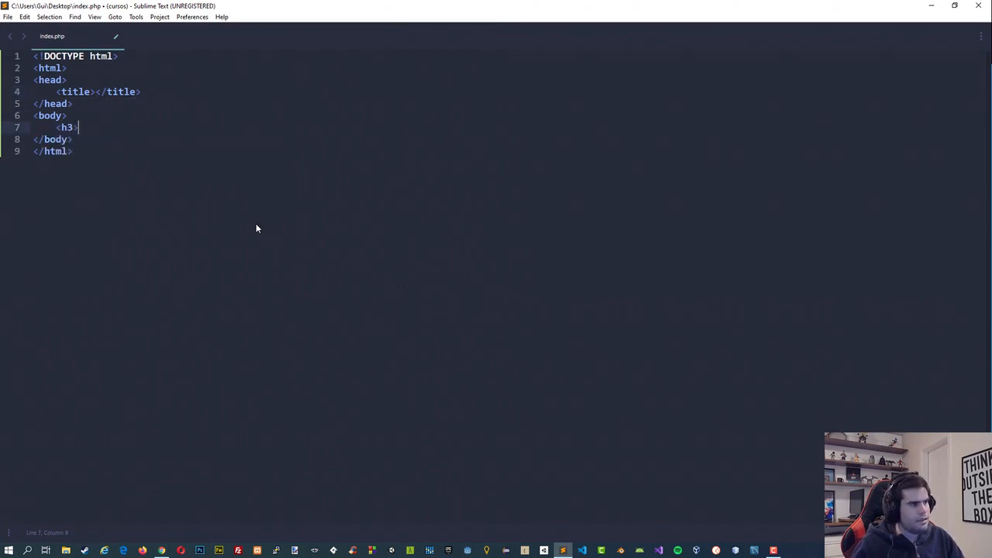
type("Es</h3>")
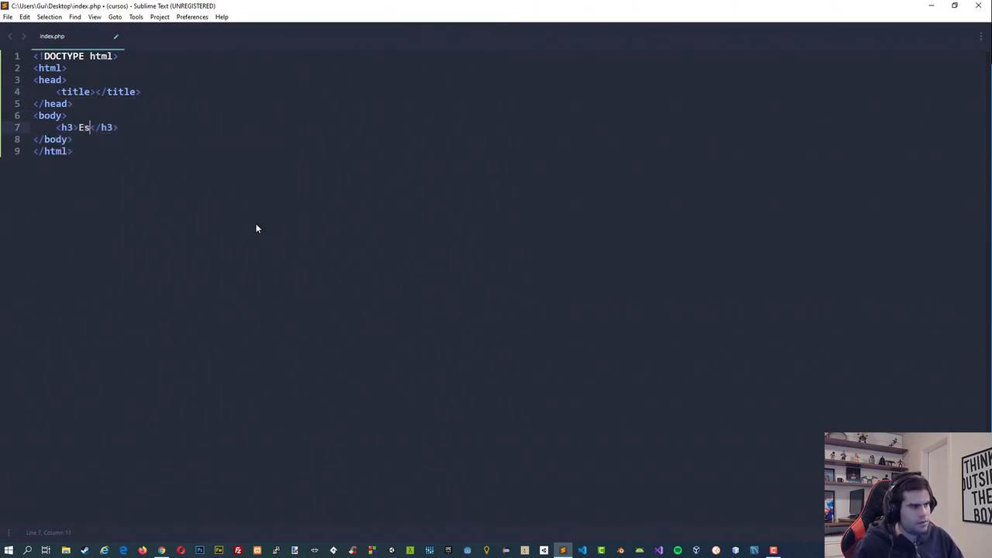
type("Estamos no subdominio!")
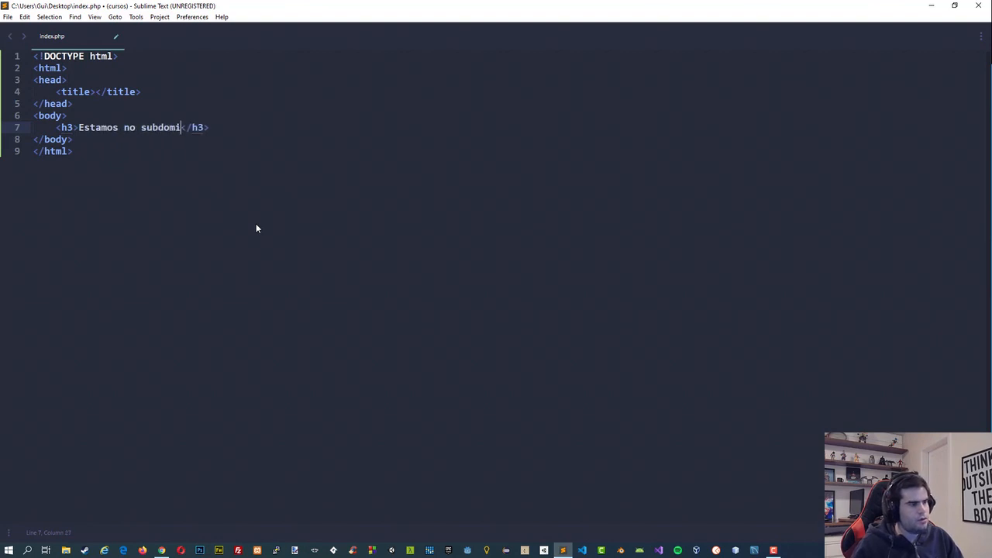
key("ctrl+s")
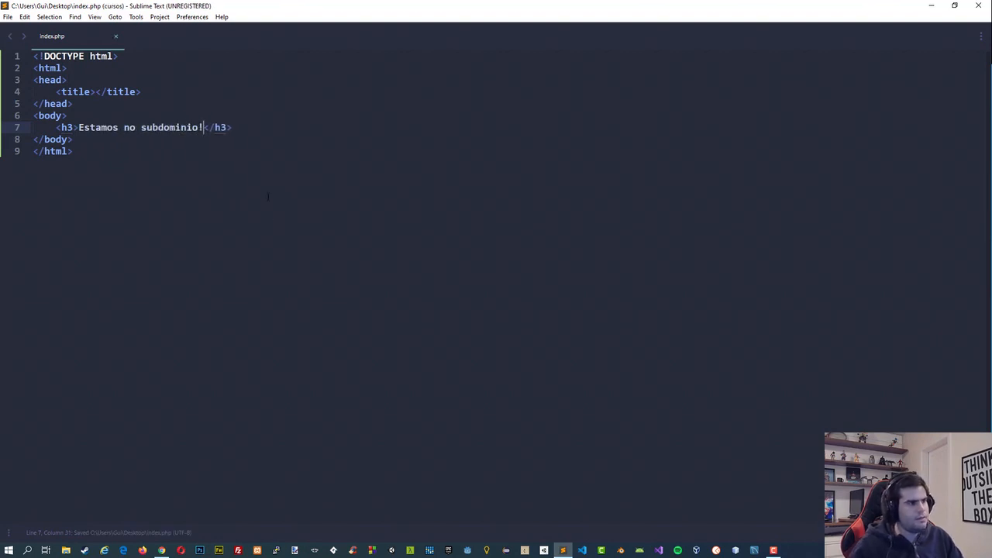
Switch to the cPanel file manager in Chrome and upload index.php from the Área de Trabalho folder to the sub1 folder.
key("alt+Tab")
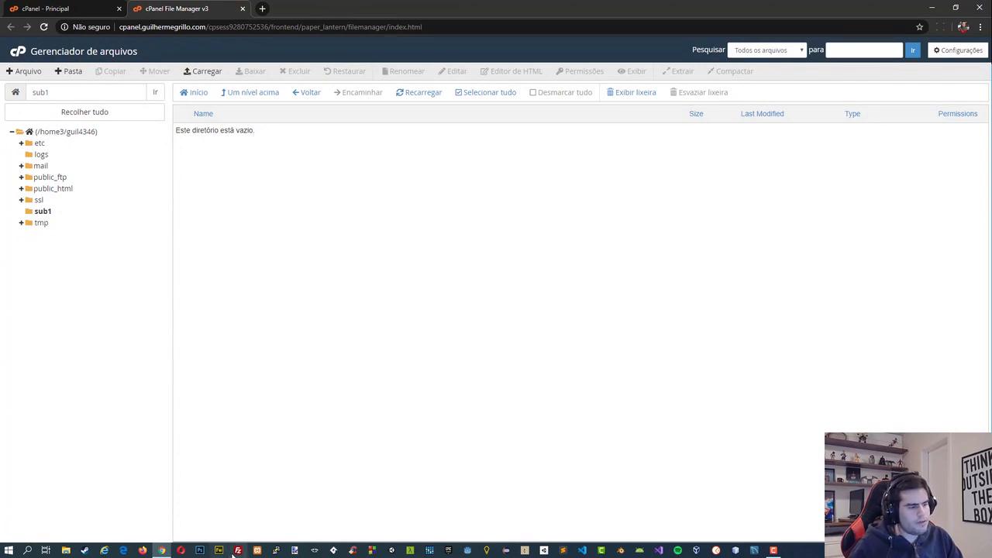
left_click(202, 75)
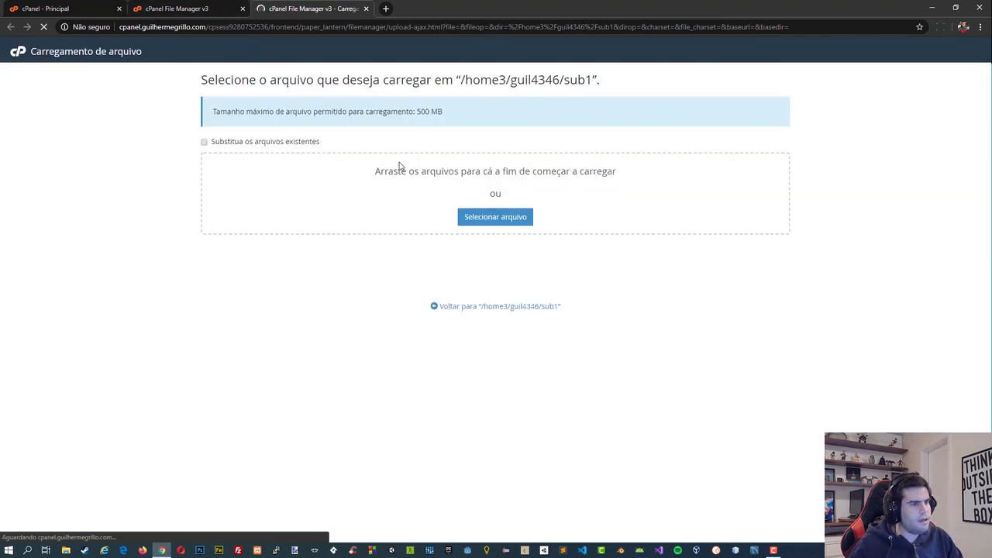
left_click(480, 218)
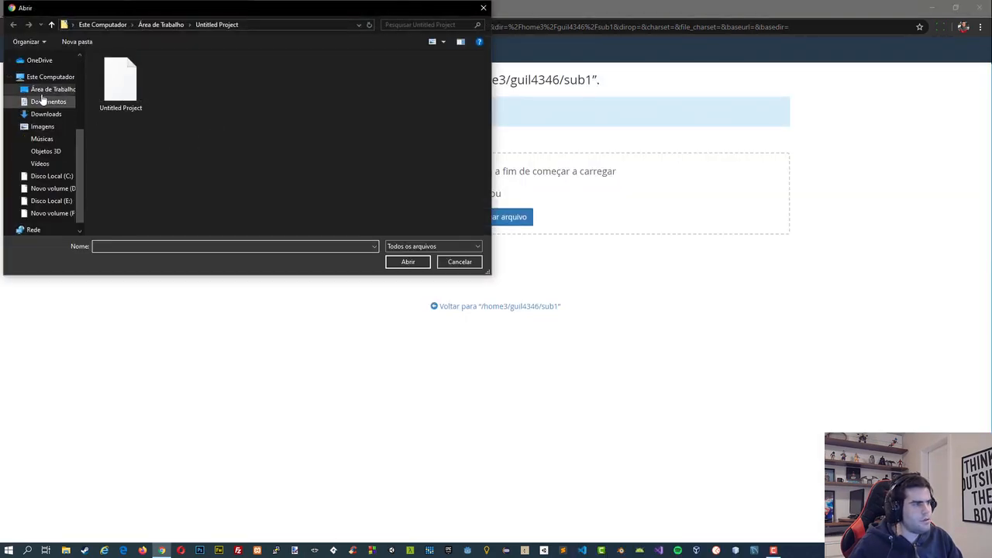
left_click(36, 89)
left_click(113, 121)
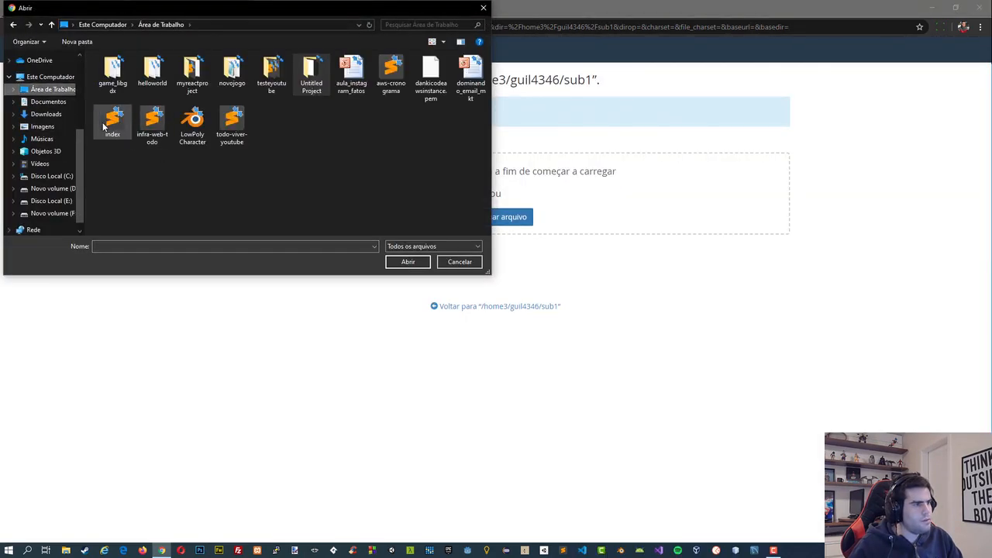
left_click(401, 265)
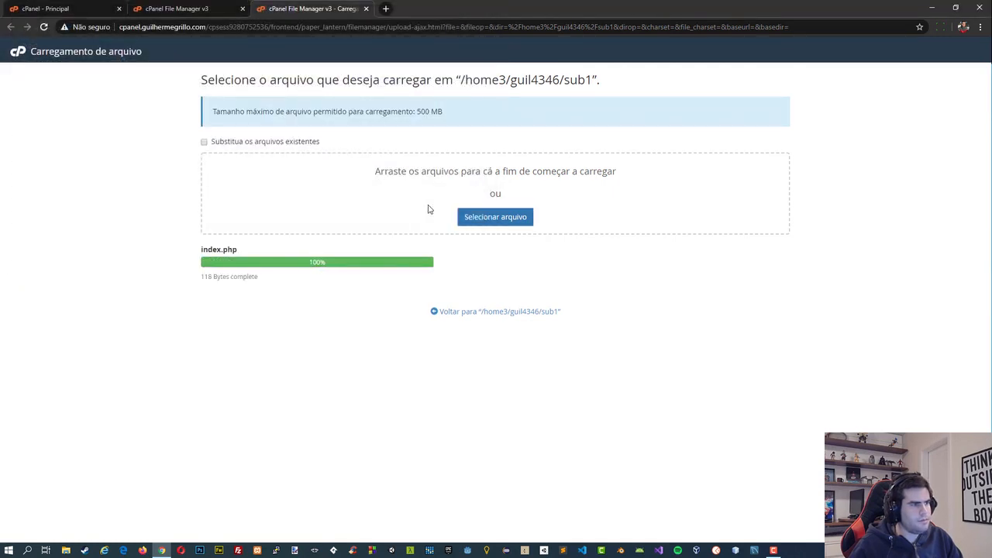
Return to the Gerenciador de arquivos and reload the listing of the sub1 folder.
left_click(124, 6)
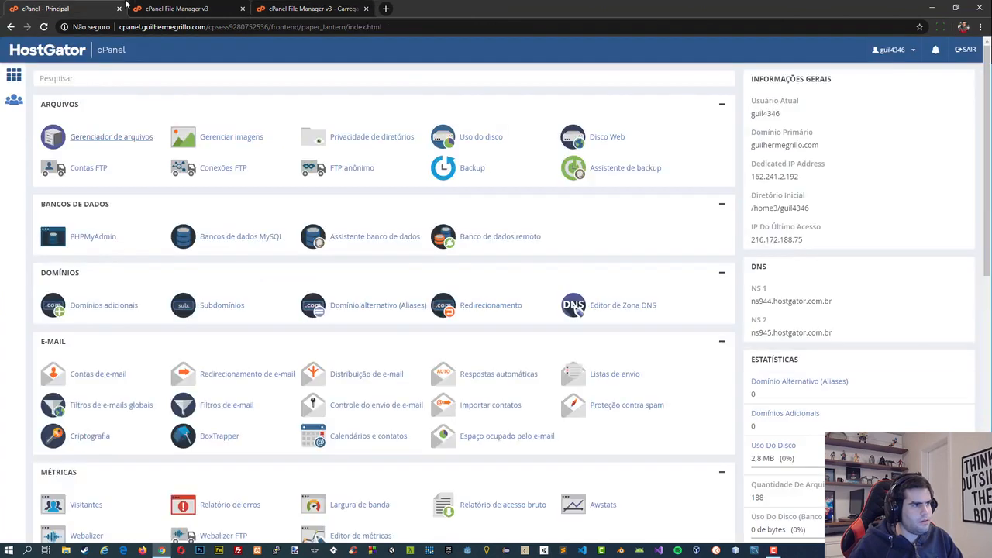
left_click(129, 8)
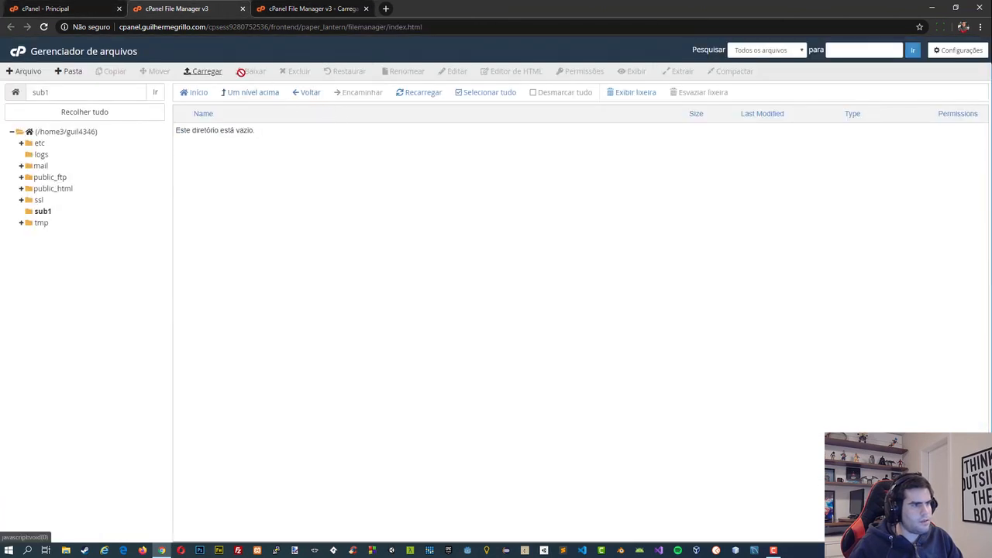
left_click(414, 97)
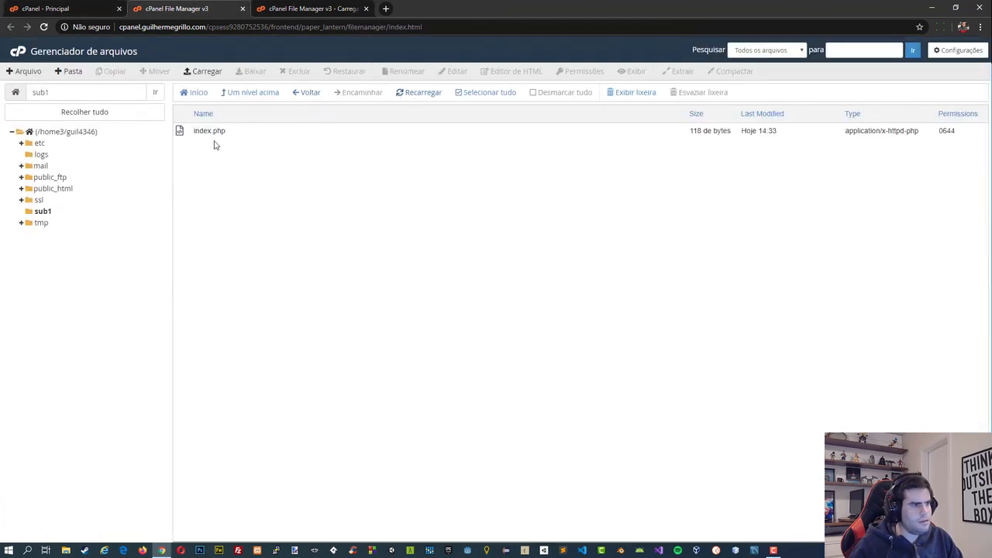
Load the sub1 subdomain's address in a new browser tab to check the uploaded page.
left_click(385, 8)
type("sub1")
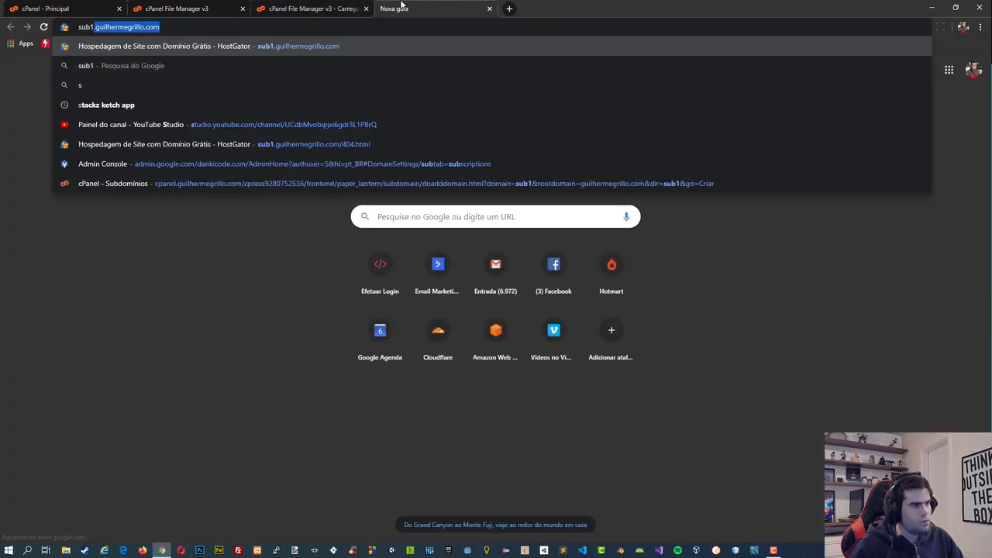
key("Return")
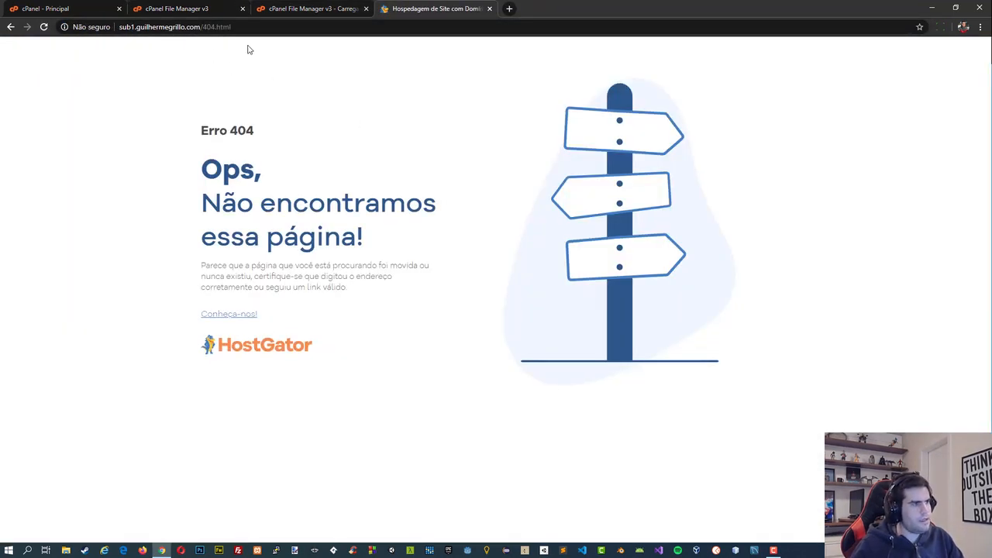
left_click_drag(232, 27, 201, 27)
key("BackSpace")
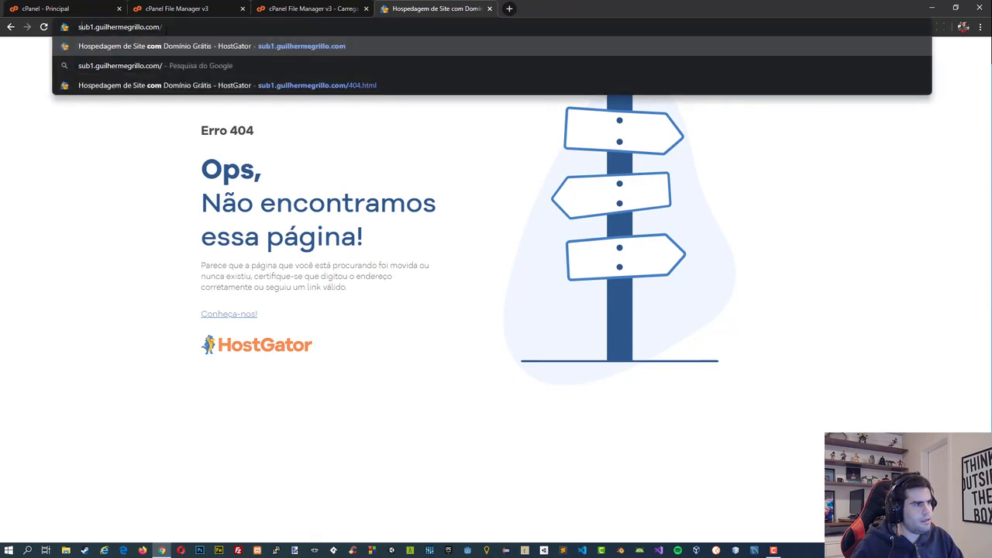
key("BackSpace")
type("https://")
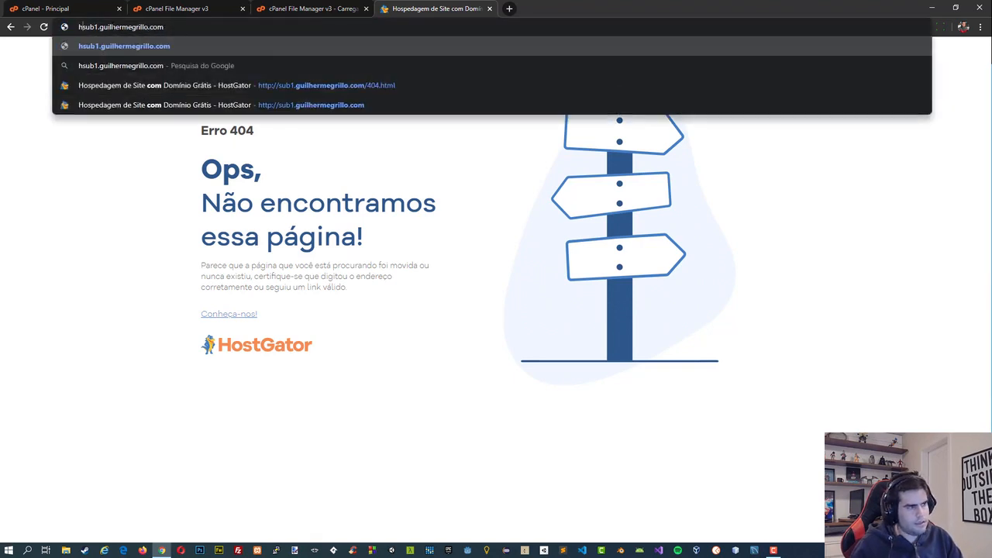
key("Return")
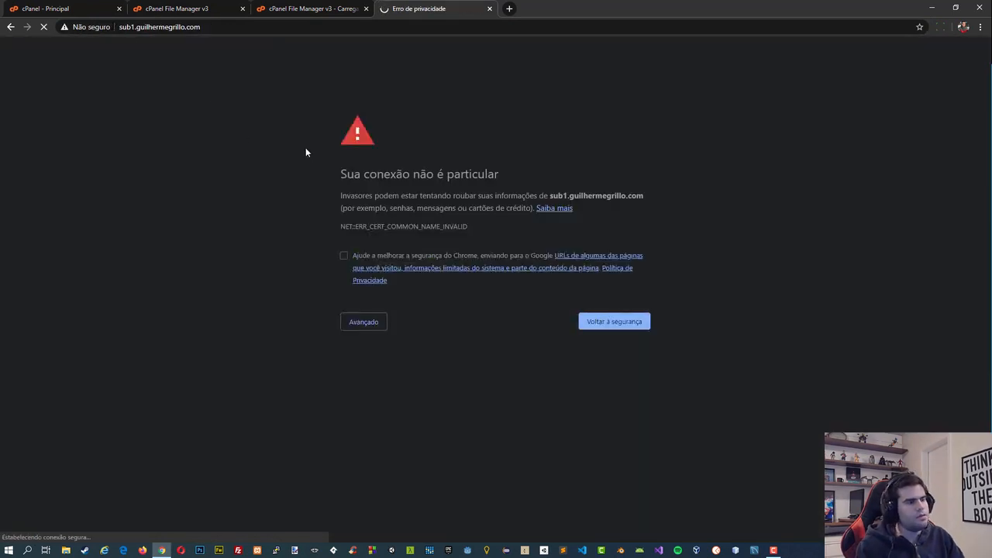
left_click(170, 27)
key("ctrl+c")
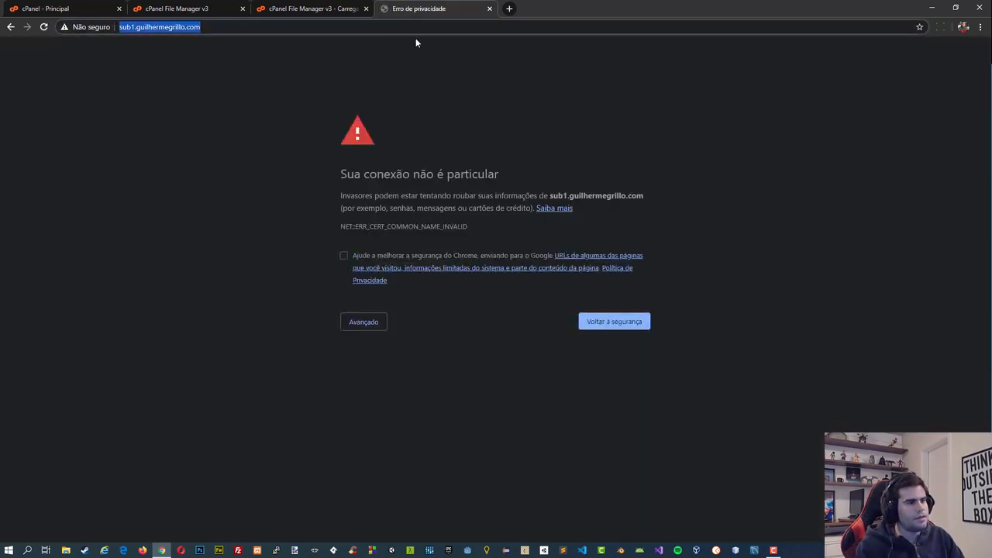
left_click(489, 8)
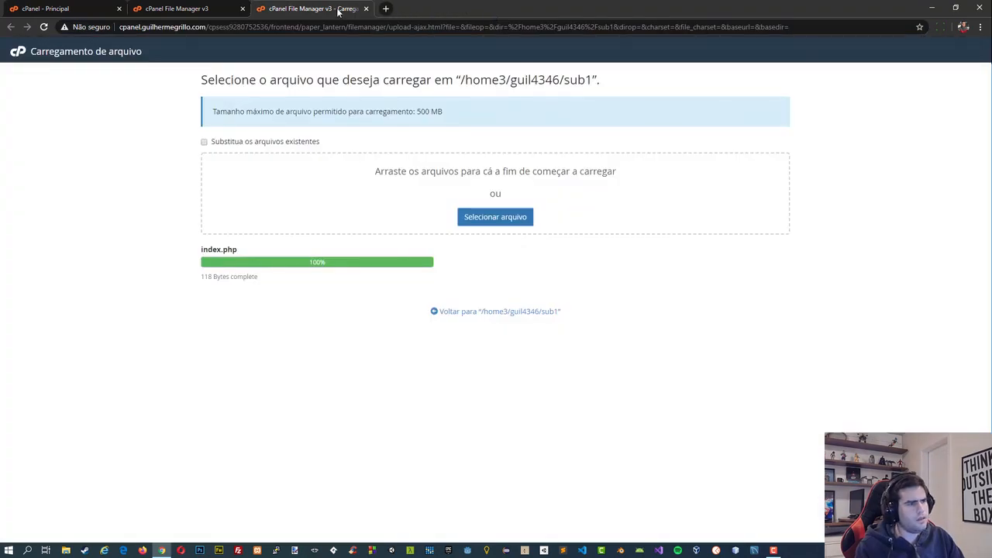
left_click(366, 9)
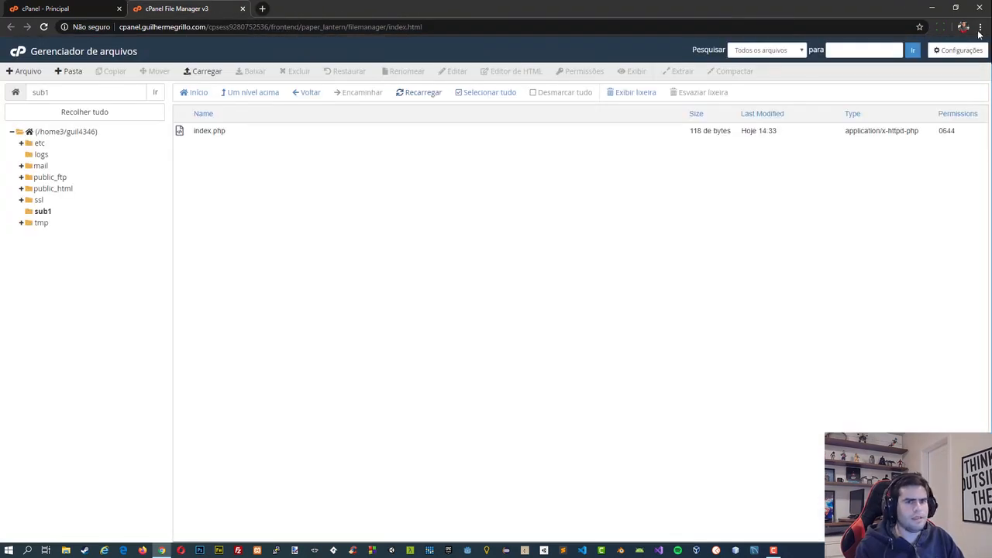
Check the copied sub1 subdomain address in an incognito window and close that window.
left_click(980, 29)
left_click(860, 64)
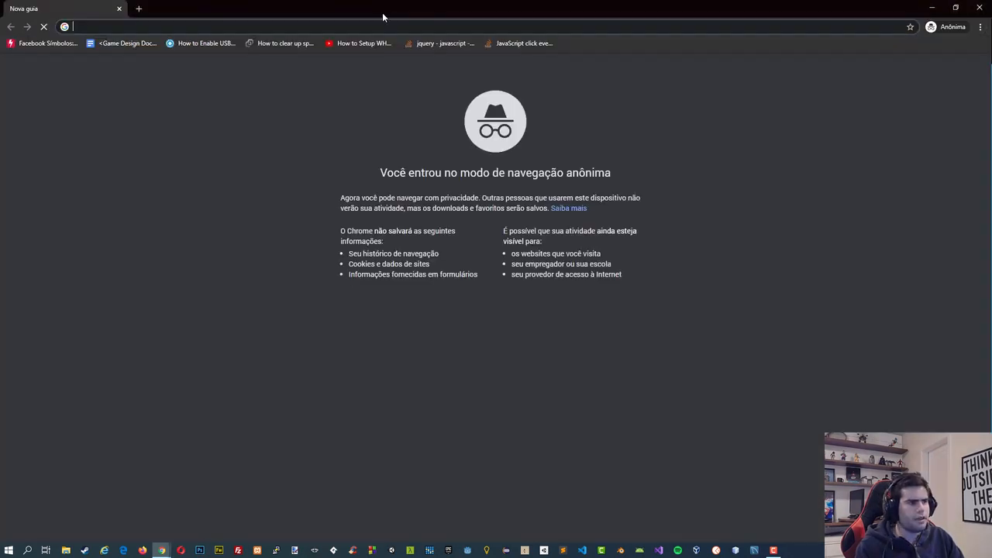
key("ctrl+v")
key("Return")
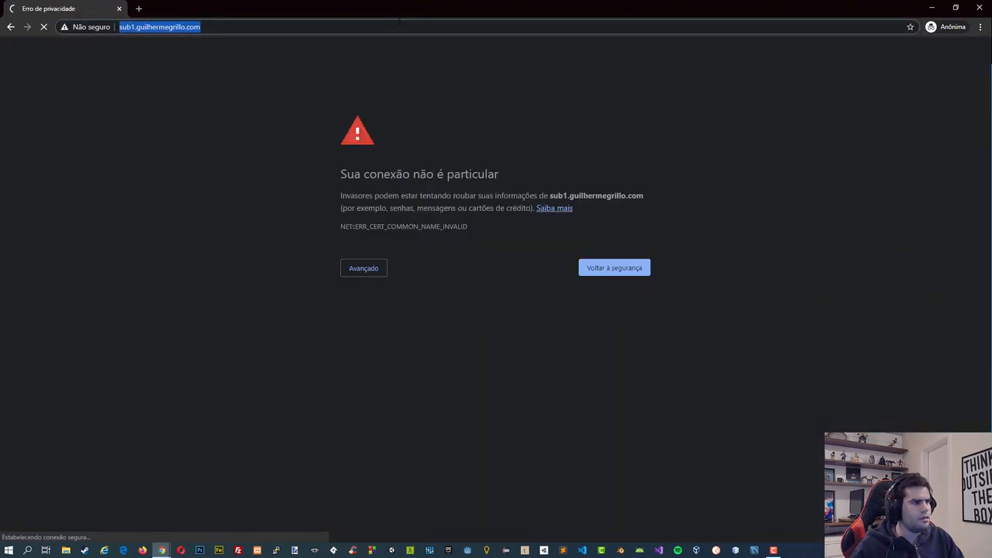
left_click(979, 8)
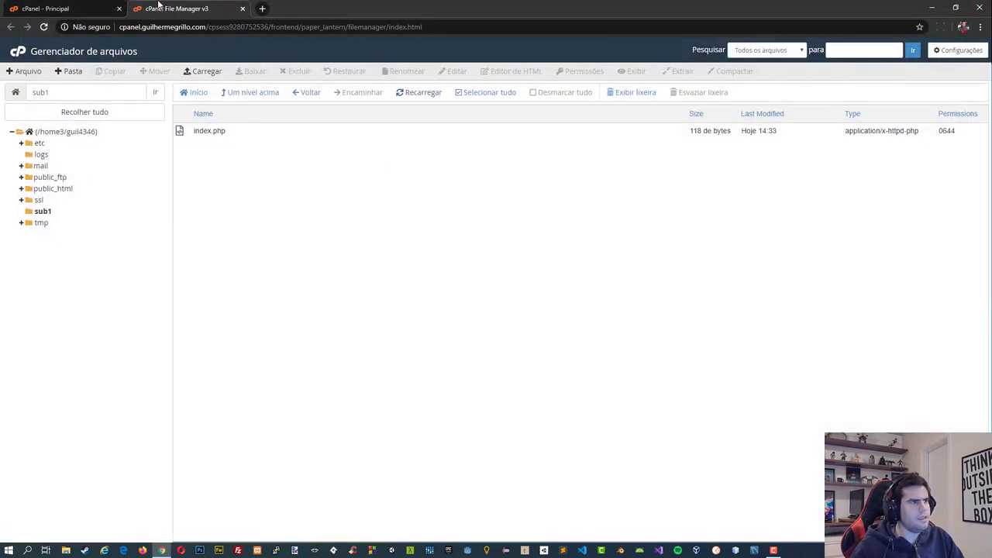
Copy the sub1 subdomain's address from the cPanel Subdomínios page, check it in a new browser tab, and close the tab.
left_click(103, 7)
left_click(215, 304)
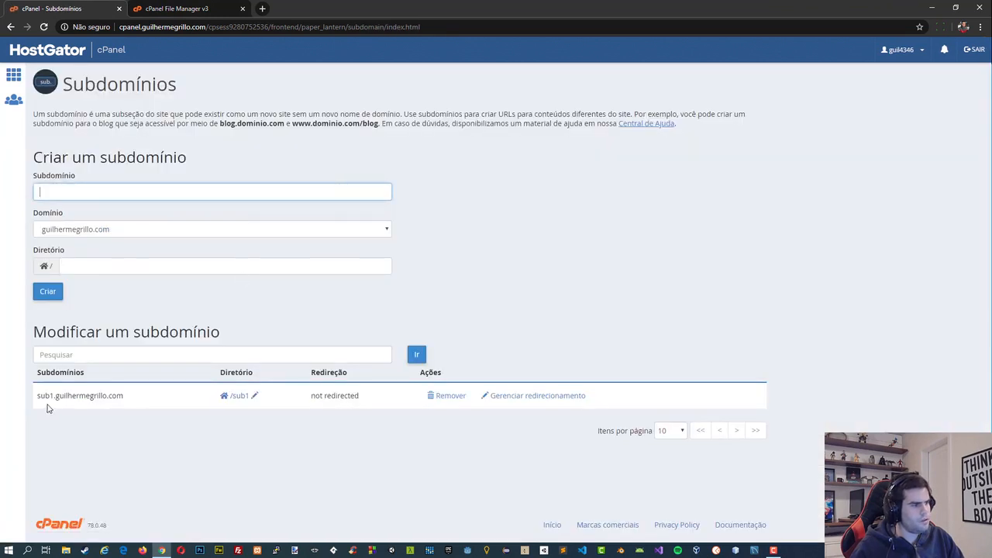
triple_click(48, 397)
key("ctrl+c")
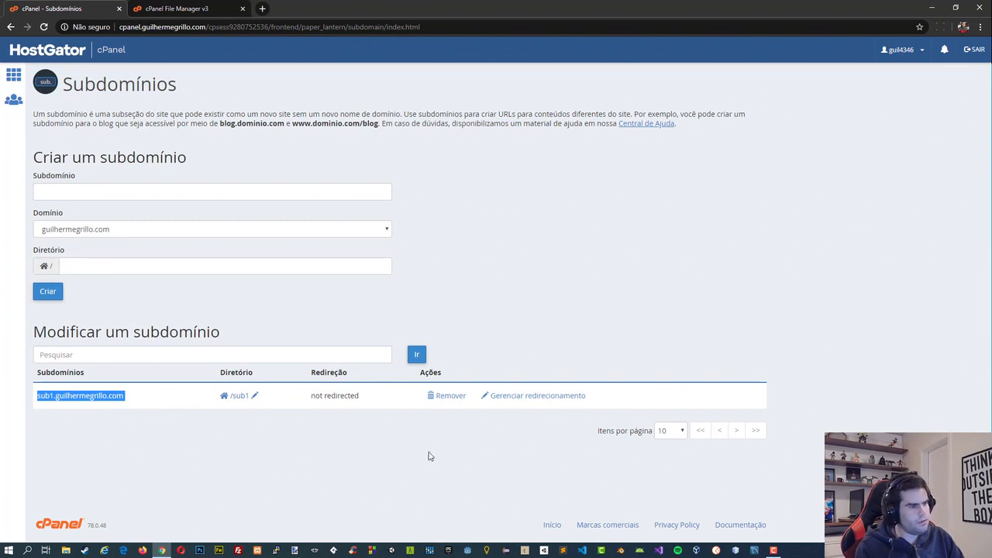
left_click(265, 7)
key("ctrl+v")
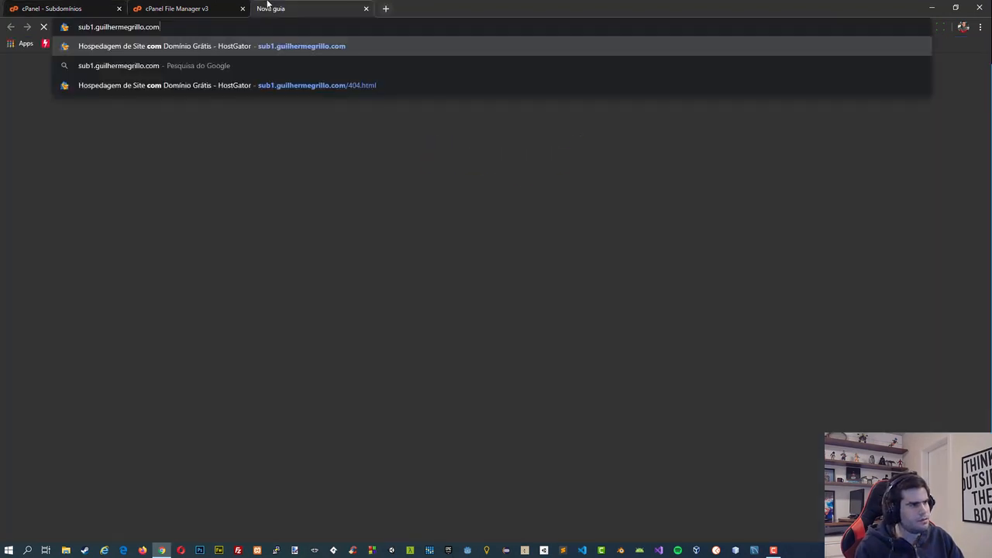
key("Return")
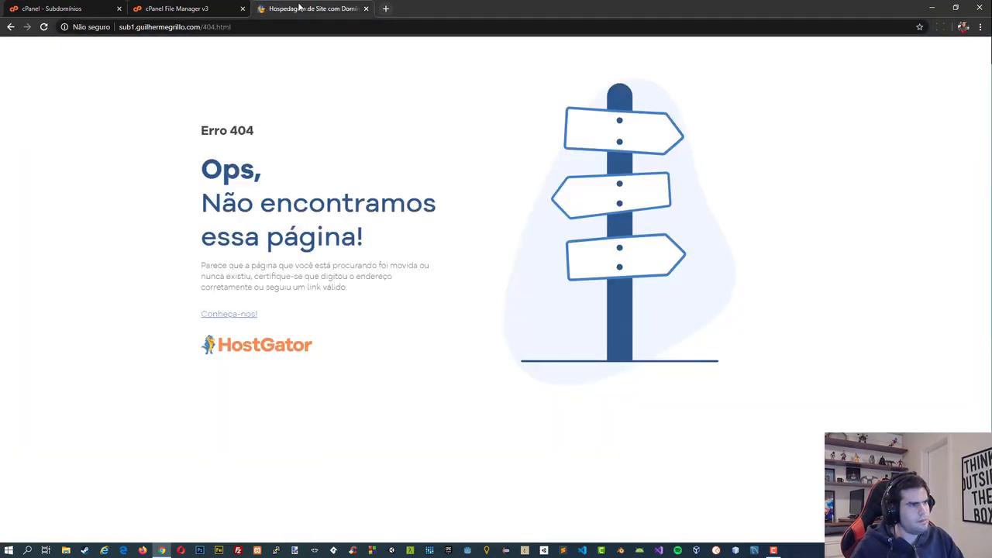
left_click(366, 8)
From the cPanel home page, open the Editor de Zona DNS, look at the A record form, and open the main domain's zone records.
left_click(492, 137)
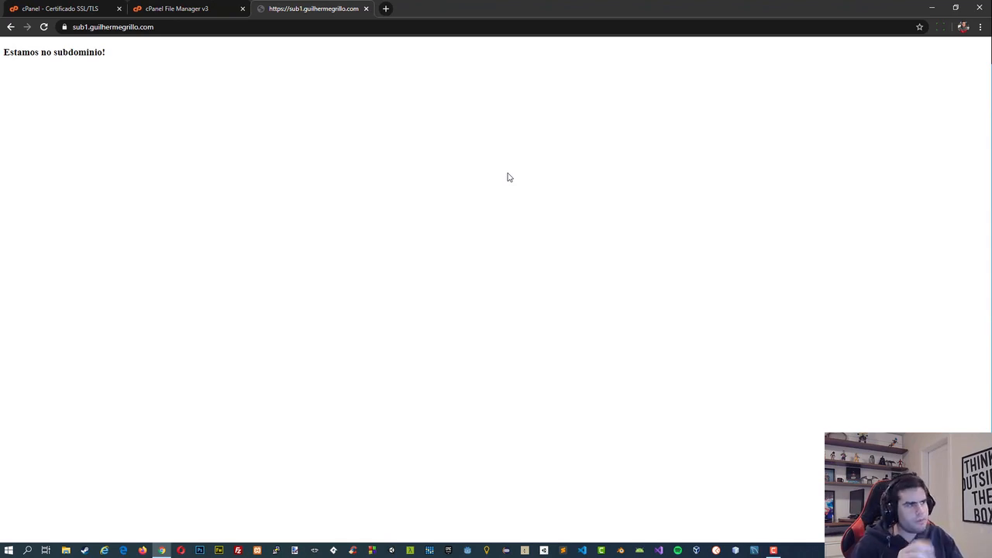
left_click(48, 7)
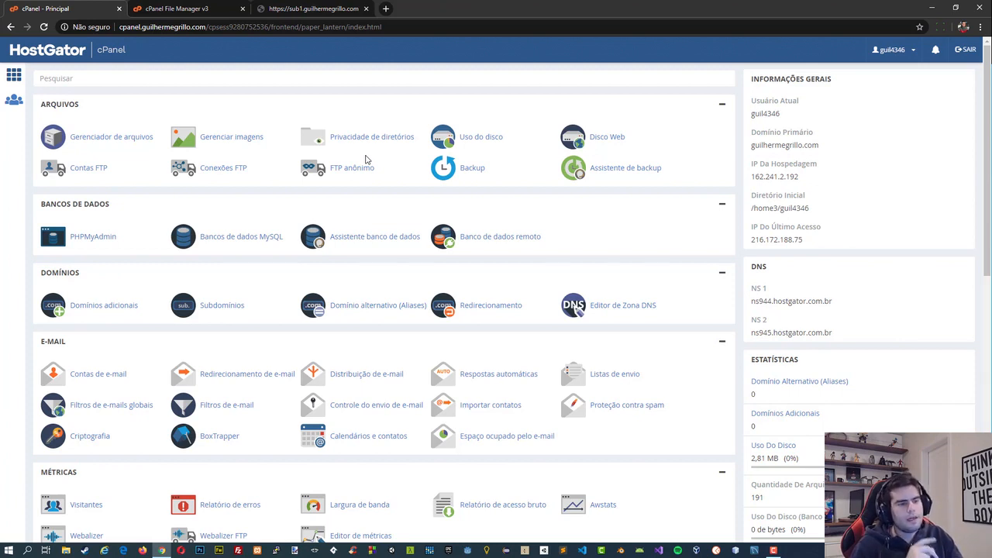
left_click(608, 306)
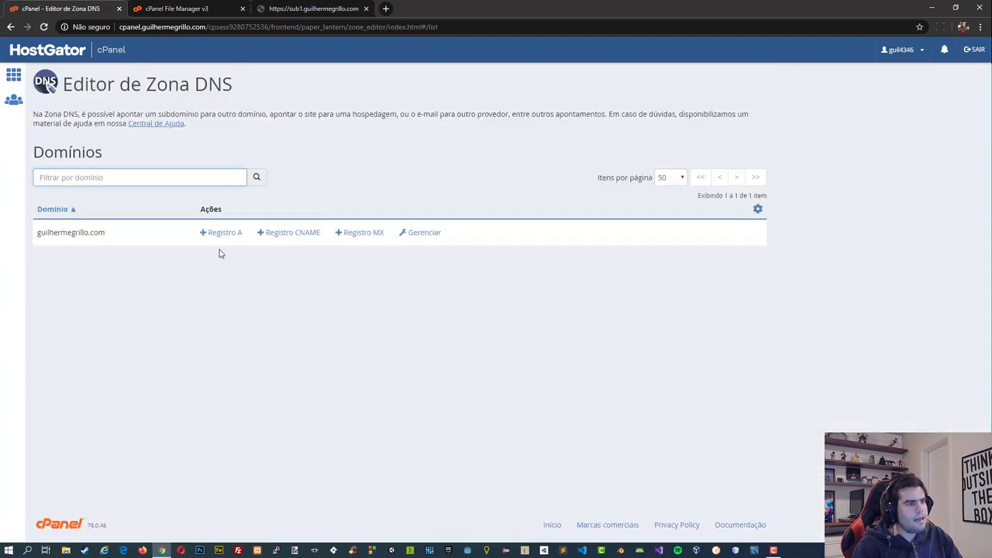
left_click(229, 234)
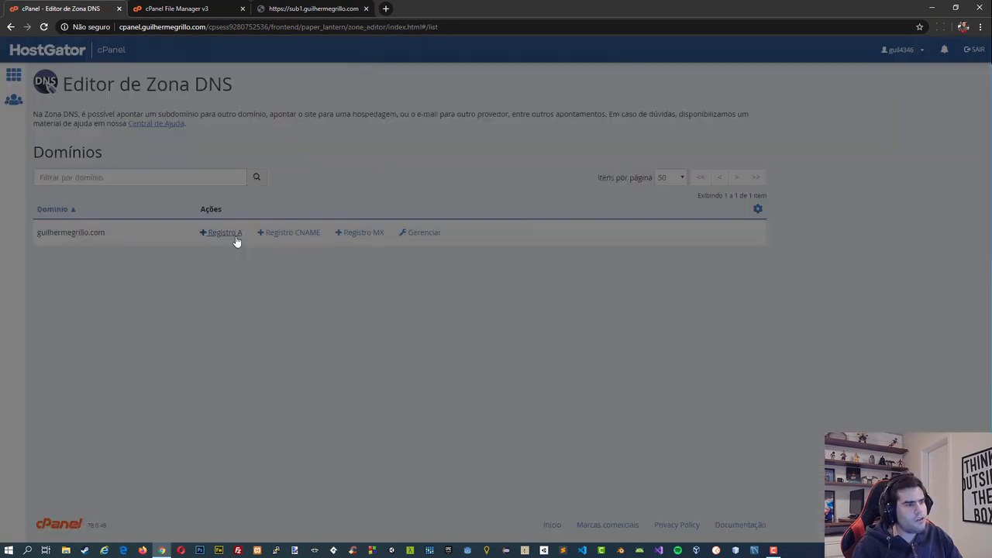
left_click(591, 193)
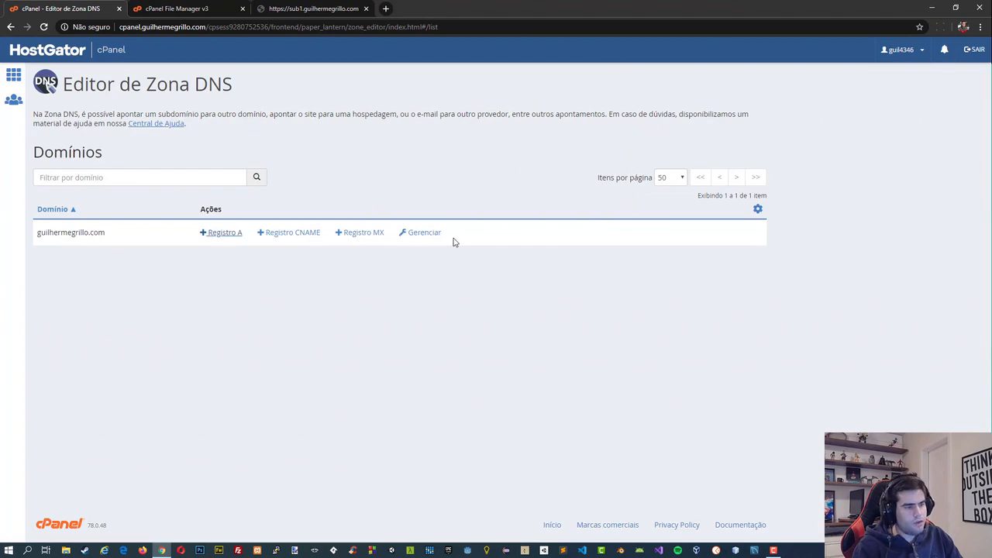
left_click(423, 233)
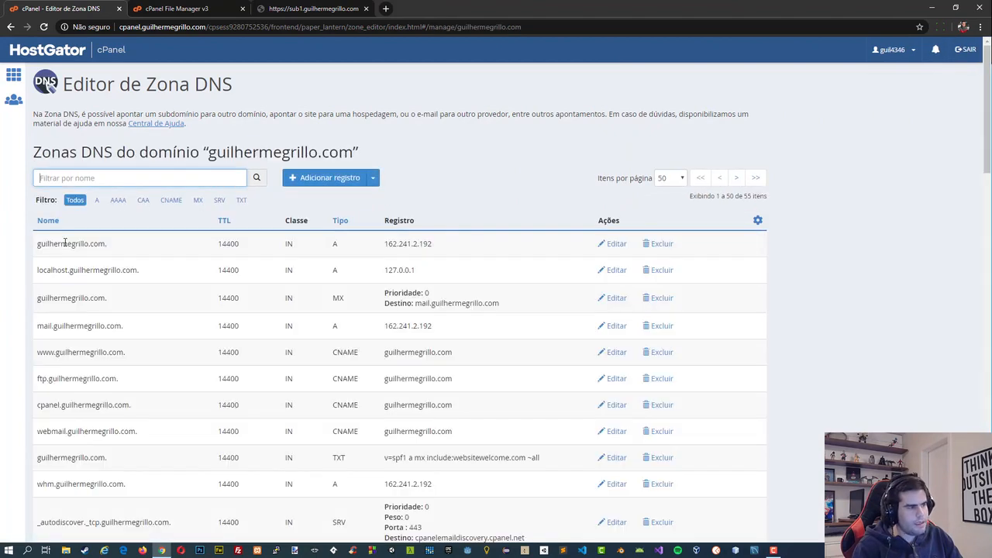
Examine the main domain's DNS zone records, including the IP address in the sub1 subdomain's A record.
scroll(221, 263, "down", 5)
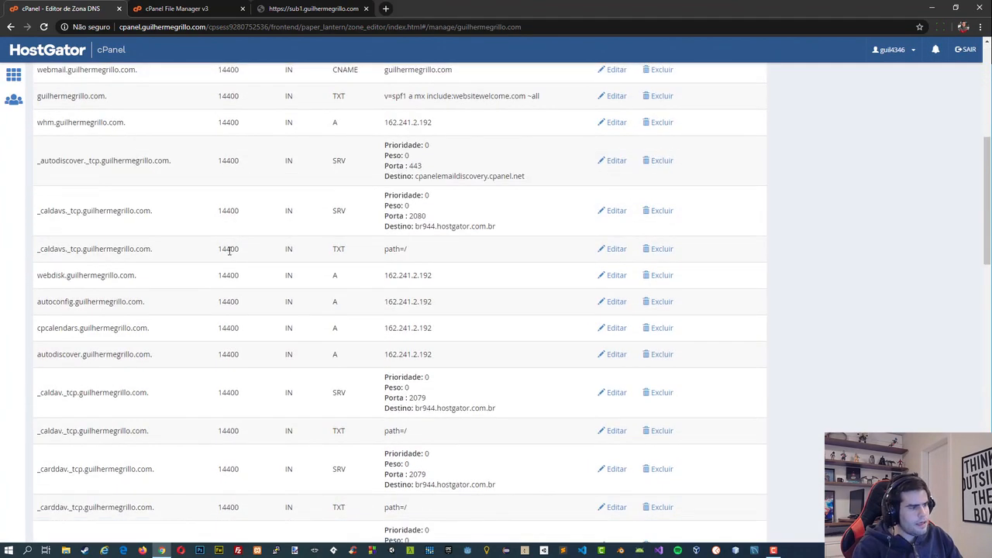
scroll(228, 251, "up", 3)
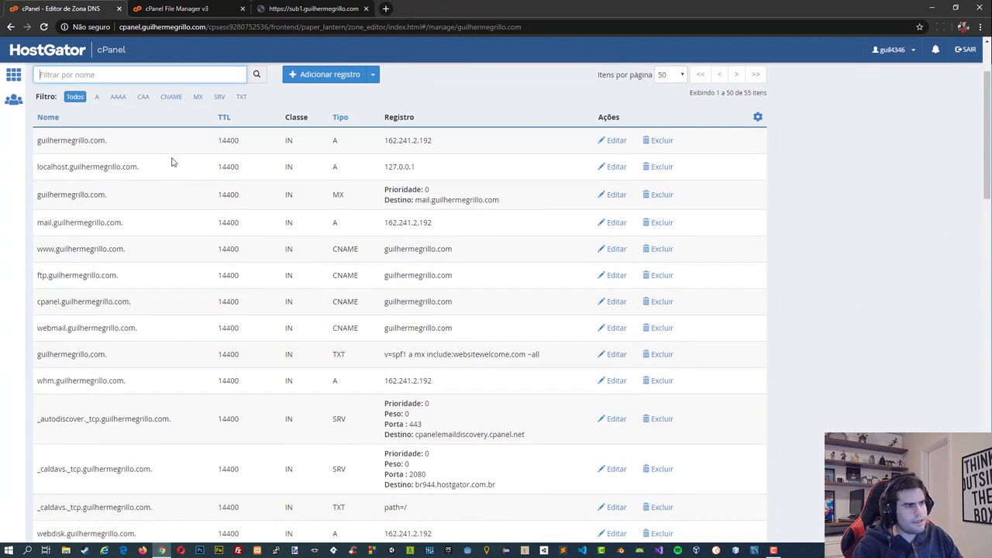
left_click_drag(48, 148, 61, 148)
left_click(61, 148)
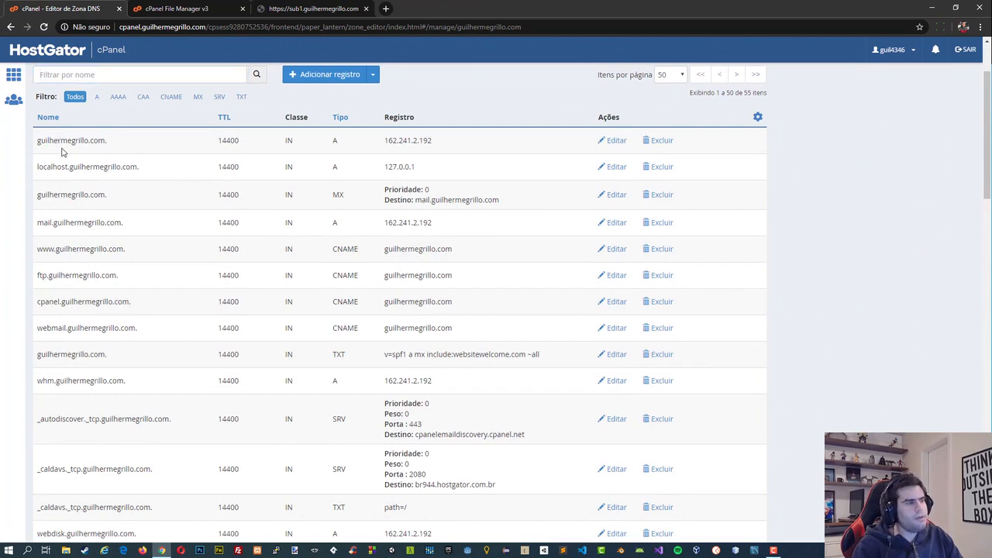
scroll(94, 267, "down", 10)
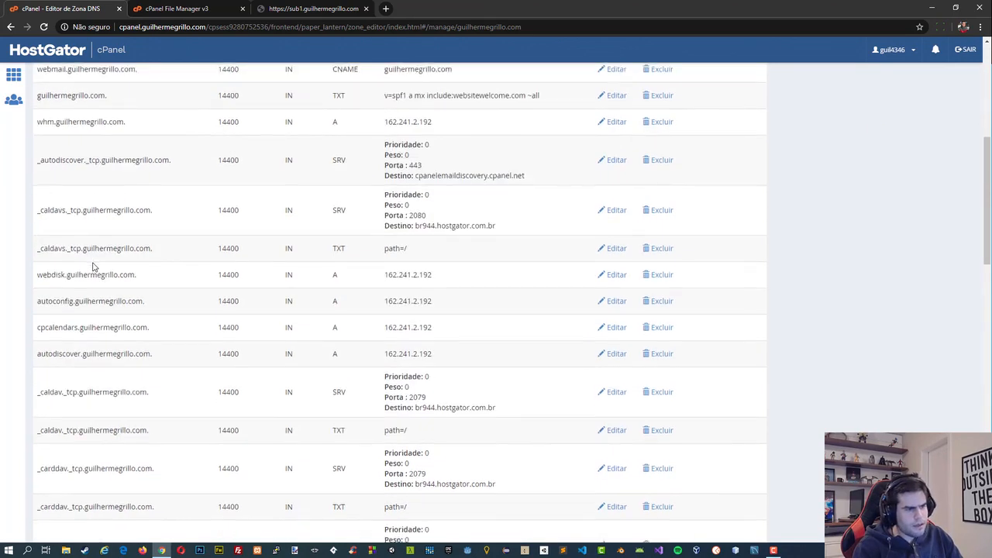
scroll(97, 265, "down", 10)
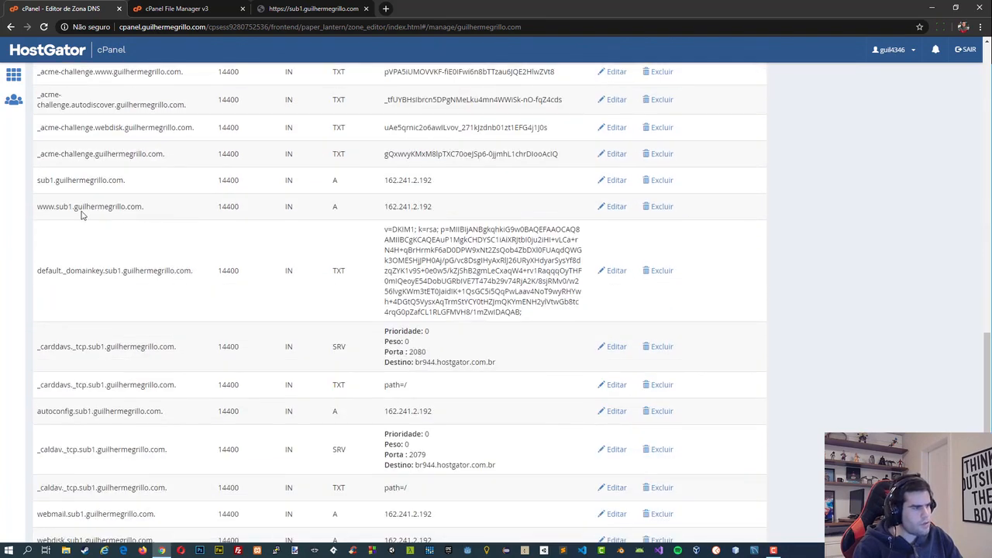
left_click_drag(38, 180, 94, 182)
left_click(70, 183)
left_click(100, 183)
left_click_drag(385, 182, 434, 183)
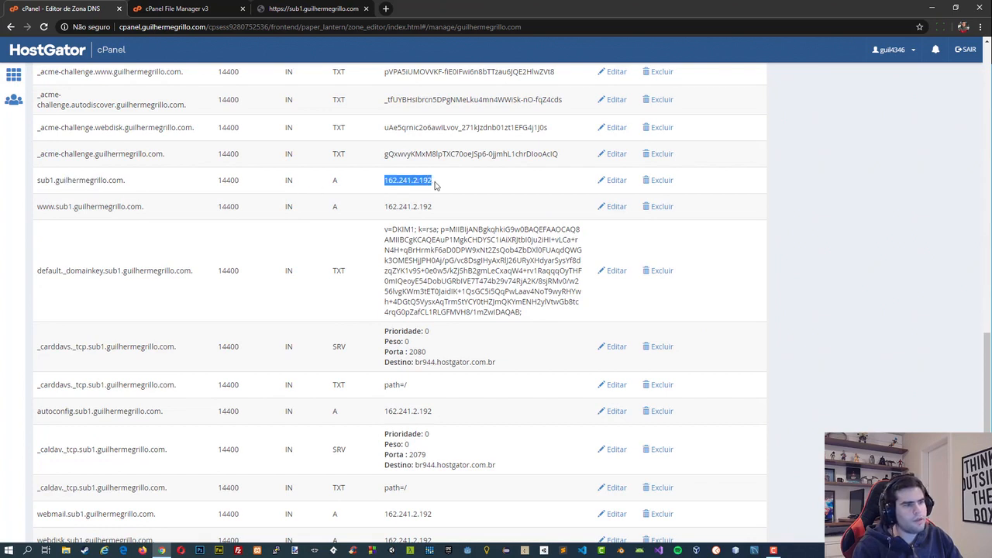
left_click(436, 184)
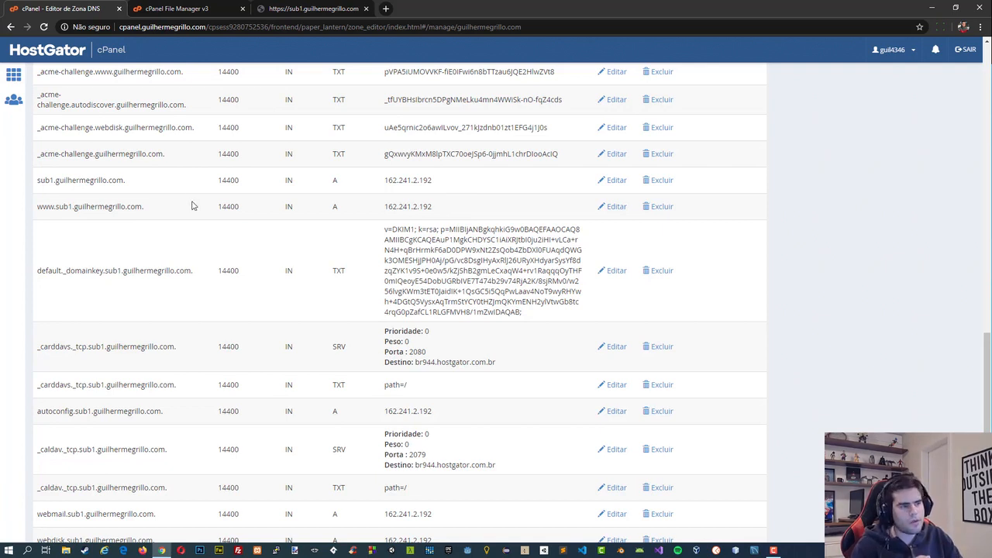
Return to the cPanel home page, and reload the sub1 subdomain's page in its own tab.
left_click(9, 77)
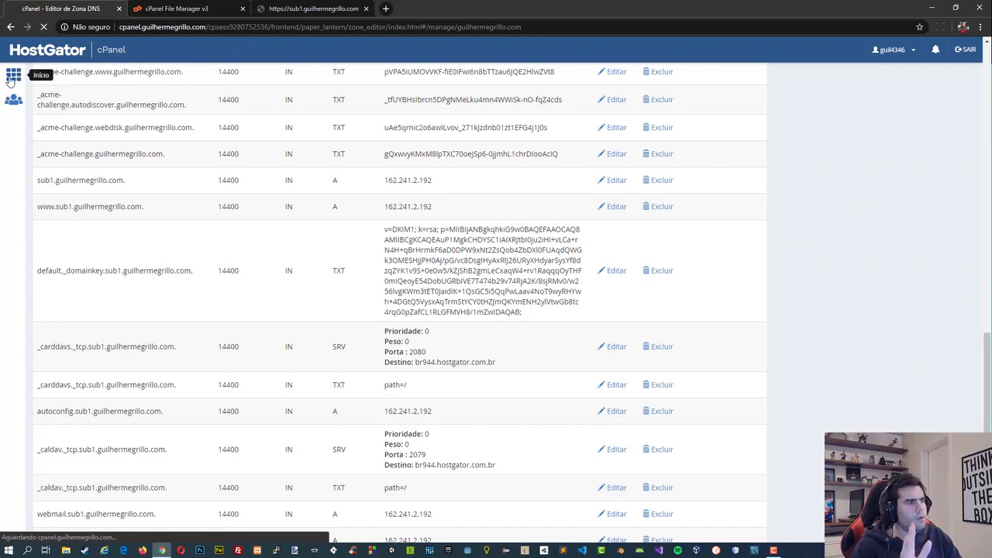
left_click(266, 4)
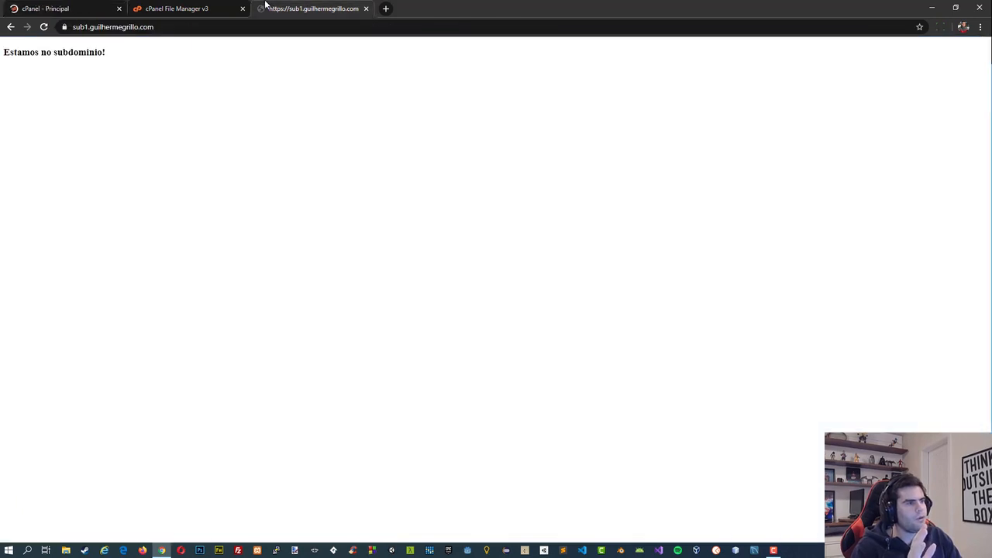
left_click(44, 27)
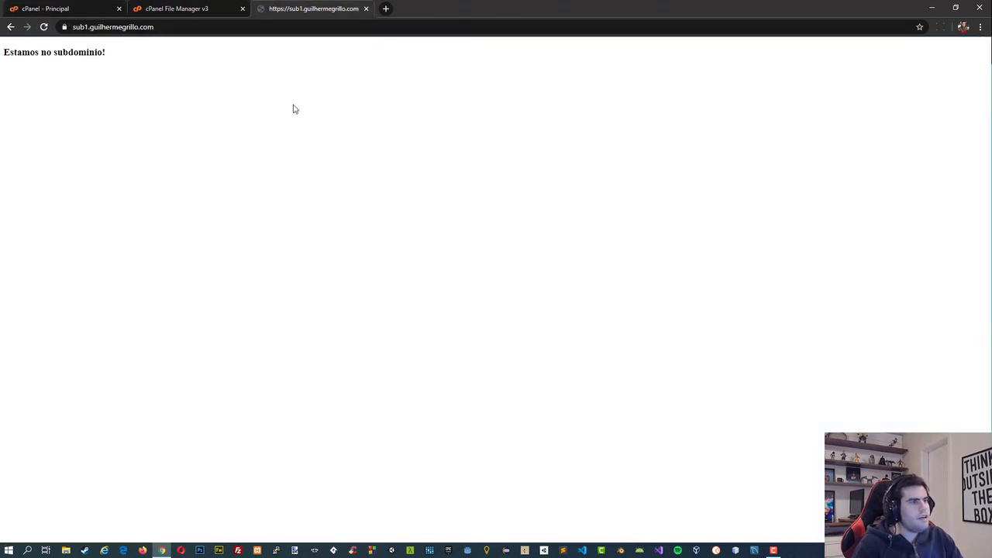
From the cPanel home page, open the Certificados SSL (CRT) list under Certificado SSL/TLS and examine the sub1 certificate's domains.
left_click(60, 10)
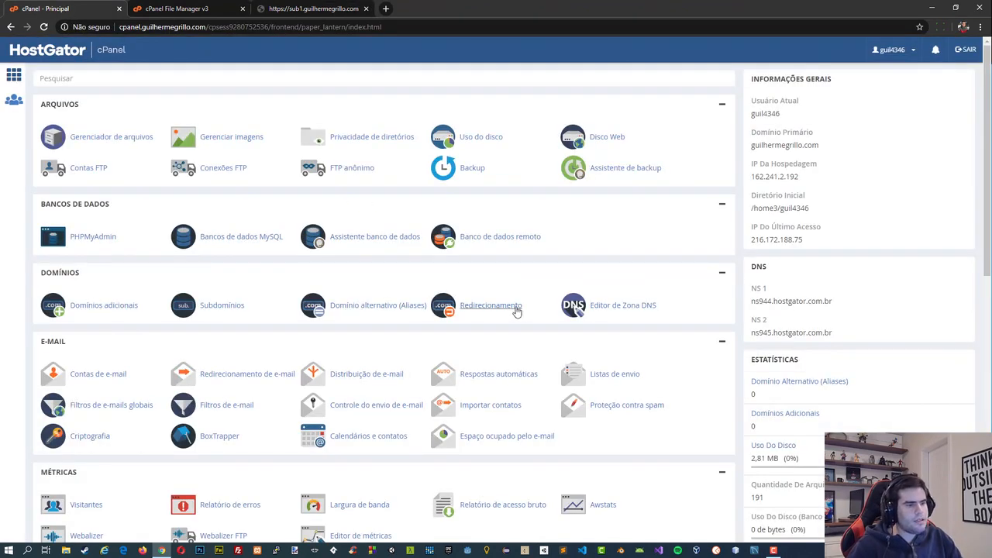
scroll(510, 305, "down", 1)
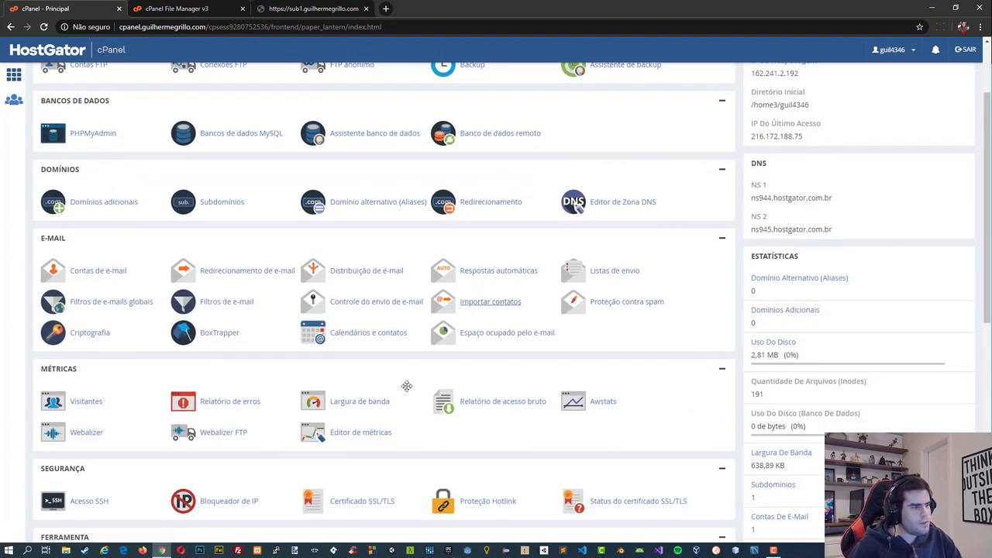
left_click(348, 502)
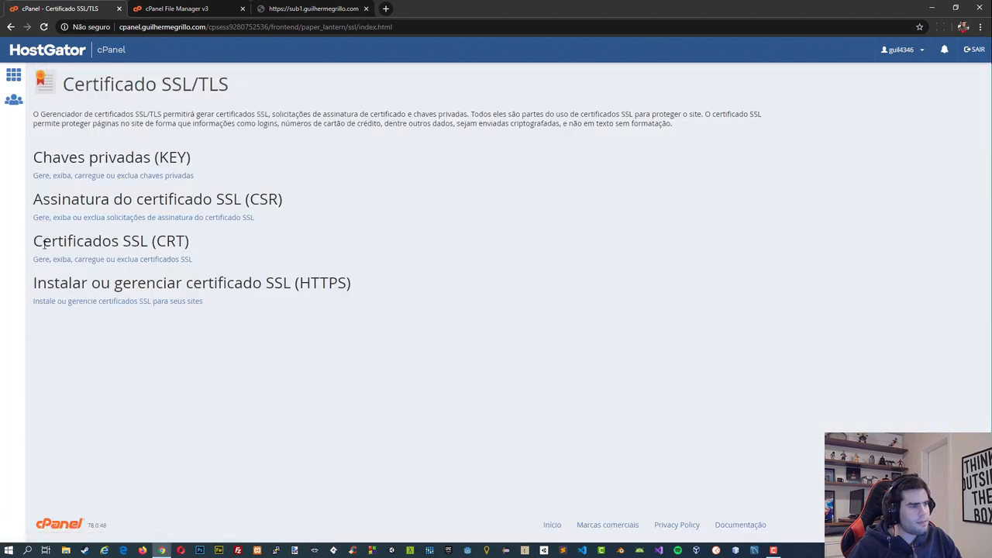
left_click_drag(44, 244, 140, 245)
left_click(140, 250)
left_click(138, 262)
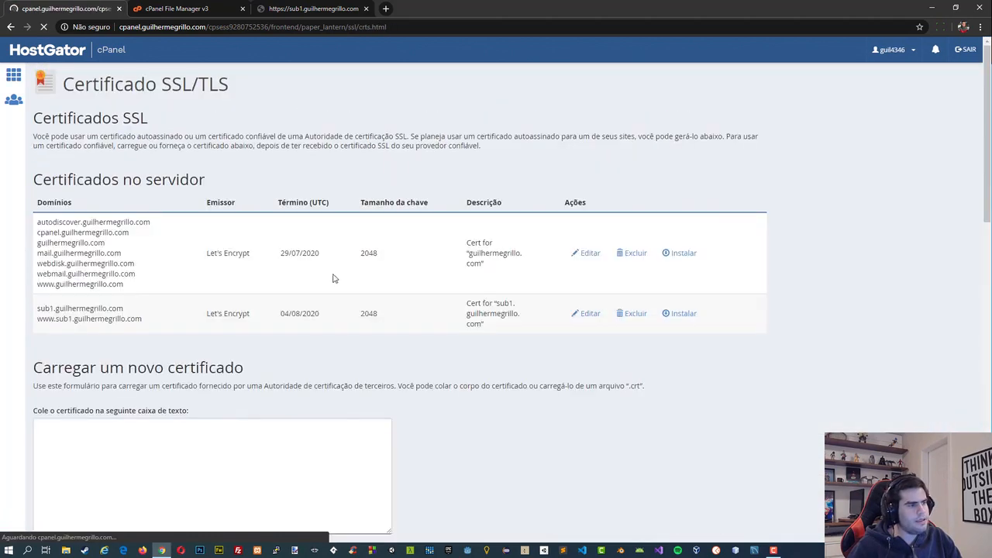
left_click(112, 312)
left_click_drag(37, 312, 151, 324)
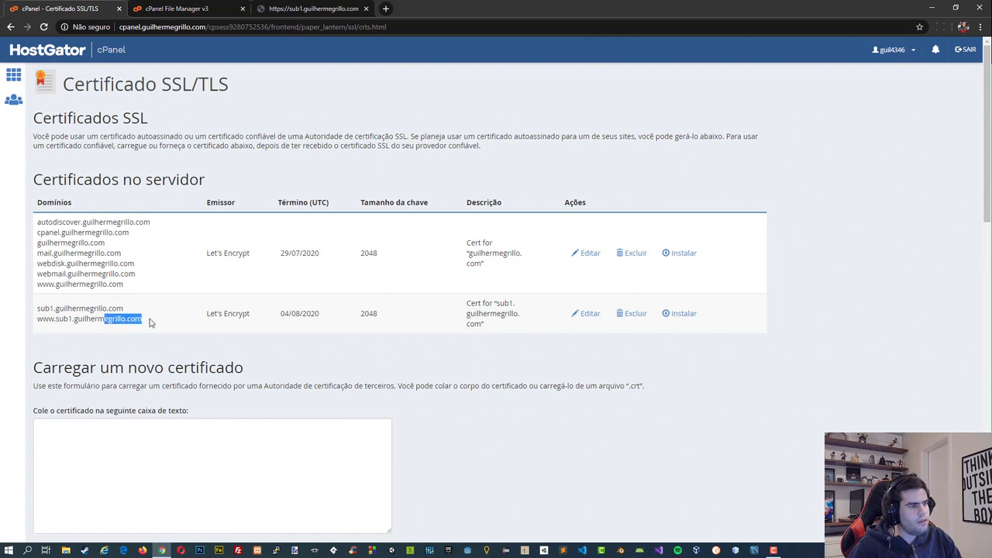
left_click(151, 323)
Return to the cPanel home page and close the File Manager and sub1 subdomain tabs.
left_click(22, 86)
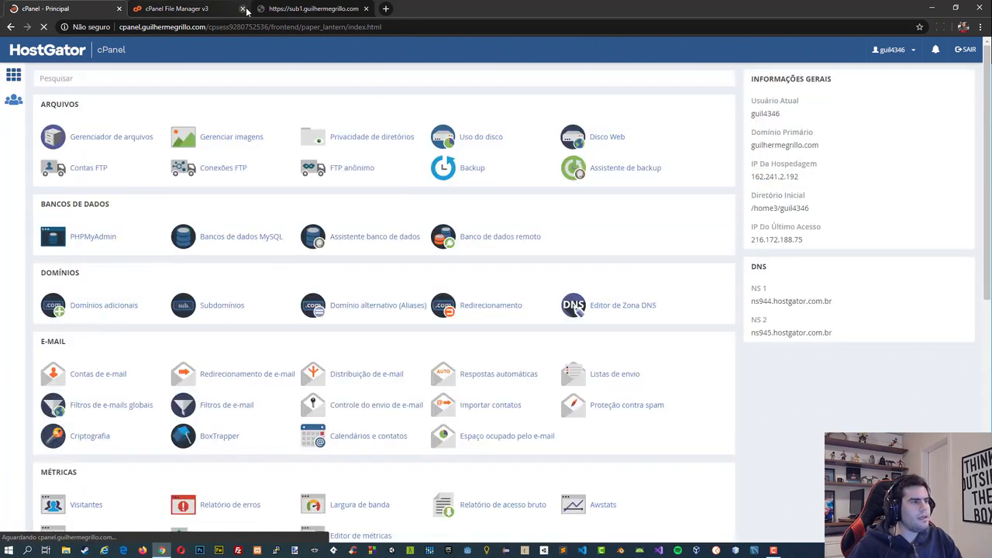
left_click(242, 9)
left_click(242, 8)
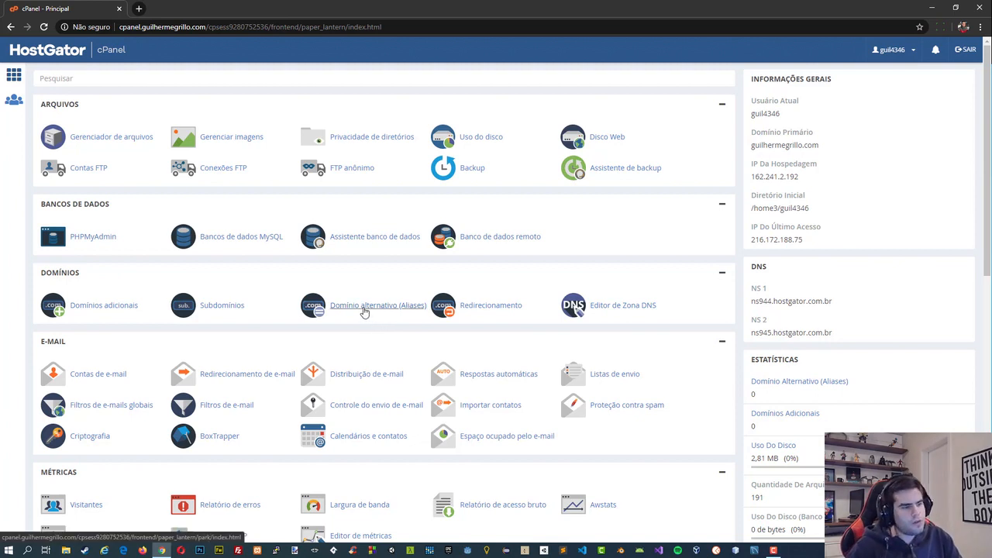
Open Domínios adicionais and enter dankicode.com as the new domain name, accepting the suggested subdomain.
left_click(108, 312)
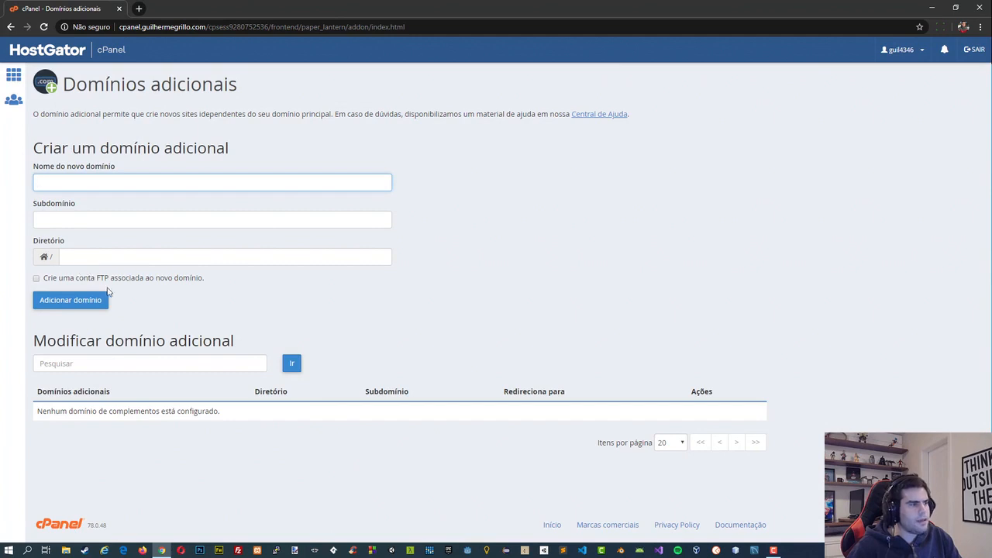
left_click(80, 182)
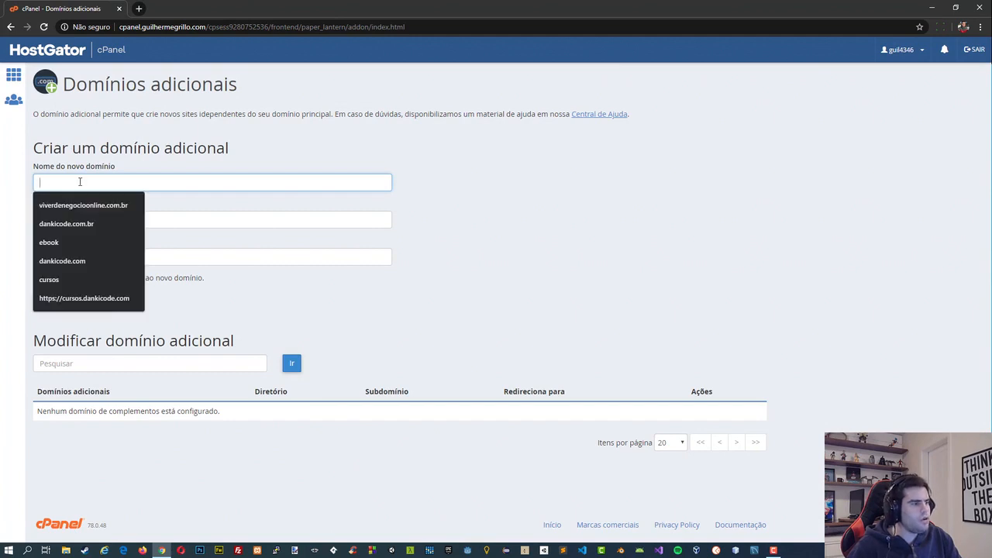
left_click(175, 166)
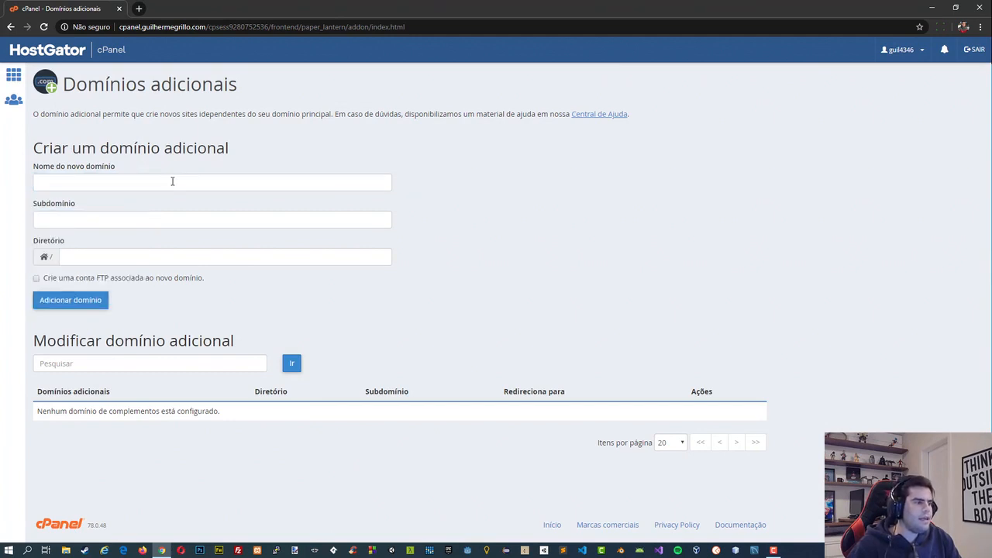
left_click(173, 181)
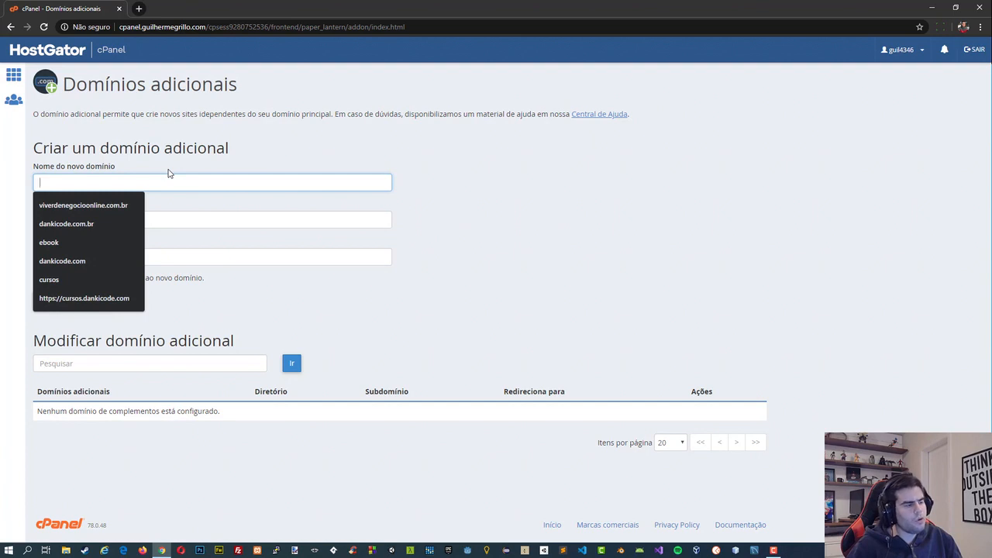
type("dankicode.com")
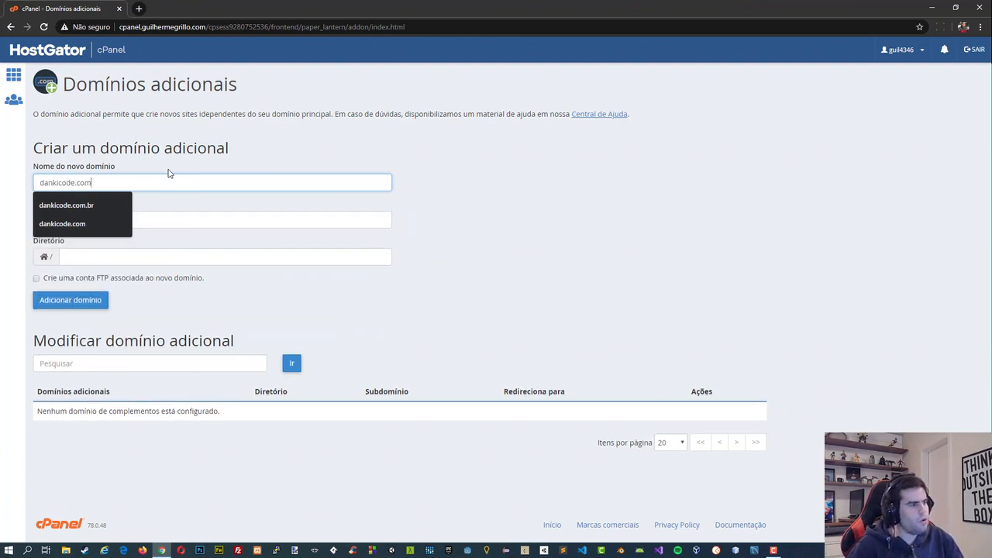
key("Tab")
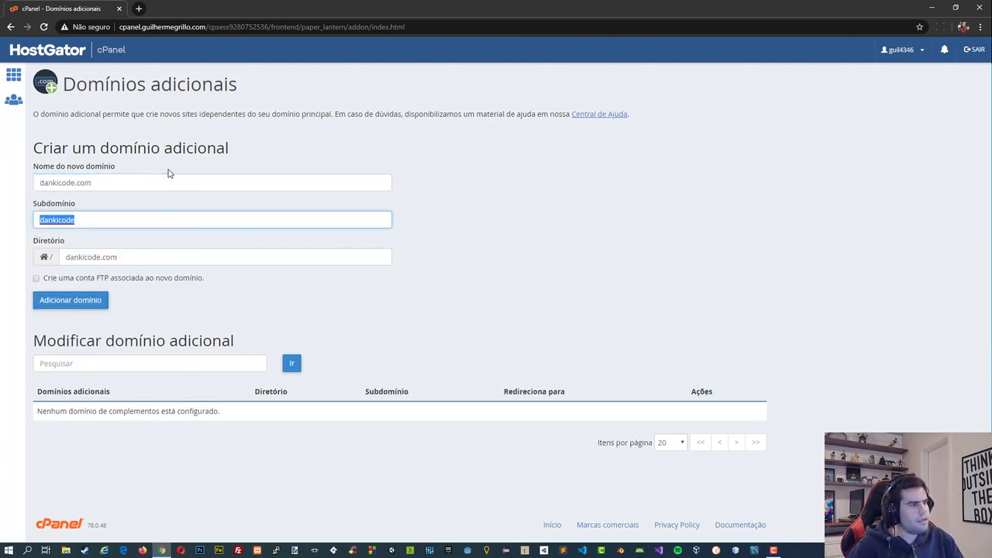
Set the additional domain's directory to public_html, try to add the domain, and return to the form.
left_click(87, 216)
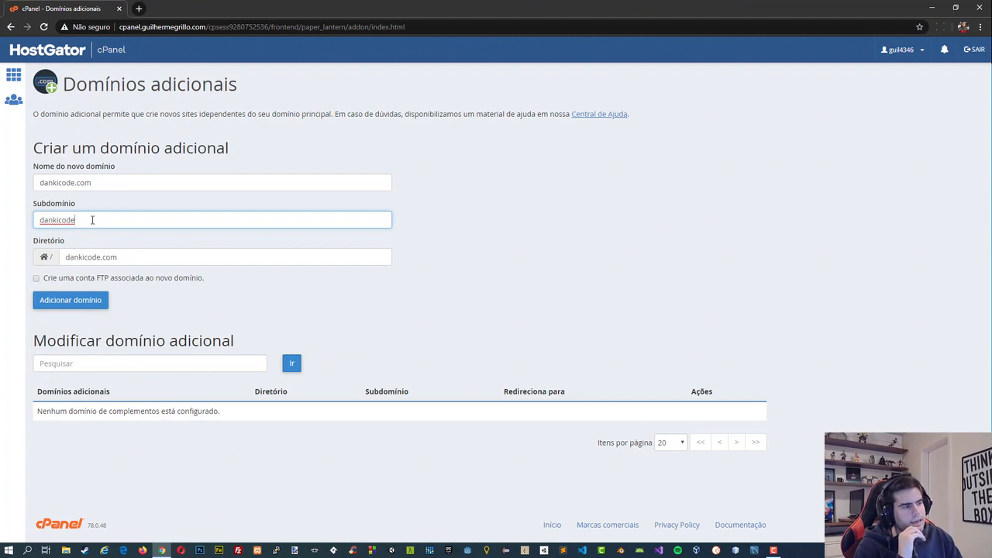
double_click(72, 256)
triple_click(73, 255)
key("BackSpace")
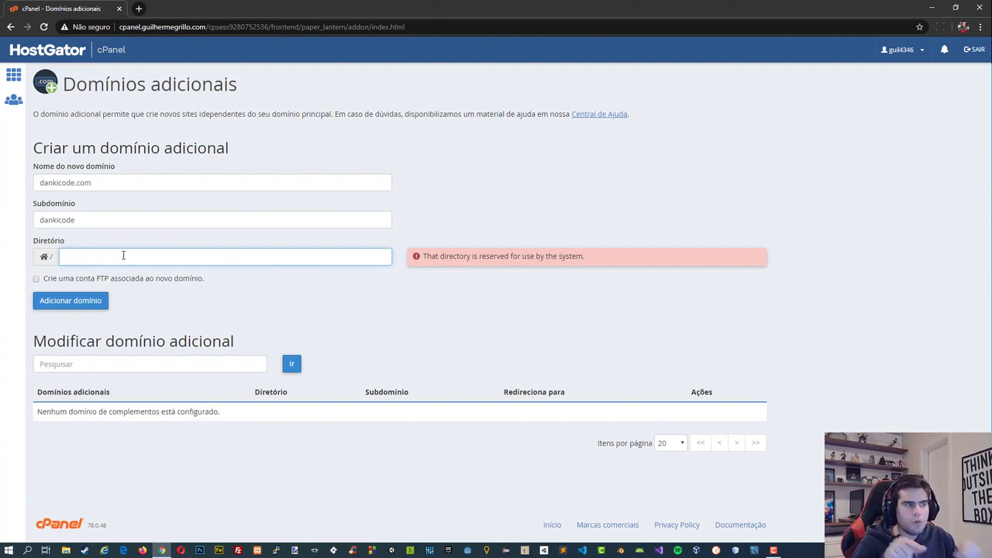
type("public_h")
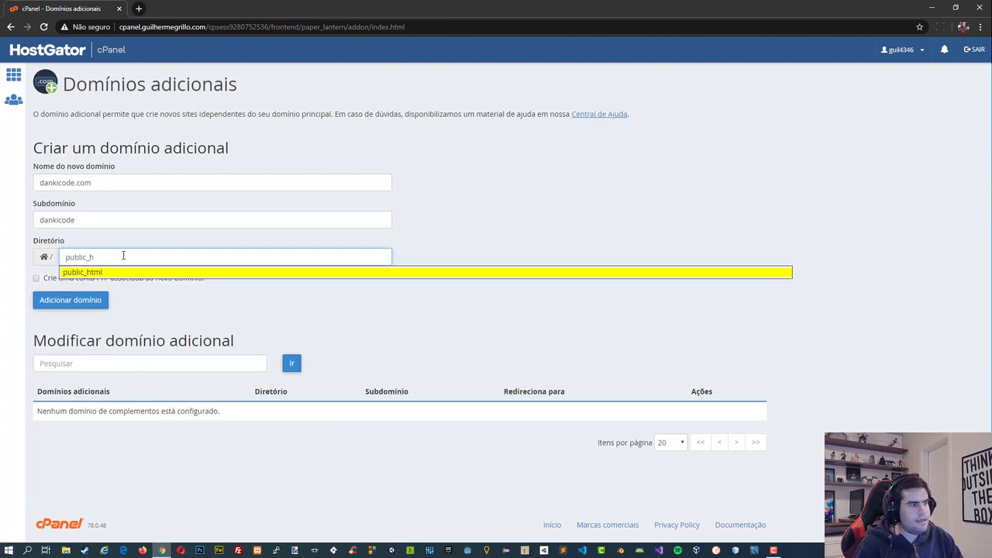
left_click(144, 272)
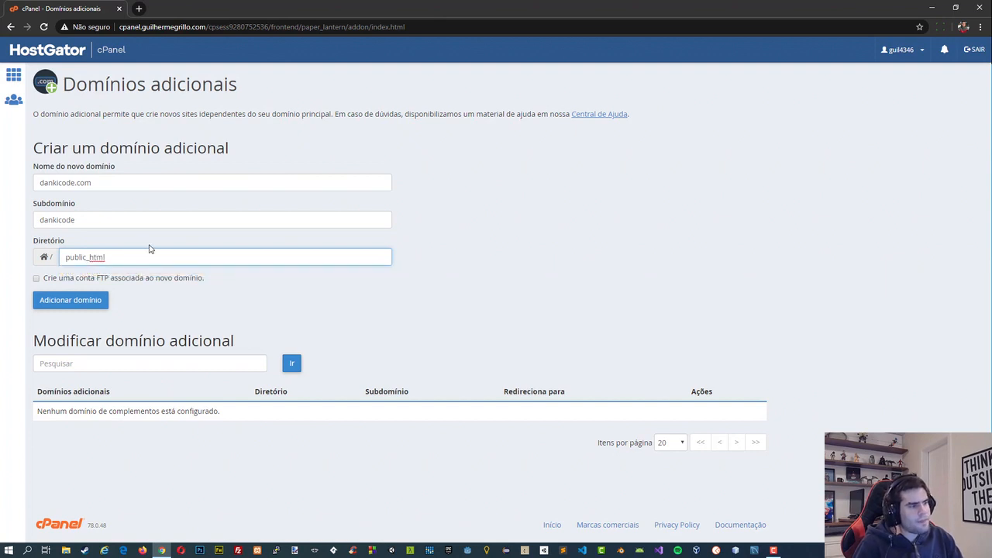
left_click(92, 301)
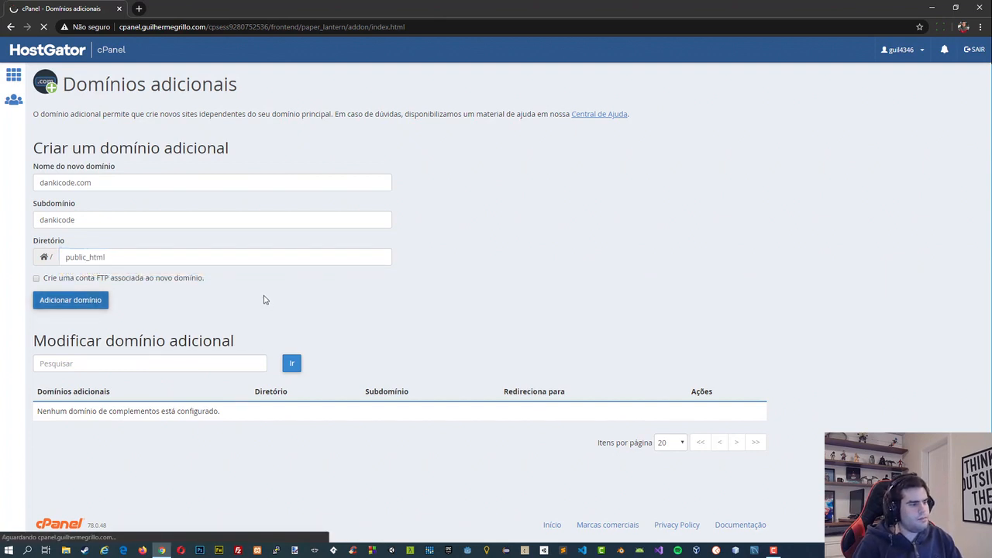
left_click_drag(72, 120, 96, 118)
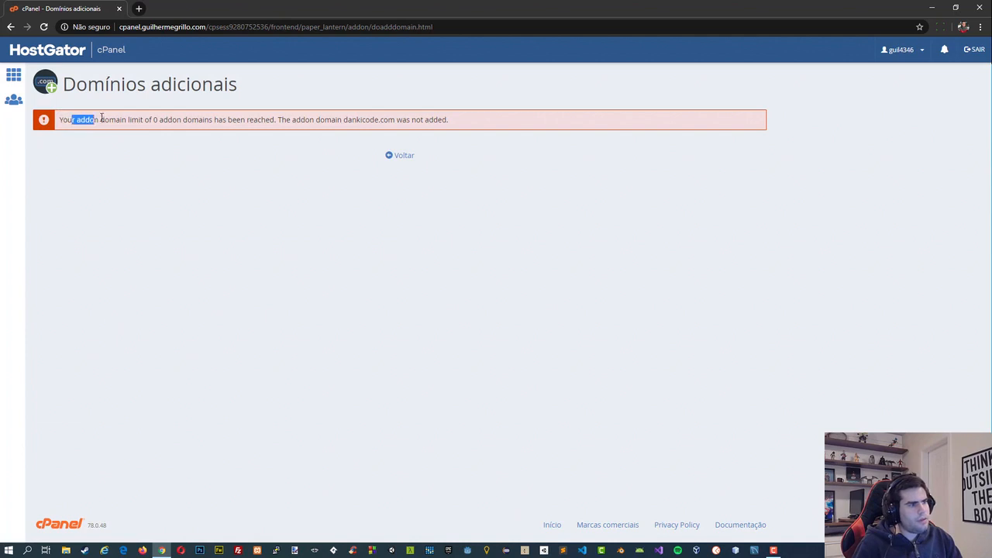
left_click(101, 117)
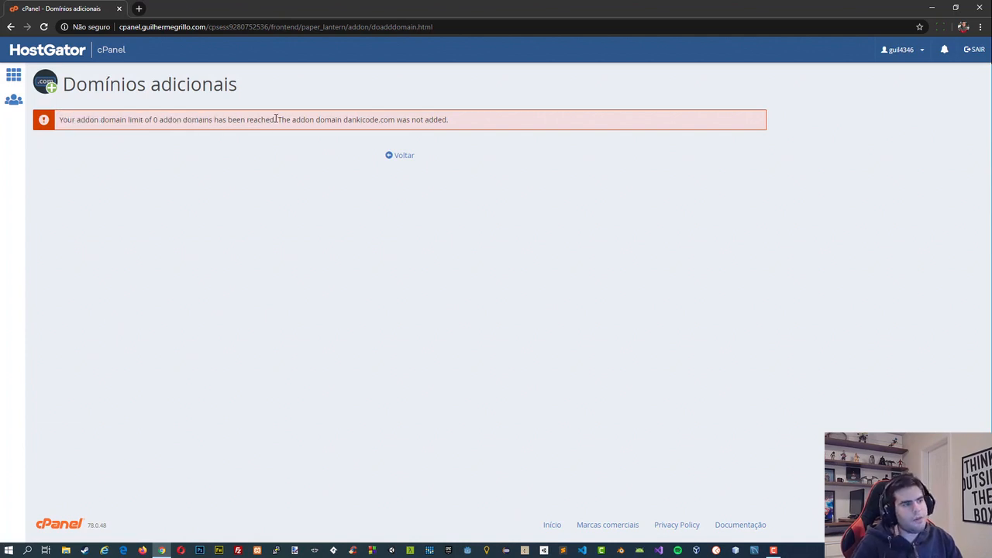
left_click(409, 157)
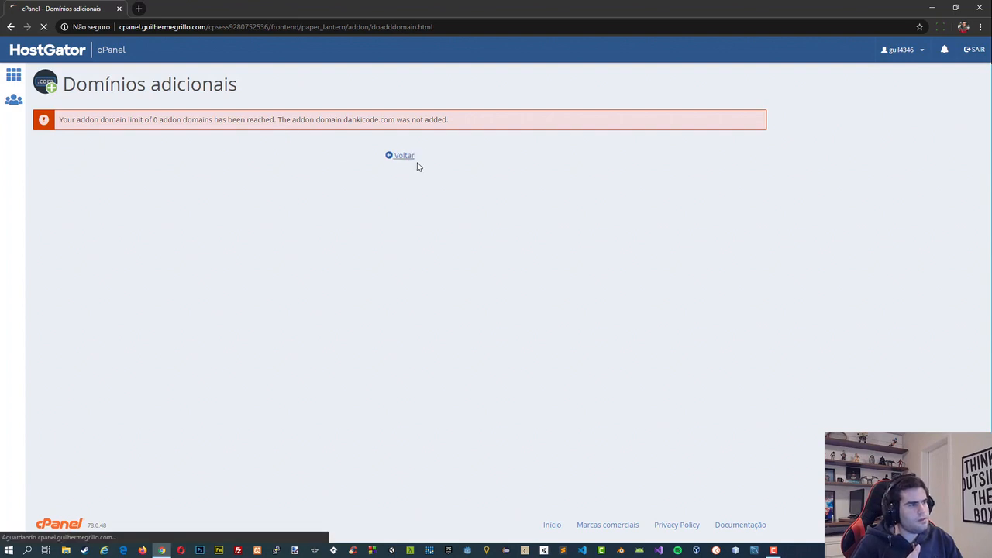
From the cPanel home page, open Domínio alternativo (Aliases) and try to add dankicode.com as an alias.
left_click(13, 74)
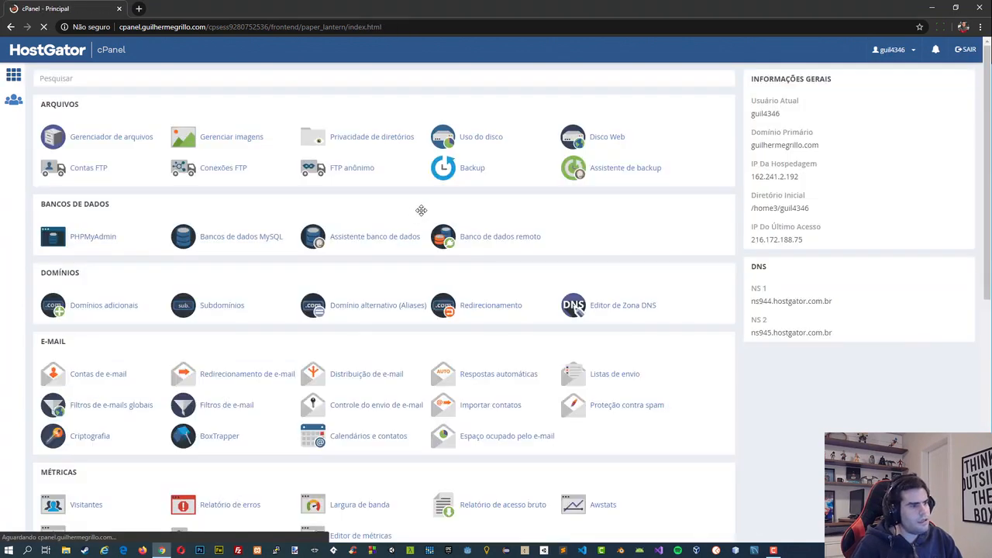
left_click(397, 307)
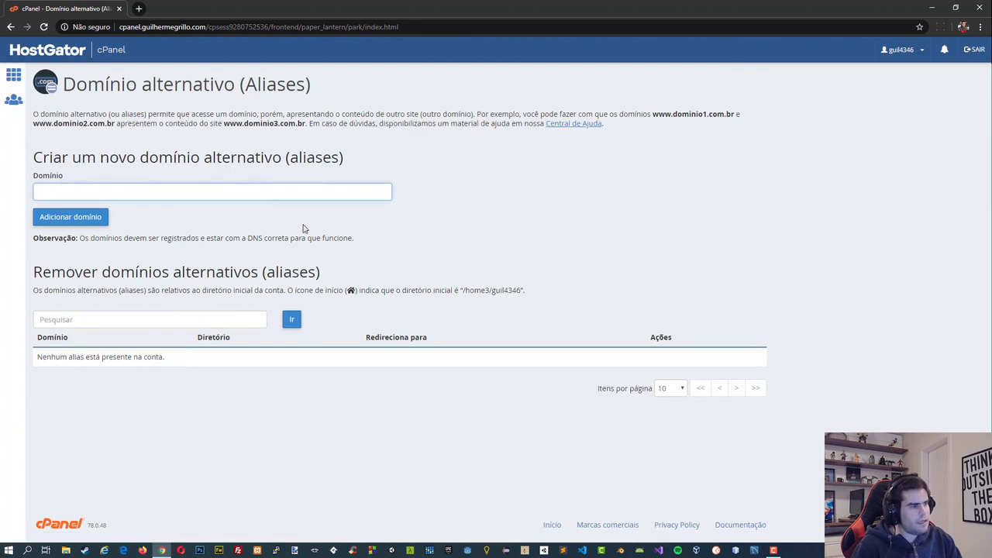
type("dankicode.com")
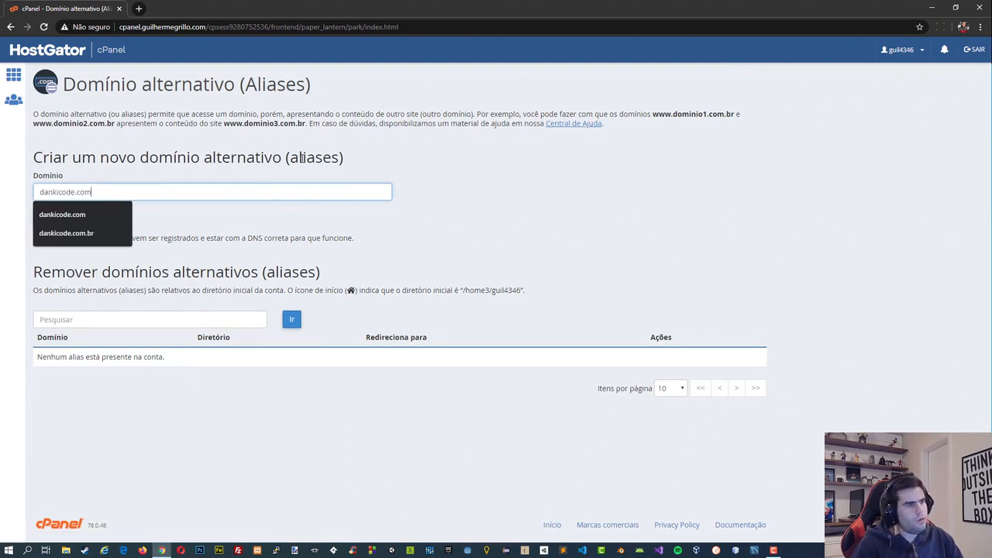
left_click(285, 148)
left_click(82, 217)
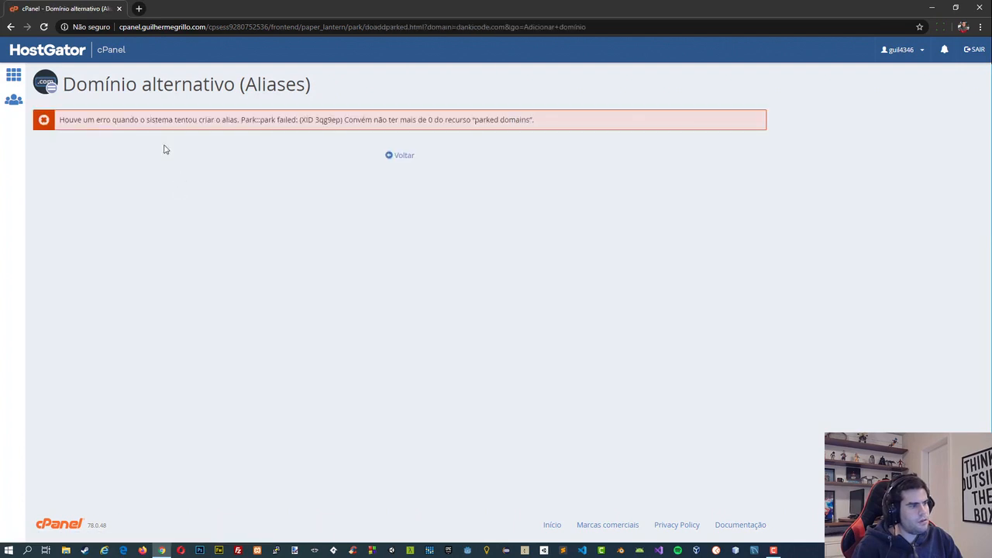
Read the alias error, return to the cPanel home page and open Contas de e-mail to view the existing accounts.
left_click_drag(362, 121, 389, 121)
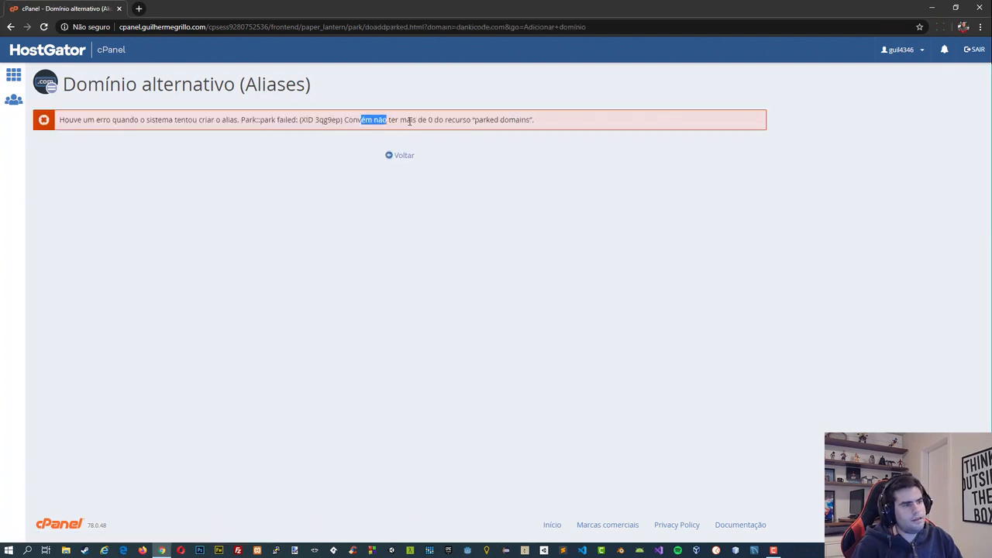
left_click(410, 121)
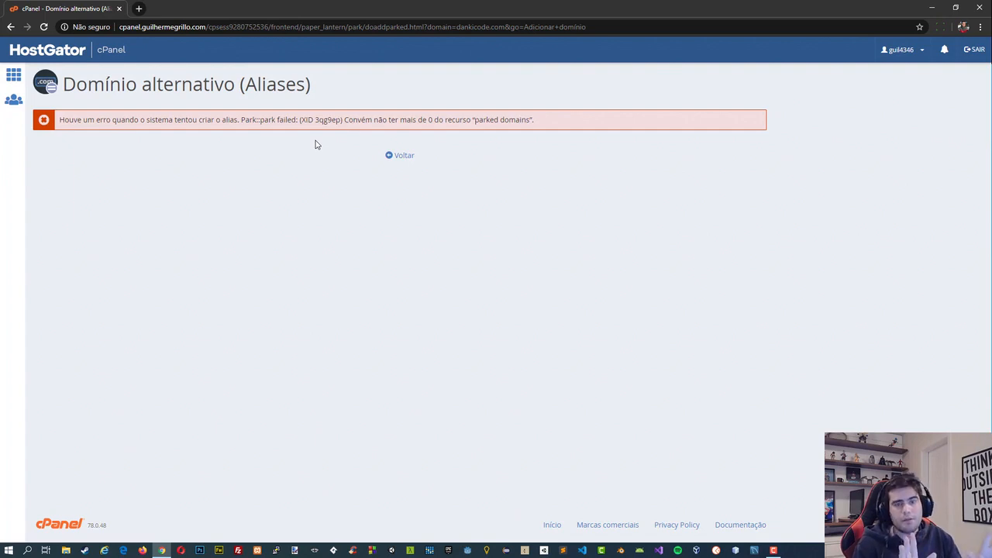
left_click(13, 74)
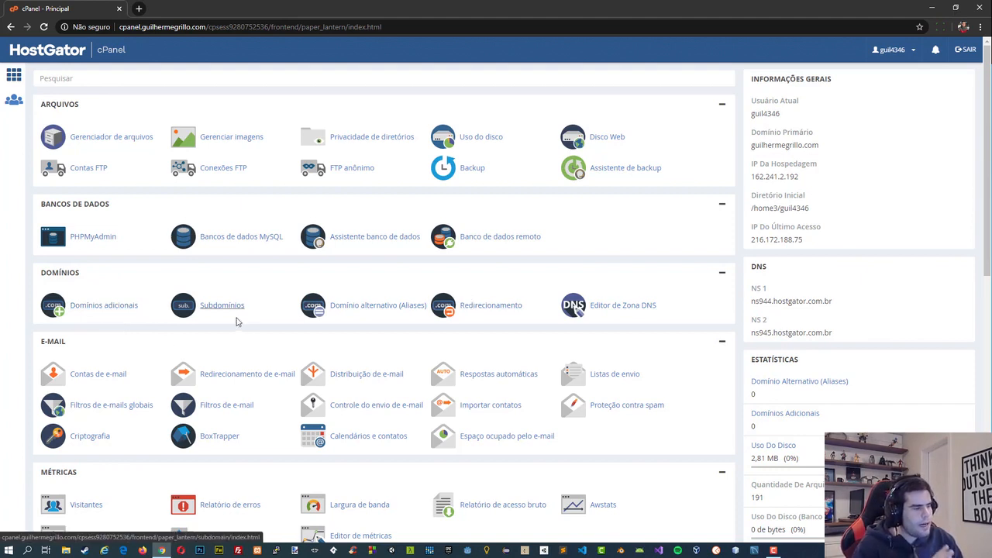
left_click(93, 375)
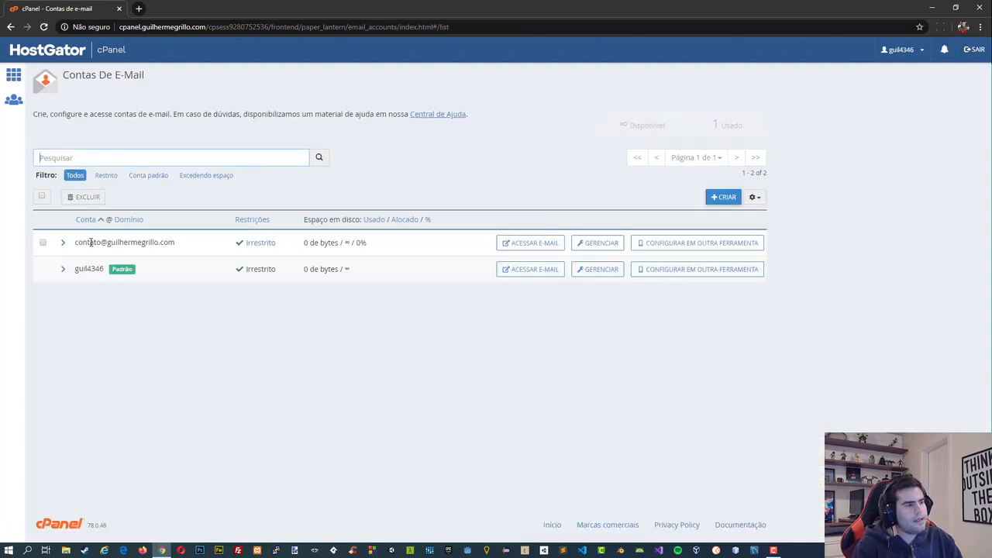
left_click_drag(91, 243, 112, 244)
left_click(113, 244)
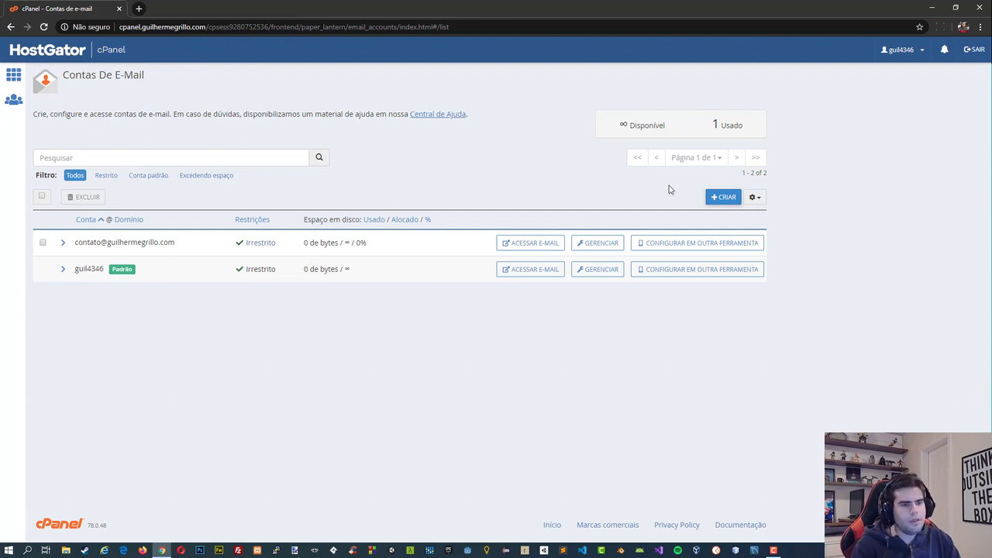
Start creating an email account on the main domain with the username suporte.
left_click(722, 197)
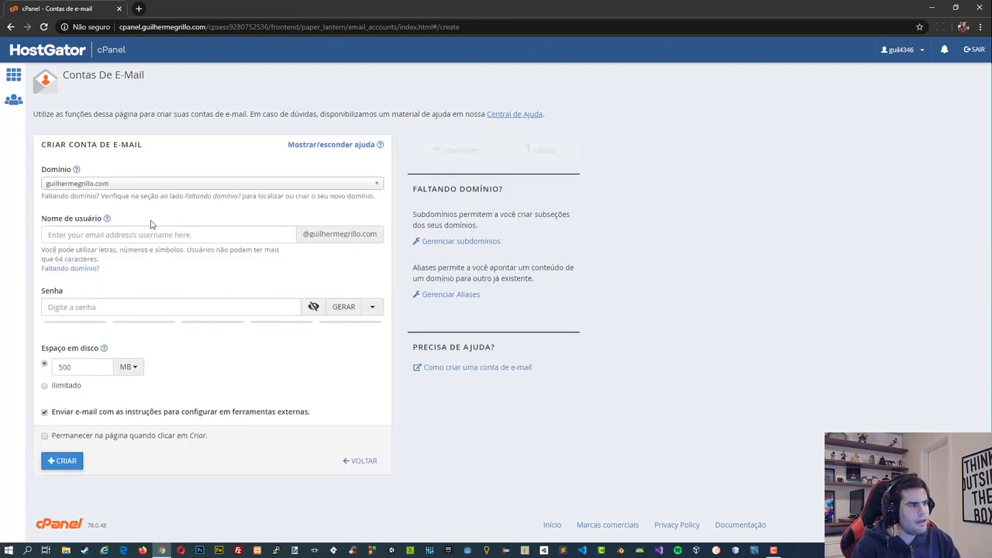
left_click(150, 231)
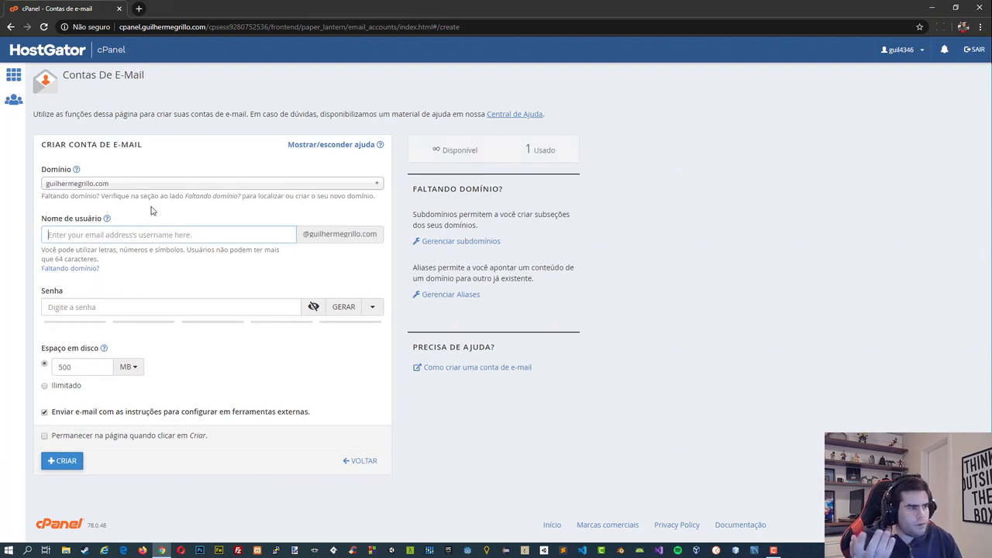
type("suporte")
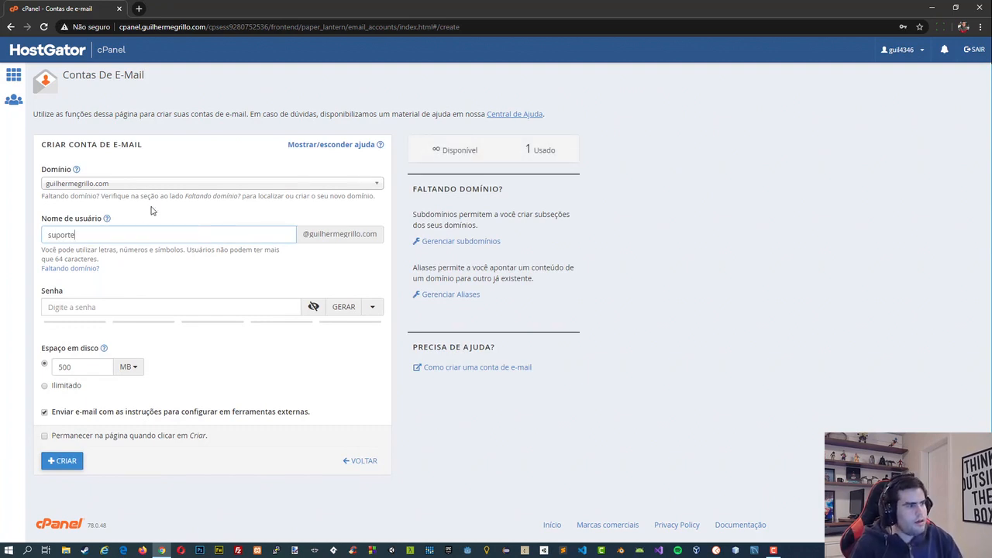
key("Tab")
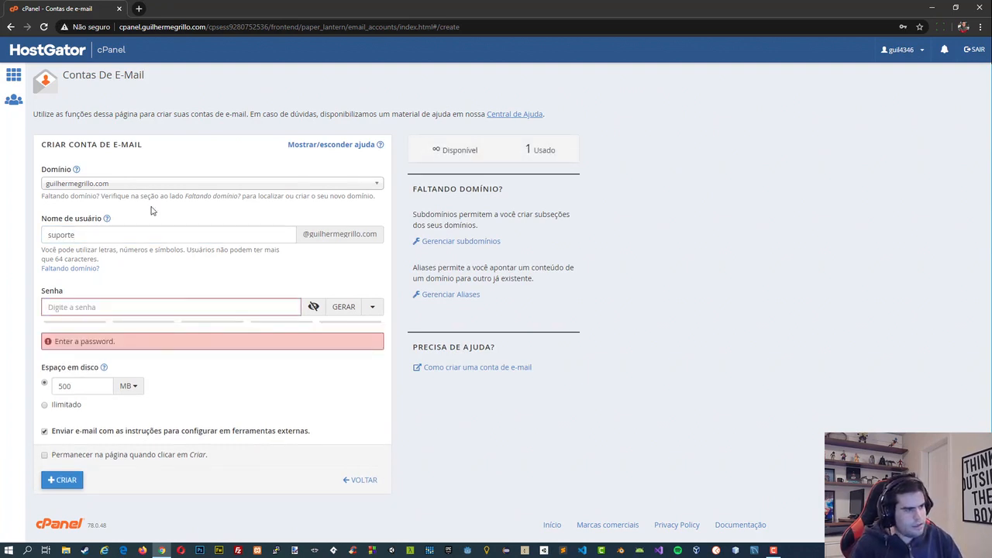
Enter a strong account password, create the email account with 500 MB of disk space, and dismiss the browser's save-password offer.
type("123")
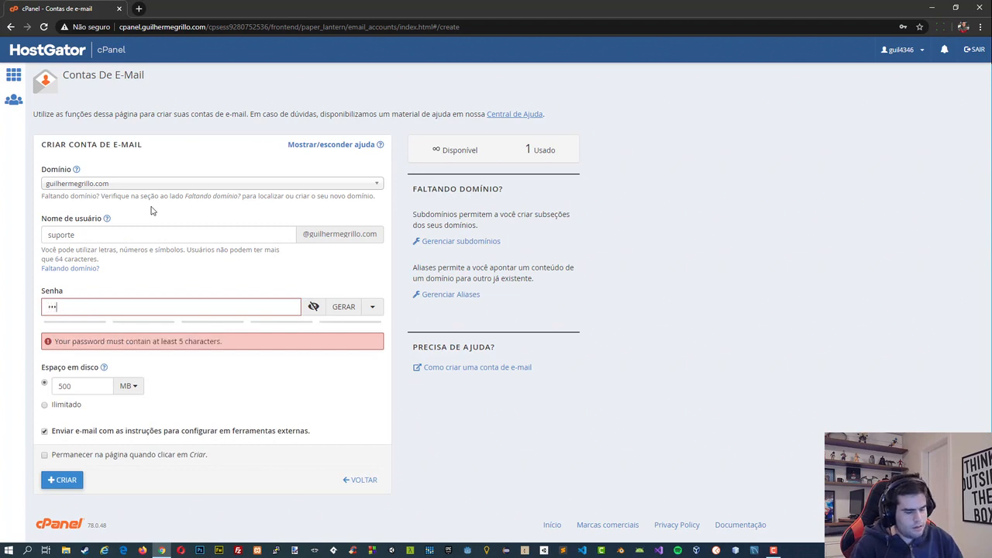
type("••••••")
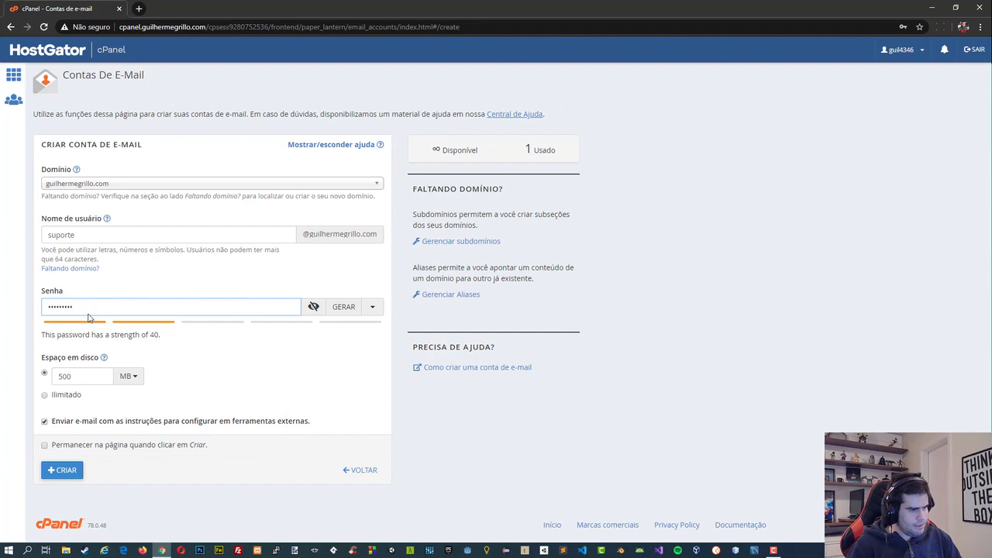
key("ctrl+a")
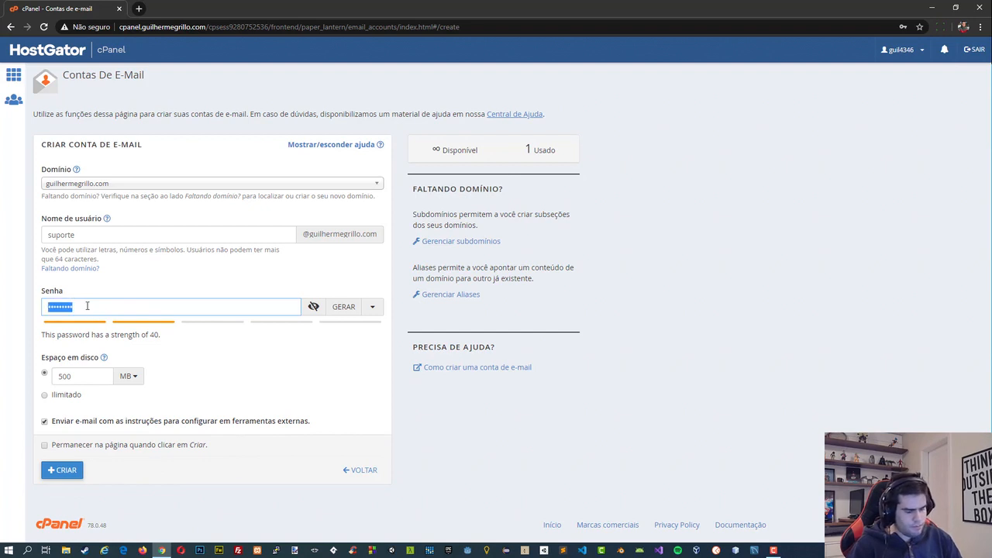
type("•••••••••••••••")
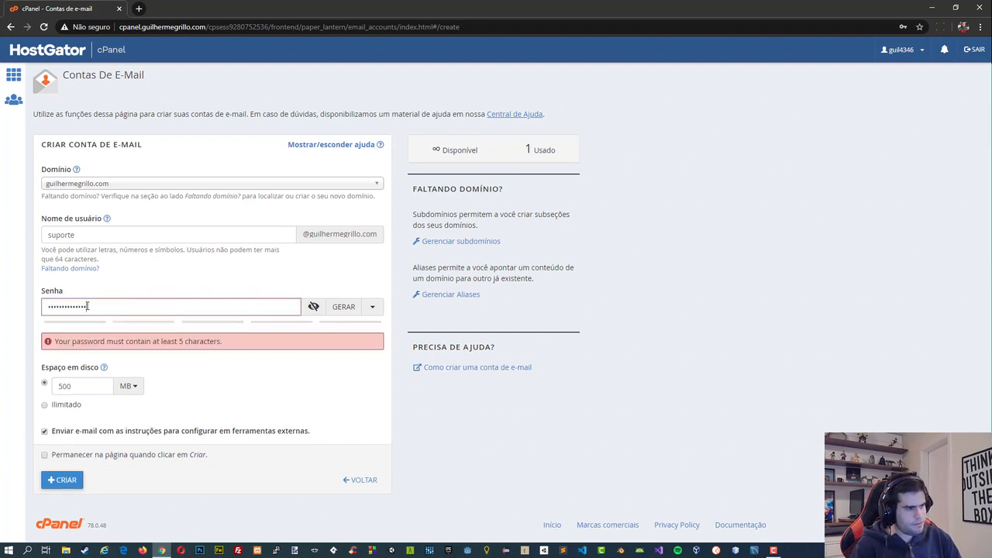
left_click(48, 469)
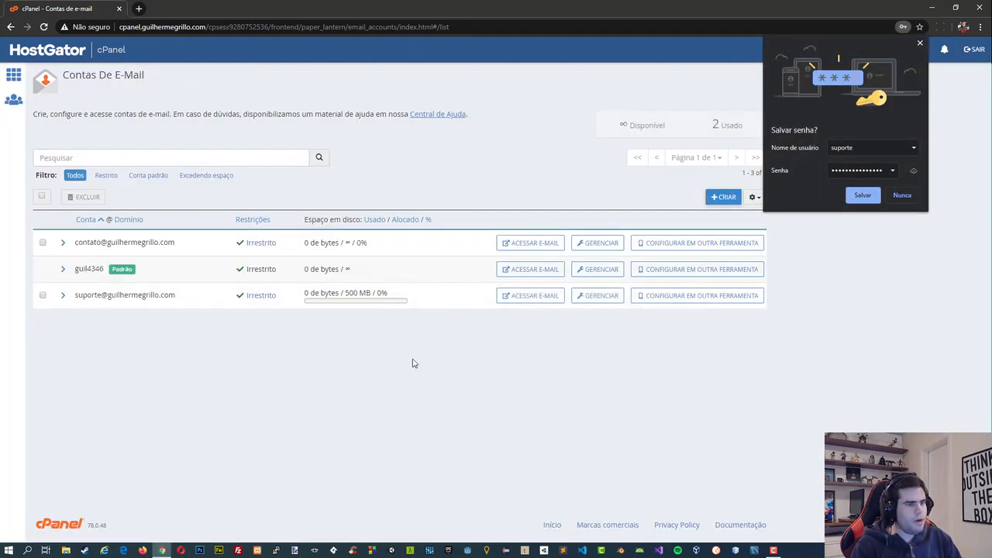
left_click(920, 43)
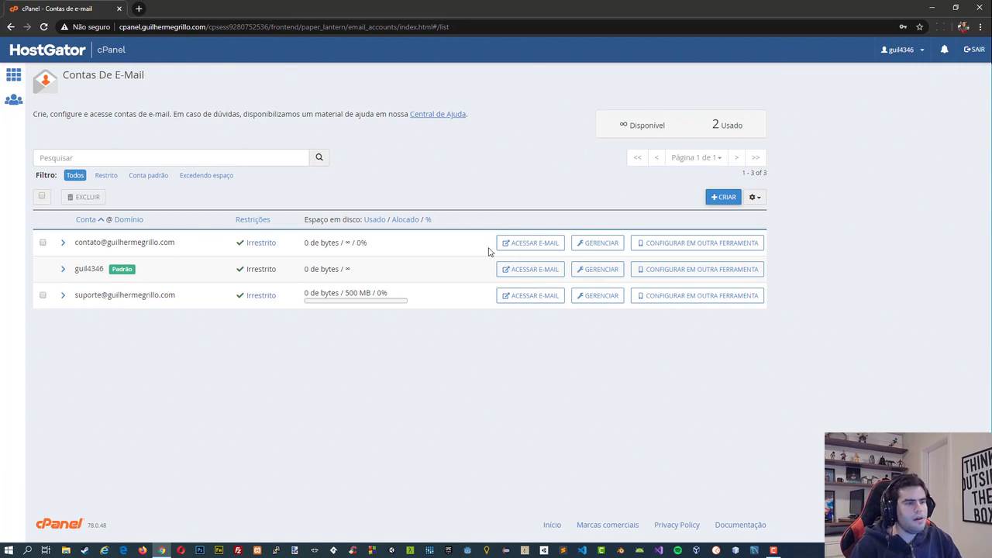
Access the suporte account's mailbox in Roundcube, then close the webmail and leave a new blank tab open.
left_click(525, 295)
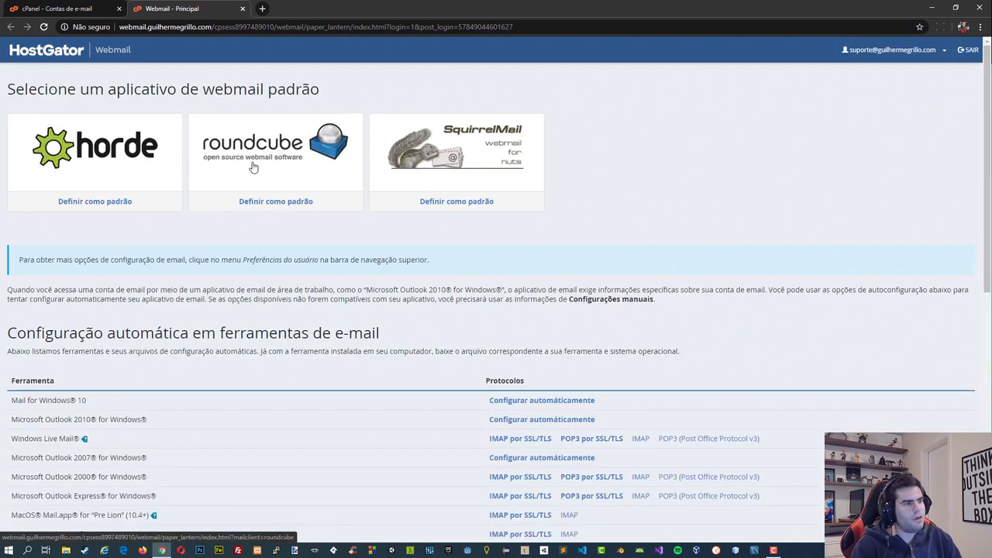
left_click(247, 167)
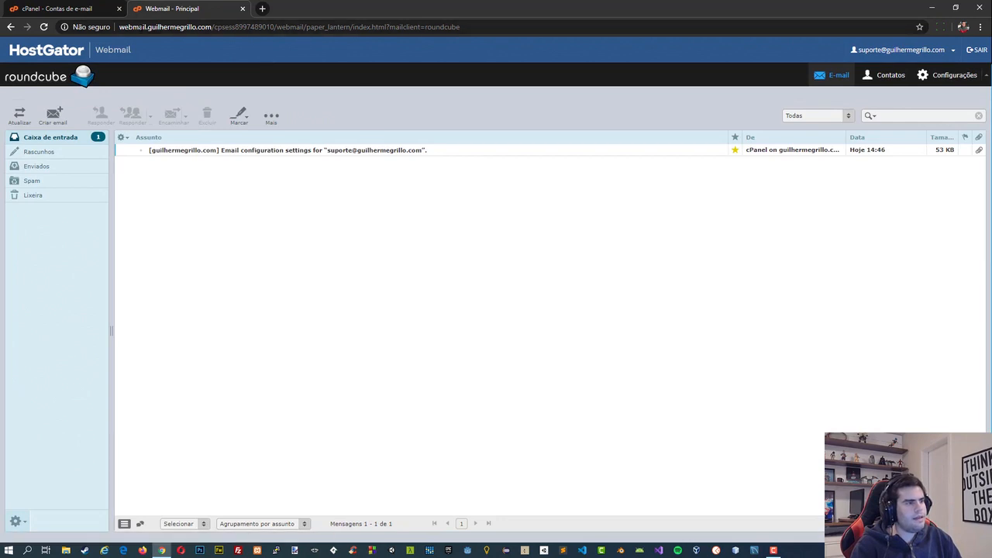
left_click(262, 9)
left_click(236, 10)
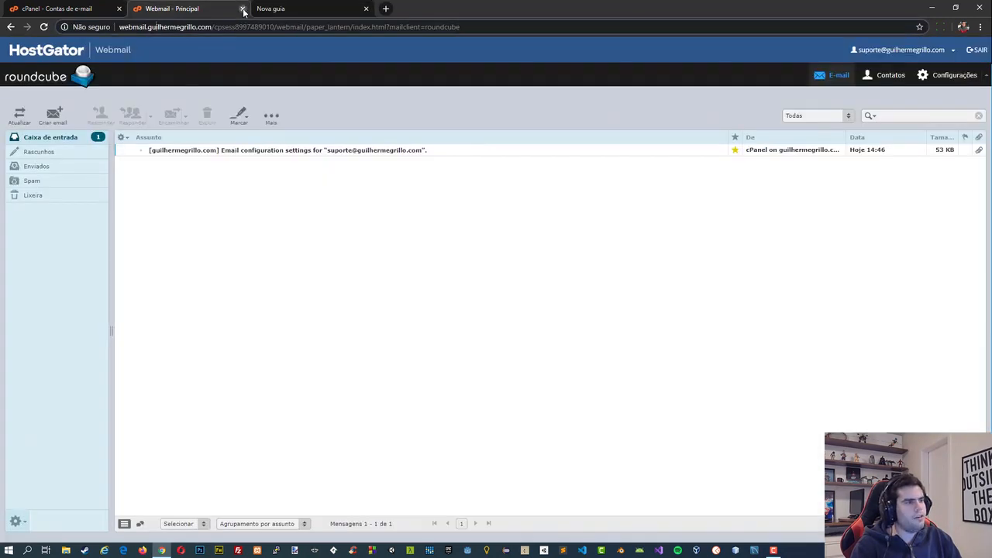
left_click(243, 9)
Load the main domain's webmail subdomain to view the login page, then close that tab.
type("wev")
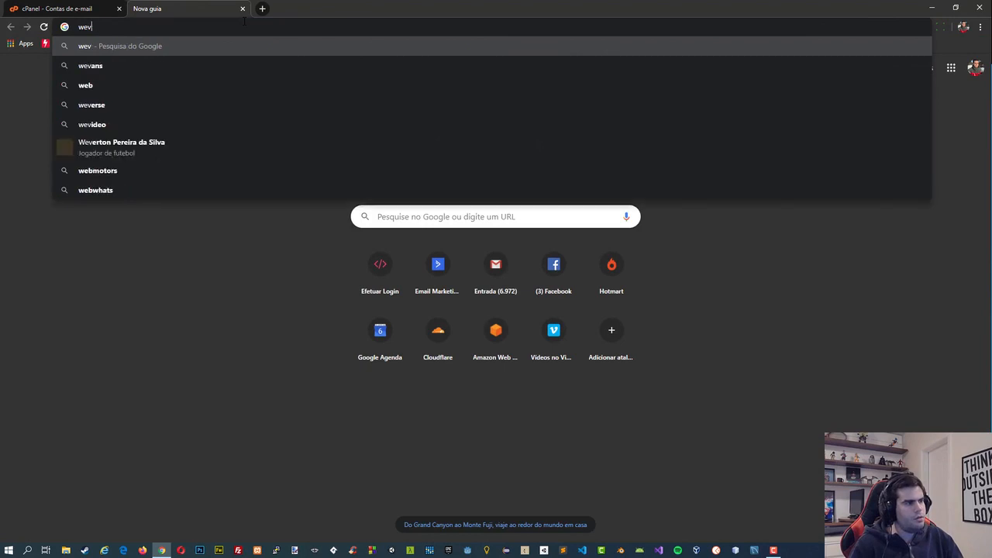
key("BackSpace")
type("bmail.guilherm")
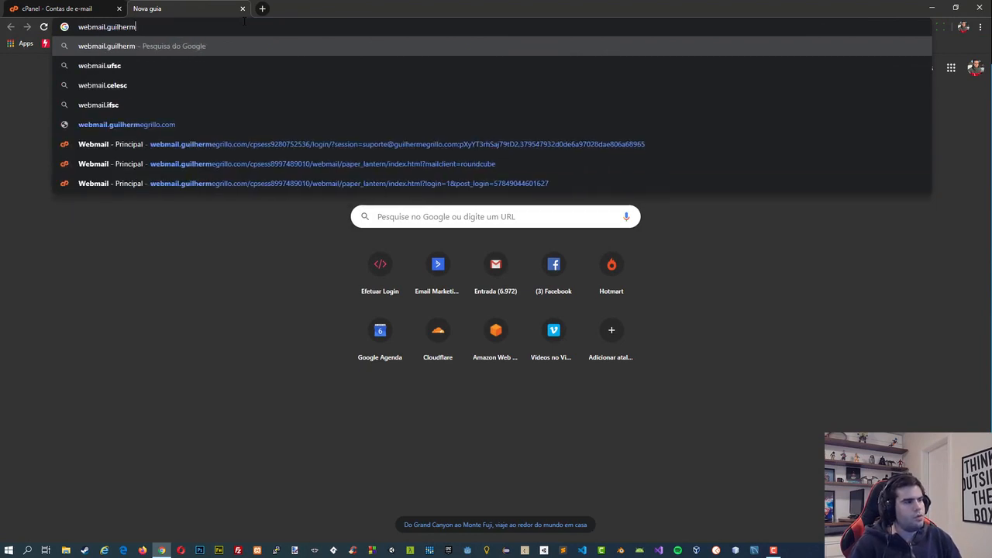
type("egril")
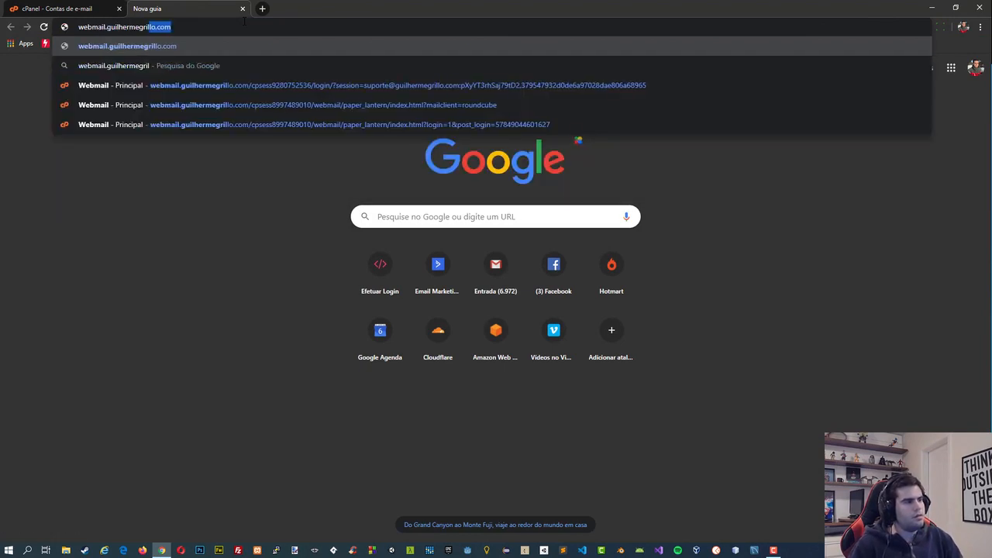
key("Return")
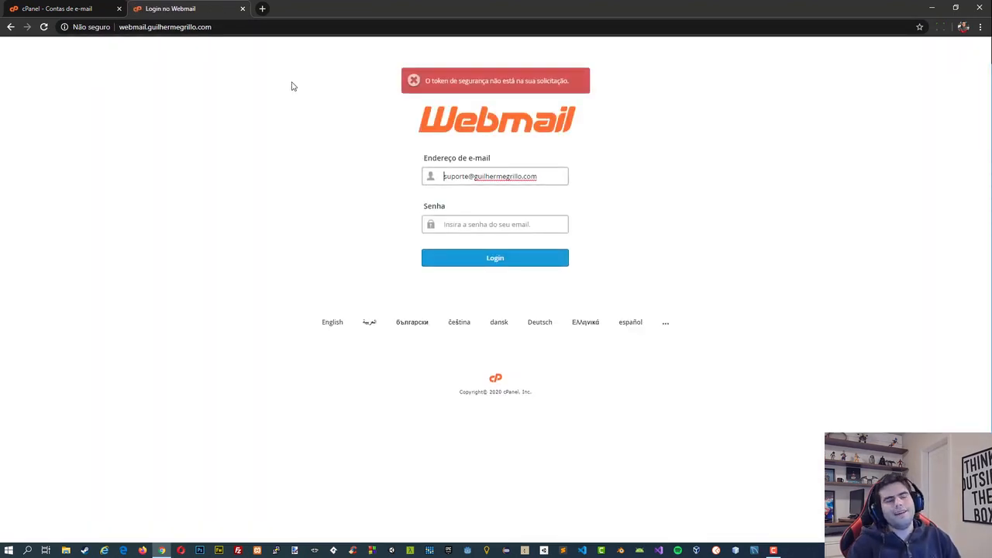
left_click(242, 9)
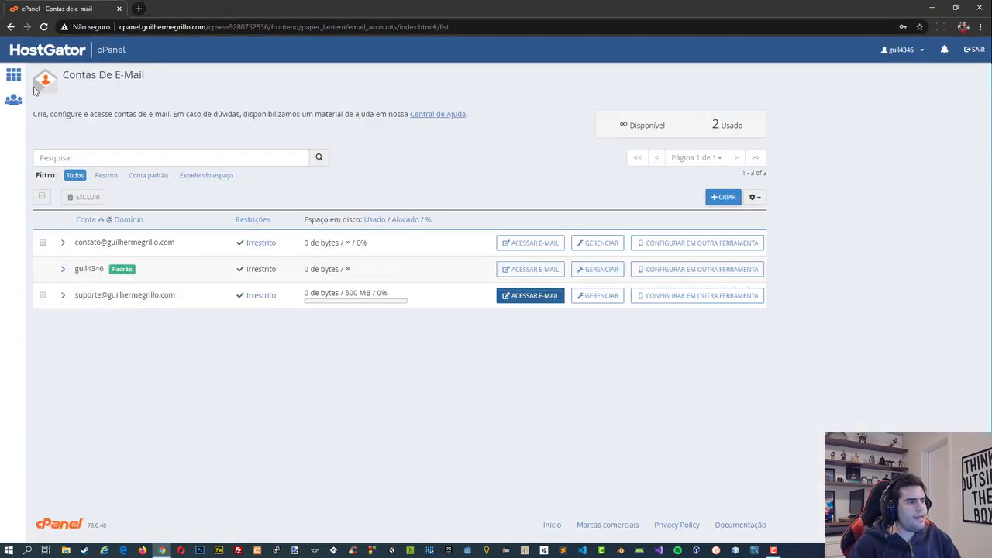
Return to the cPanel home page and open Uso do disco to examine the disk usage of each directory.
left_click(13, 74)
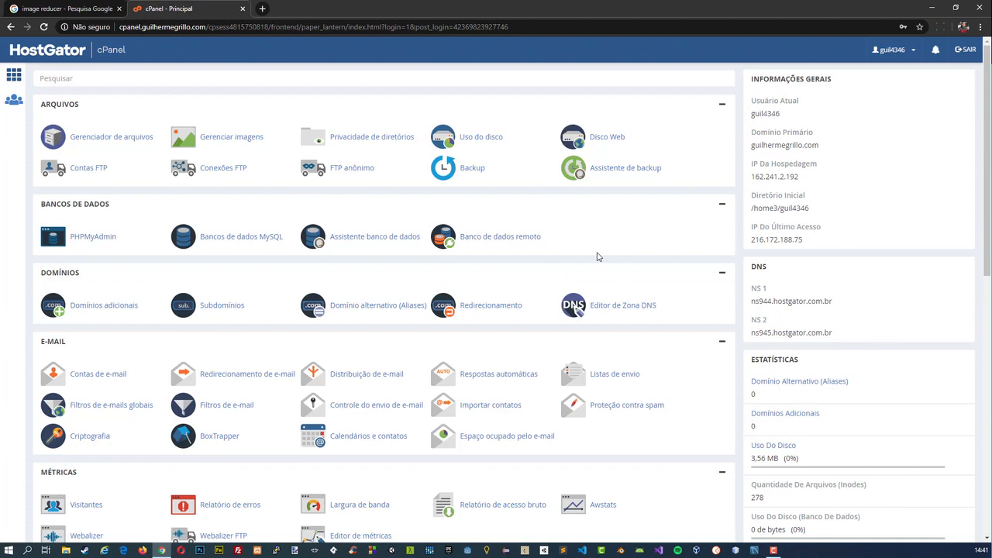
left_click(482, 144)
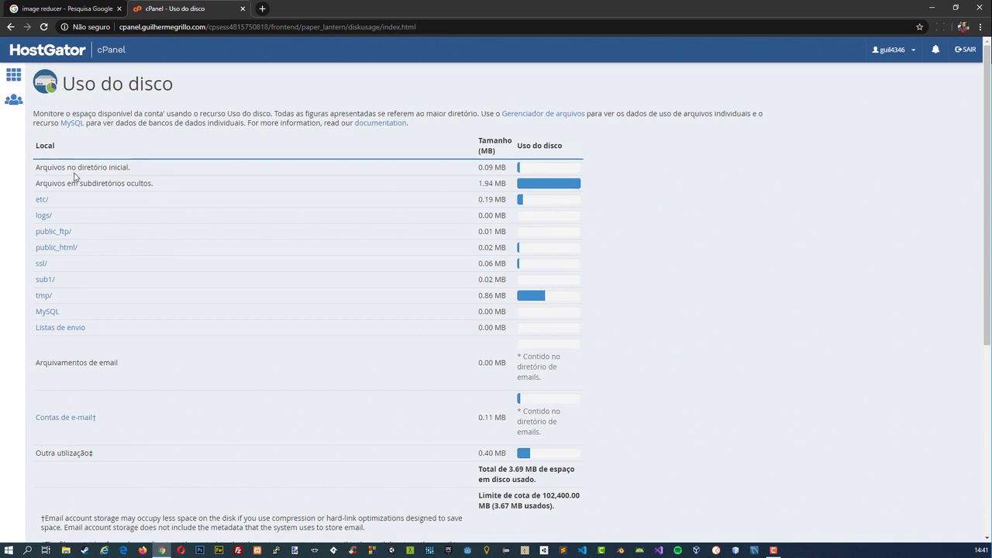
left_click(101, 168)
left_click_drag(94, 168, 104, 187)
left_click(104, 186)
Open the main domain's website in a new tab to check the page, then return to the disk usage report.
left_click(263, 8)
type("gui")
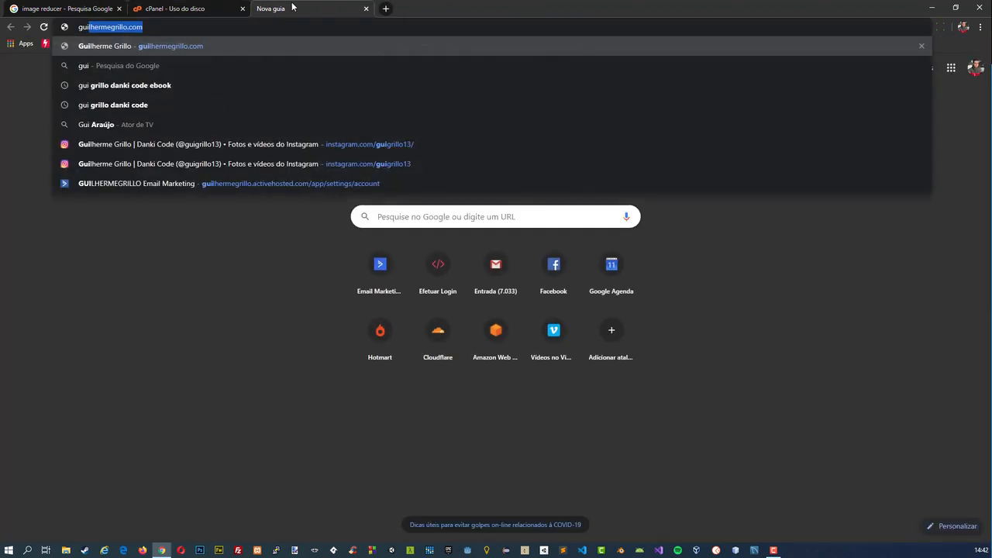
key("Return")
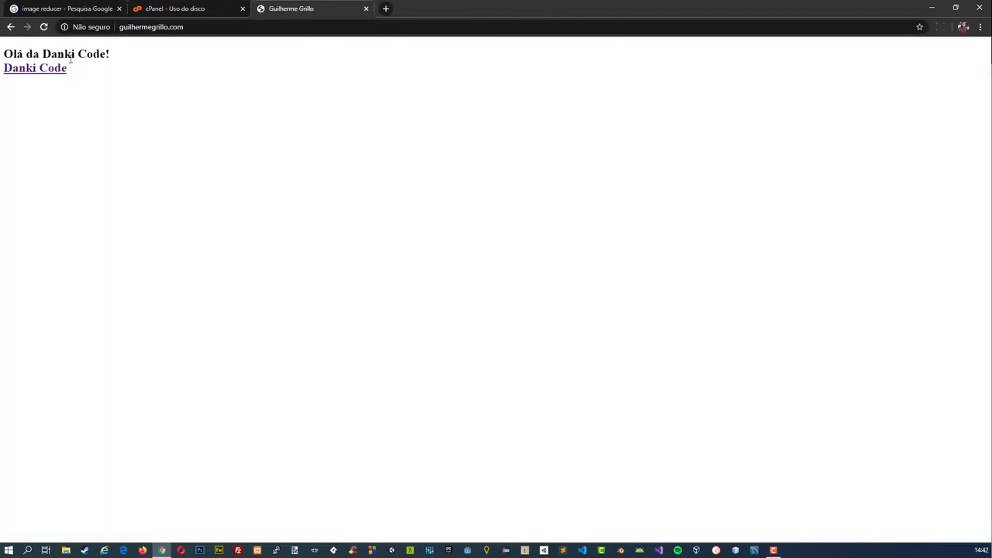
left_click(179, 7)
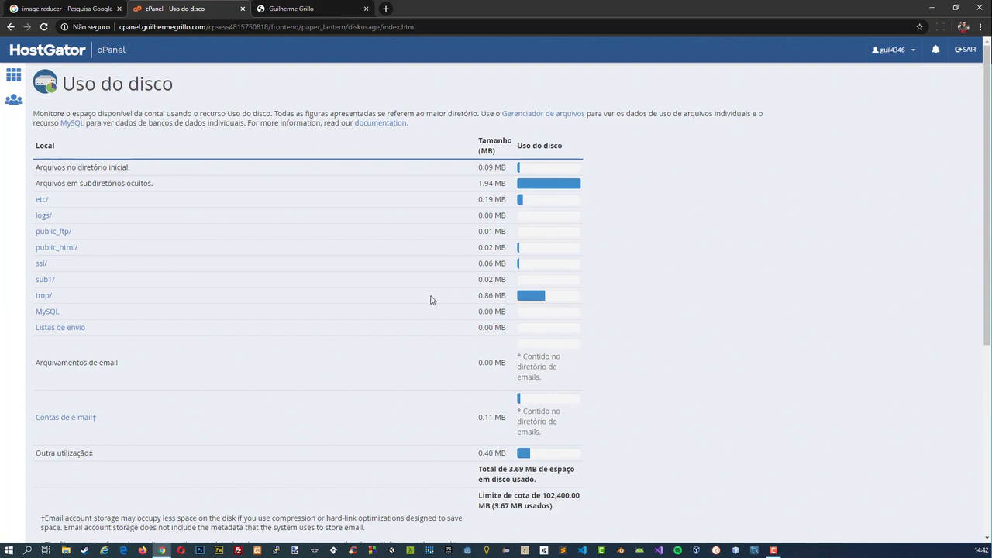
From the cPanel home page, open Gerenciador de arquivos and browse to the tmp/awstats folder.
left_click(10, 54)
left_click(116, 143)
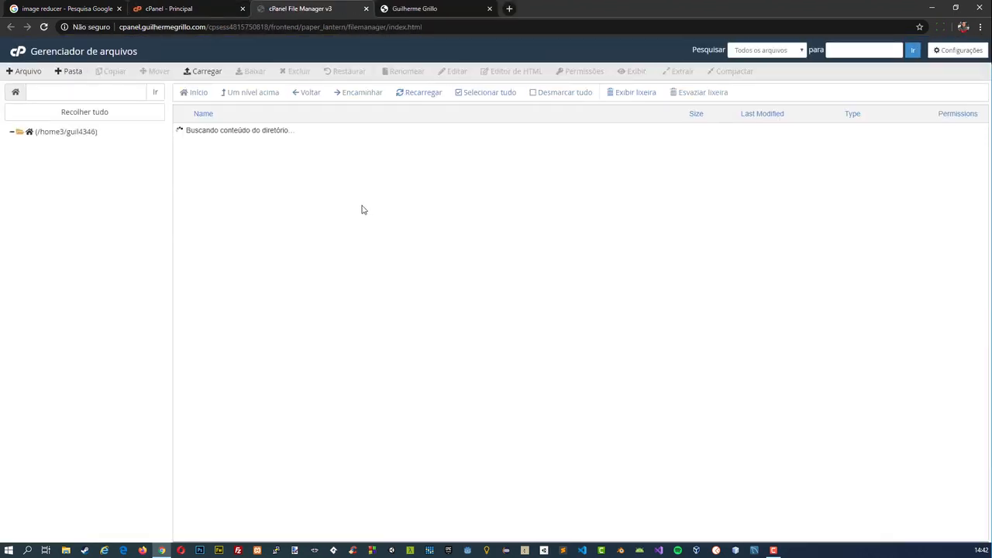
double_click(190, 247)
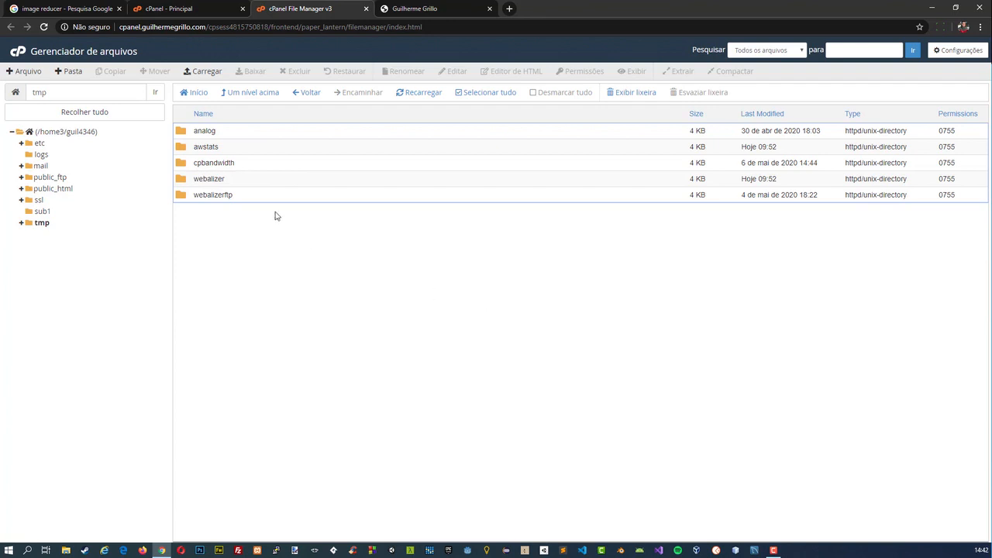
double_click(185, 149)
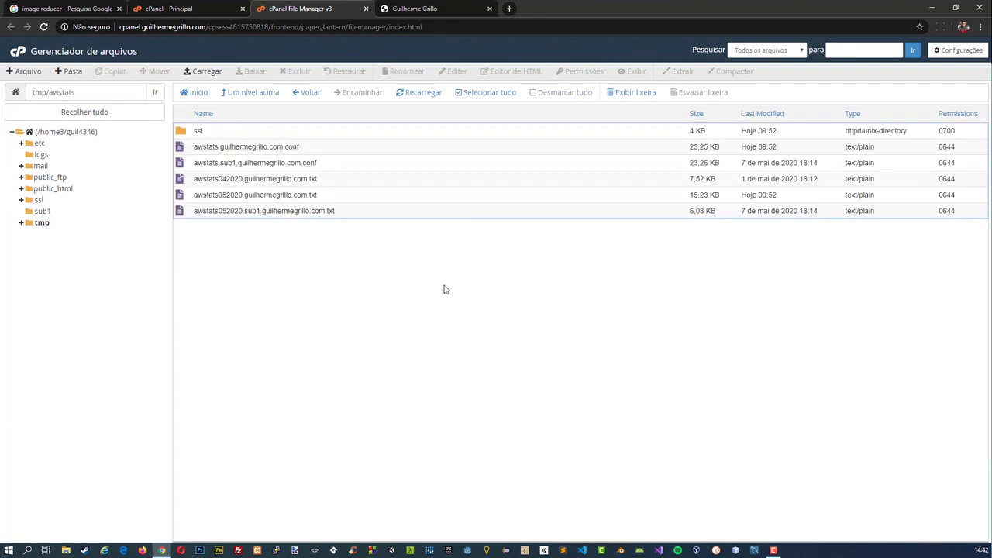
Download the main domain's awstats052020 text file, examine its statistics in Sublime Text, then close it and return to the file manager.
left_click(313, 198)
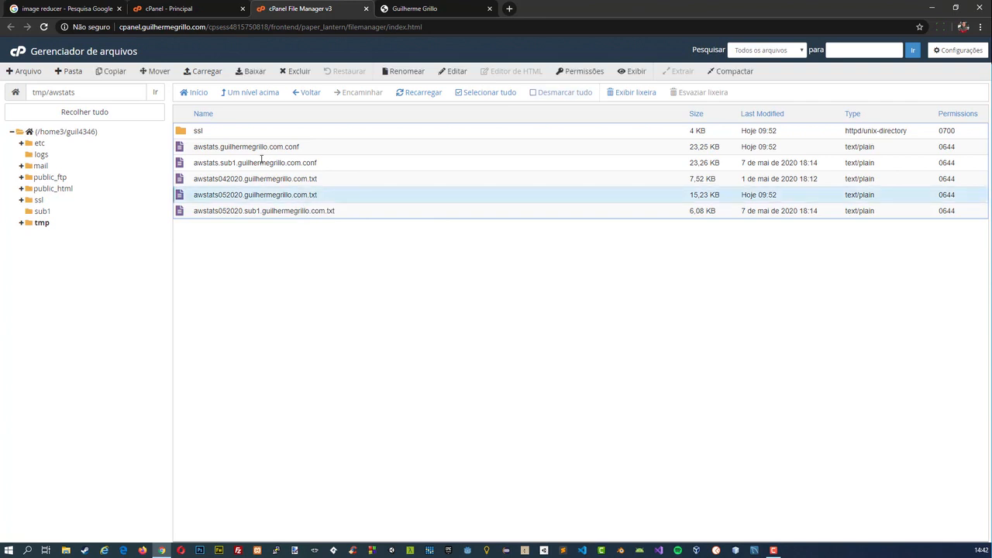
left_click(251, 71)
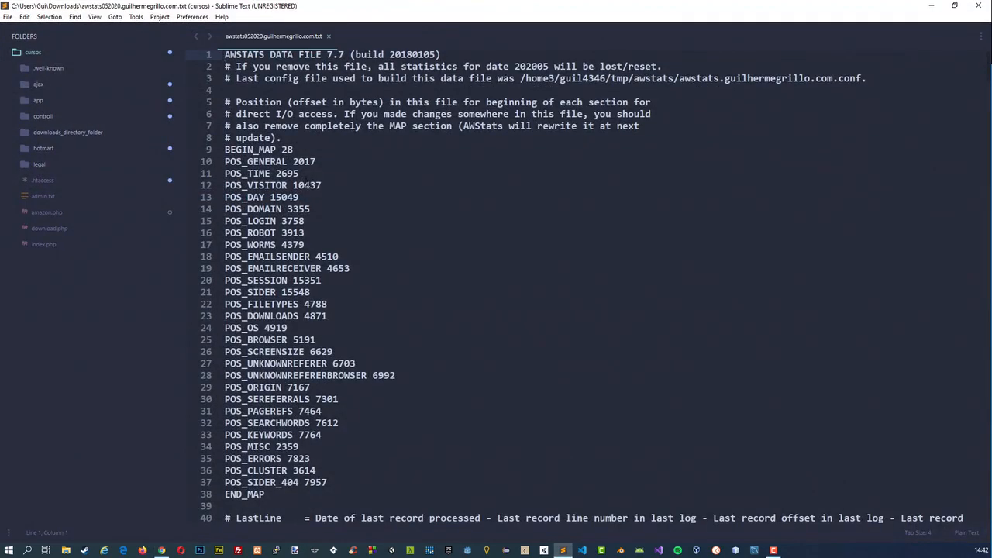
scroll(351, 209, "down", 20)
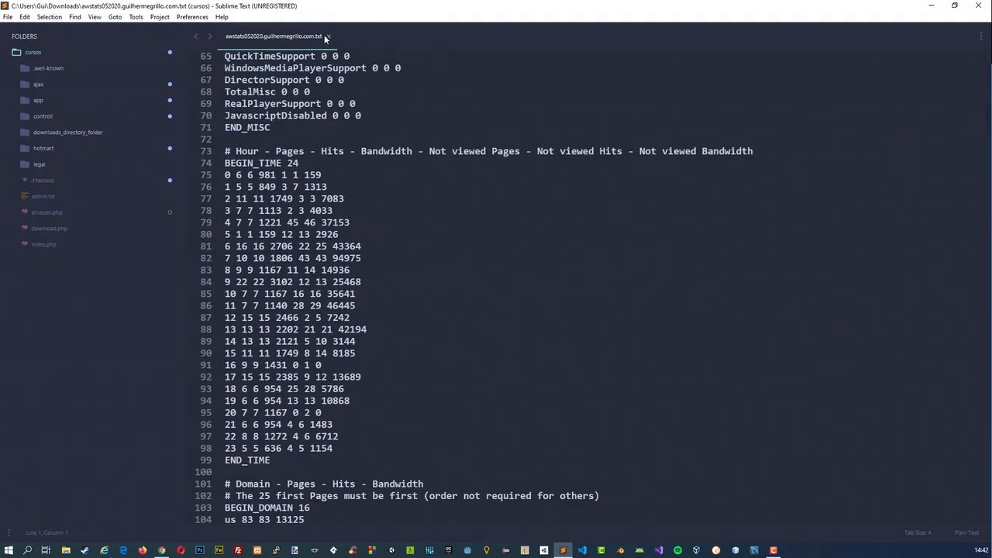
left_click(327, 37)
key("ctrl+w")
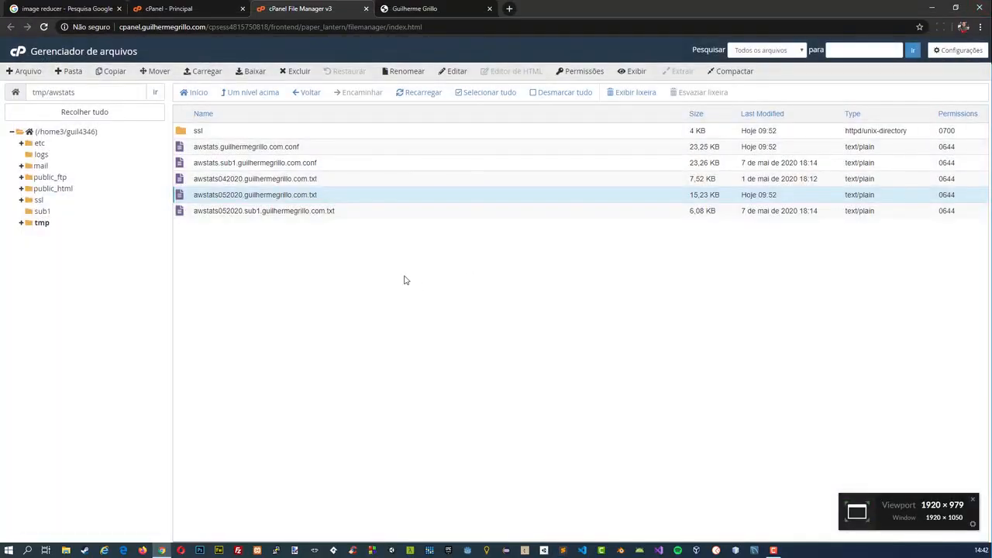
Reopen Uso do disco from the cPanel home page and examine the size of the public_html directory.
left_click(136, 6)
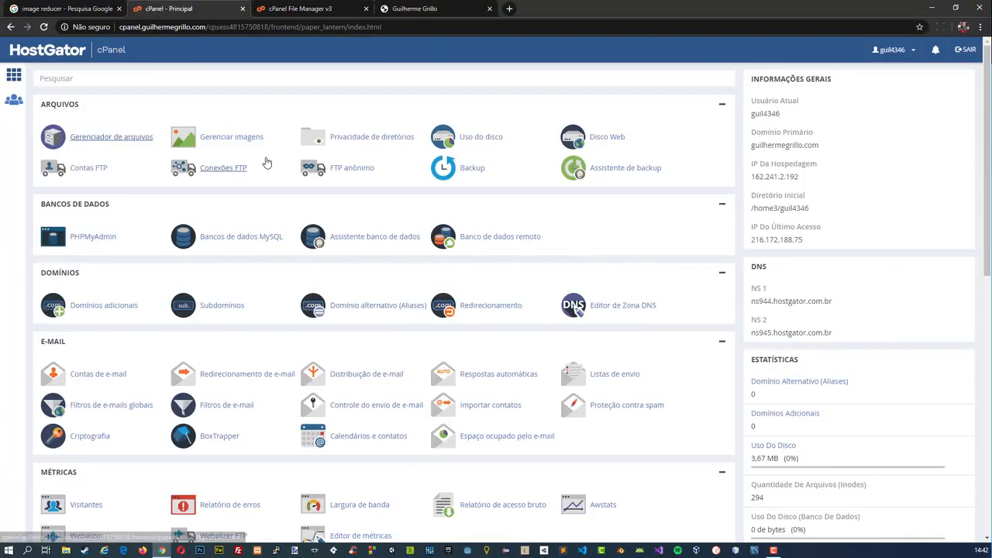
left_click(96, 5)
left_click(182, 7)
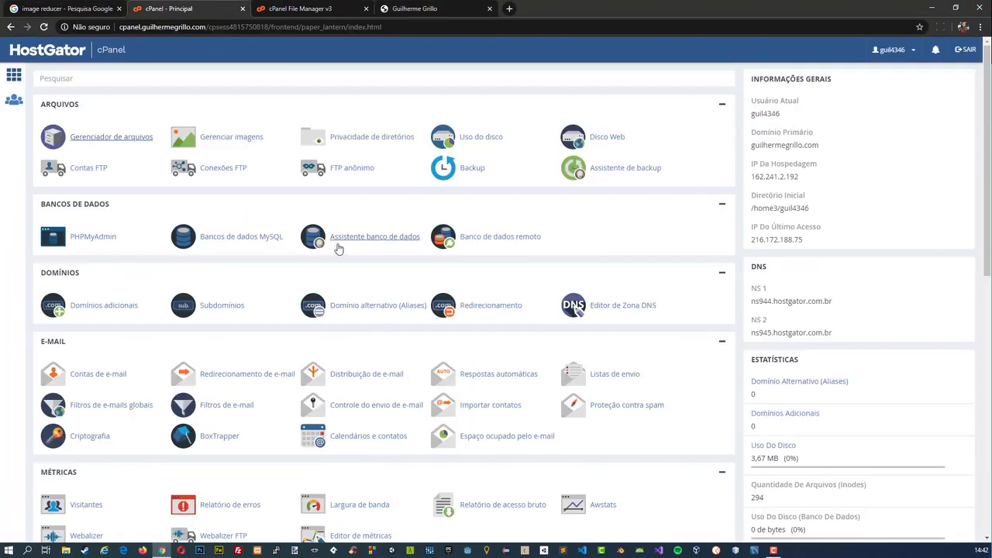
left_click(481, 137)
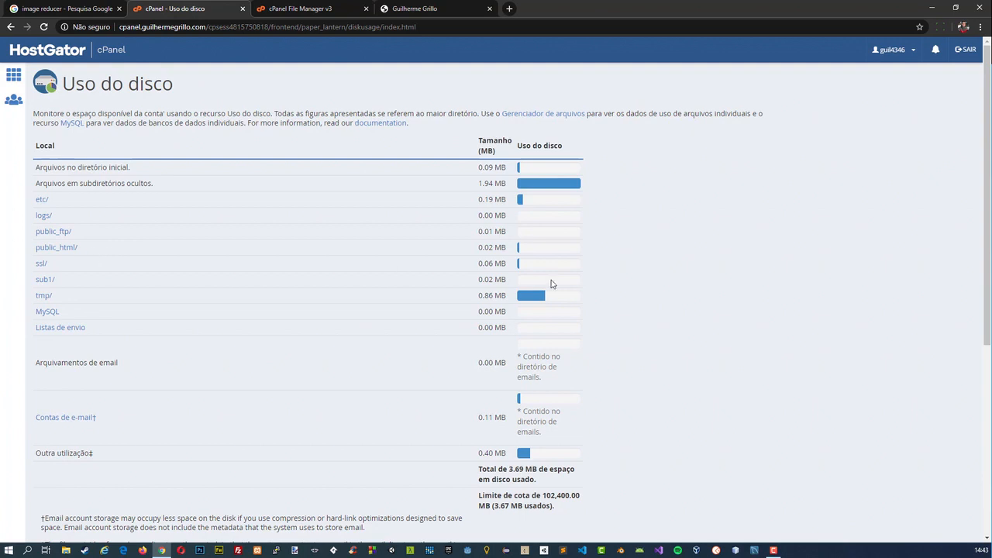
left_click_drag(479, 252, 502, 249)
left_click(500, 249)
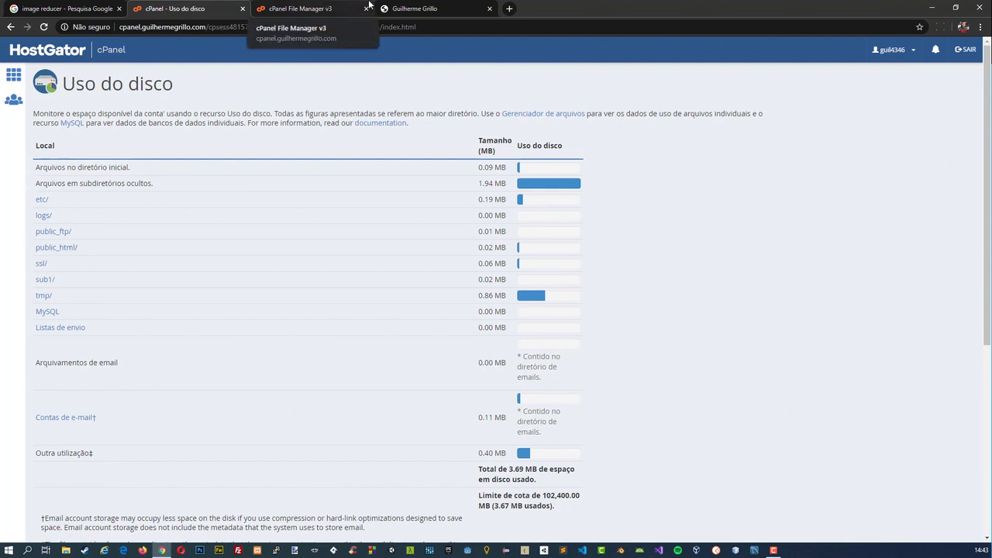
Close the file manager and disk usage pages and return to the image reducer search results.
left_click(331, 5)
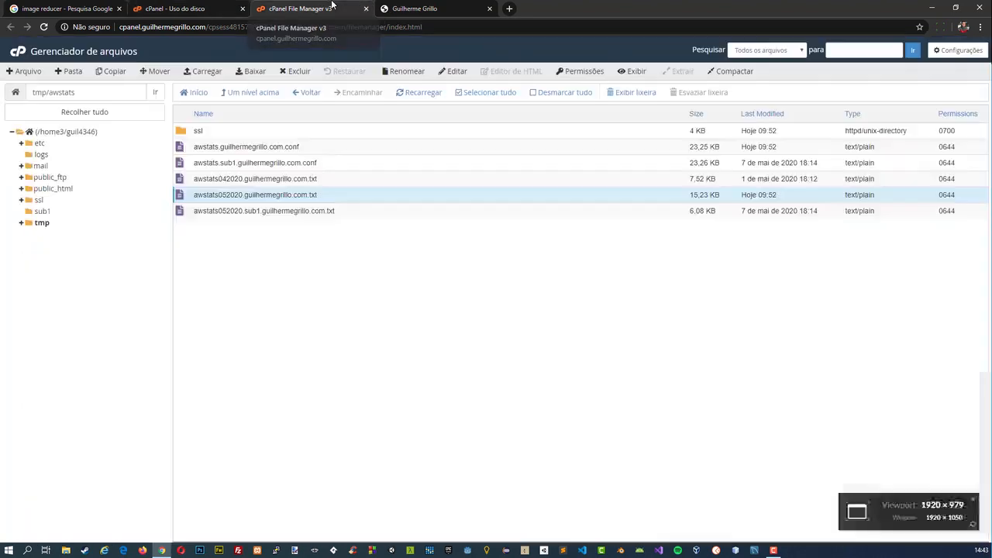
left_click(365, 9)
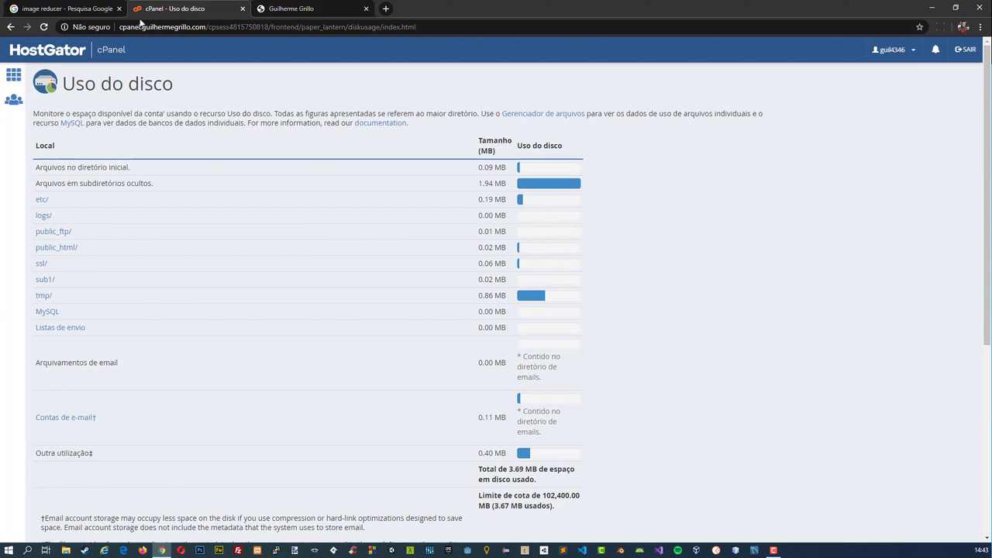
left_click(241, 9)
left_click(78, 8)
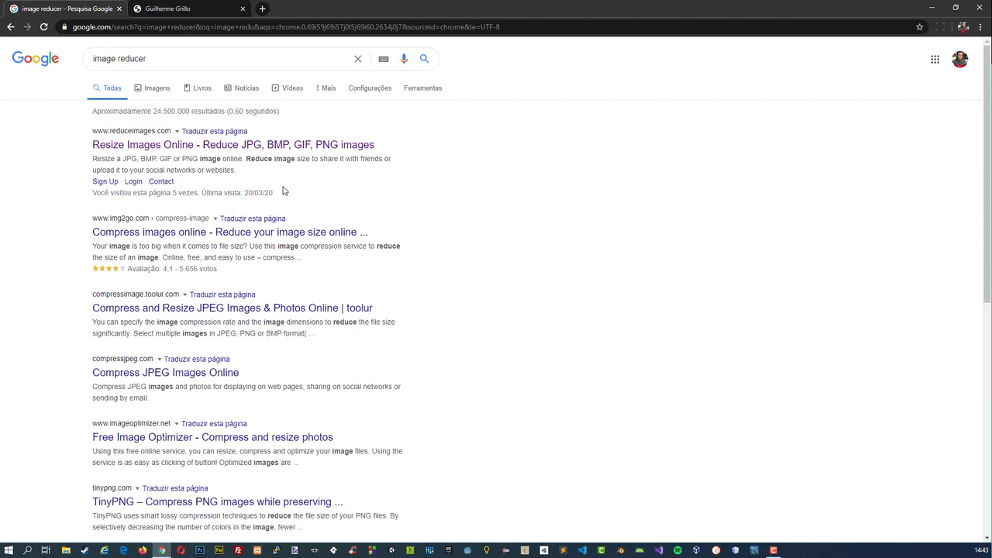
Look at the main domain's website, and open the Reduce Images site from the search results.
left_click(209, 6)
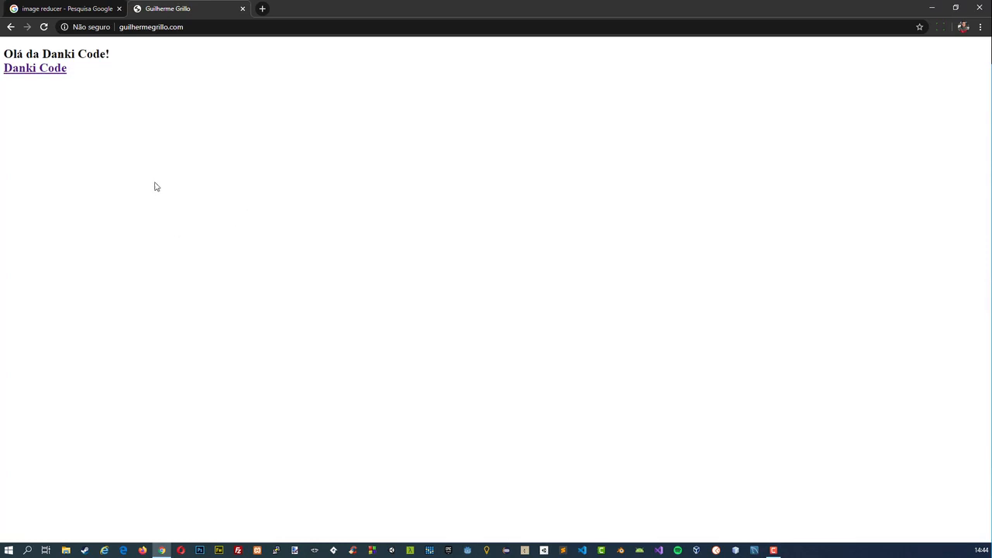
left_click(77, 8)
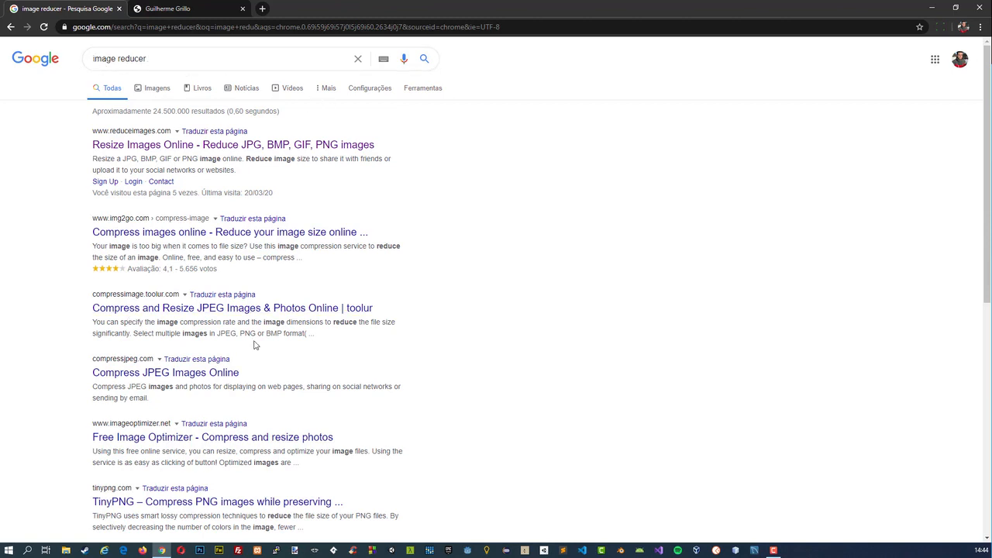
left_click(126, 149)
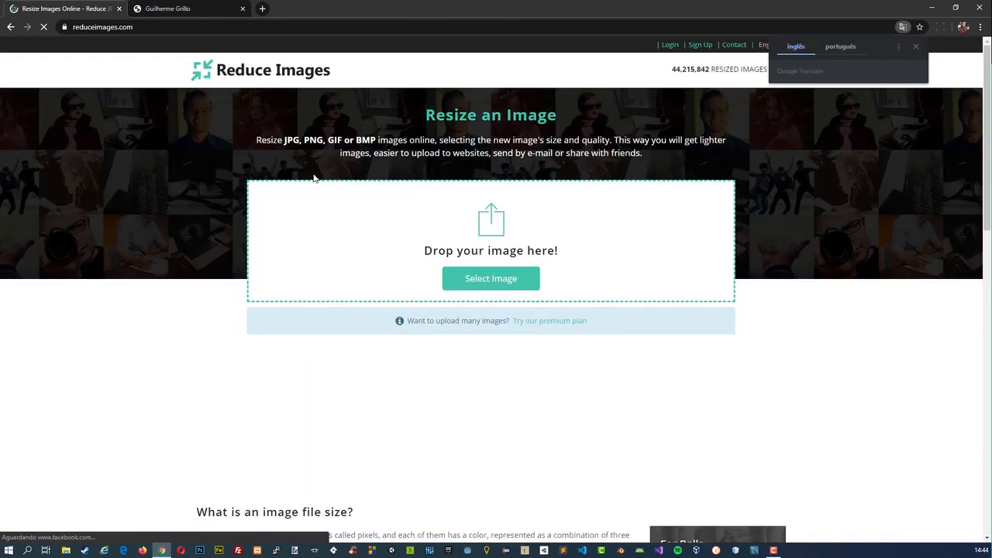
left_click(193, 9)
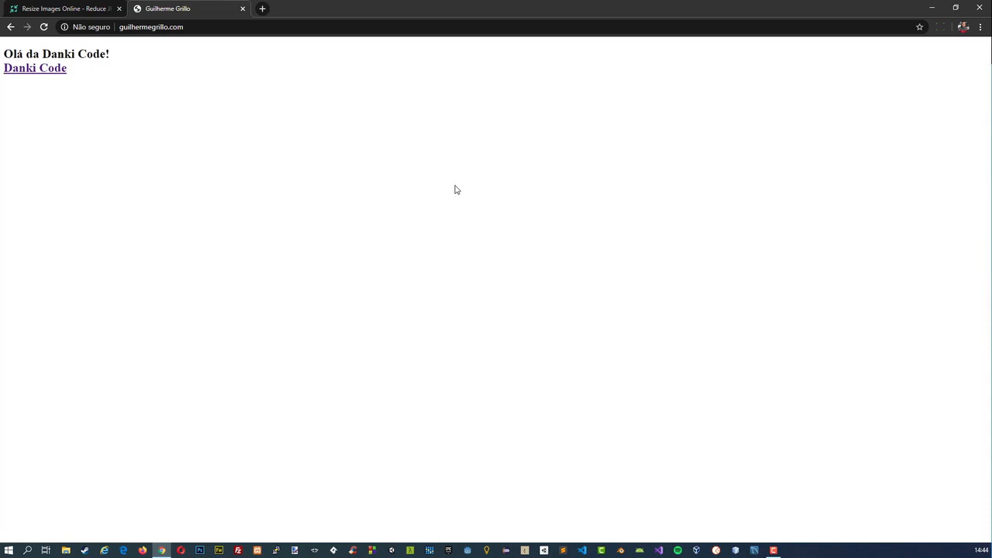
left_click(93, 9)
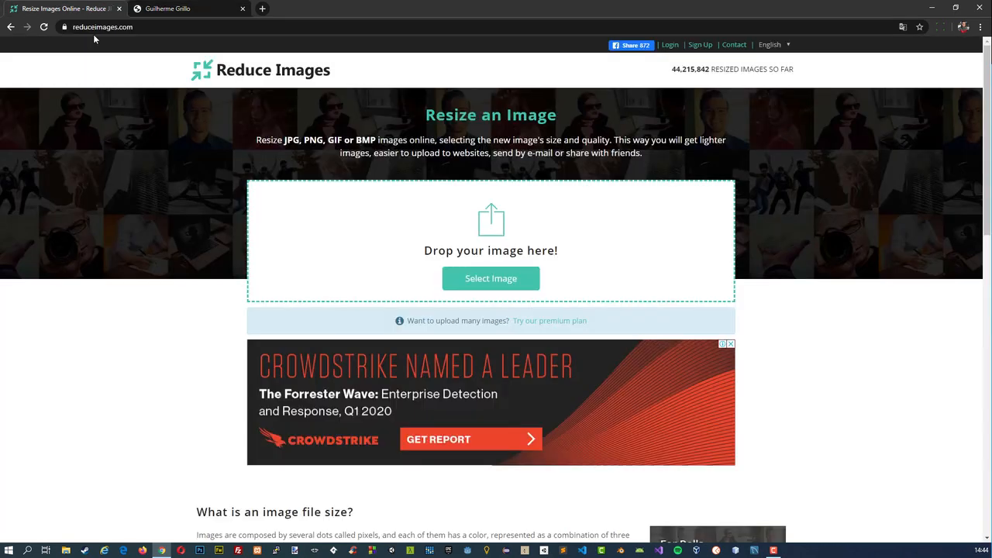
left_click(475, 280)
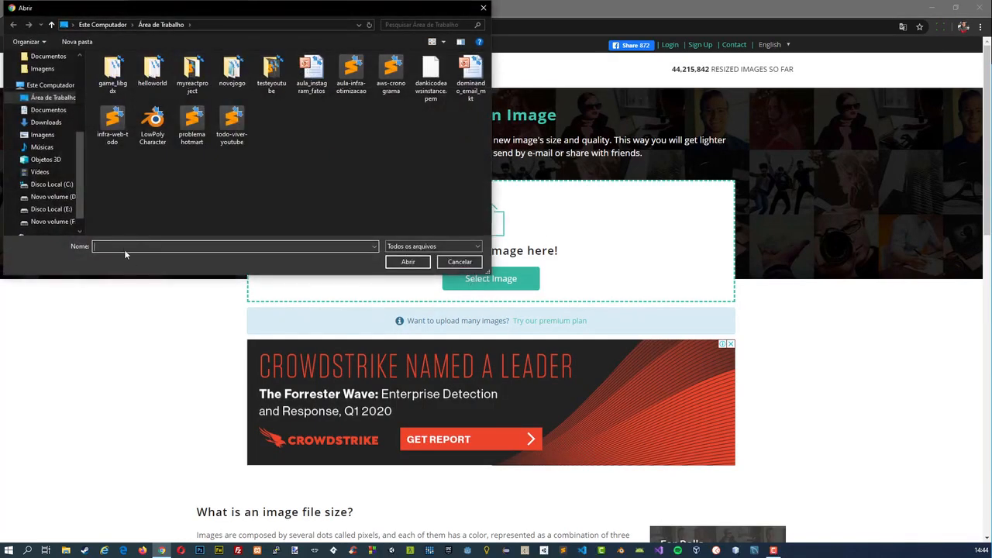
scroll(44, 151, "up", 5)
left_click(32, 88)
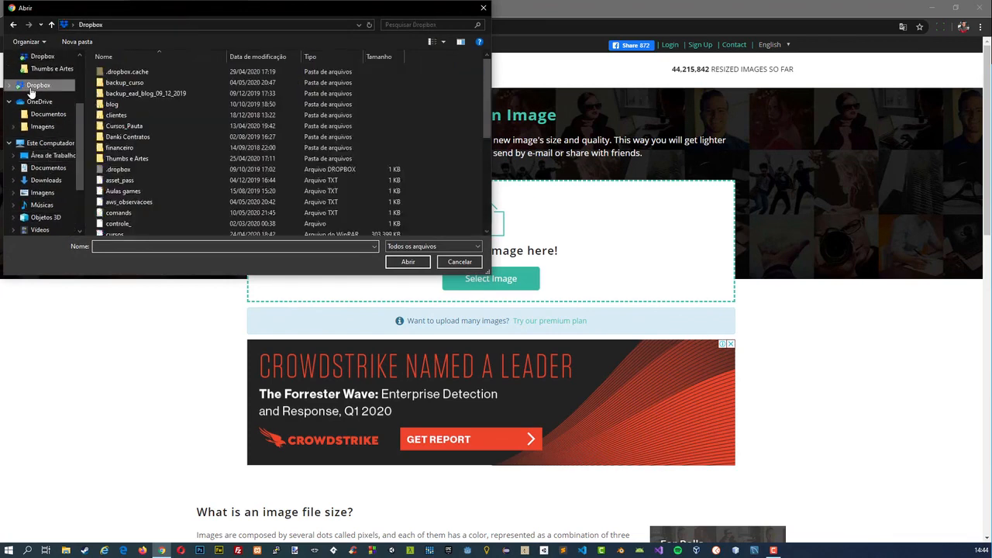
scroll(232, 194, "down", 10)
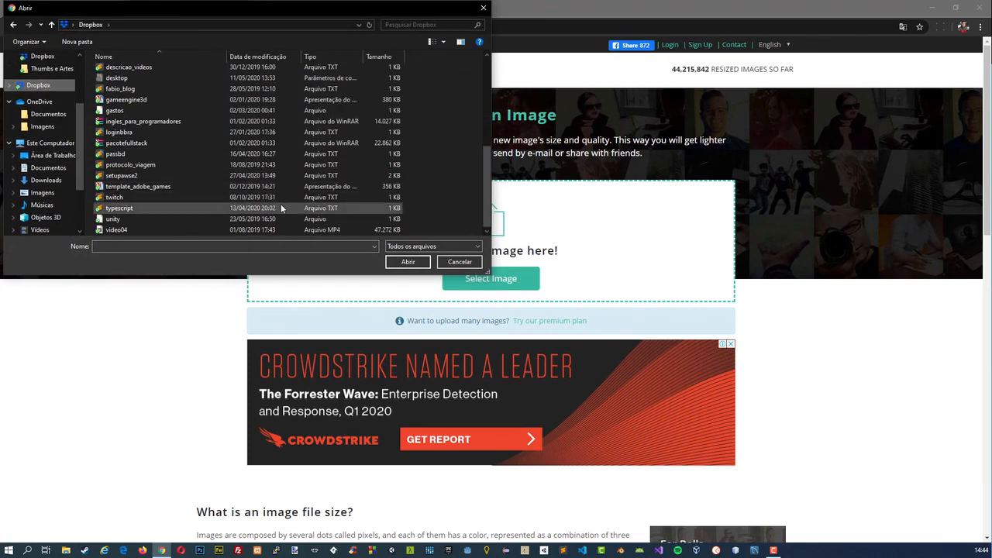
scroll(168, 134, "up", 1)
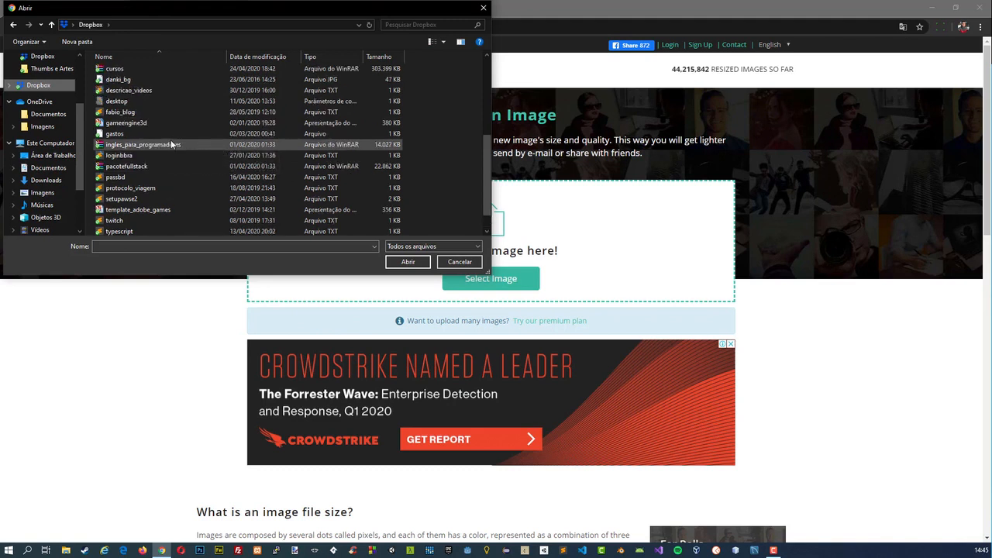
left_click(147, 79)
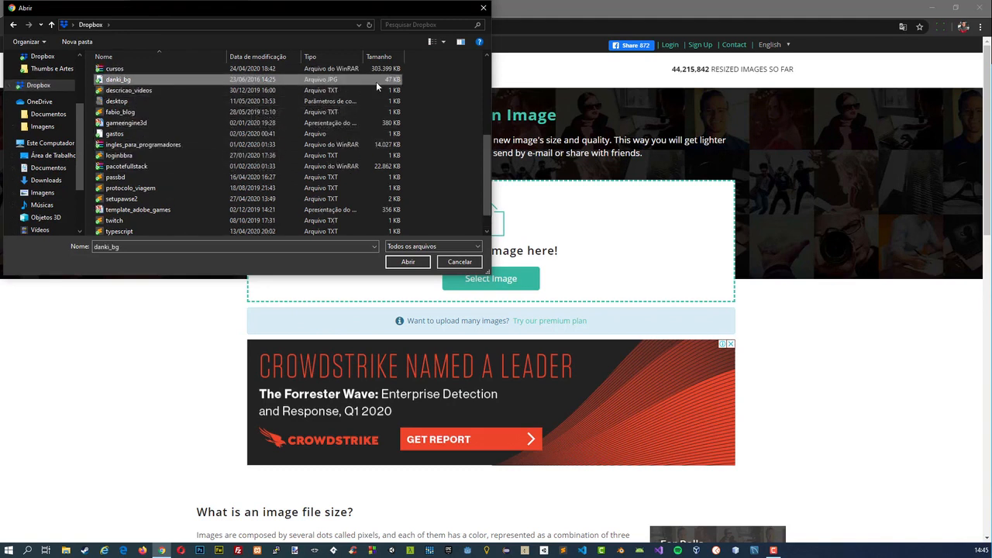
left_click(448, 262)
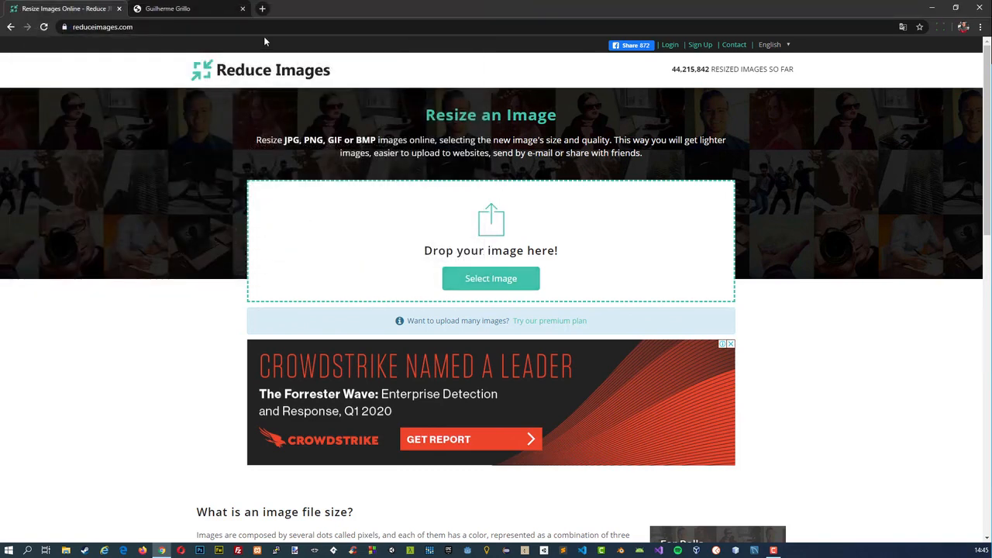
Open the website cursos.dankicode.com in a new browser tab.
left_click(262, 8)
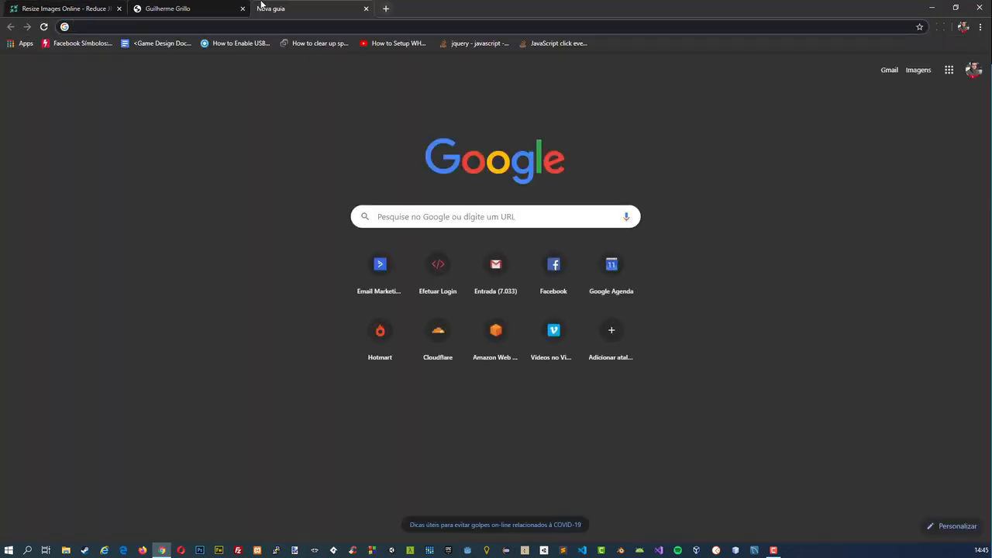
type("cursos.dankicode.com")
key("Return")
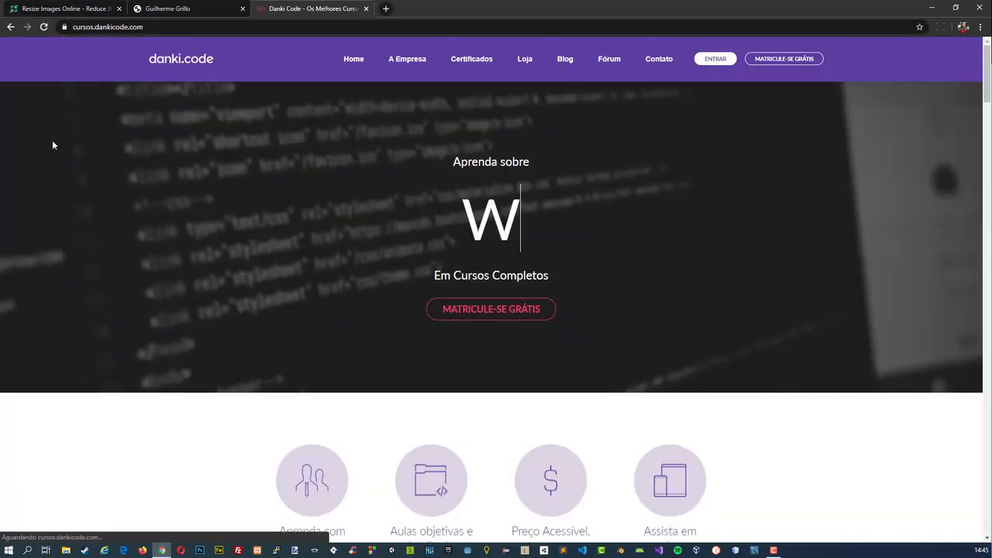
Inspect the home banner section and open its background image banner-home.png in a new tab.
right_click(24, 147)
left_click(71, 262)
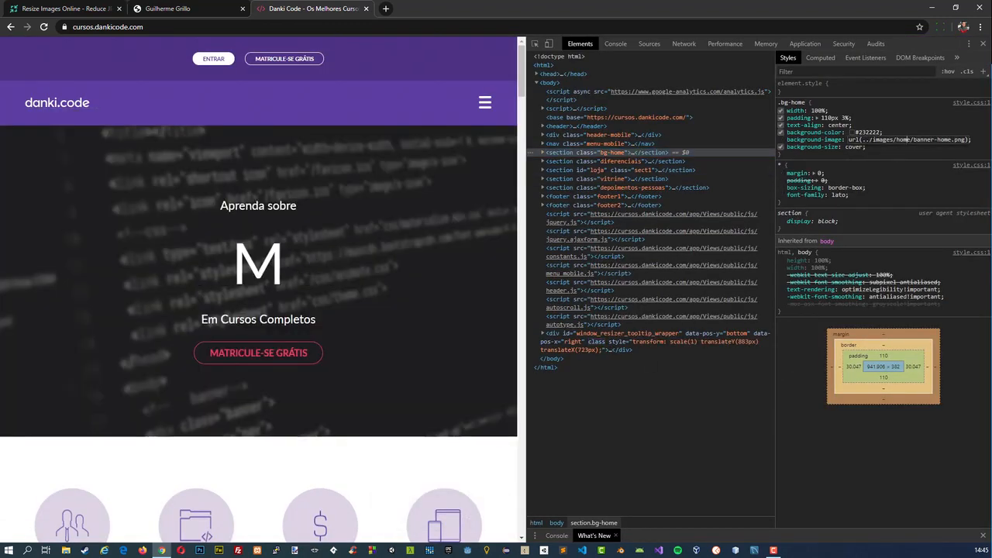
right_click(891, 141)
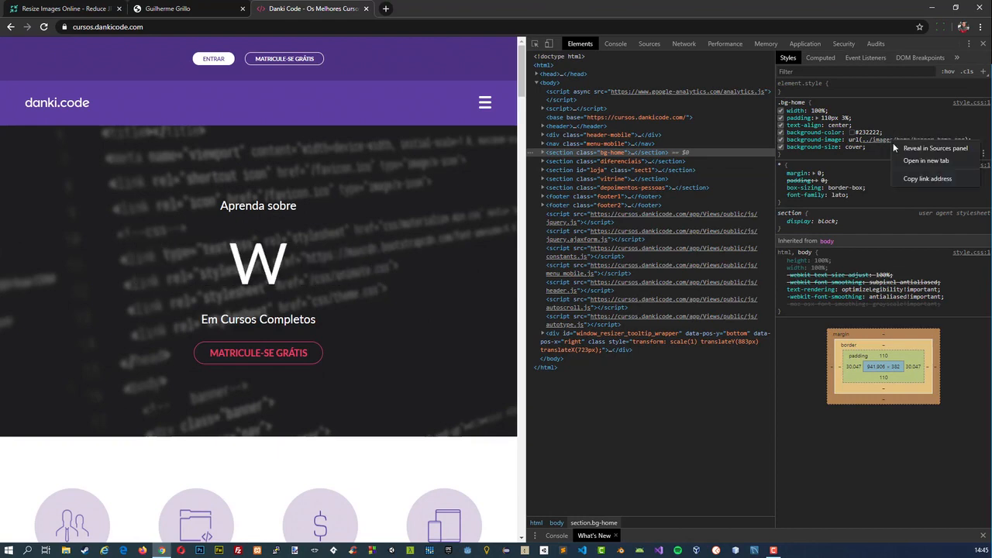
left_click(907, 159)
Save the banner image to the desktop as banner-home in PNG format, then close the image and Danki Code tabs.
right_click(460, 208)
left_click(479, 227)
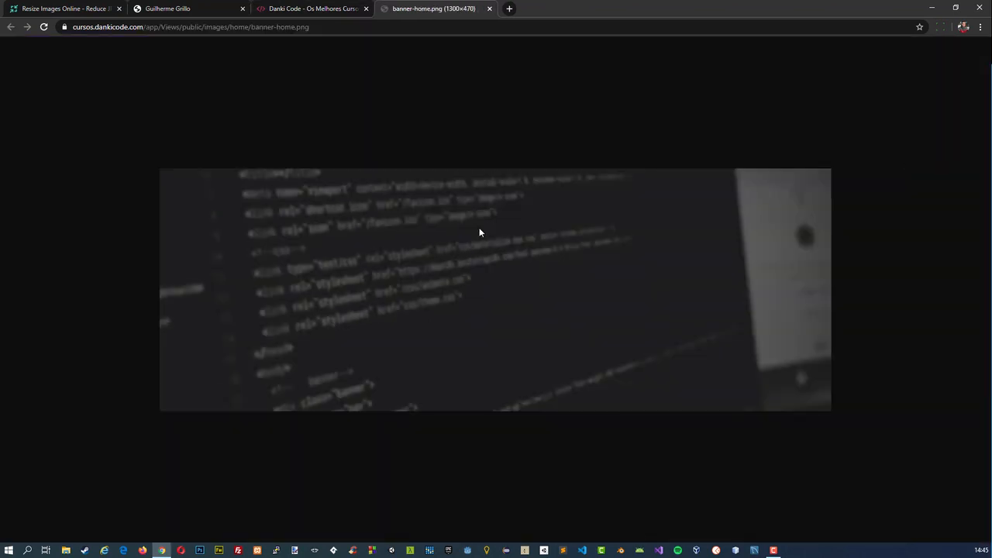
left_click(419, 262)
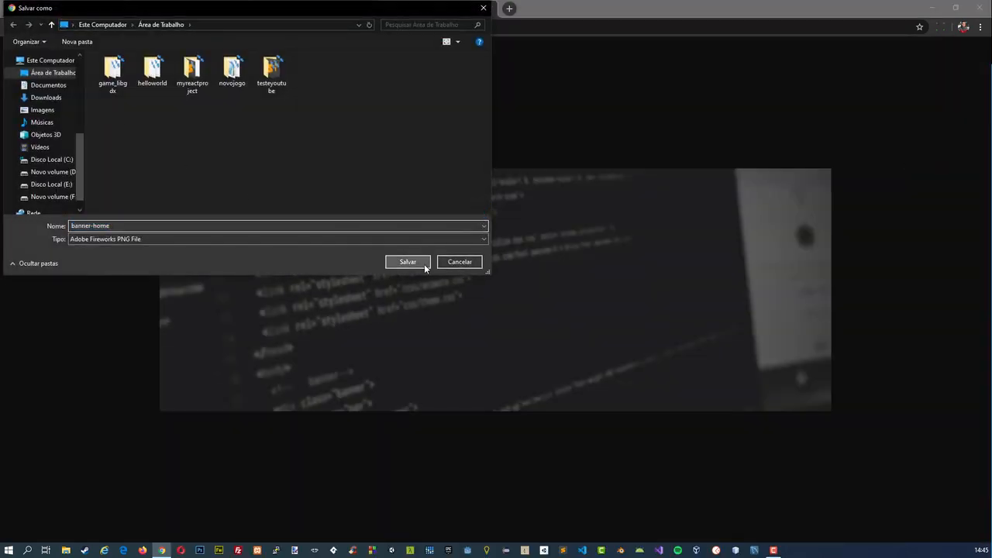
left_click(366, 8)
left_click(366, 9)
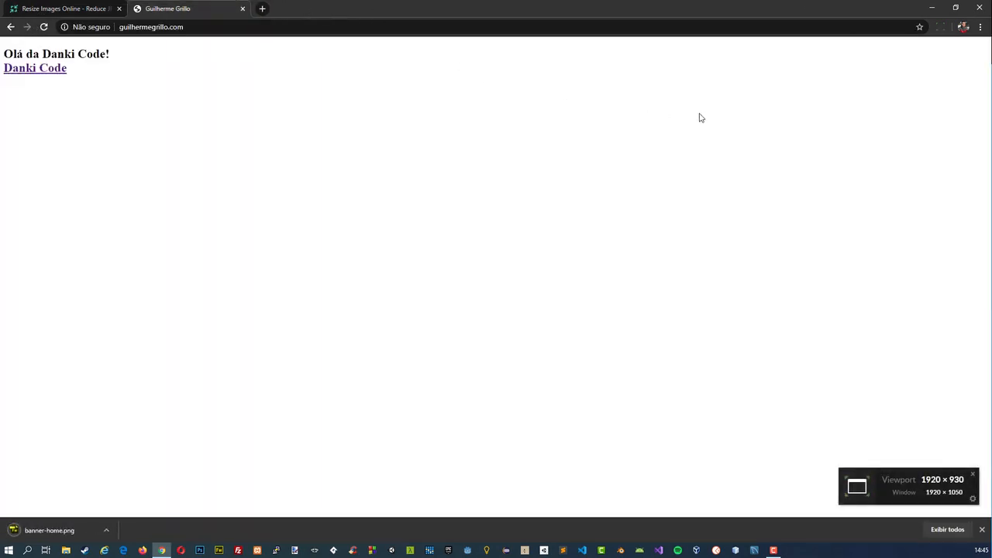
Minimize the browser and check the file size of banner-home on the desktop in its properties.
left_click(934, 6)
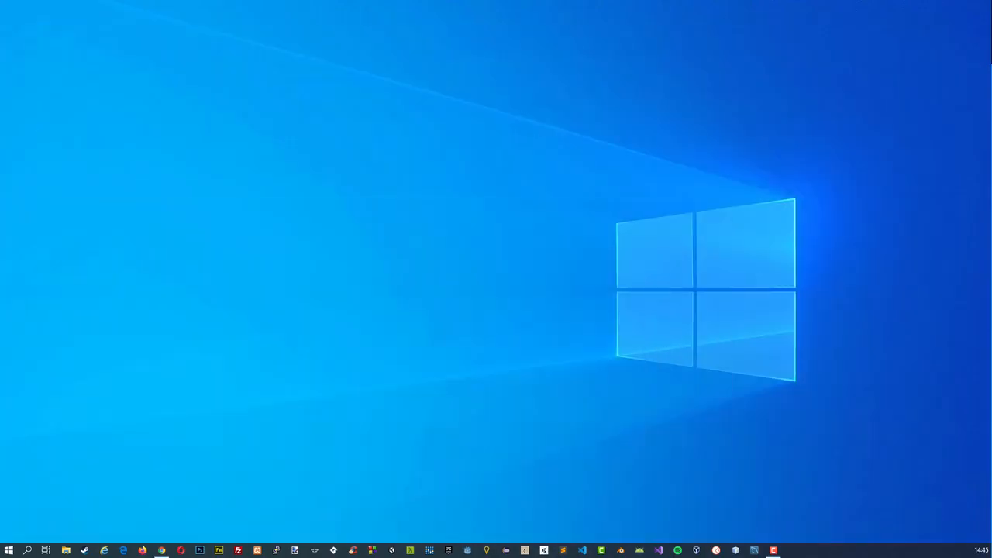
right_click(287, 203)
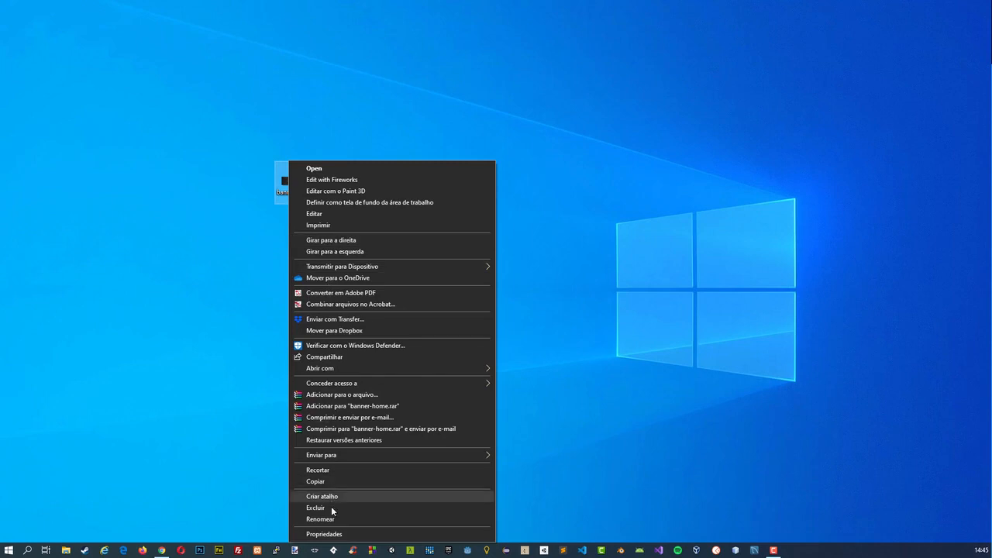
left_click(324, 534)
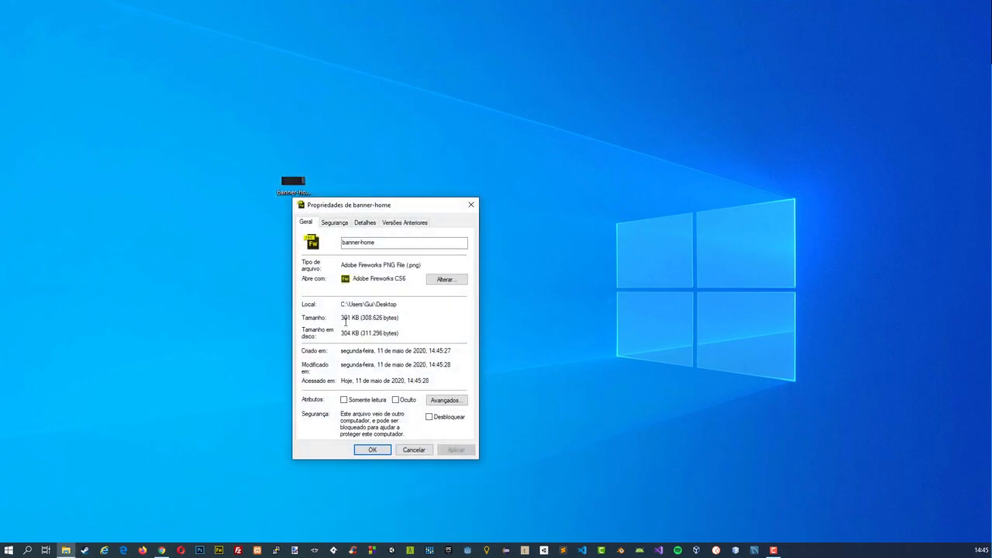
left_click_drag(346, 322, 360, 319)
left_click(414, 450)
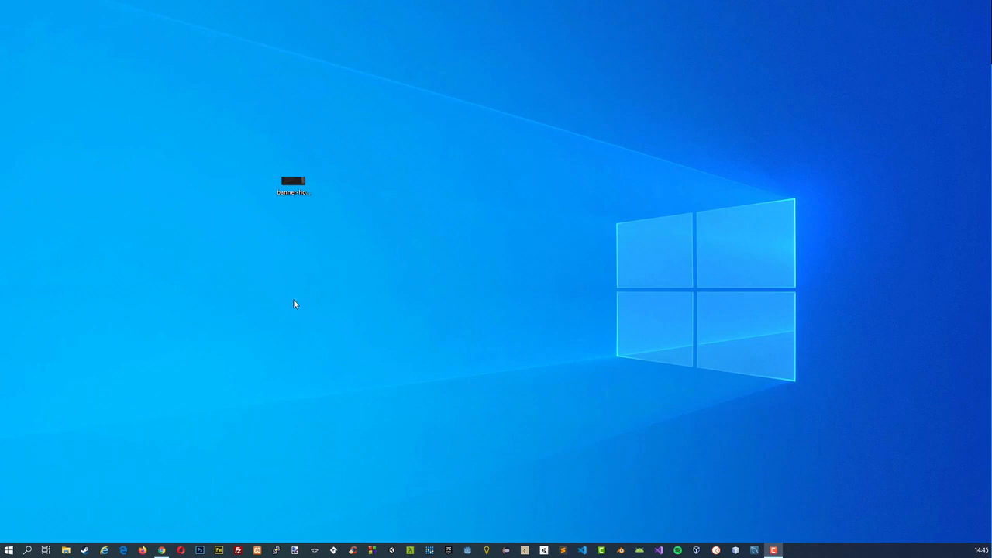
left_click(290, 190)
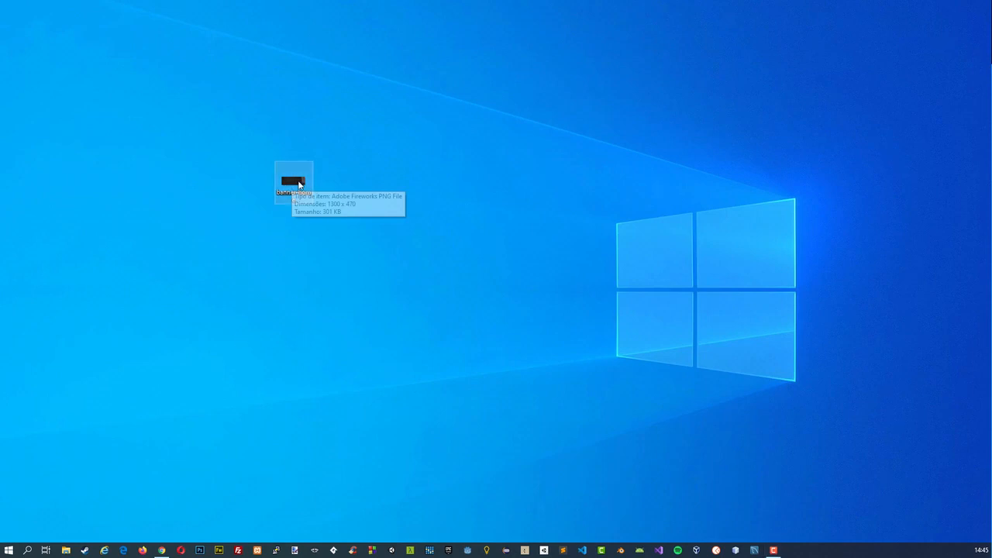
Return to the Reduce Images page in the browser and load banner-home from the desktop as the image to resize.
left_click(164, 553)
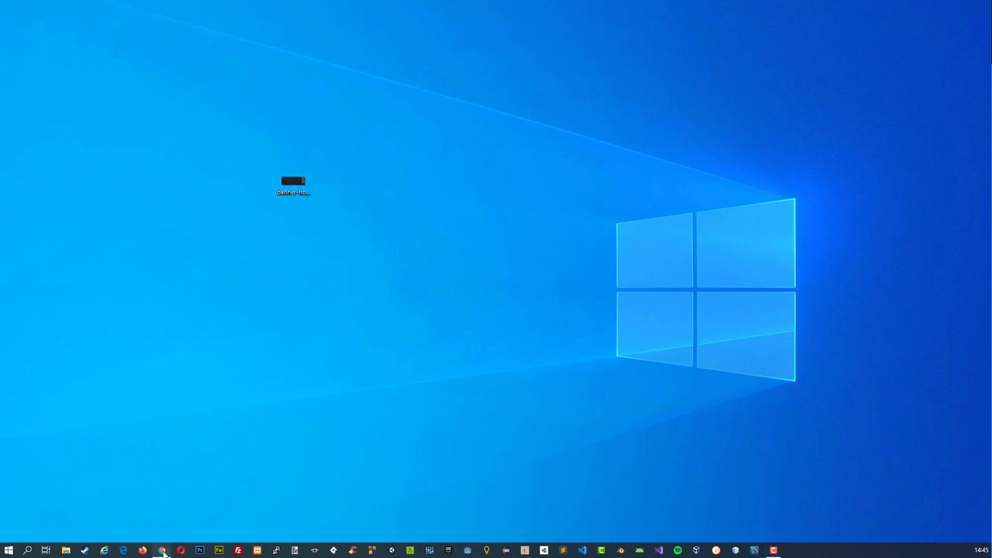
left_click(68, 10)
left_click(464, 282)
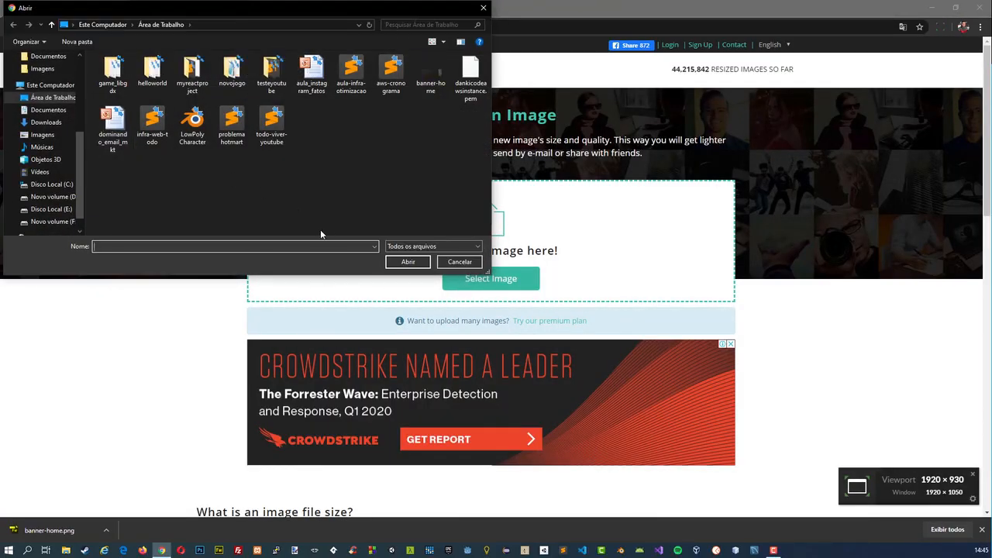
left_click(428, 83)
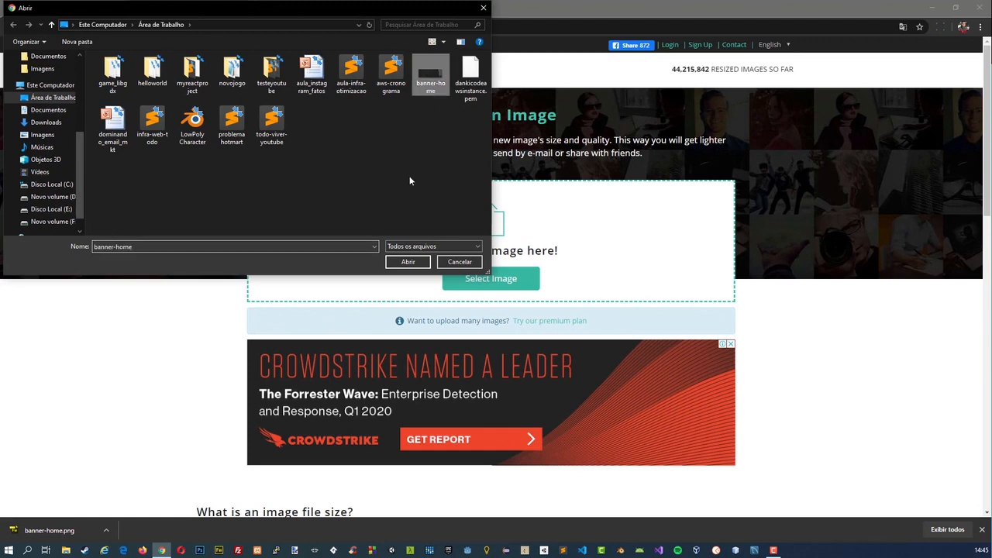
left_click(407, 262)
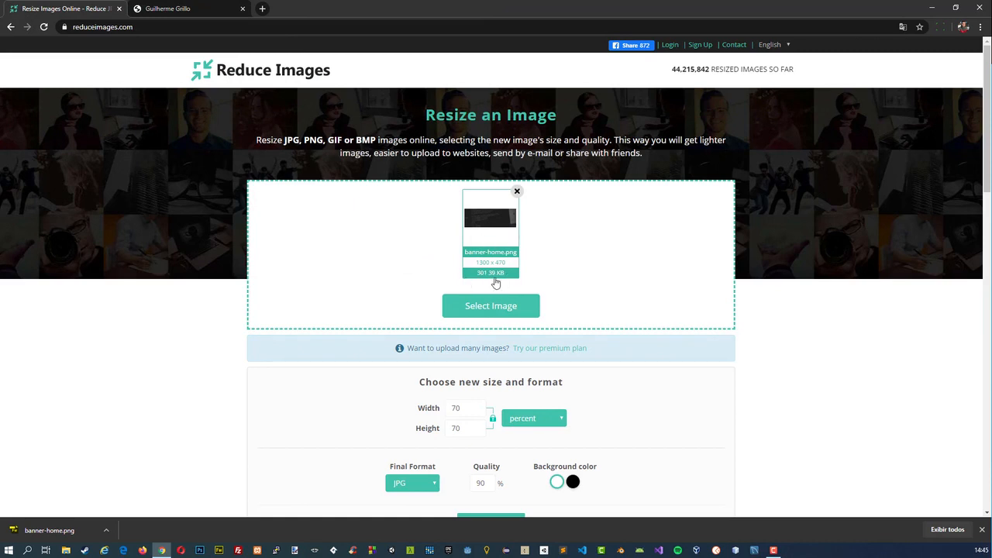
scroll(383, 316, "down", 2)
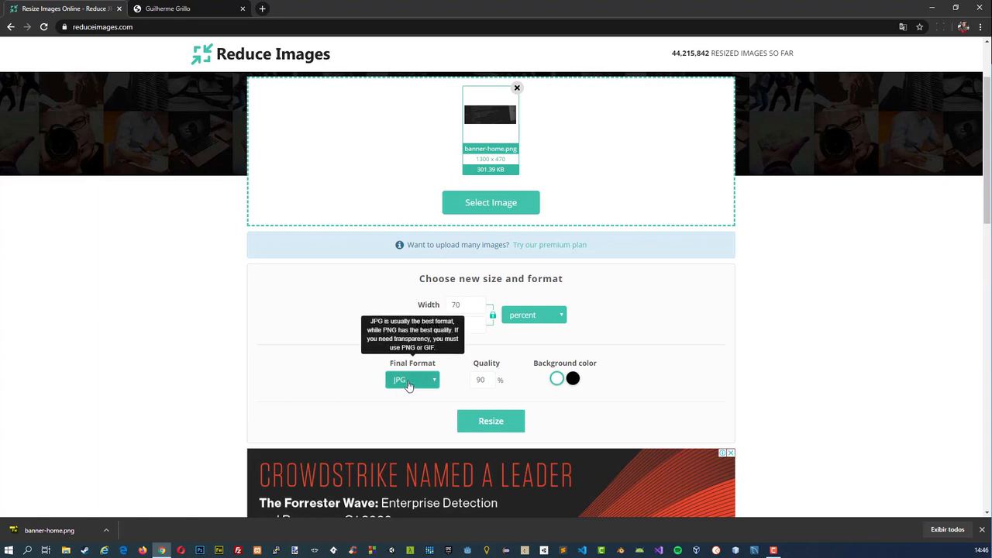
Minimize the browser and open the desktop image banner-home in Fireworks, viewing it in a maximized window.
left_click(930, 7)
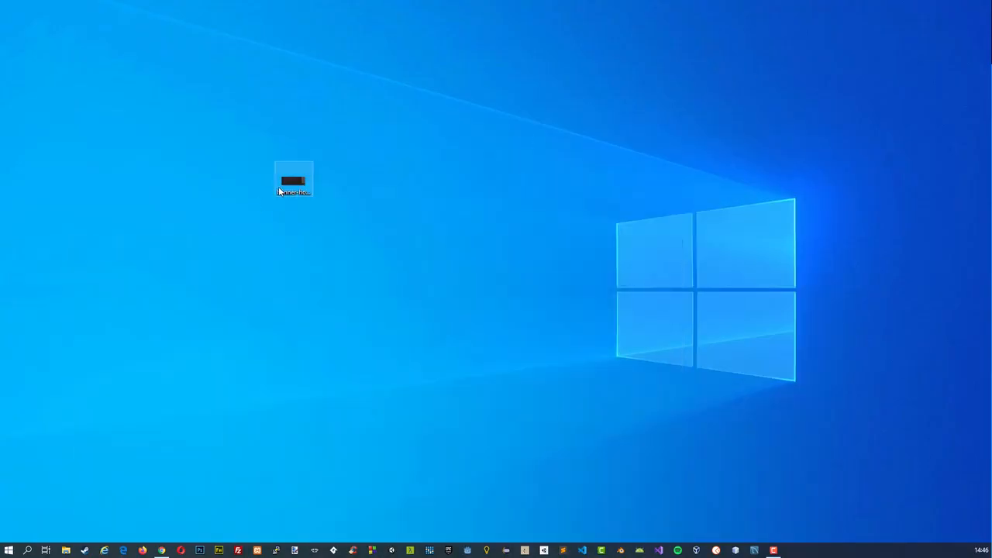
right_click(286, 188)
left_click(259, 242)
double_click(286, 194)
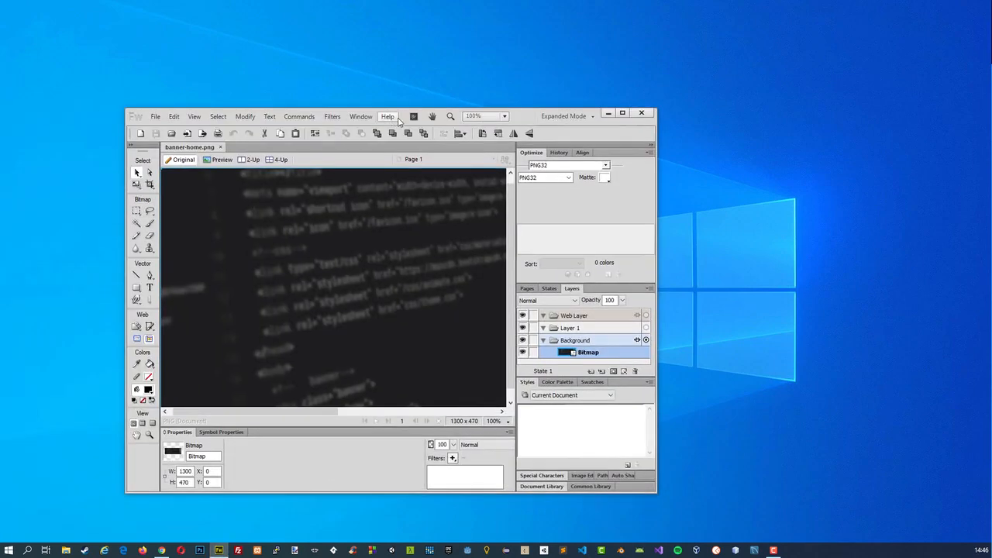
left_click(622, 112)
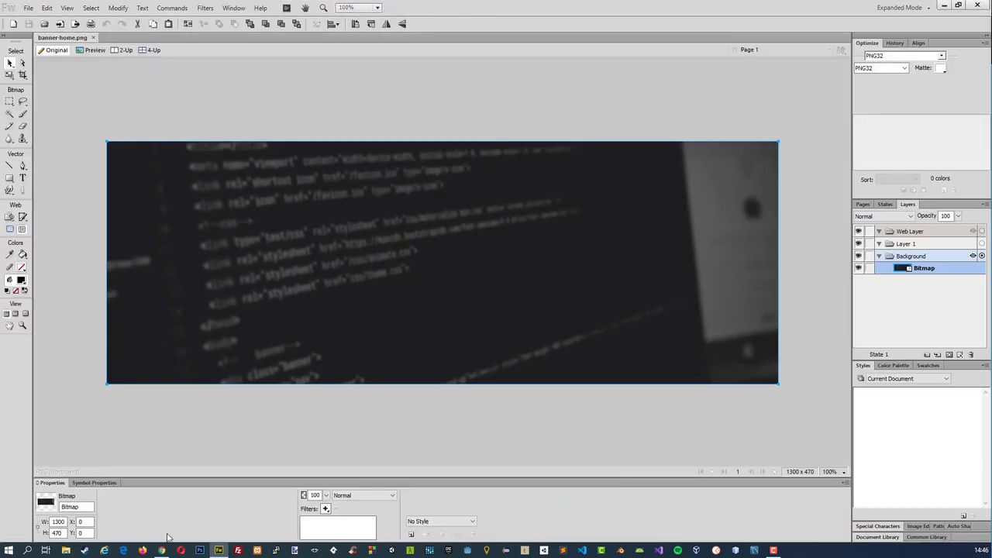
Switch back to Chrome, resize banner-home.png to 70 percent as a JPG at 90% quality, and download the result.
left_click(161, 550)
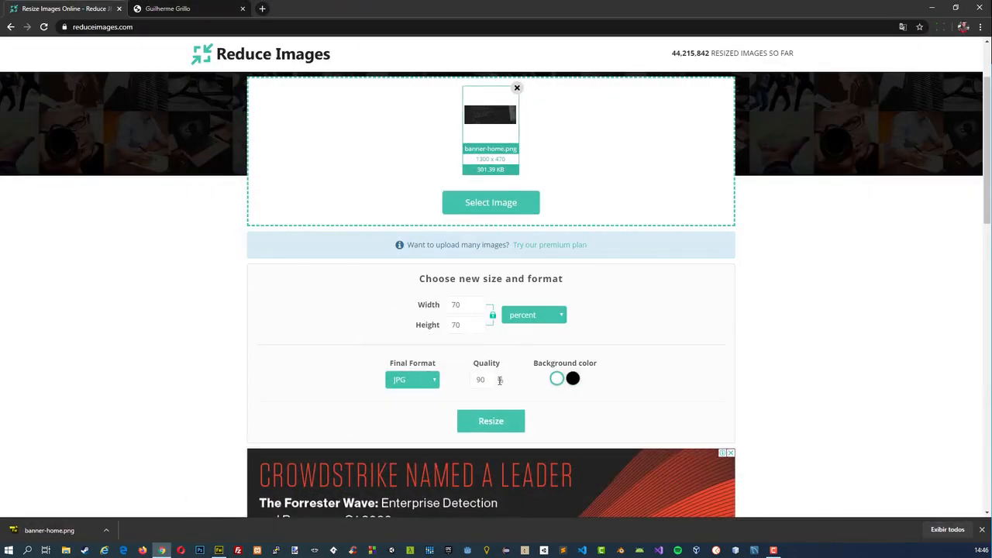
left_click(488, 421)
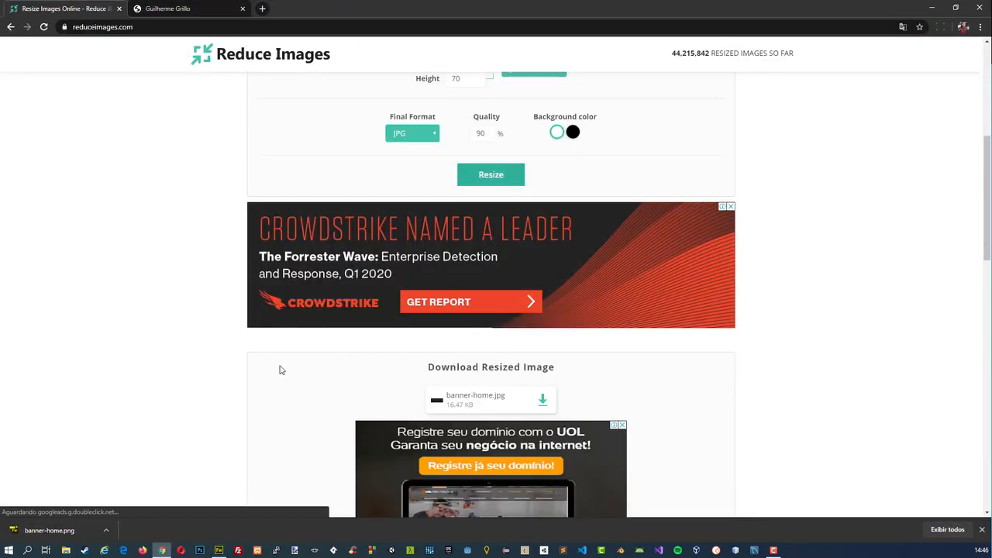
scroll(345, 373, "down", 2)
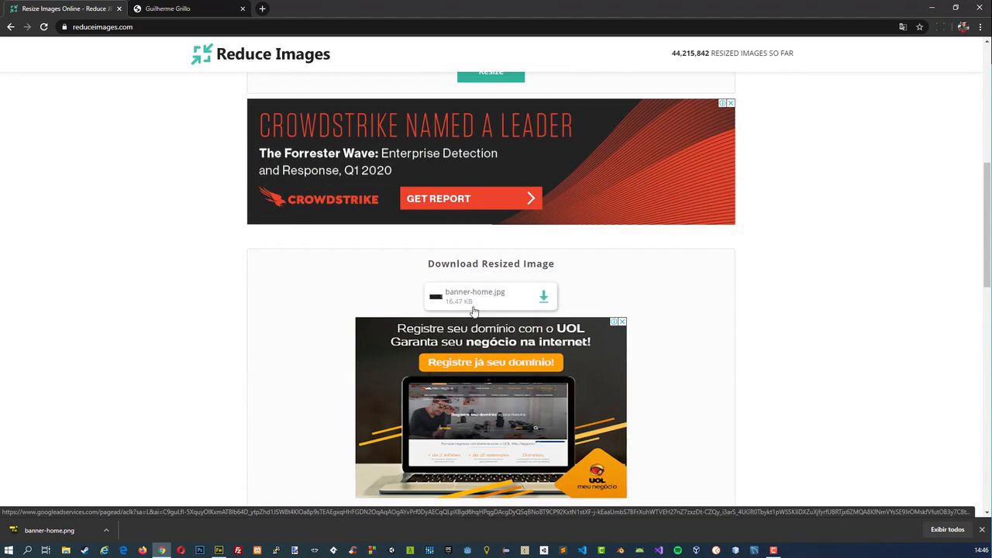
key("ctrl+Tab")
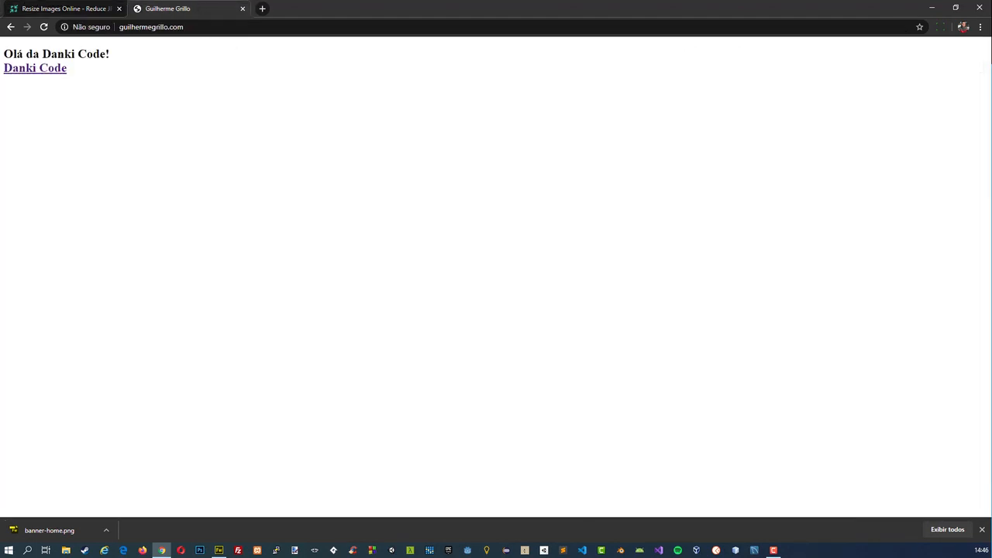
left_click(36, 6)
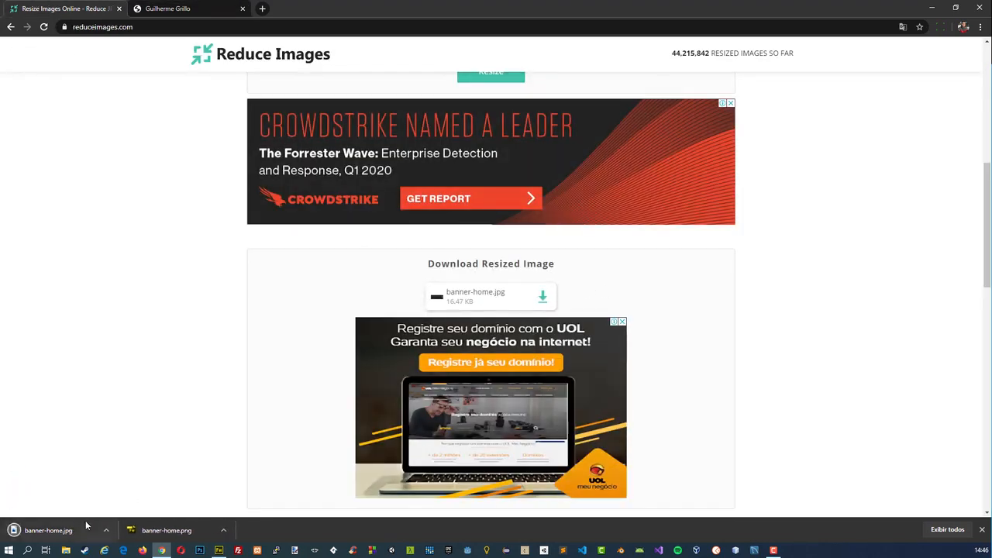
View the downloaded banner-home.jpg, then close the image viewer, the browser and Fireworks.
left_click(85, 524)
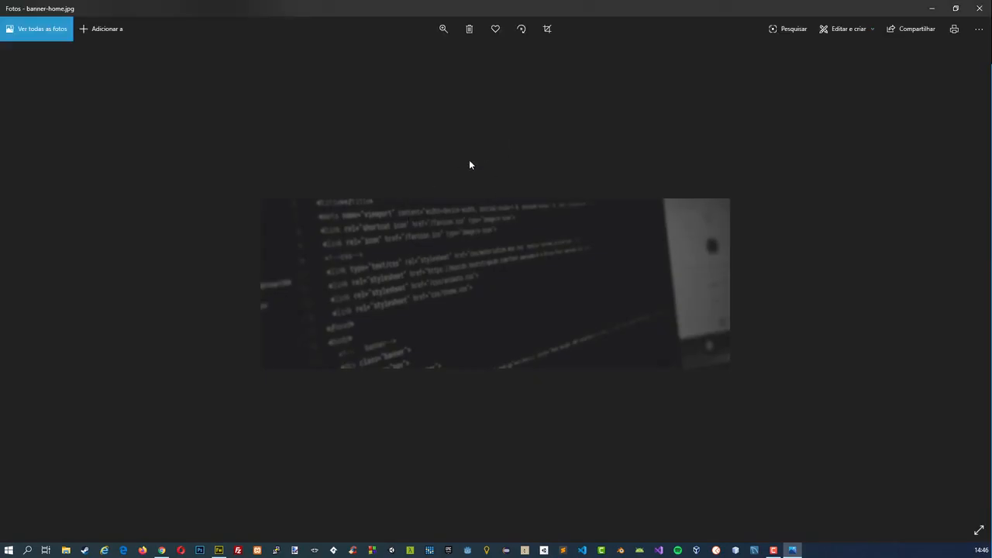
left_click(982, 7)
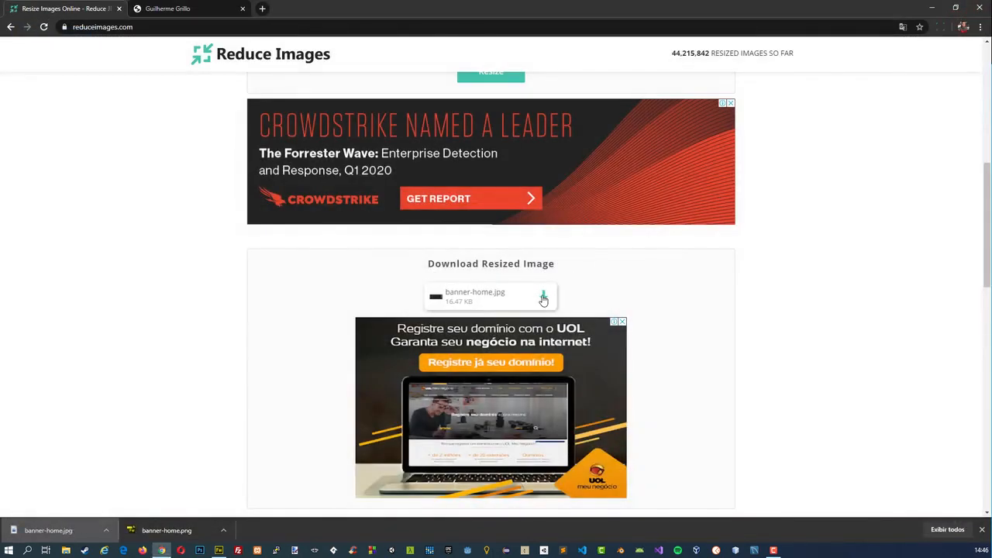
left_click(118, 9)
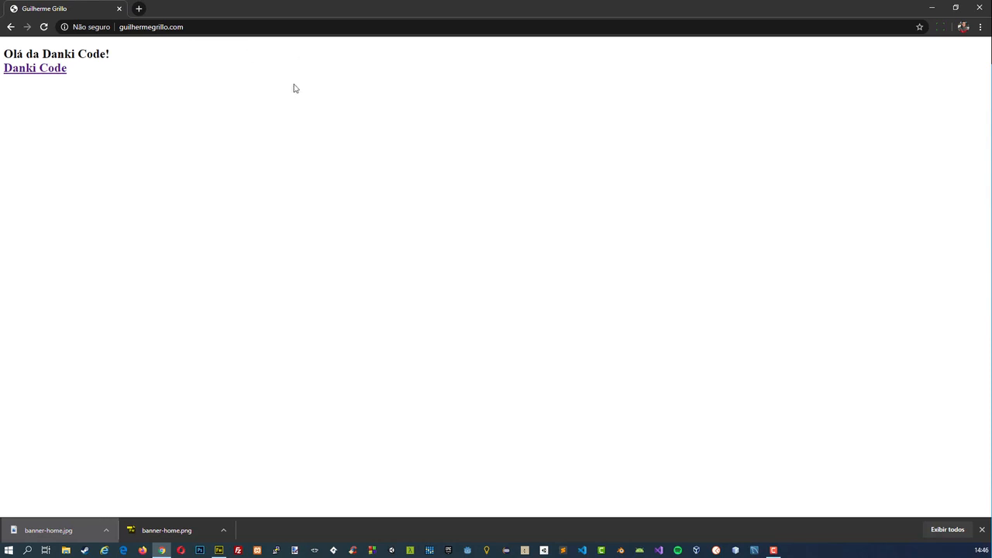
left_click(980, 6)
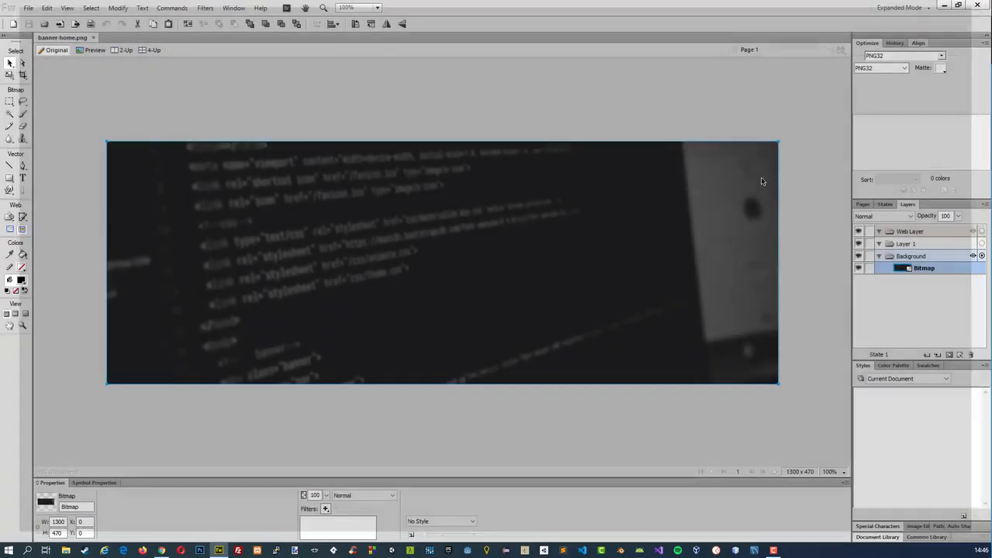
left_click(979, 6)
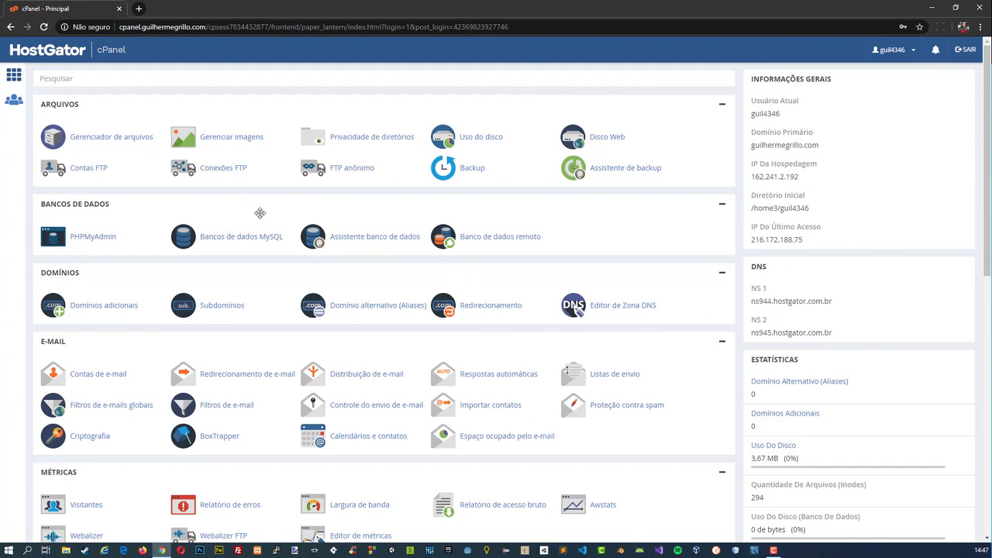
Open phpMyAdmin from cPanel in a separate tab, and open the Bancos de dados MySQL page in the cPanel tab.
left_click(104, 237)
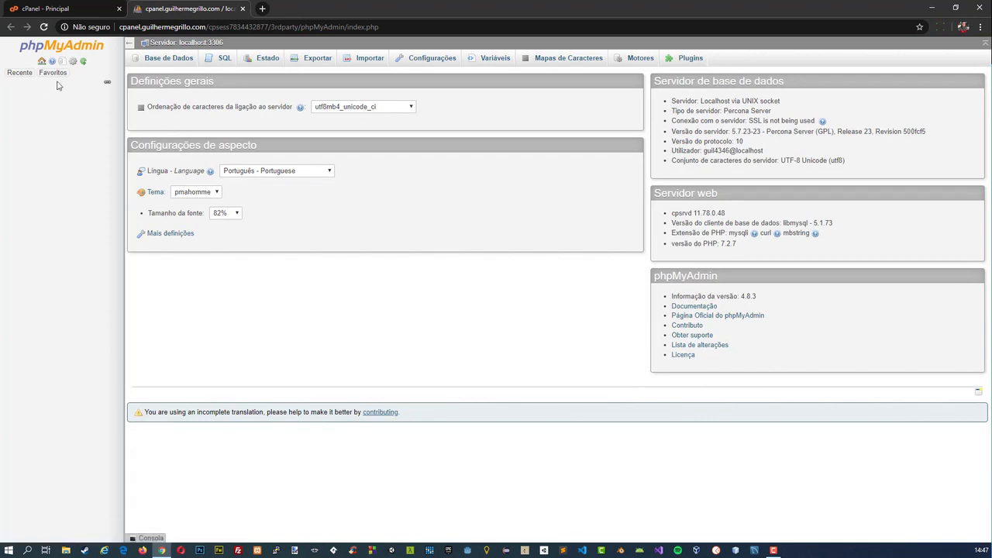
left_click(74, 8)
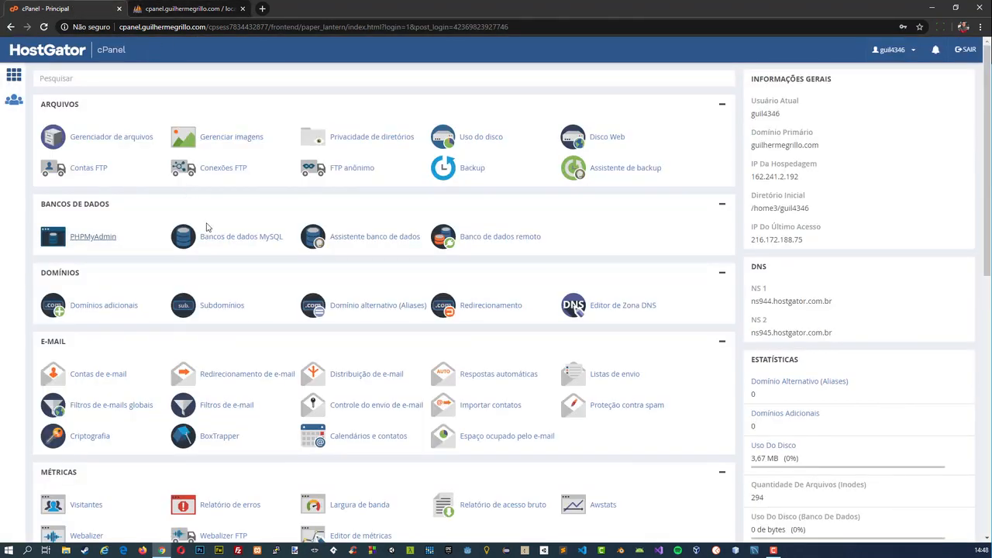
left_click(205, 235)
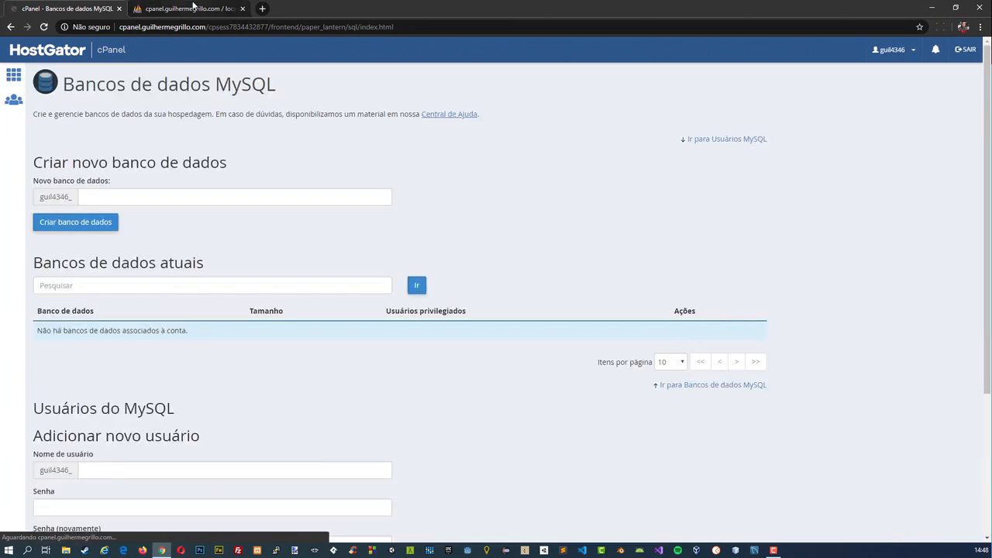
left_click(193, 5)
left_click(49, 6)
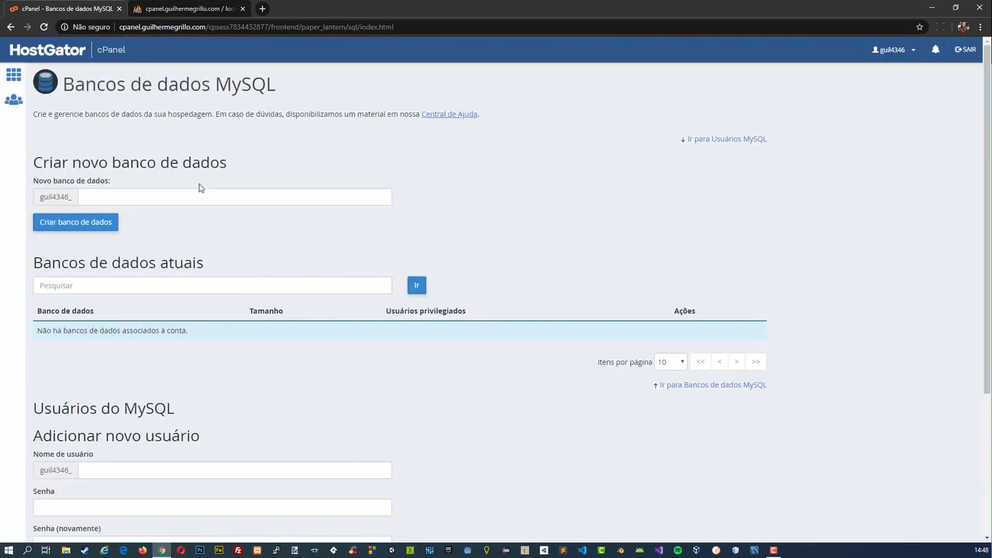
Create a new MySQL database named blog under the account's prefix.
left_click(131, 199)
left_click(154, 236)
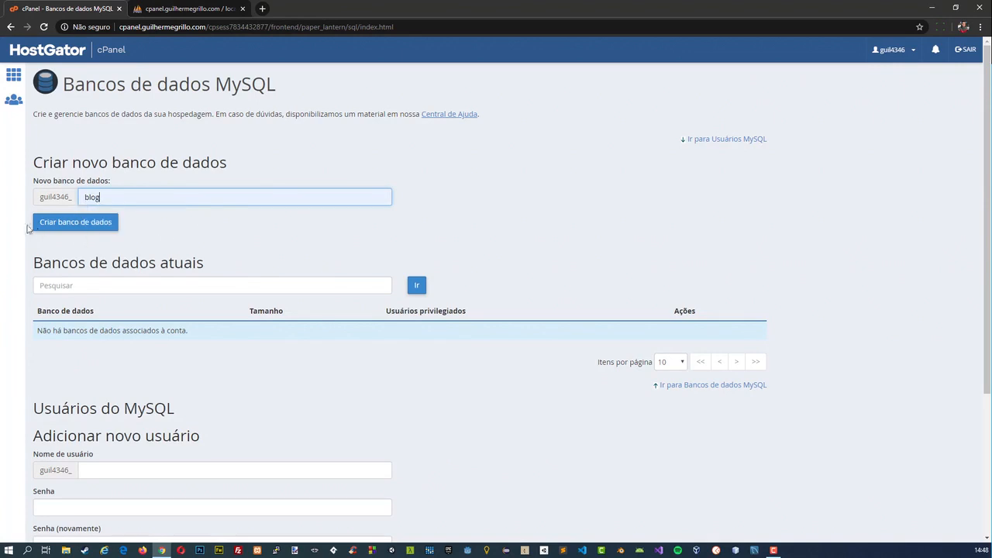
left_click_drag(50, 197, 72, 196)
left_click(76, 223)
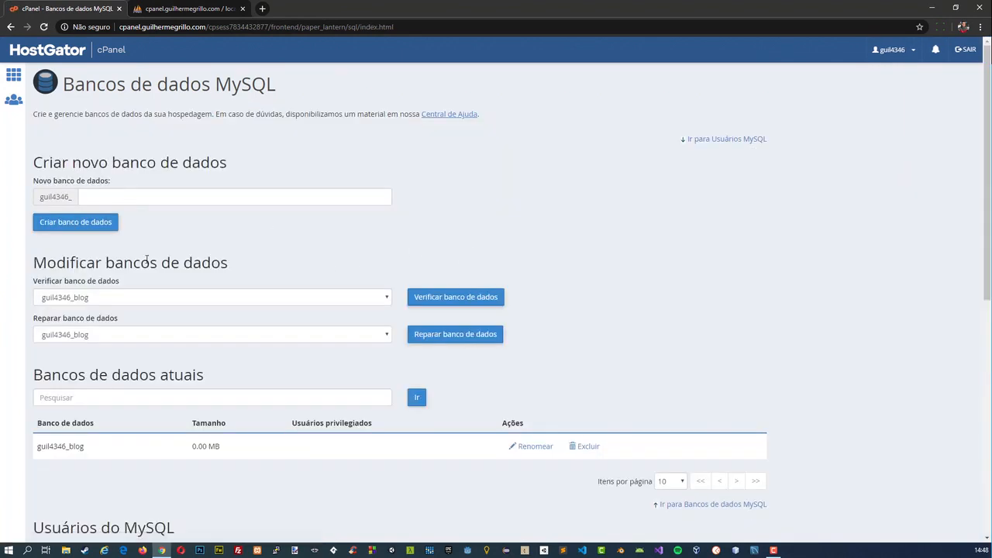
Create a MySQL user named root, entering and repeating the user's password, and return to the MySQL databases page.
scroll(144, 260, "down", 3)
left_click(144, 332)
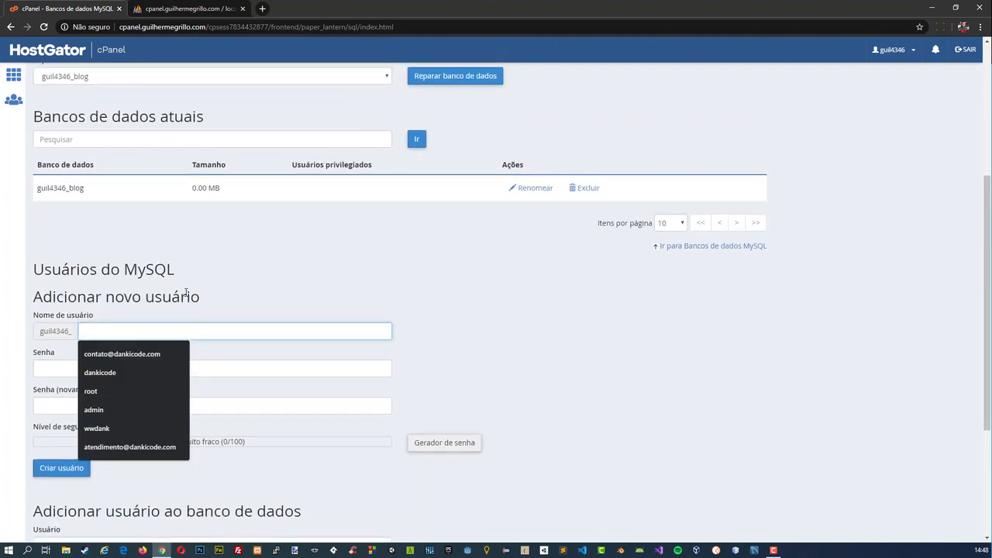
type("root")
key("Tab")
type("12345")
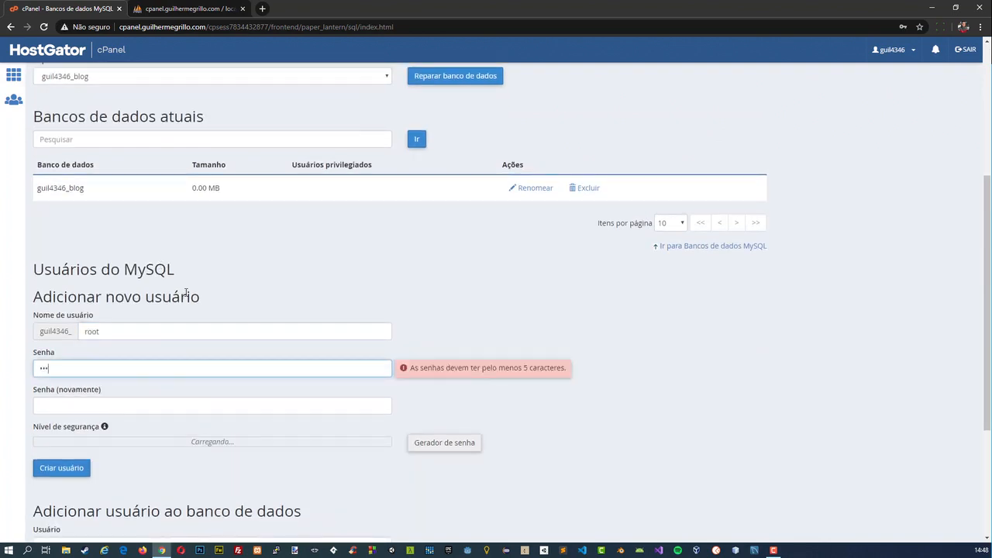
type("6789")
key("Tab")
type("1234")
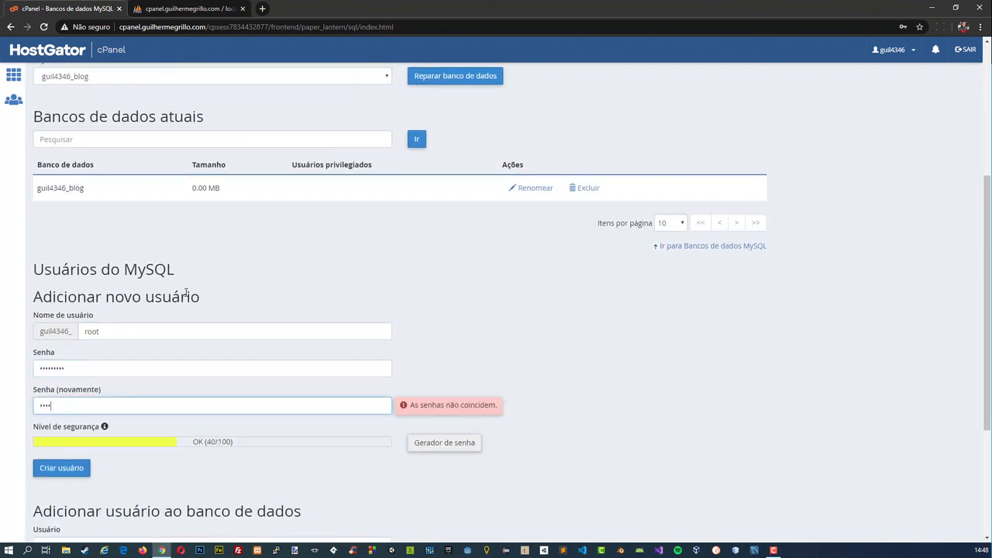
type("56789")
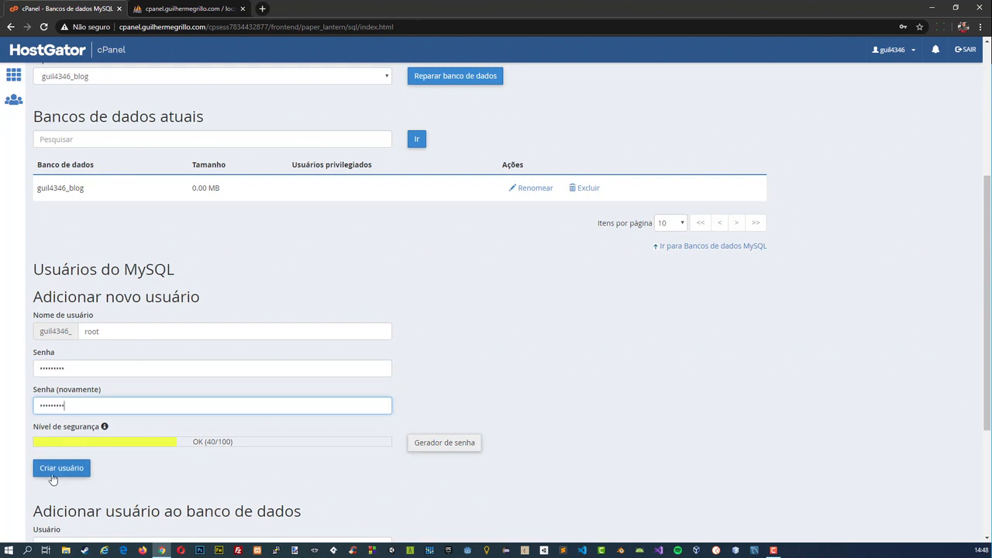
left_click(51, 474)
left_click(409, 155)
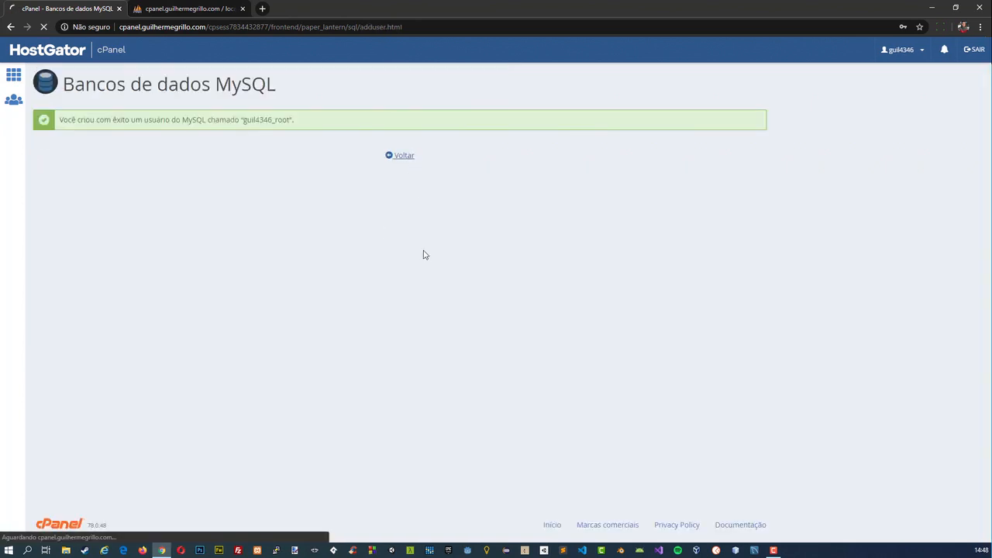
Add the root user to the blog database and grant it all privileges.
scroll(299, 261, "down", 5)
scroll(368, 307, "down", 1)
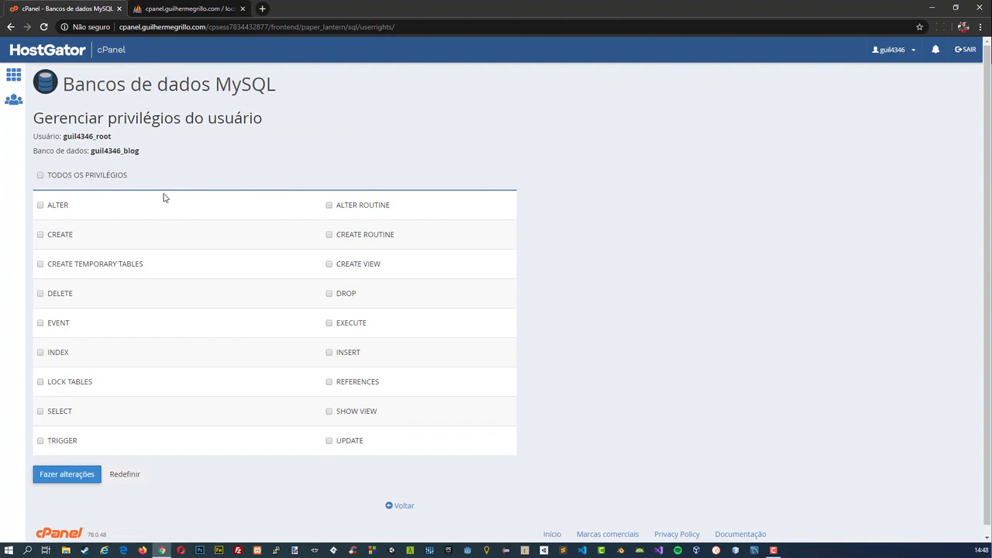
left_click(86, 176)
left_click(62, 474)
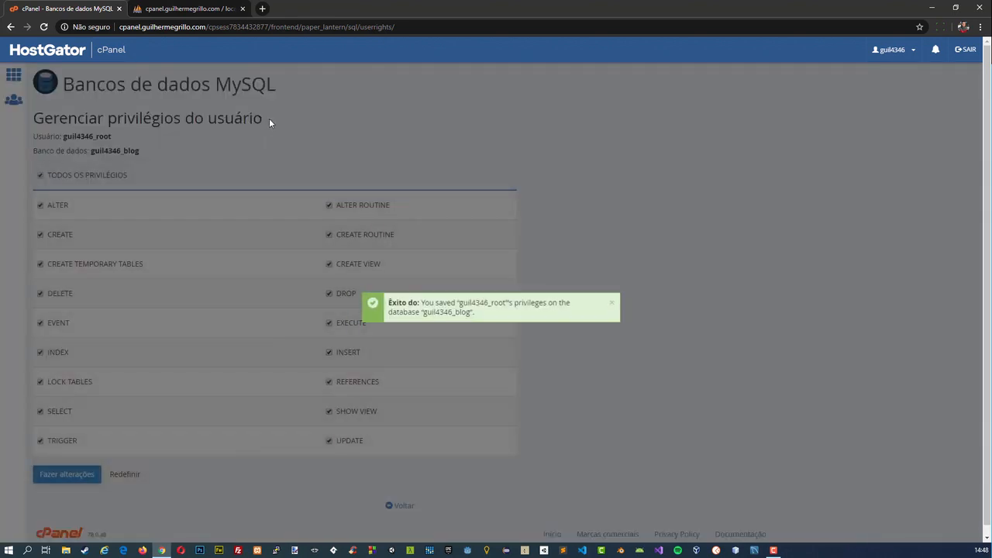
Close the old phpMyAdmin tab, reopen phpMyAdmin from the cPanel home page and select the blog database.
left_click(242, 9)
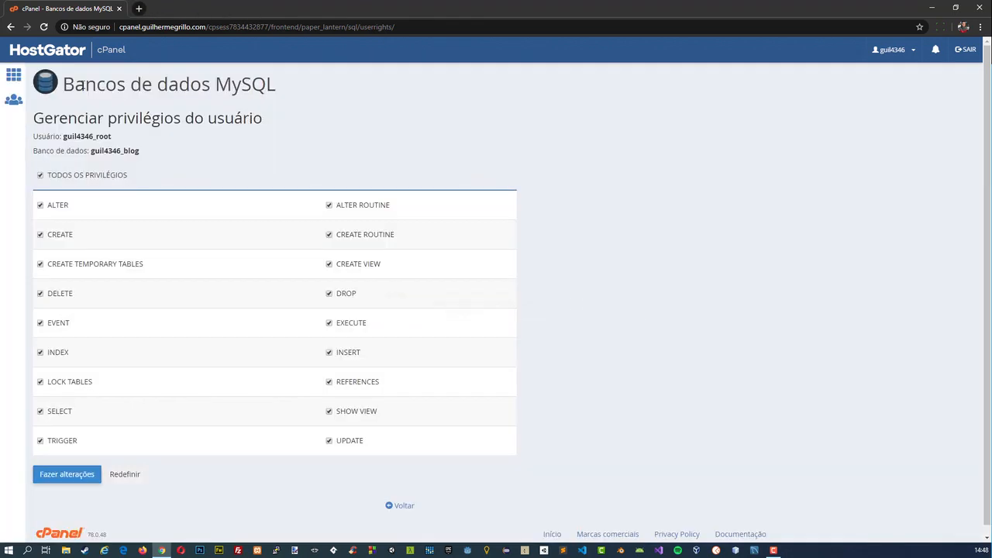
left_click(13, 75)
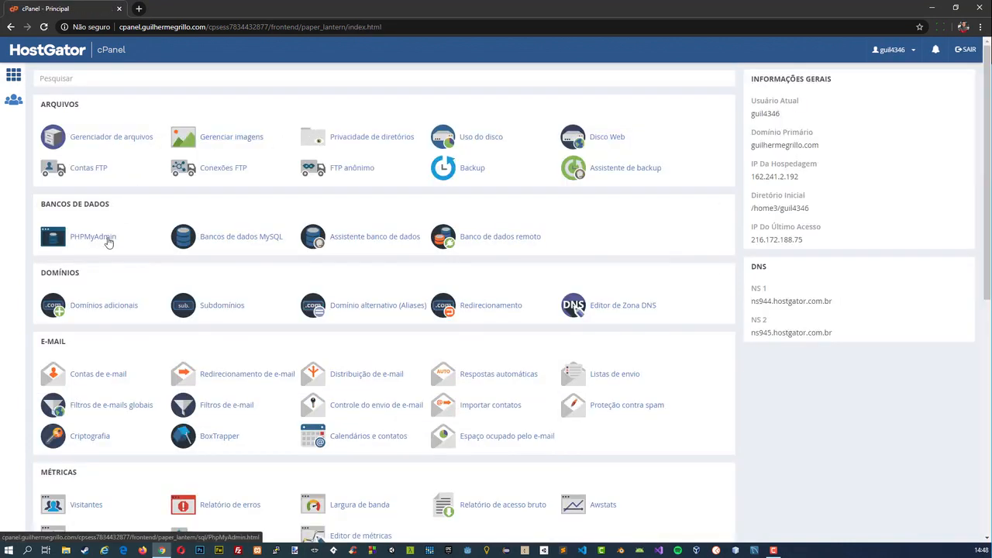
left_click(106, 238)
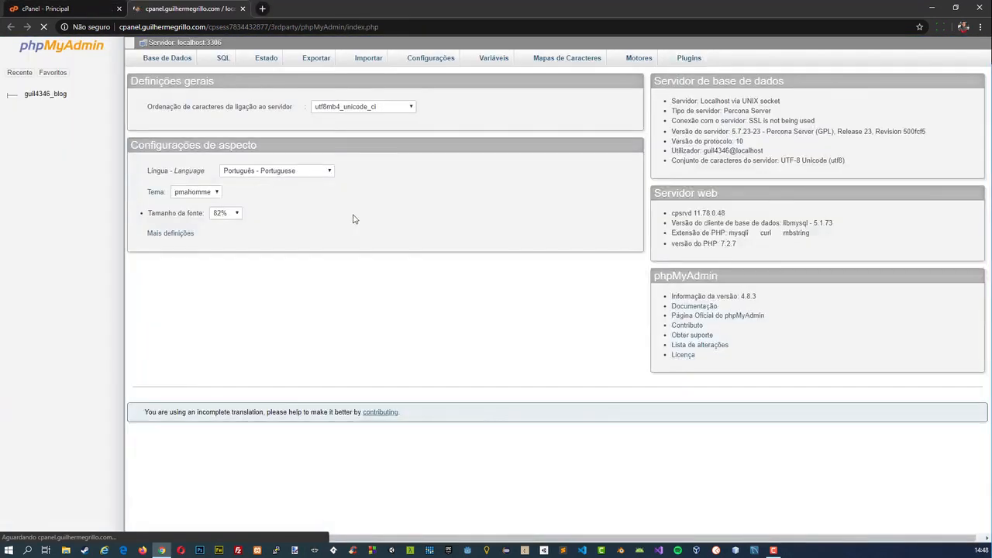
left_click(46, 94)
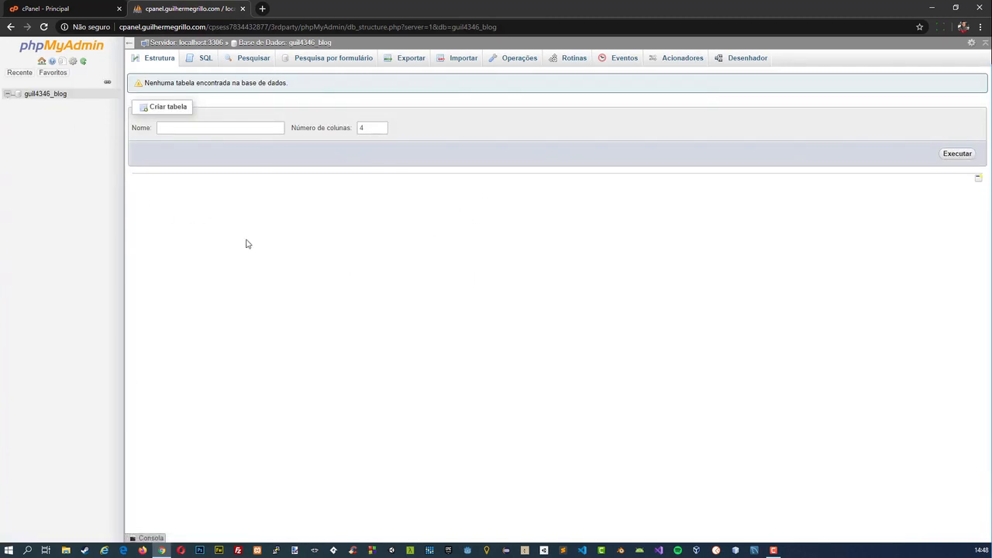
Start a new table named posts with 2 columns in the blog database and add 1 more column to it.
left_click(374, 128)
left_click(222, 128)
type("posts")
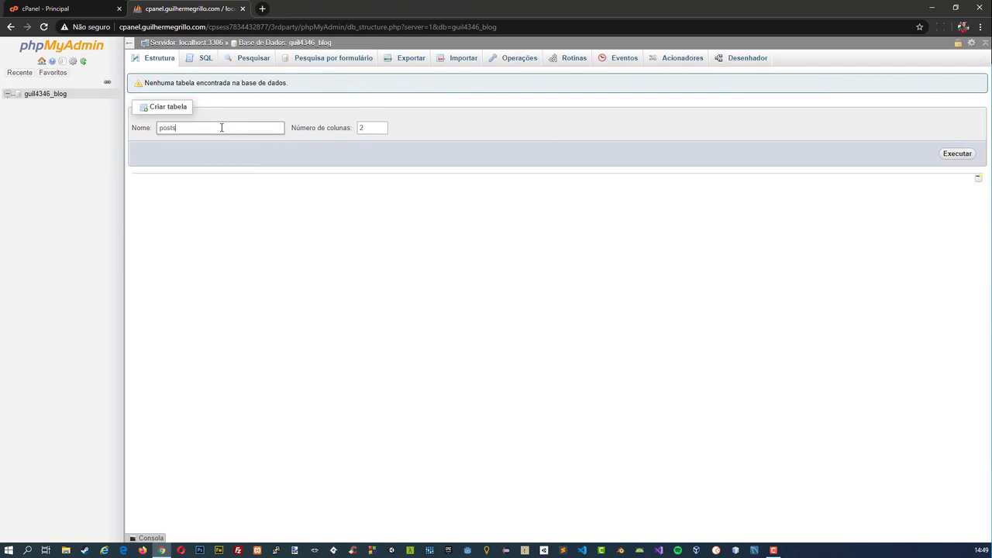
left_click(955, 158)
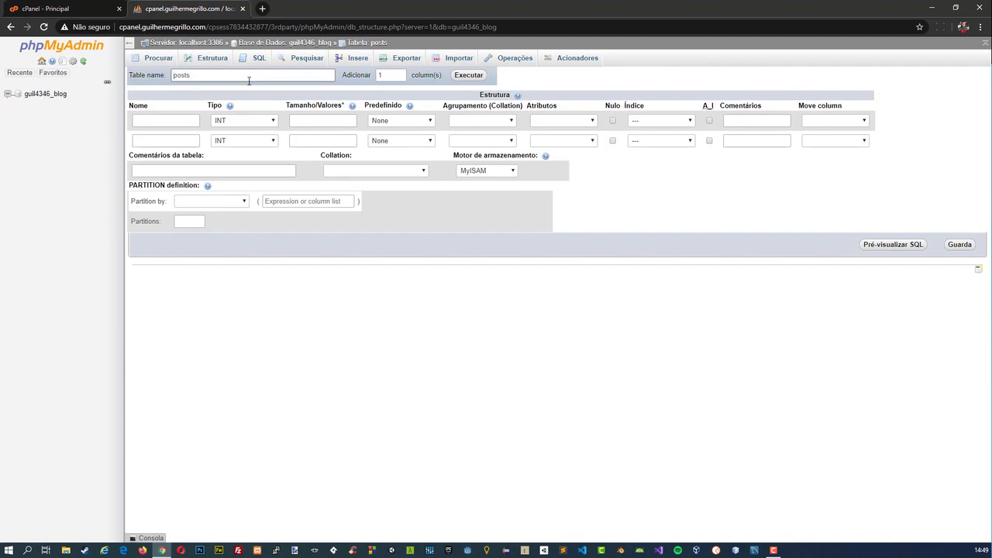
left_click(469, 75)
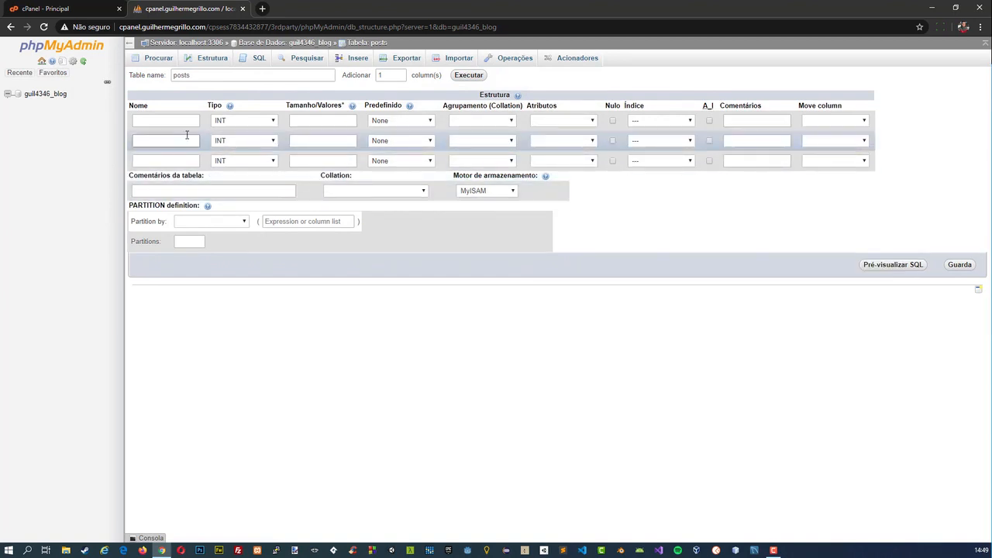
Name the first column id and make it auto-incrementing with a PRIMARY index.
left_click(186, 121)
type("id")
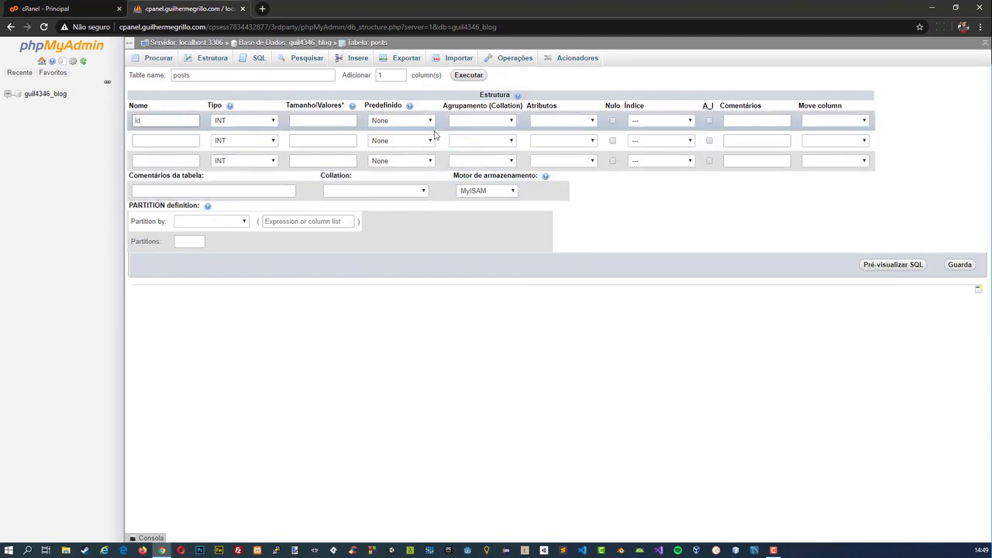
left_click(709, 121)
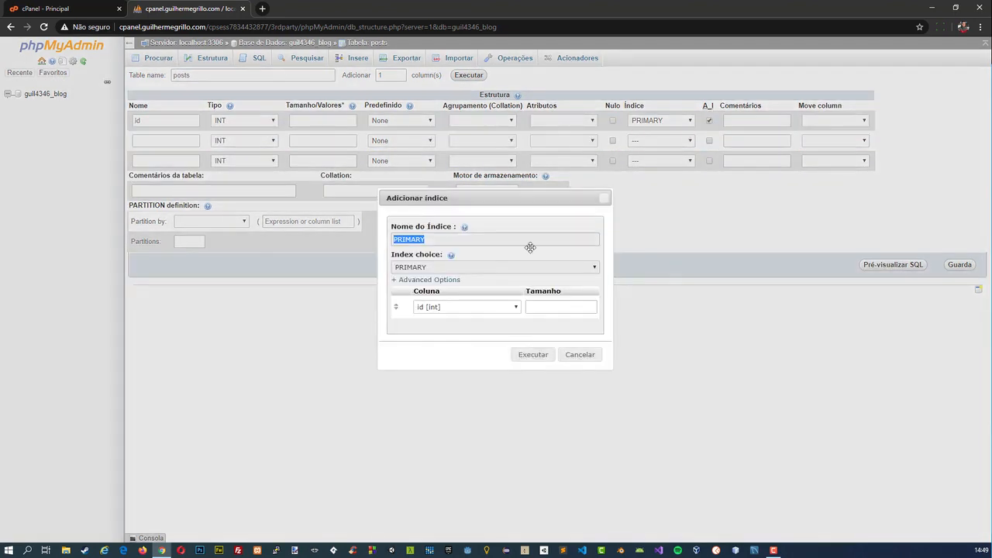
left_click(521, 353)
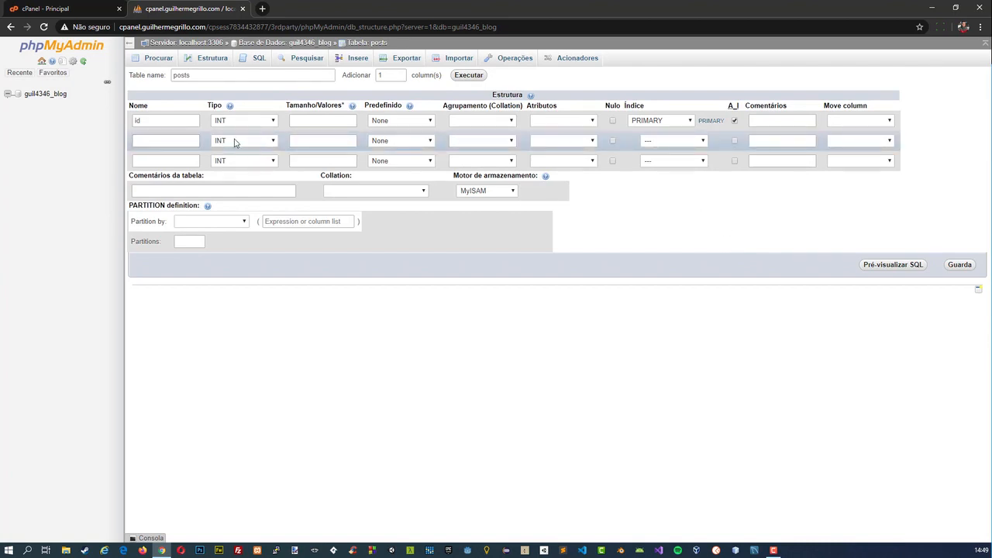
Name the second column titulo and set its type to TEXT.
left_click(175, 140)
type("titulo")
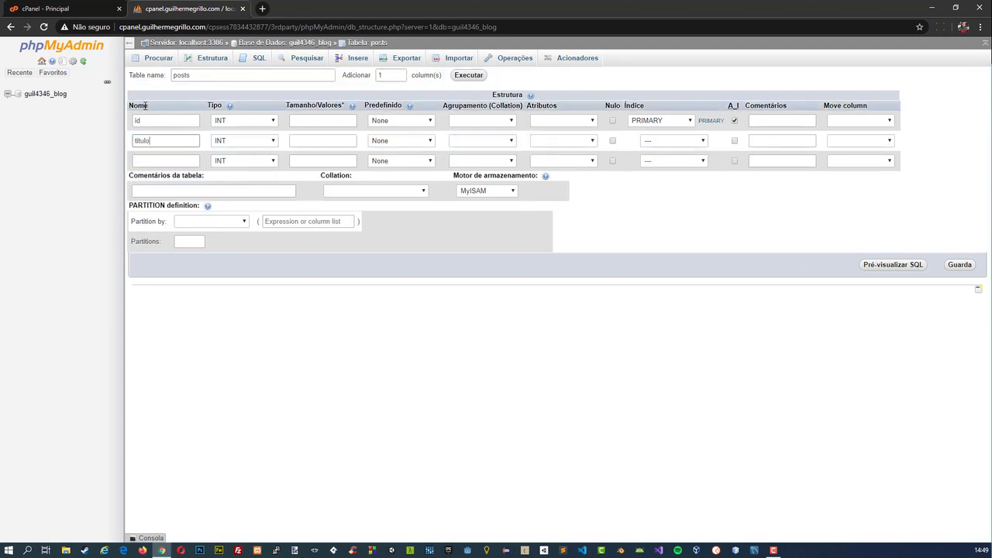
left_click(220, 141)
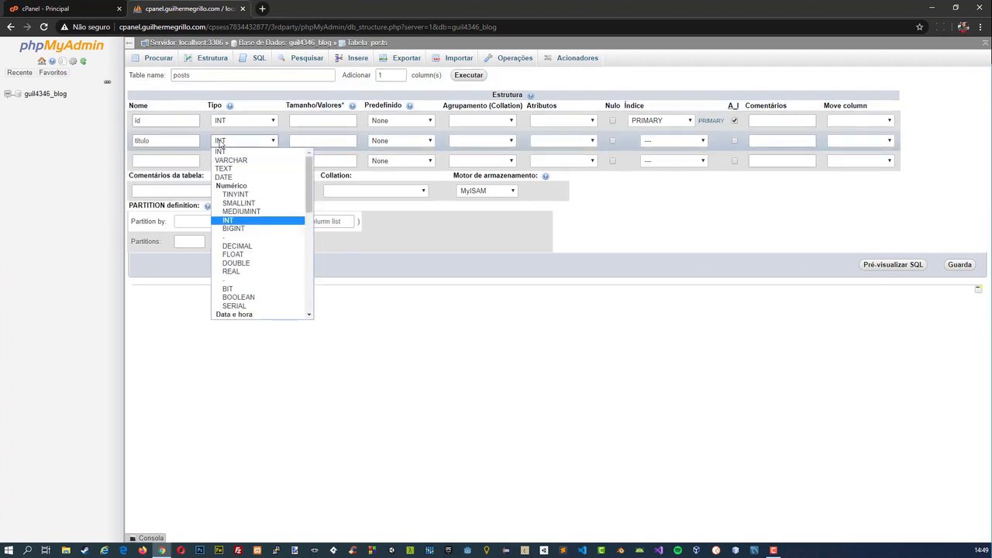
scroll(265, 232, "down", 2)
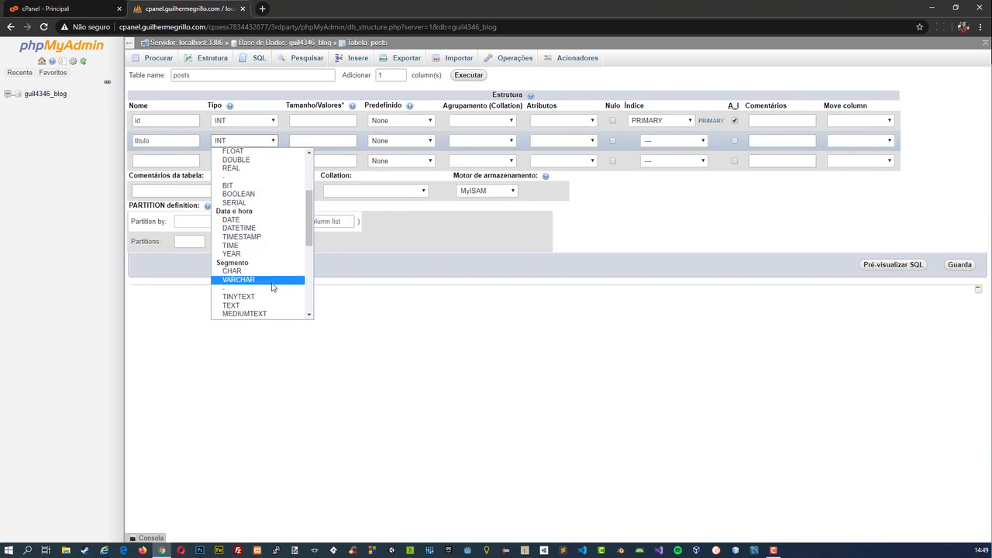
scroll(276, 283, "down", 3)
scroll(262, 229, "up", 3)
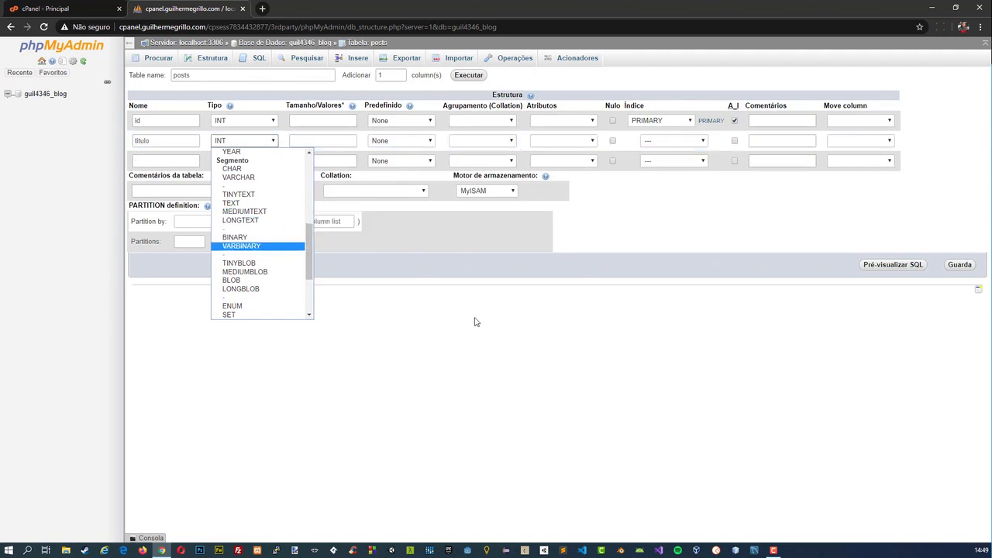
left_click(252, 203)
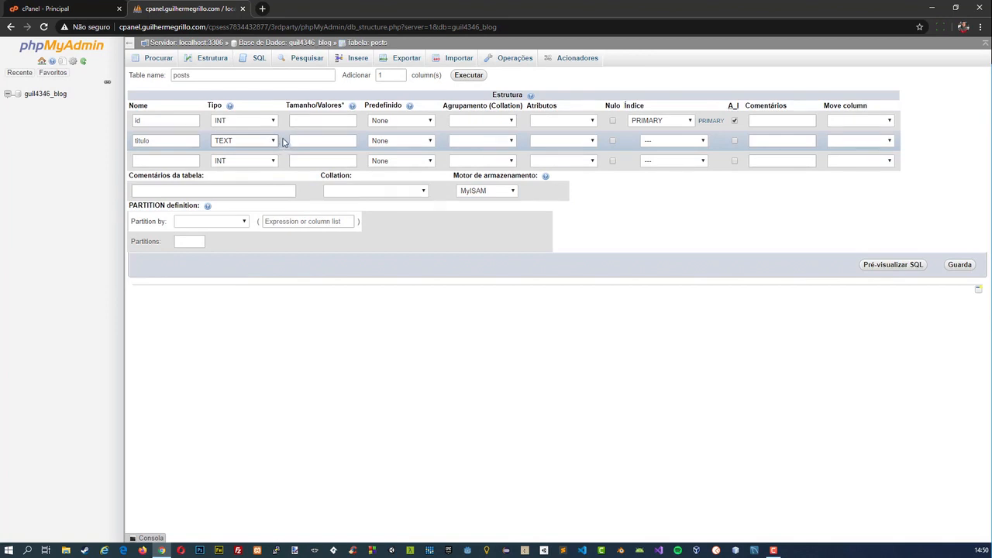
left_click(319, 140)
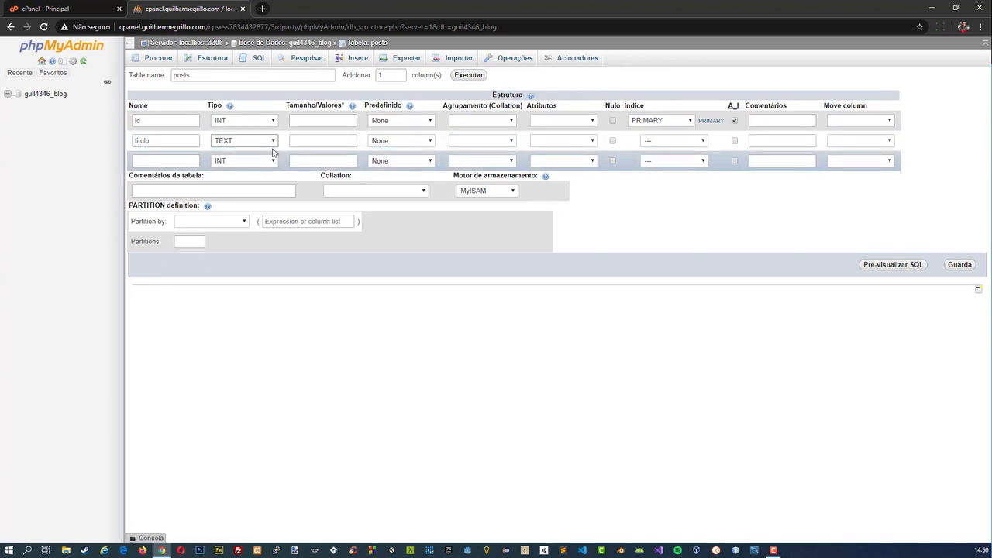
left_click(298, 144)
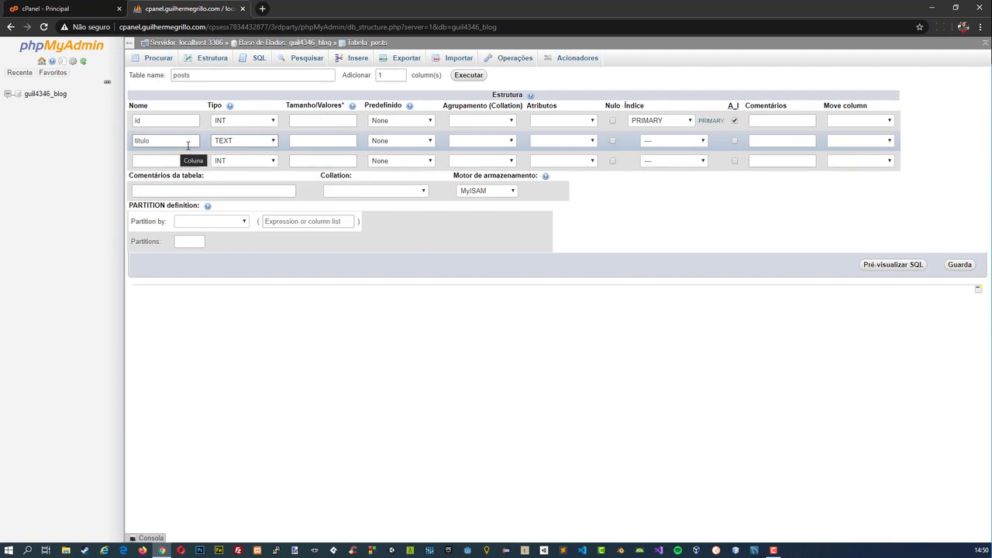
Change the titulo column's type to VARCHAR with a length of 255.
left_click(226, 143)
scroll(249, 178, "up", 5)
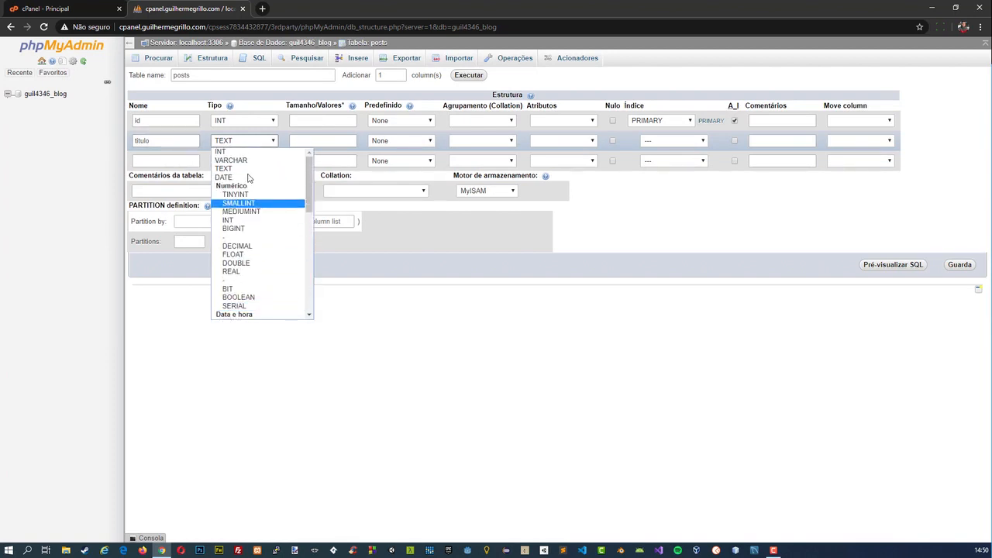
left_click(231, 160)
left_click(298, 140)
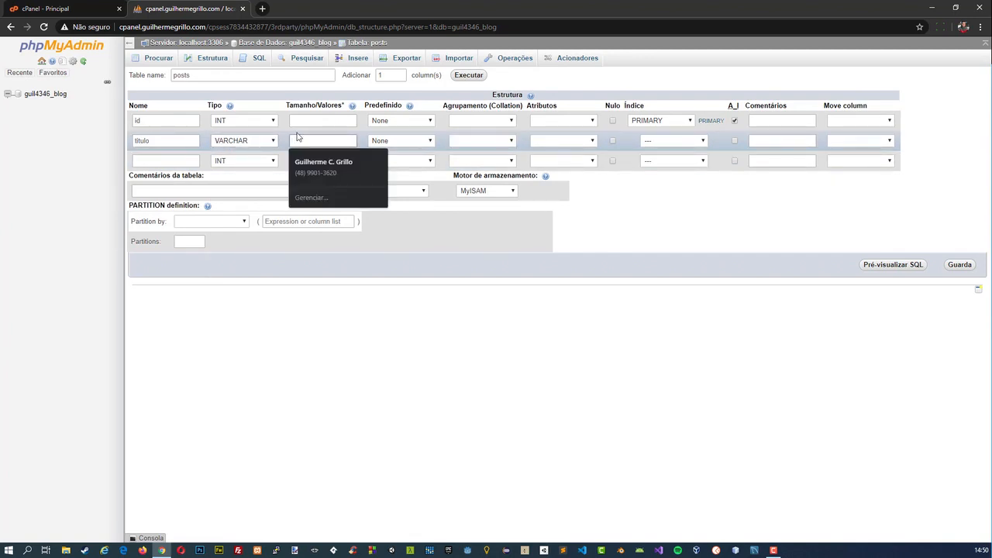
type("255")
left_click_drag(314, 139, 291, 141)
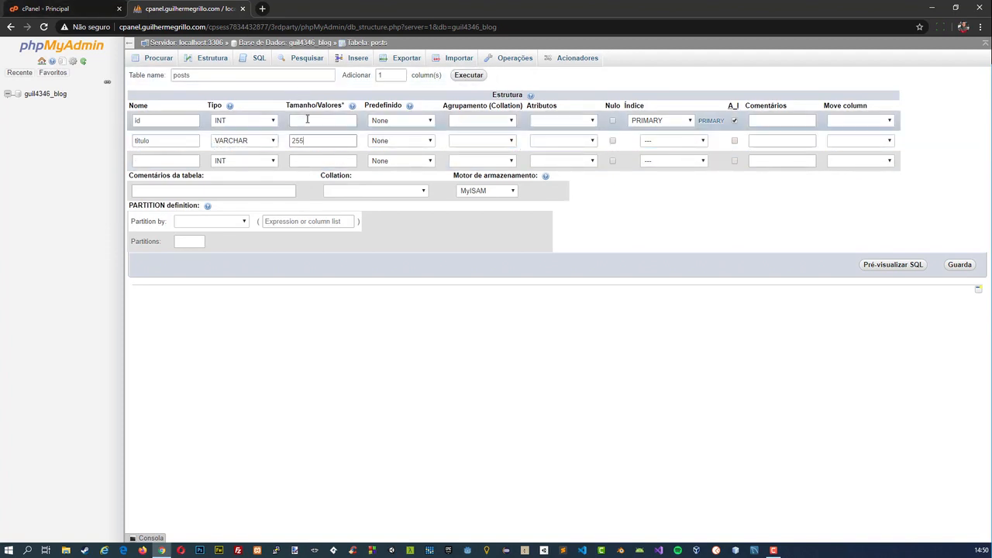
left_click(349, 143)
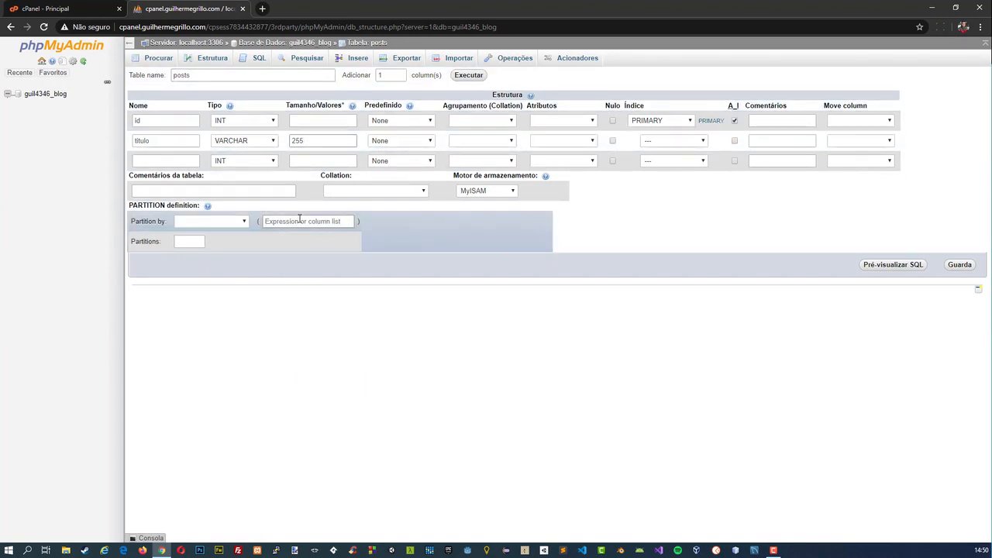
Name the third column conteudo with type TEXT and save the posts table.
left_click_drag(191, 74, 174, 74)
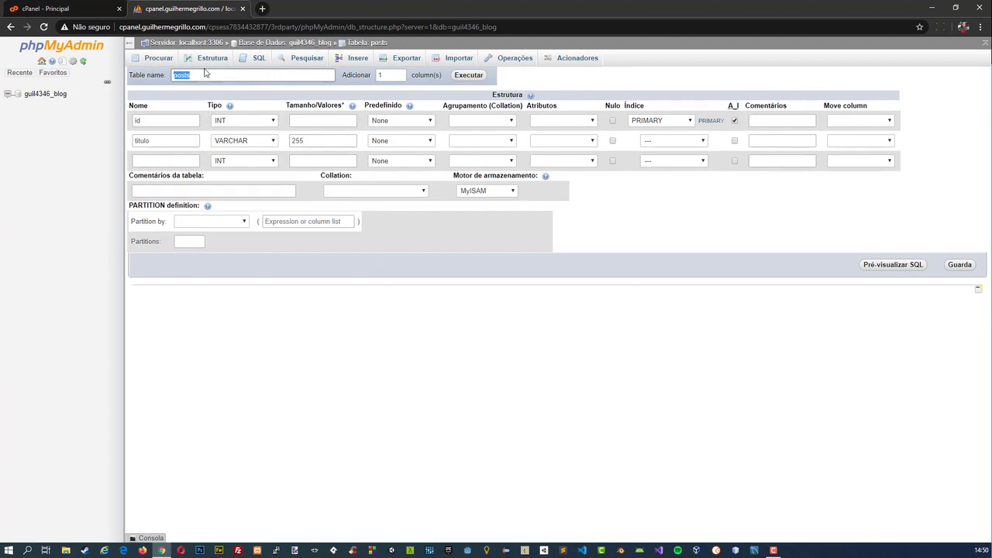
left_click(158, 163)
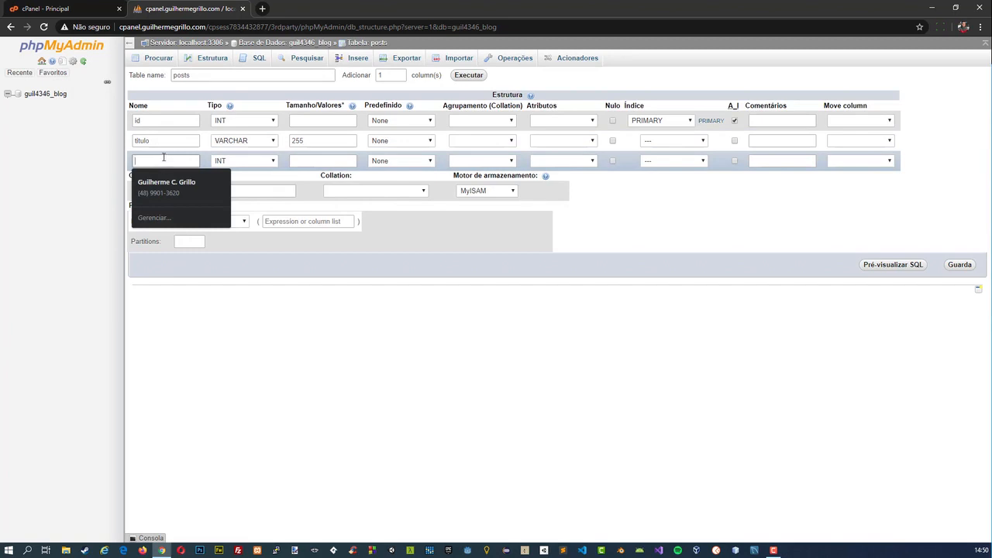
type("conteudo")
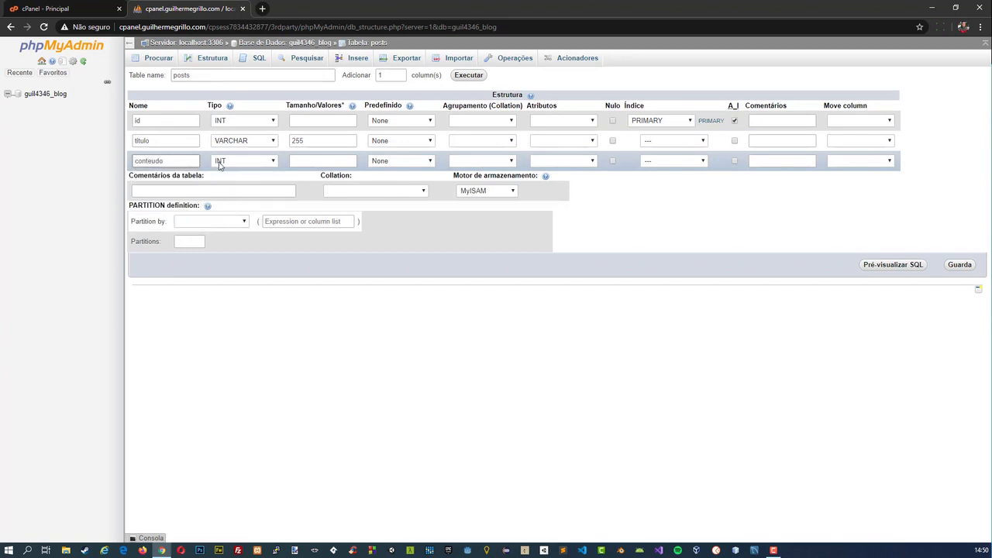
left_click(220, 165)
scroll(248, 264, "down", 5)
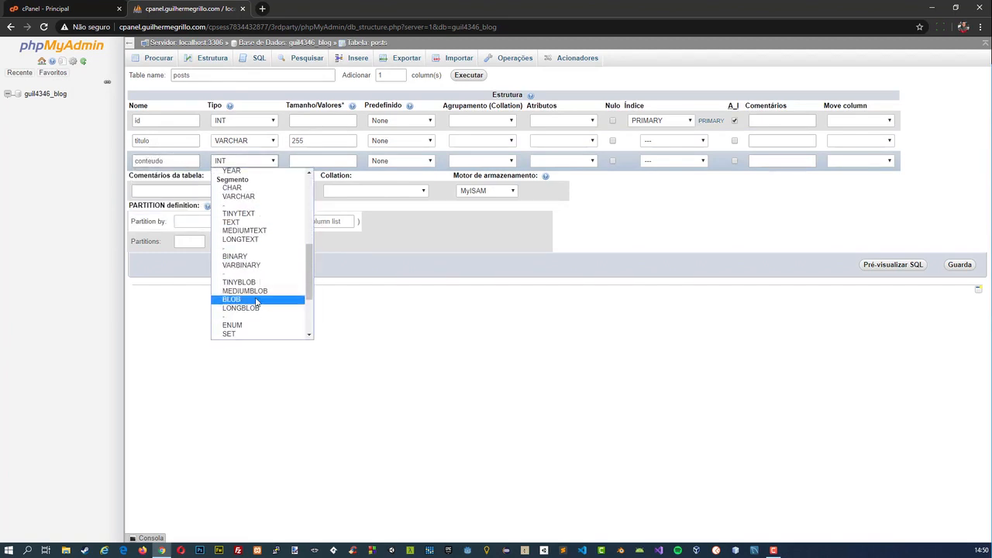
left_click(233, 222)
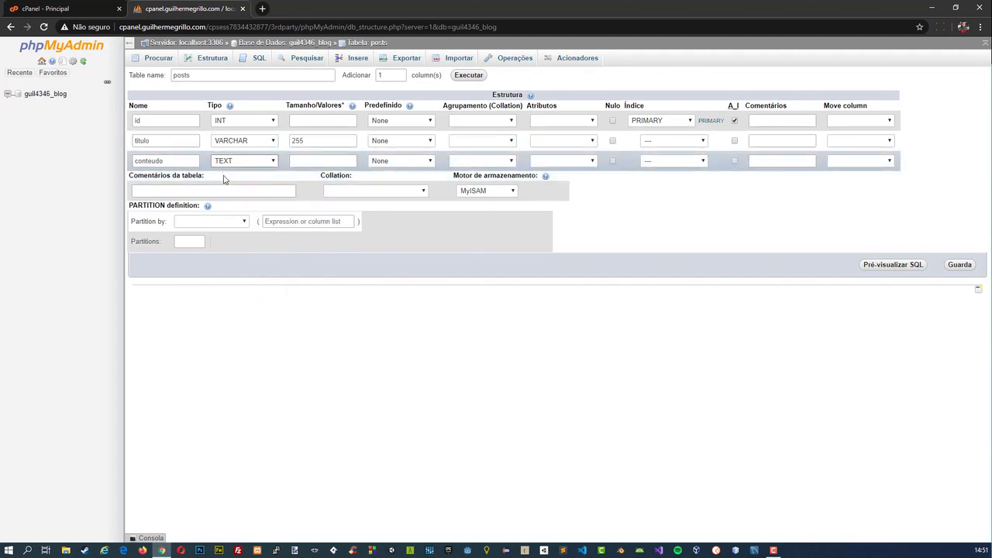
left_click(960, 265)
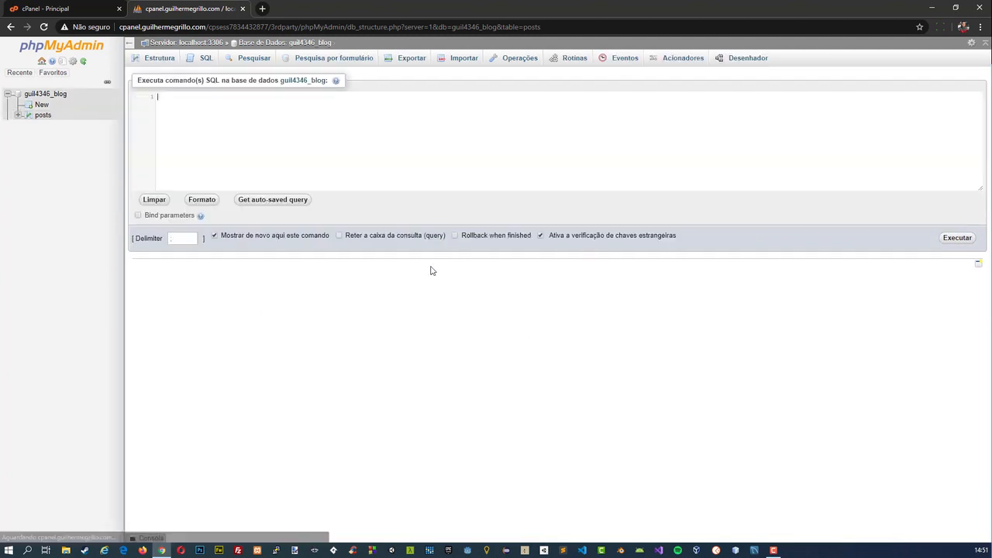
Open the structure of the posts table and add a DATE column named data after conteudo.
left_click(43, 115)
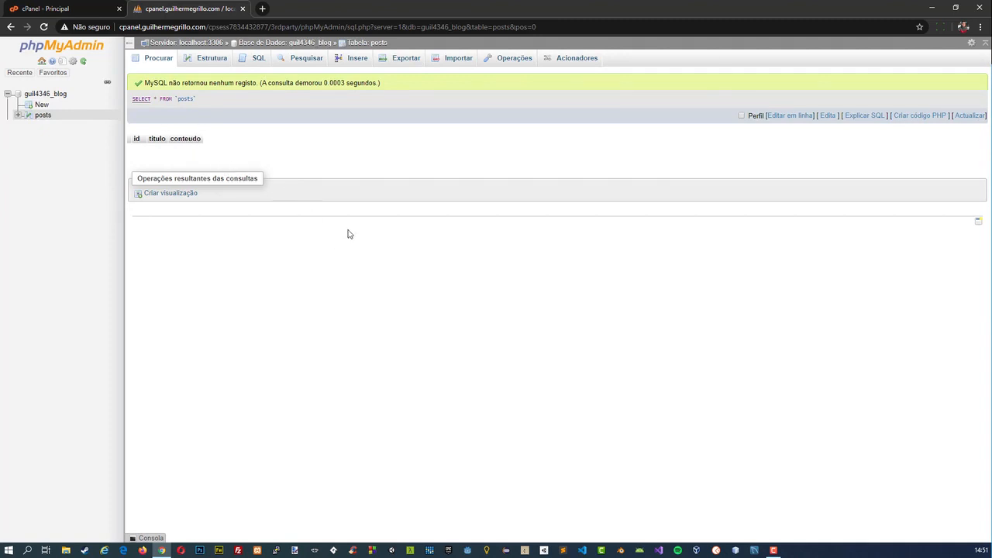
left_click(43, 115)
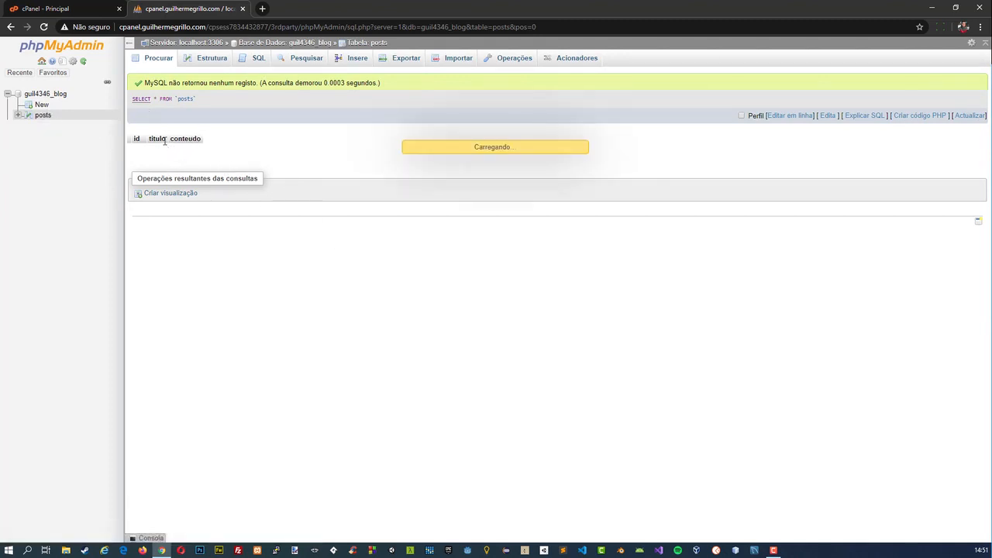
left_click(205, 60)
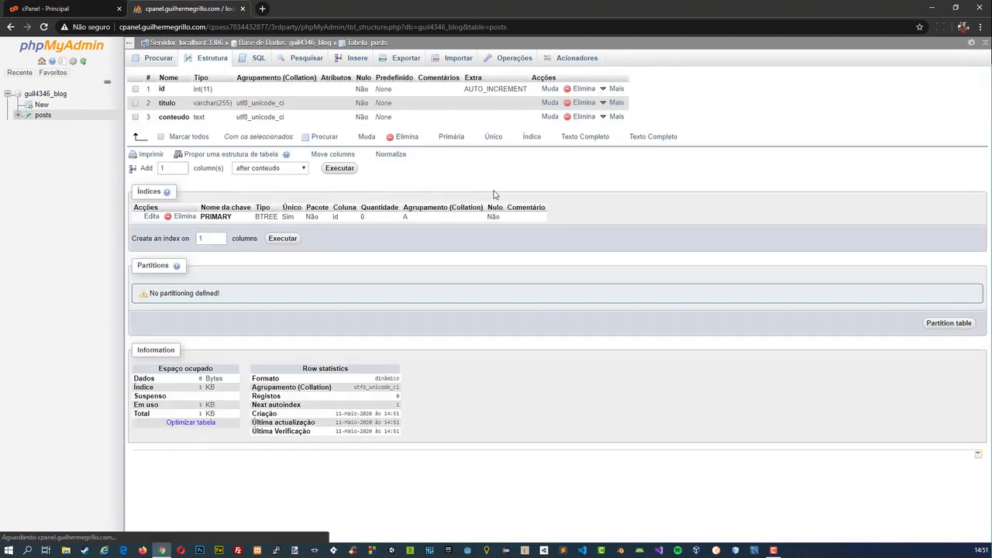
left_click(333, 171)
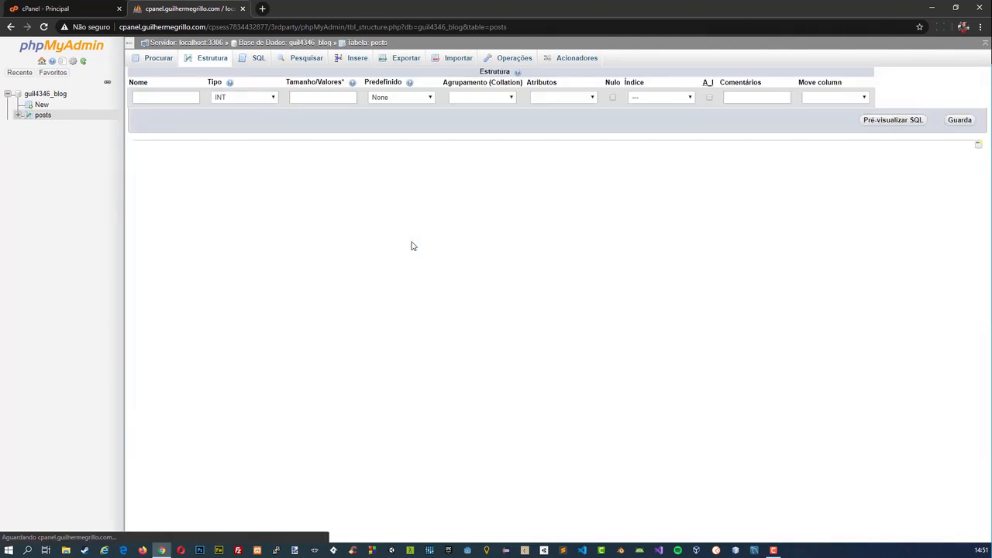
left_click(262, 98)
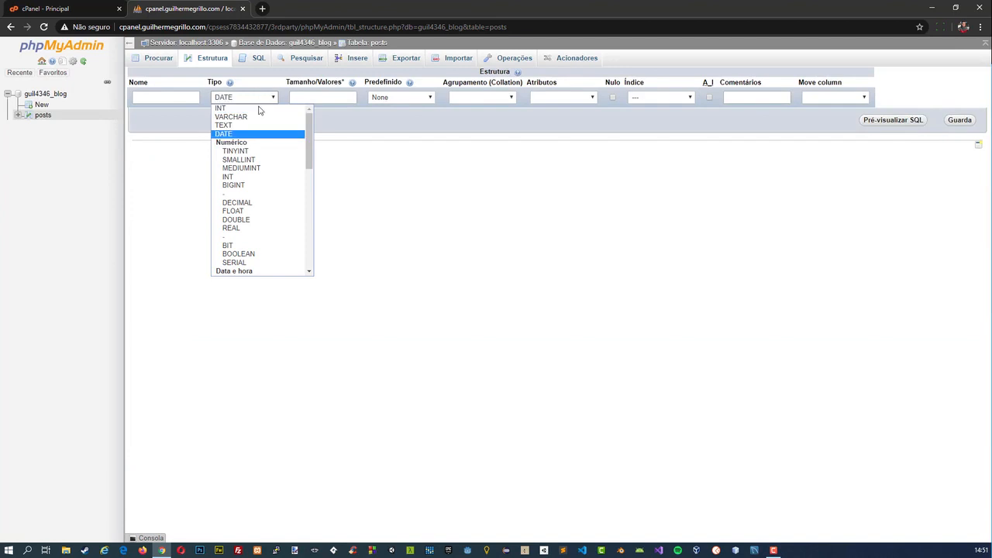
left_click(248, 134)
left_click(185, 99)
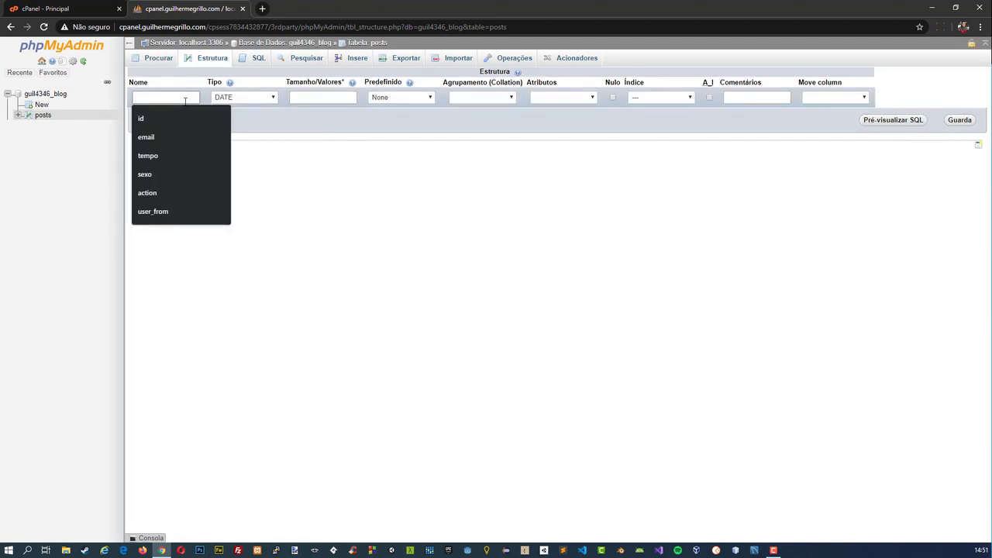
type("data")
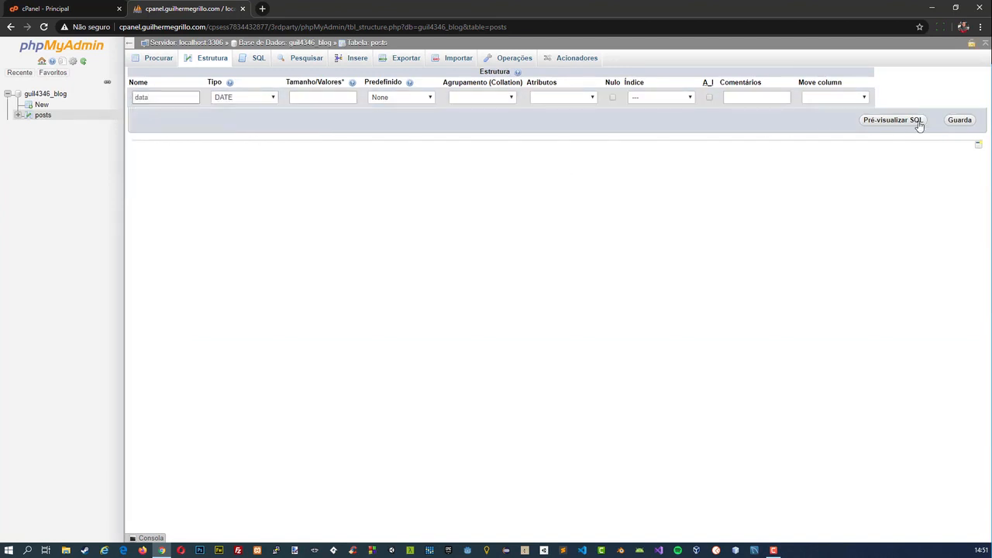
left_click(960, 121)
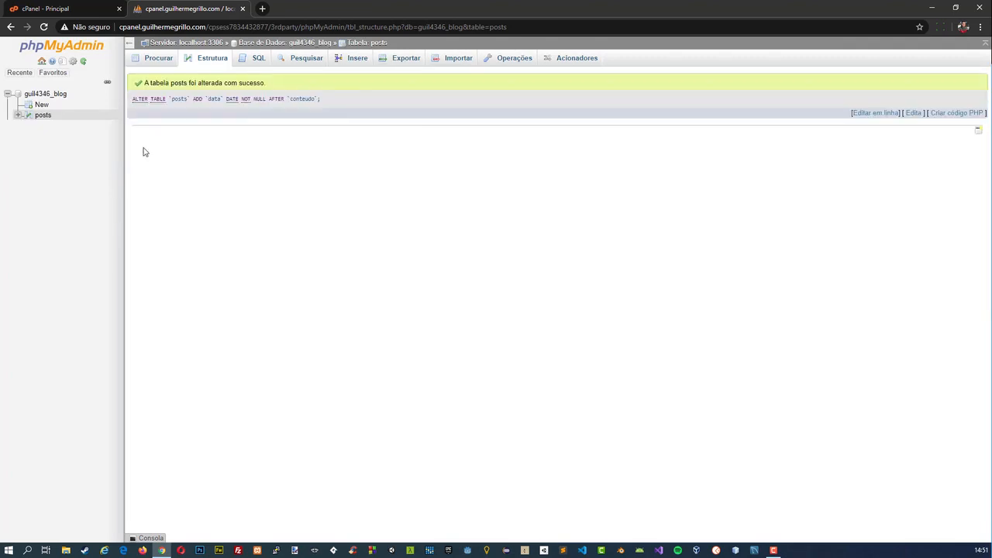
Browse the posts table and examine its columns.
left_click(41, 115)
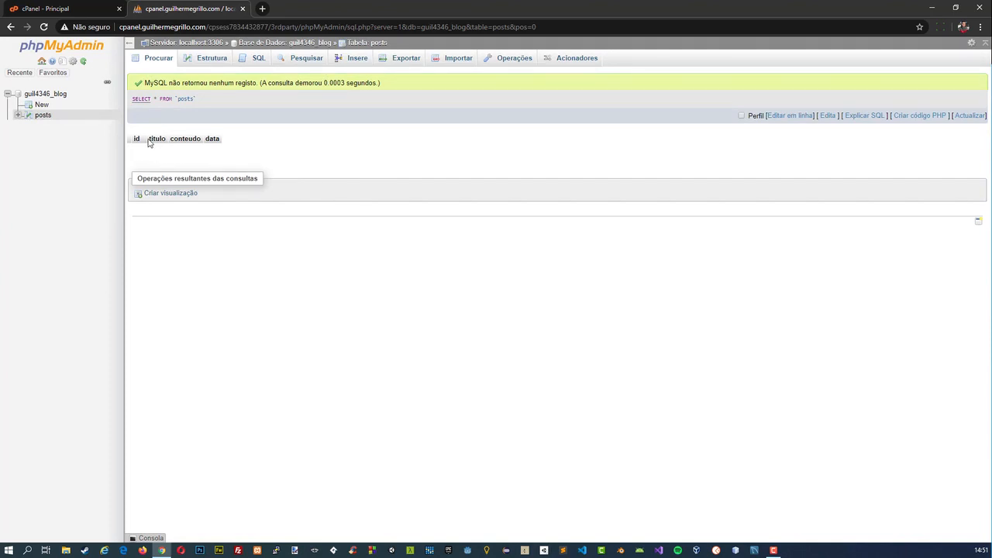
left_click_drag(151, 139, 163, 139)
left_click(159, 141)
Return to the cPanel home page and close the browser.
left_click(97, 5)
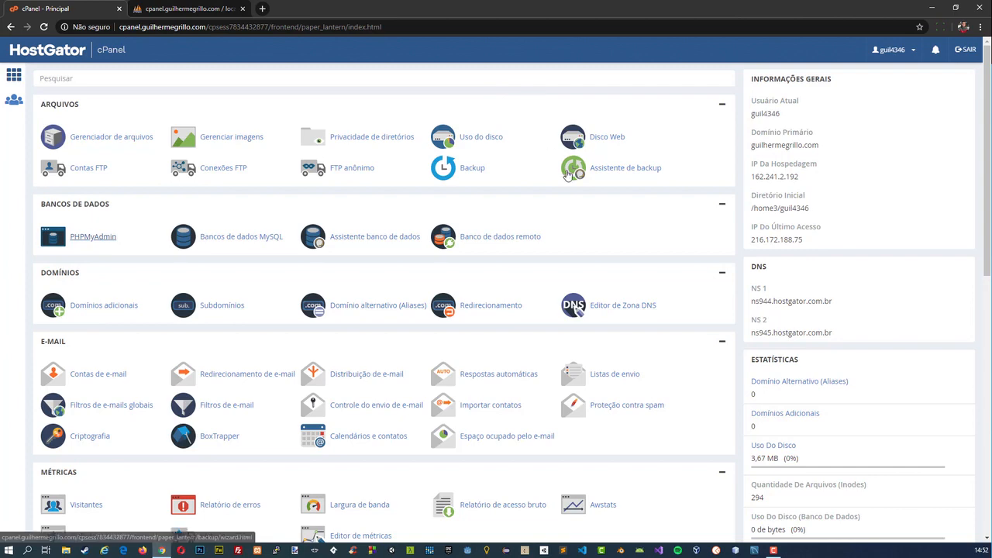
left_click(980, 8)
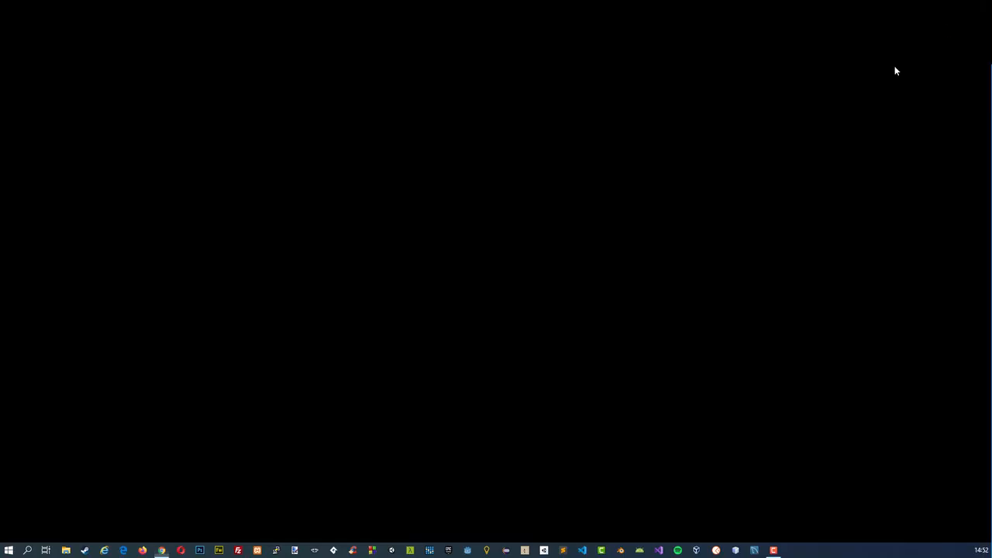
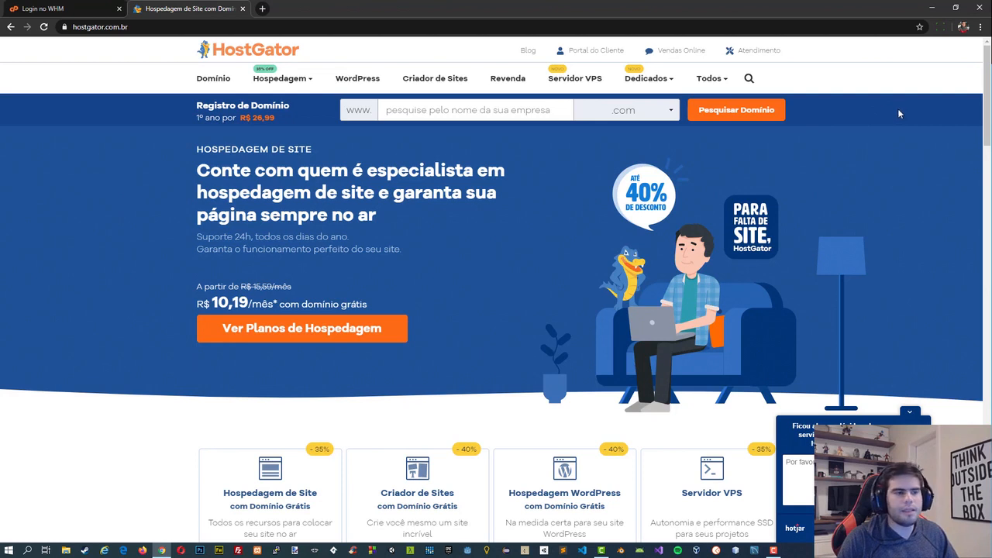
Open HostGator's Servidor VPS page and review the plans, including the billing periods offered for the Optimized plan.
left_click(910, 411)
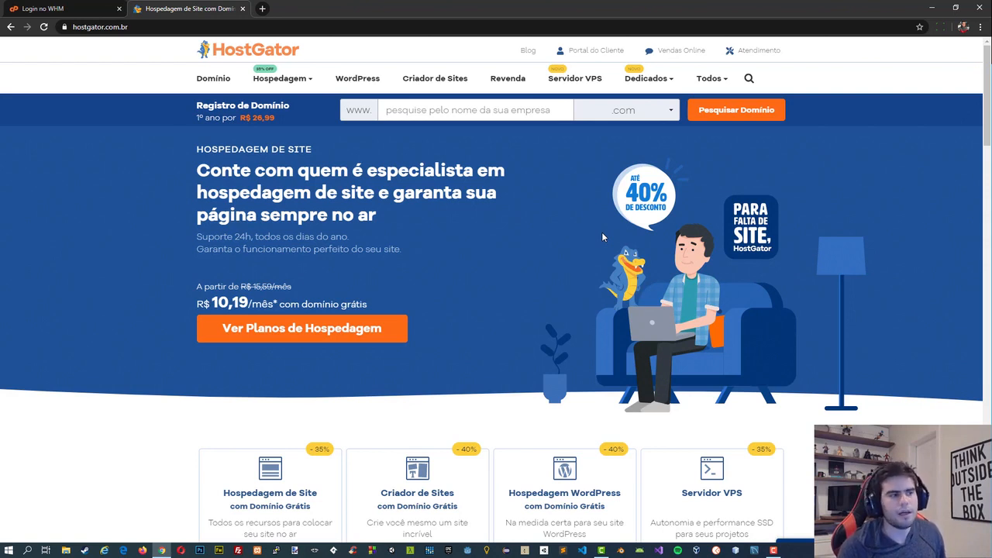
left_click(582, 85)
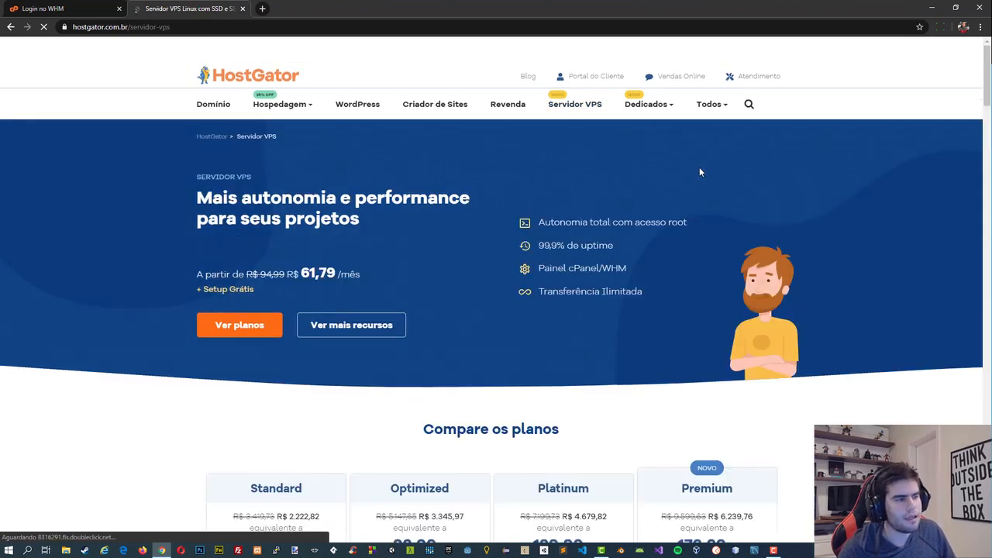
scroll(518, 300, "down", 3)
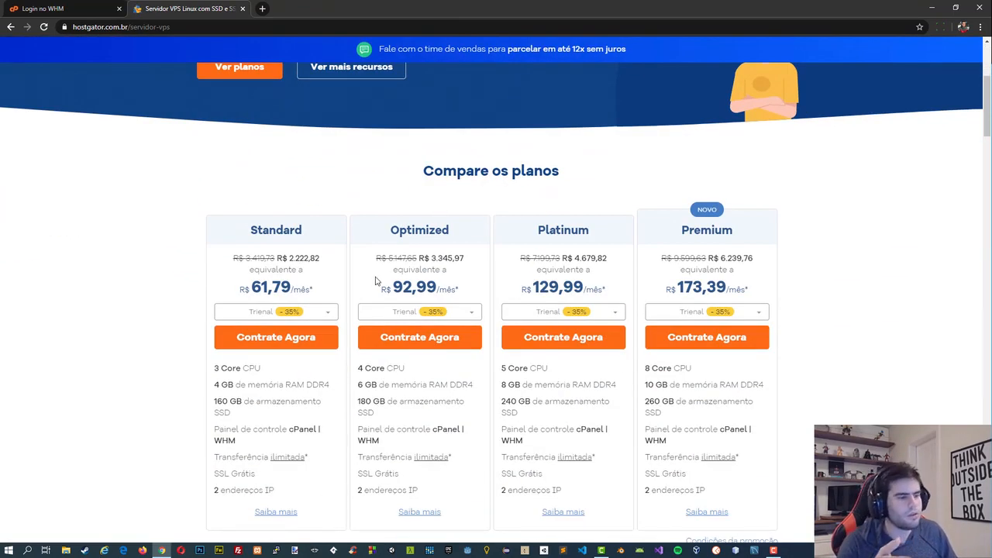
left_click(413, 313)
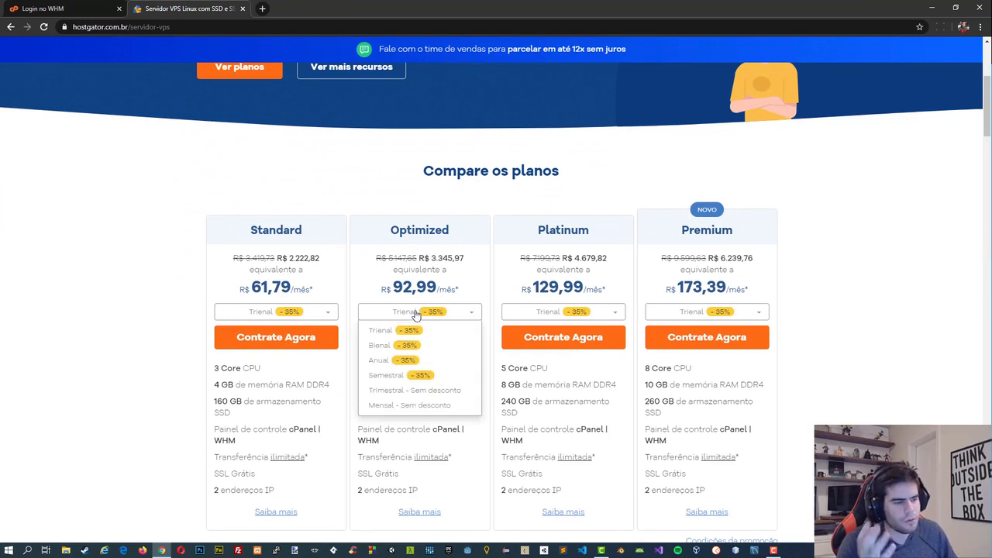
left_click(414, 286)
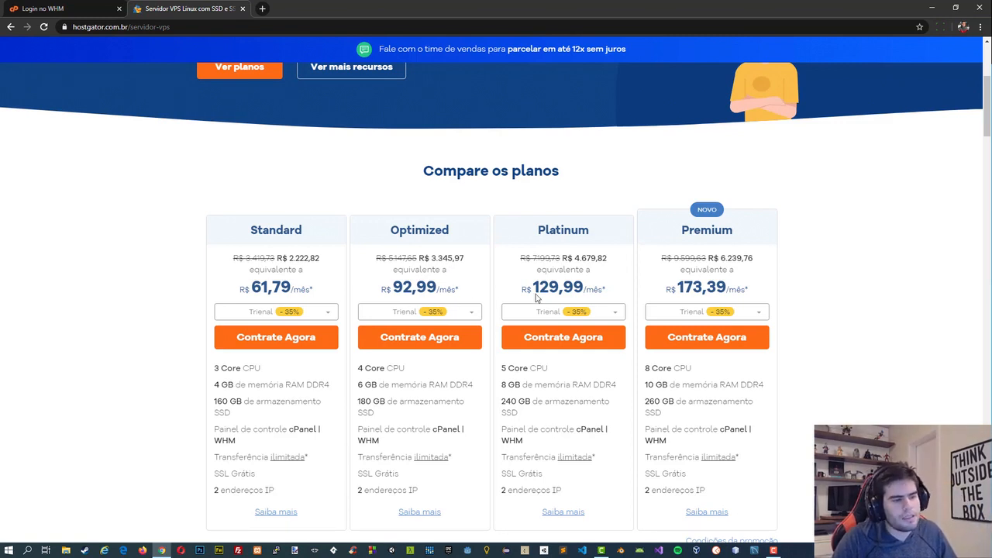
Open the Servidor Dedicado Linux page and compare the Black, Sapphire and Diamond plans.
scroll(526, 273, "up", 3)
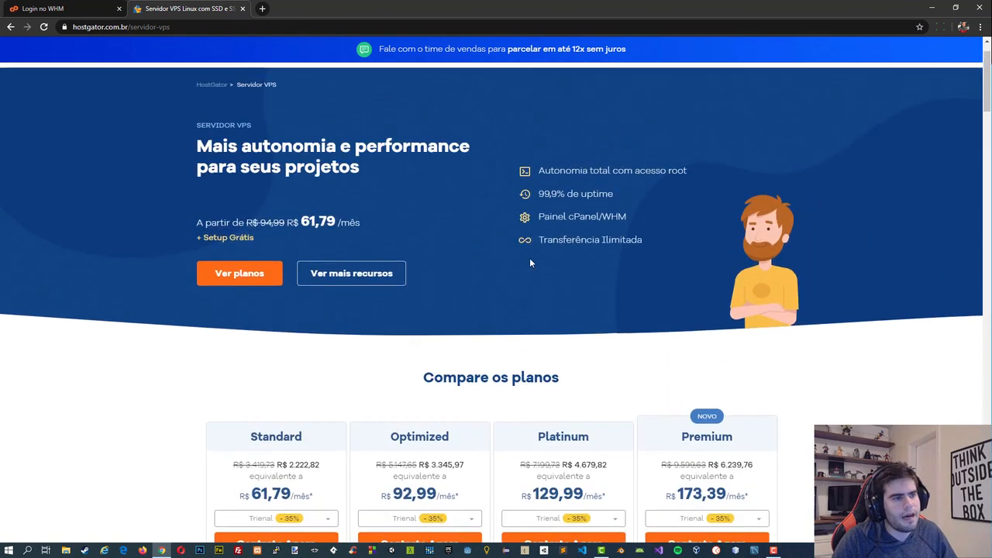
scroll(529, 263, "up", 1)
mouse_move(647, 104)
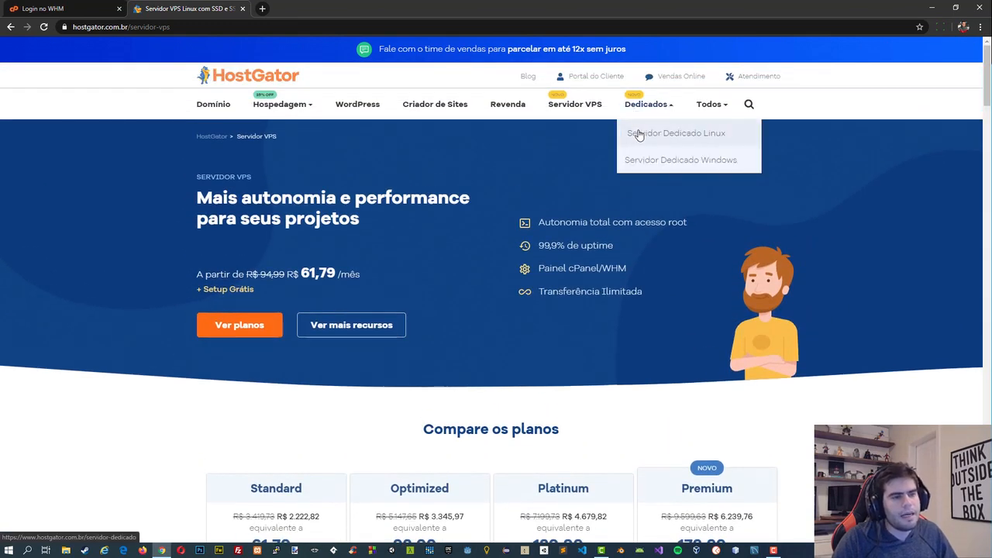
left_click(639, 135)
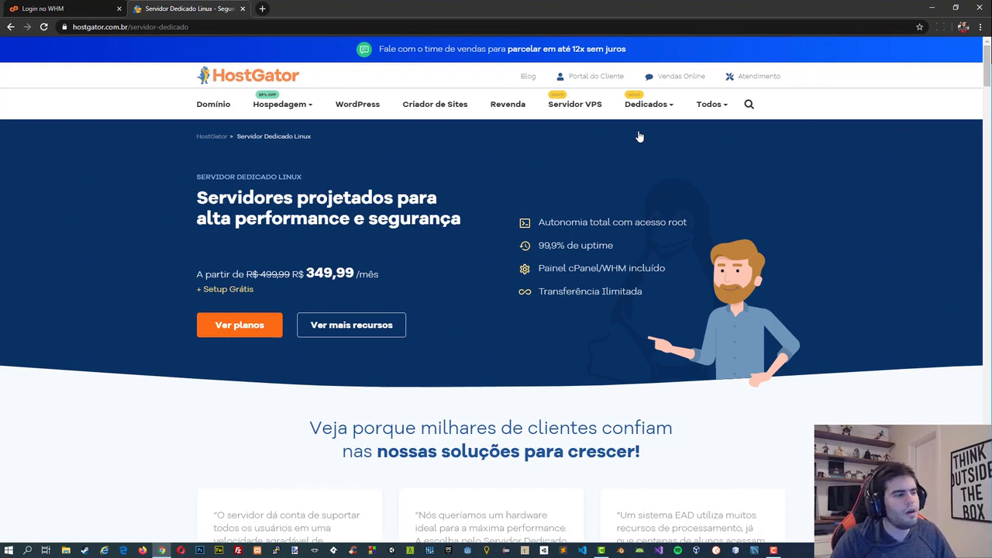
scroll(331, 219, "down", 6)
scroll(384, 218, "down", 4)
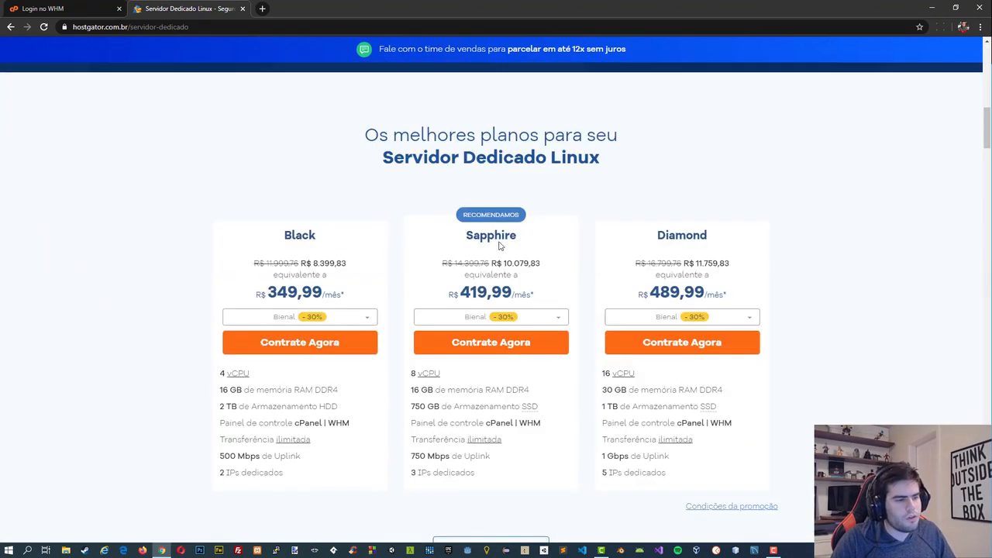
scroll(667, 265, "down", 2)
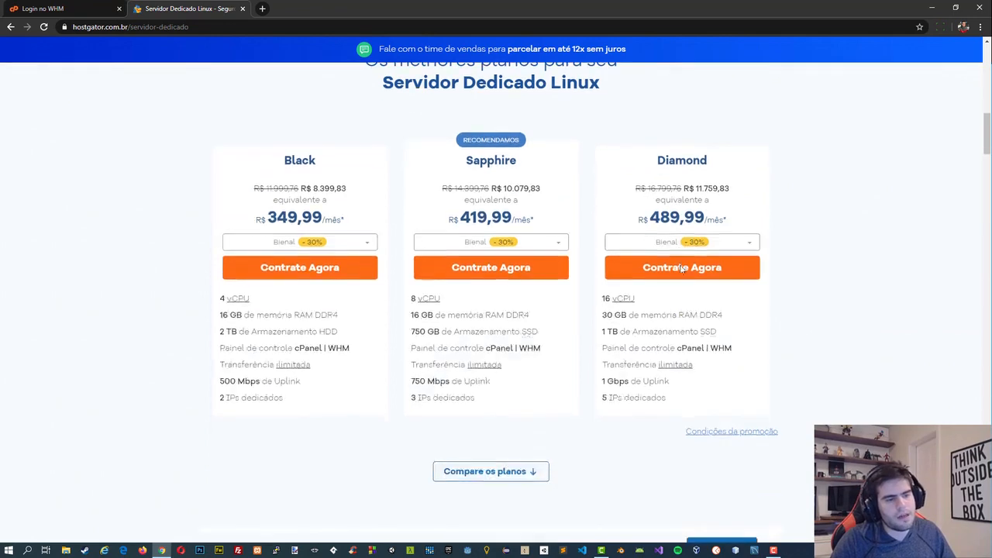
scroll(698, 263, "up", 2)
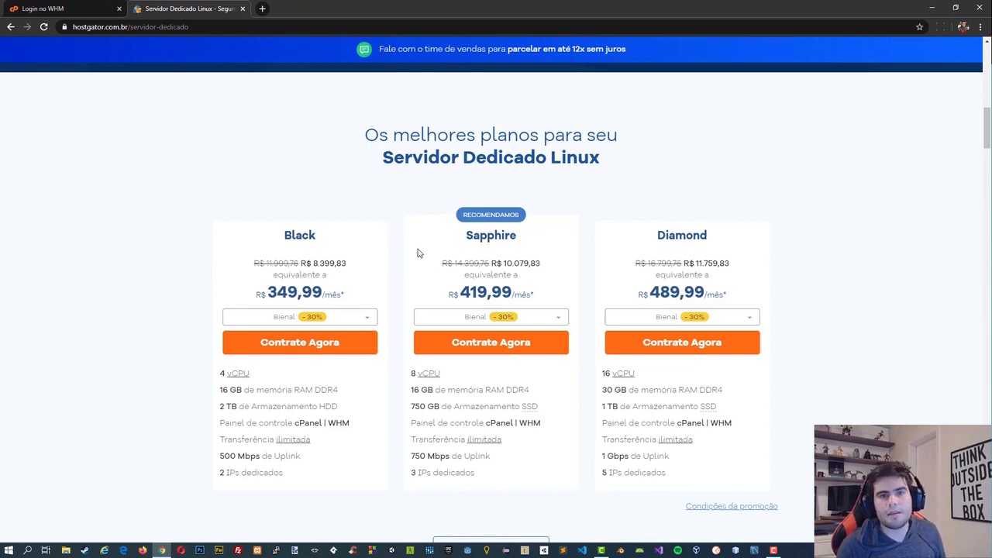
Close the HostGator page and log in to WHM as root with the account password, skipping the feature showcase.
left_click(39, 6)
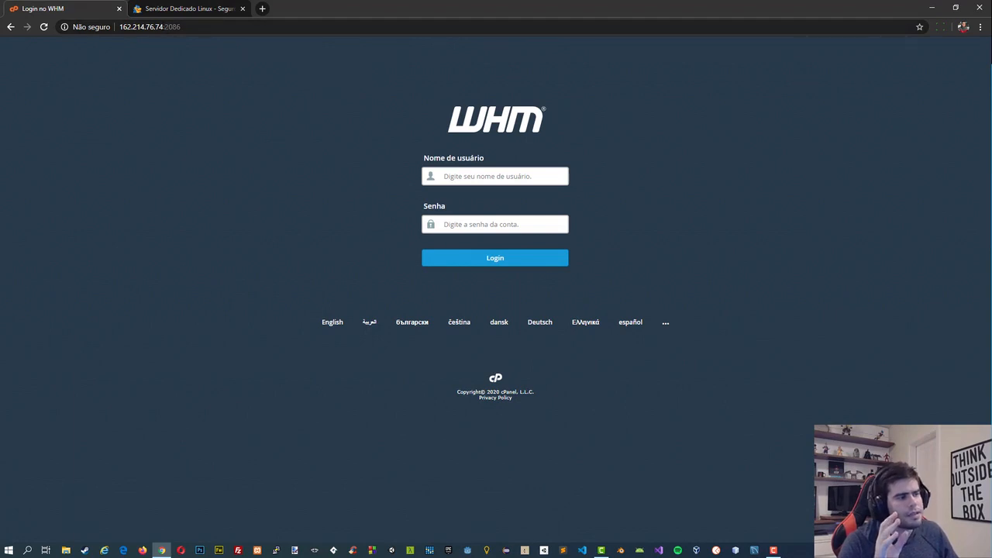
left_click(243, 9)
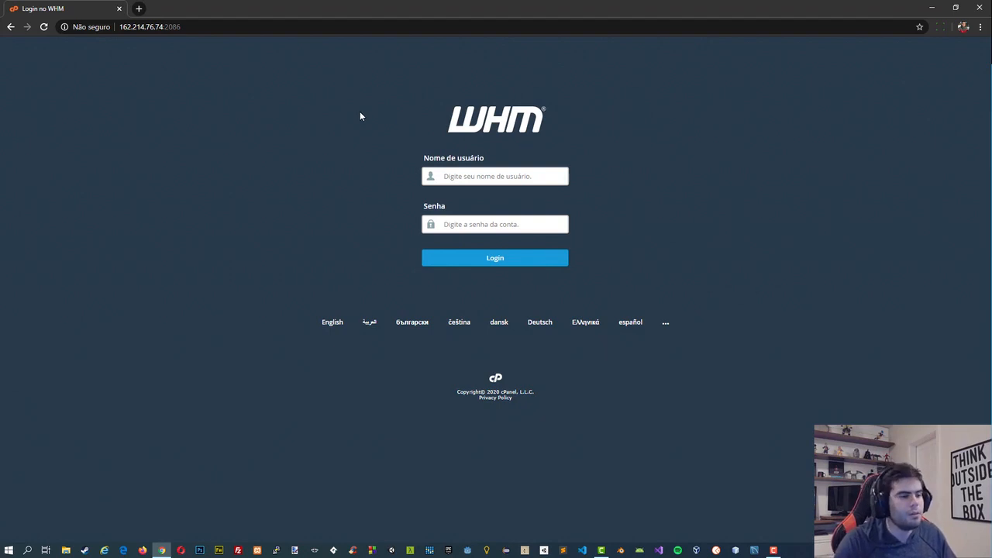
left_click(477, 175)
type("root")
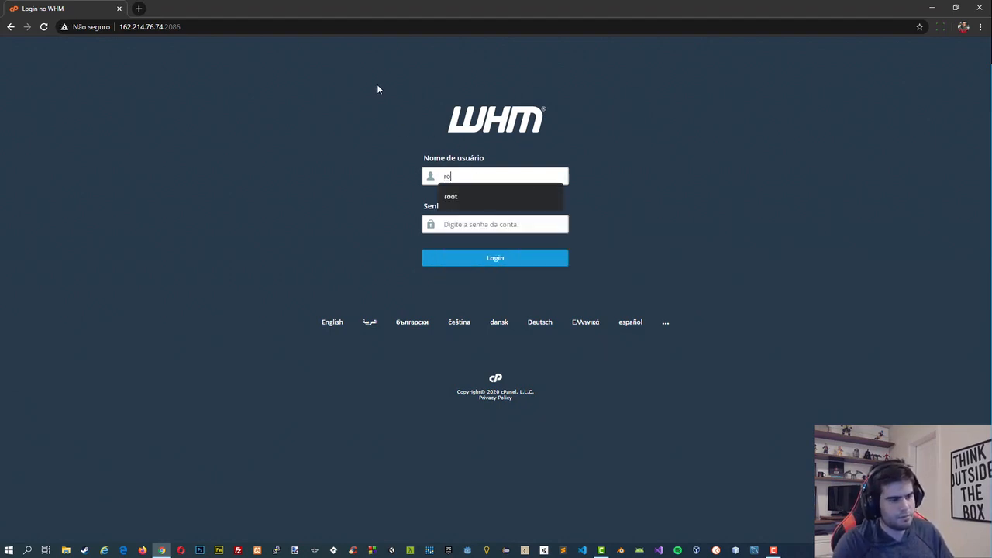
key("Tab")
type("************")
key("Return")
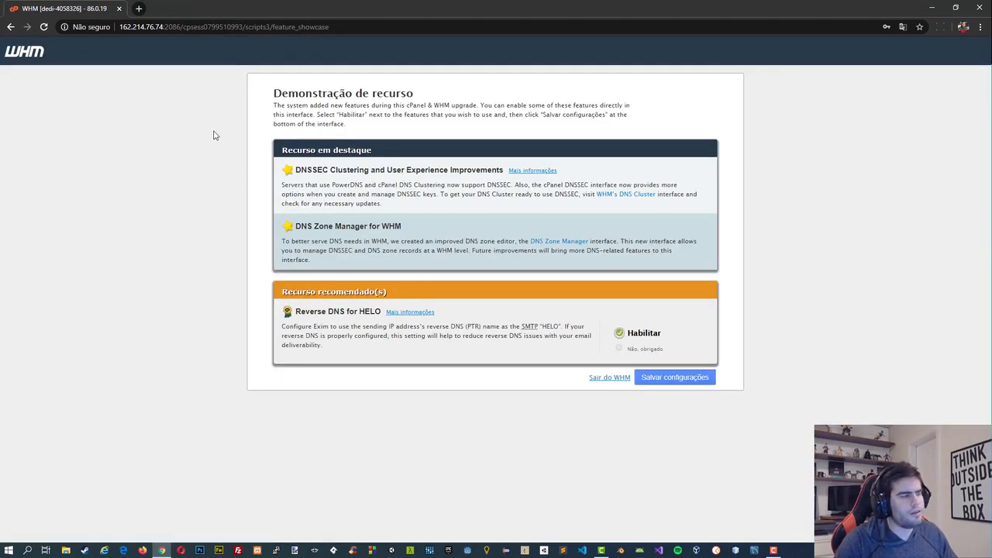
left_click(594, 377)
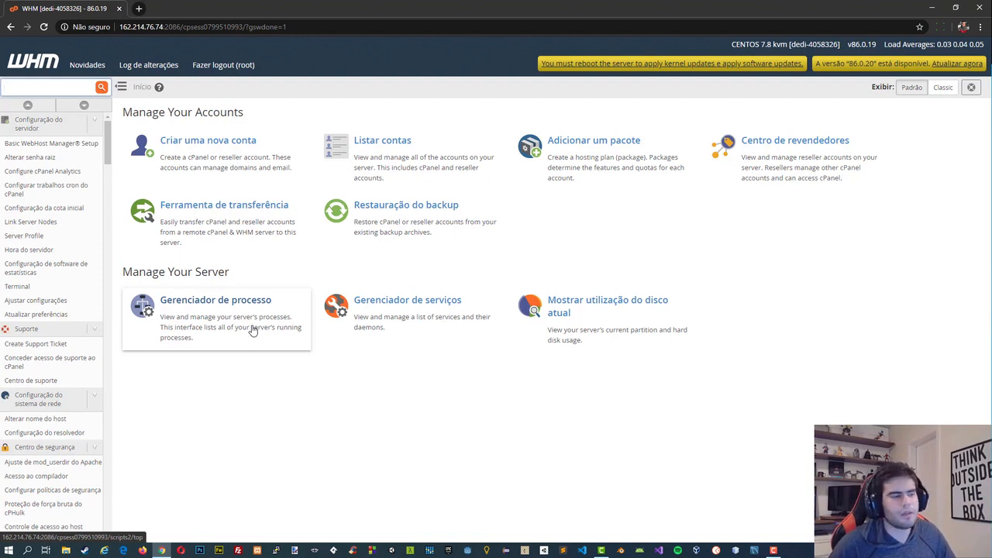
Review the server's running processes and current disk usage, and return to the WHM home page.
left_click(174, 314)
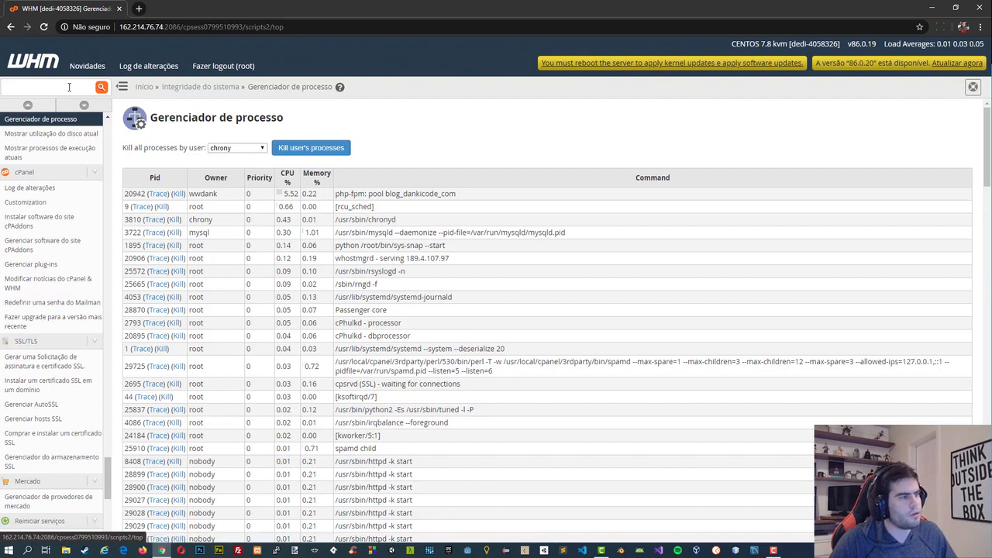
left_click(42, 70)
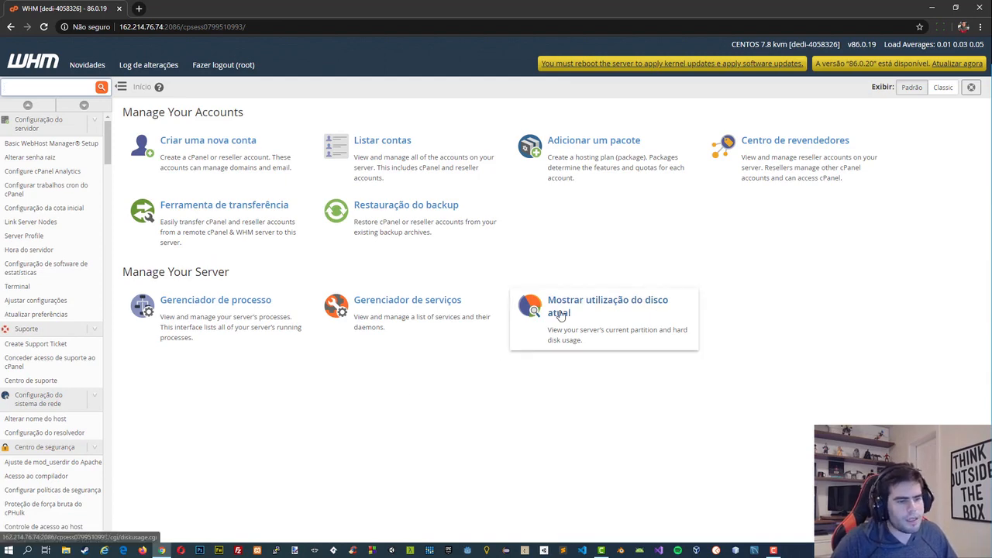
left_click(571, 350)
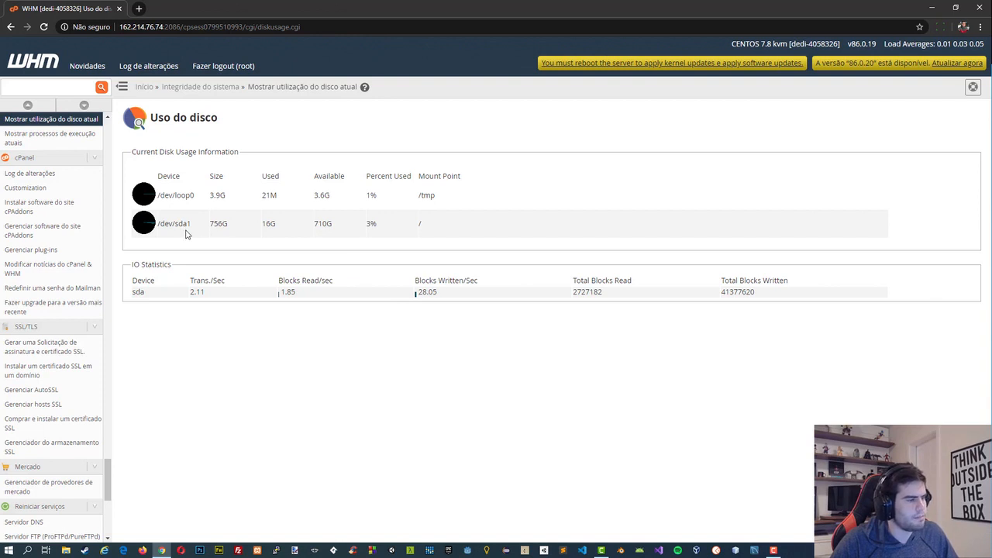
left_click_drag(263, 225, 277, 225)
left_click(277, 228)
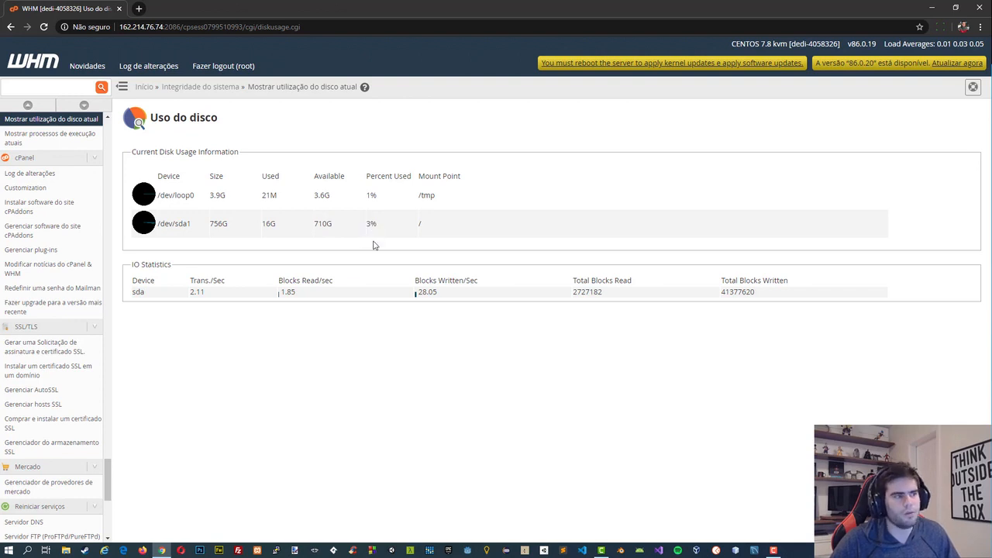
left_click(45, 65)
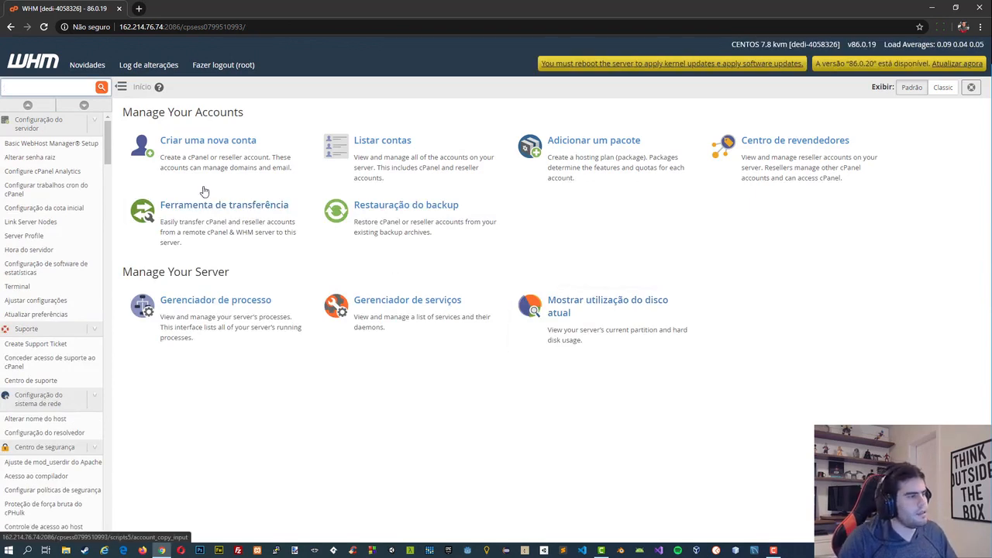
Search the WHM functions for reboot and for apache.
mouse_move(108, 155)
left_mouse_down()
mouse_move(108, 202)
mouse_move(108, 161)
left_mouse_up()
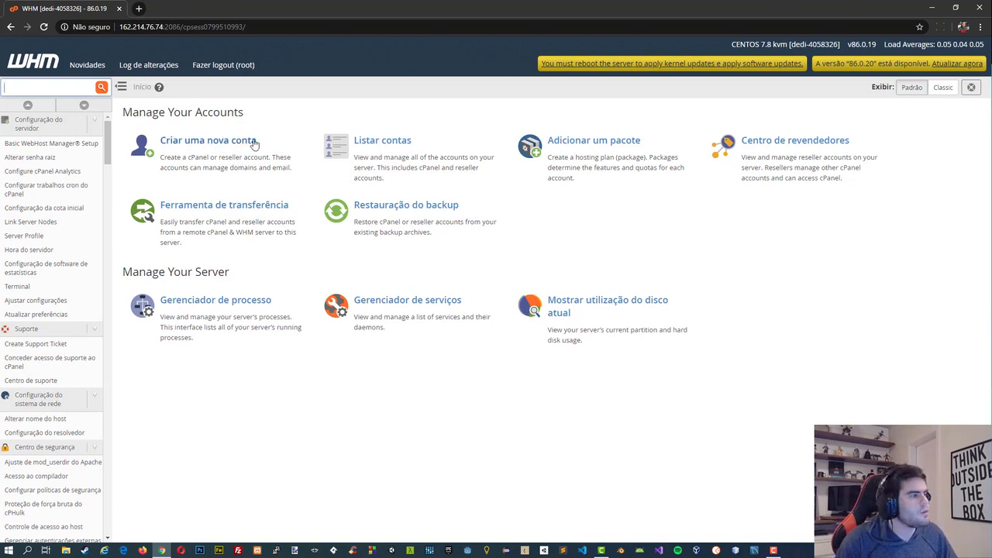
type("reboot")
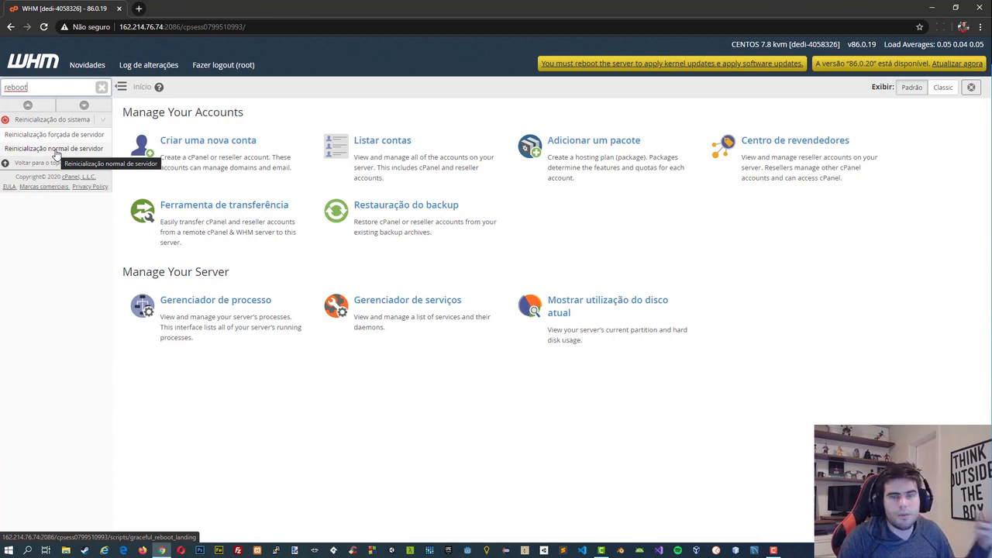
double_click(49, 89)
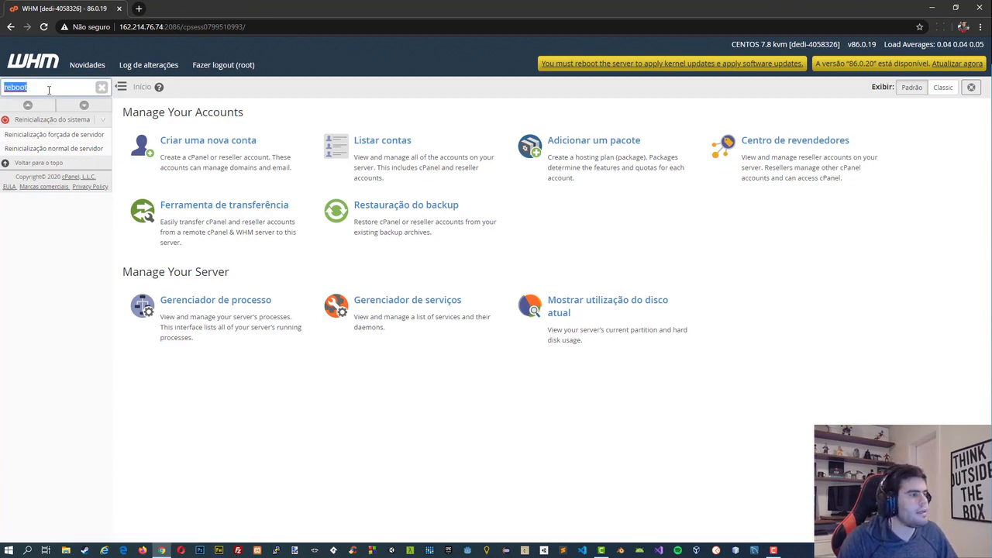
type("apache")
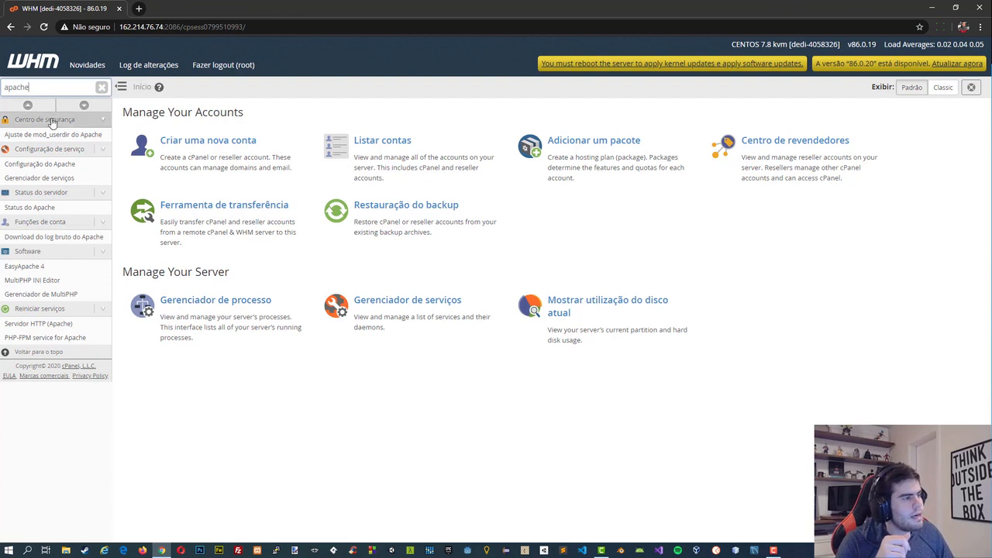
Find and open the WHM Terminal, run cd / to reach the root directory, and leave it when done.
double_click(39, 86)
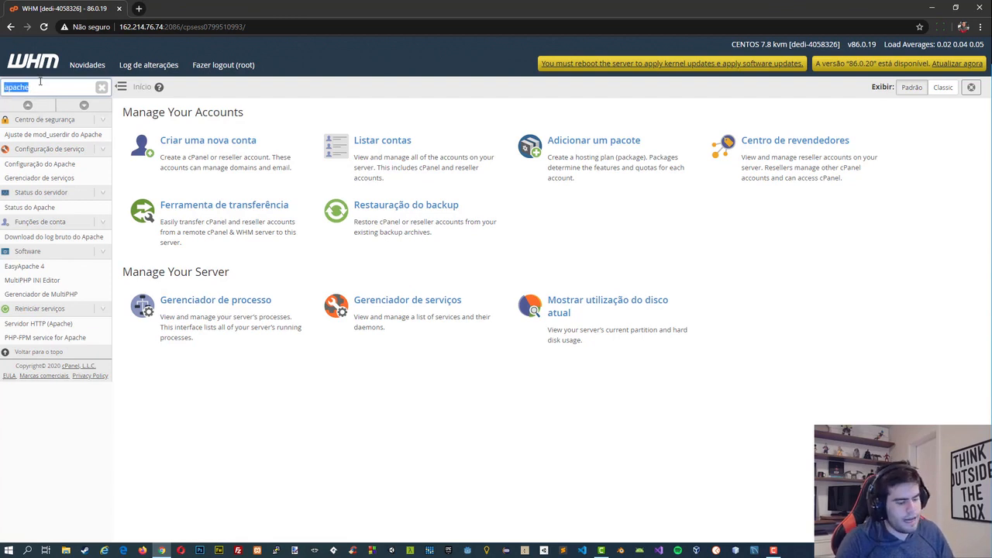
type("terminal")
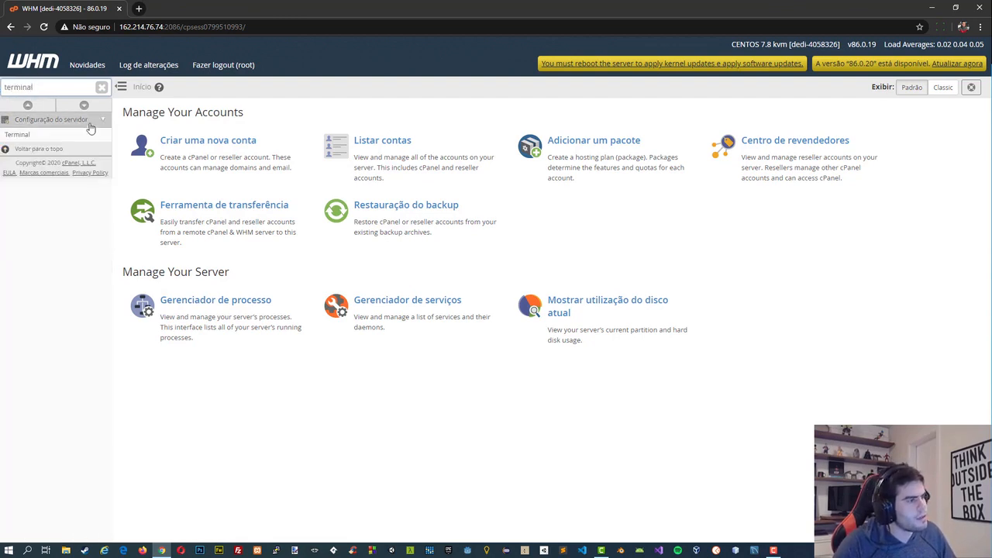
left_click(74, 138)
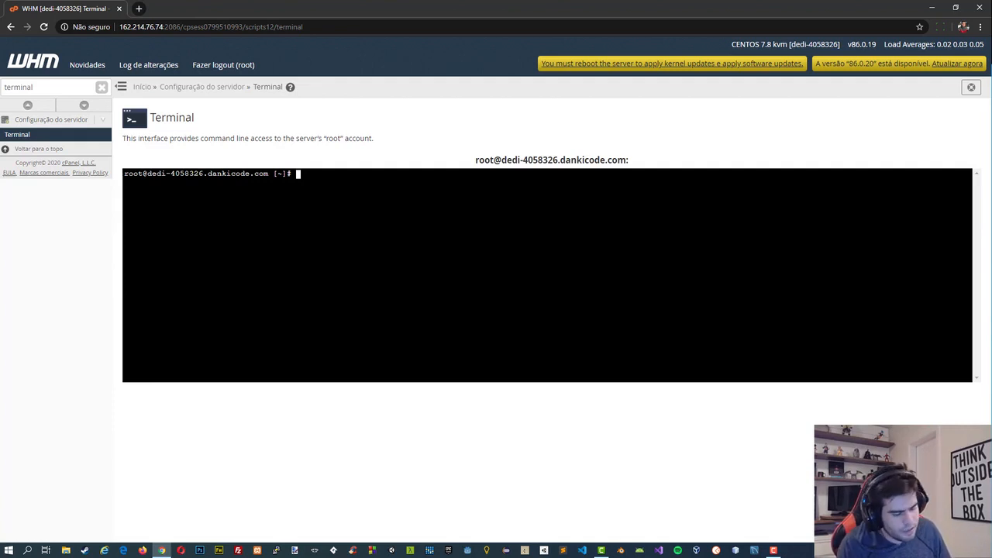
type("cd /")
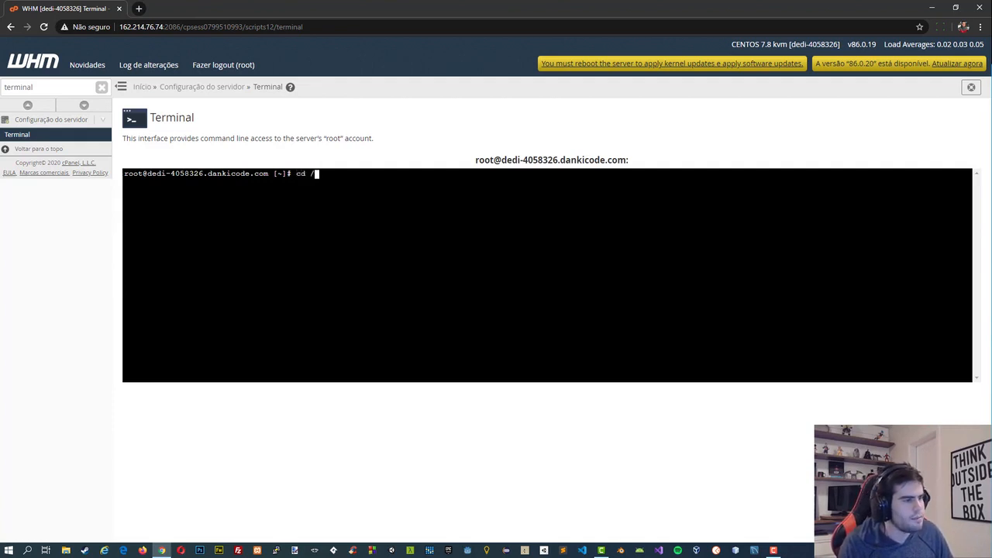
key("Return")
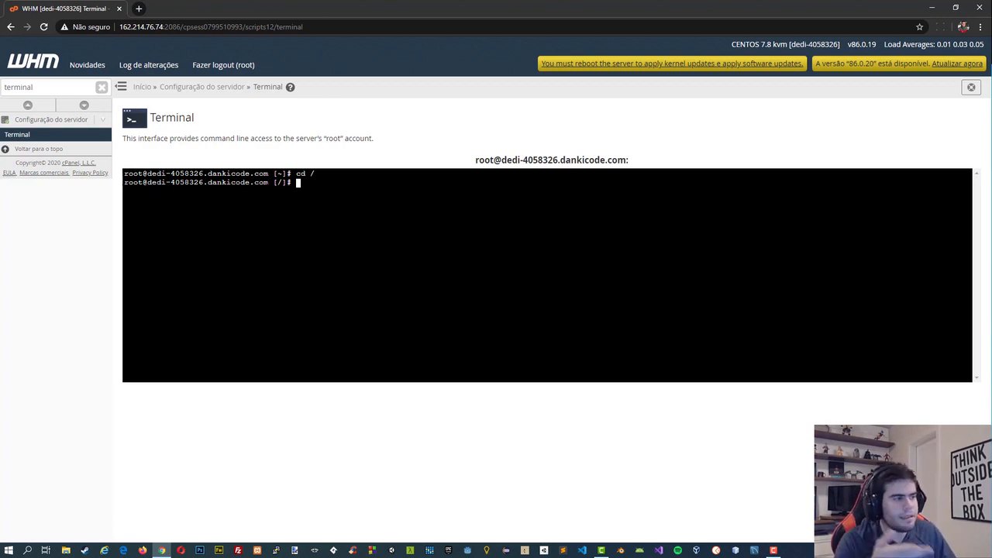
left_click(39, 65)
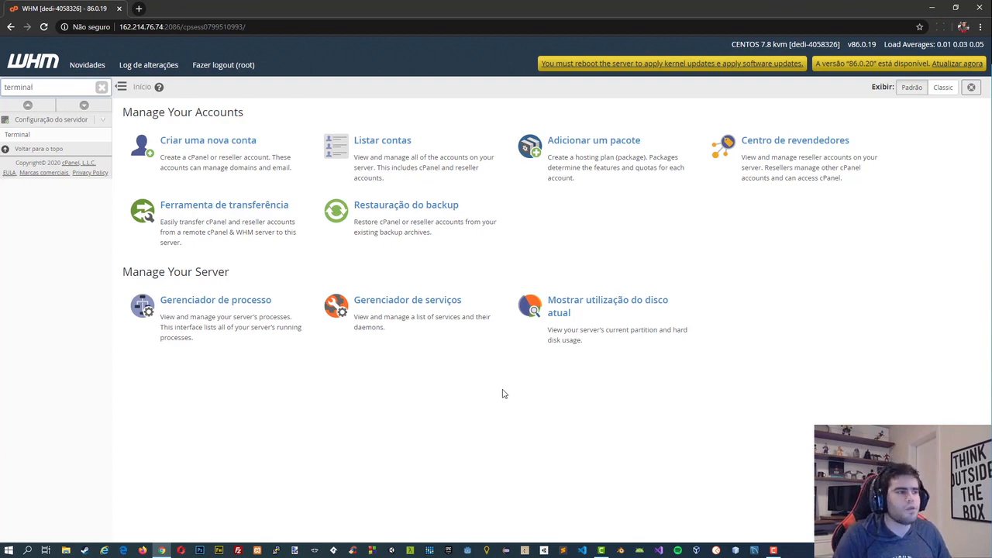
left_click(979, 8)
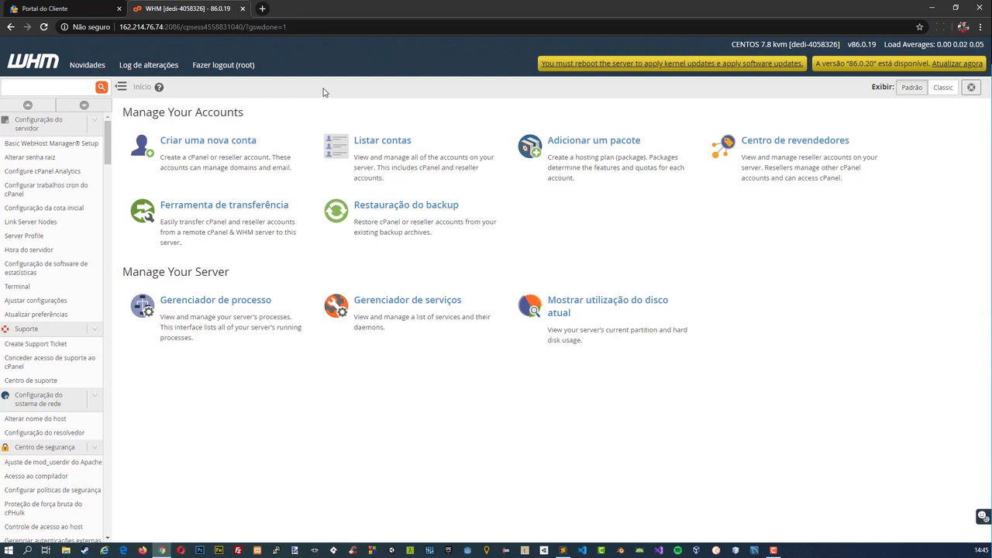
Search the WHM functions for contas and open the Listar contas page to examine the server's accounts.
left_click(75, 86)
type("contas")
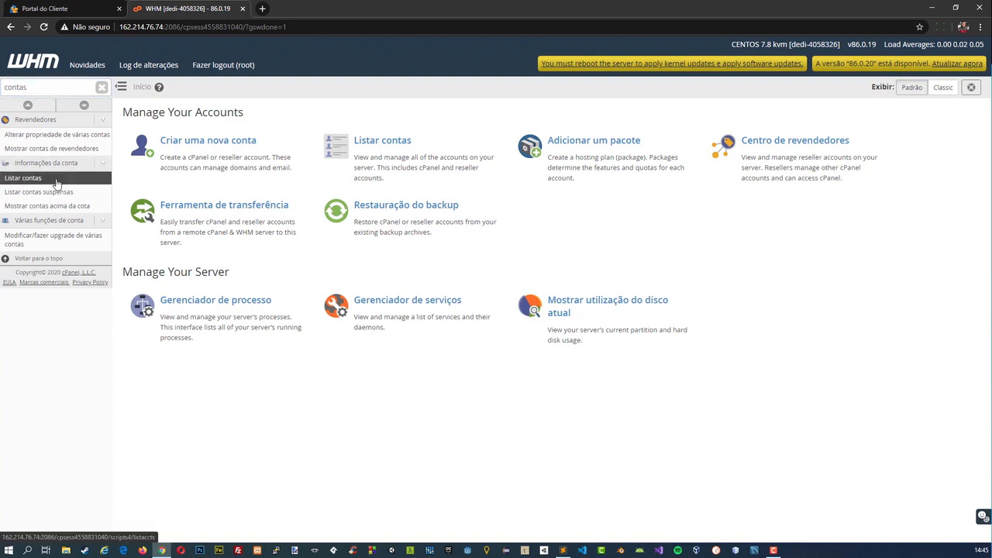
left_click(22, 178)
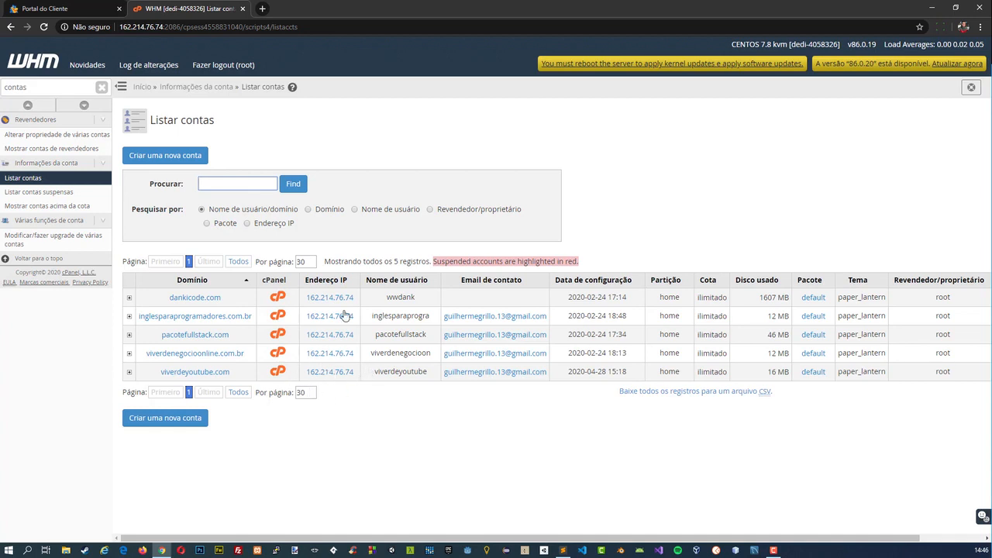
Open the form for creating a new account and enter the new domain name, letting the username fill in from it.
double_click(36, 88)
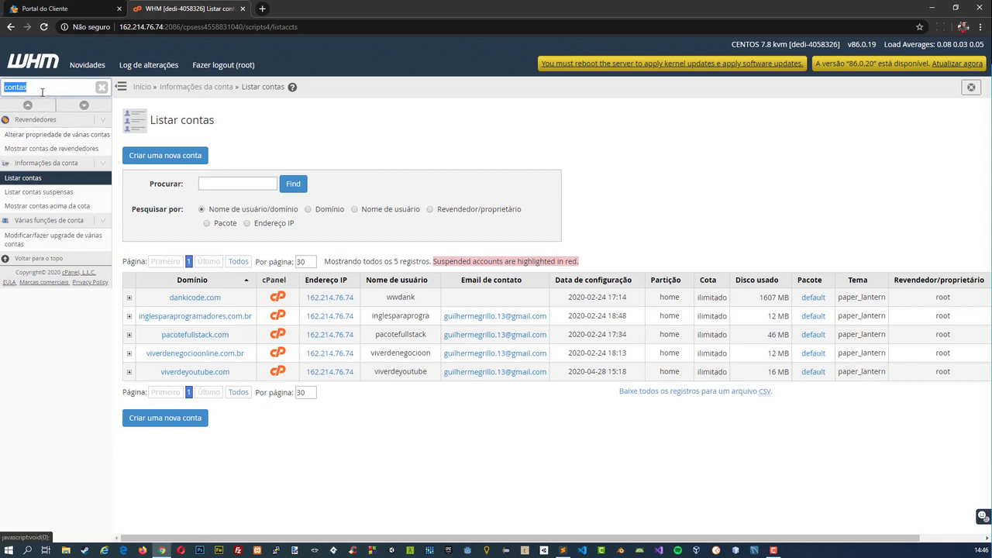
type("contas")
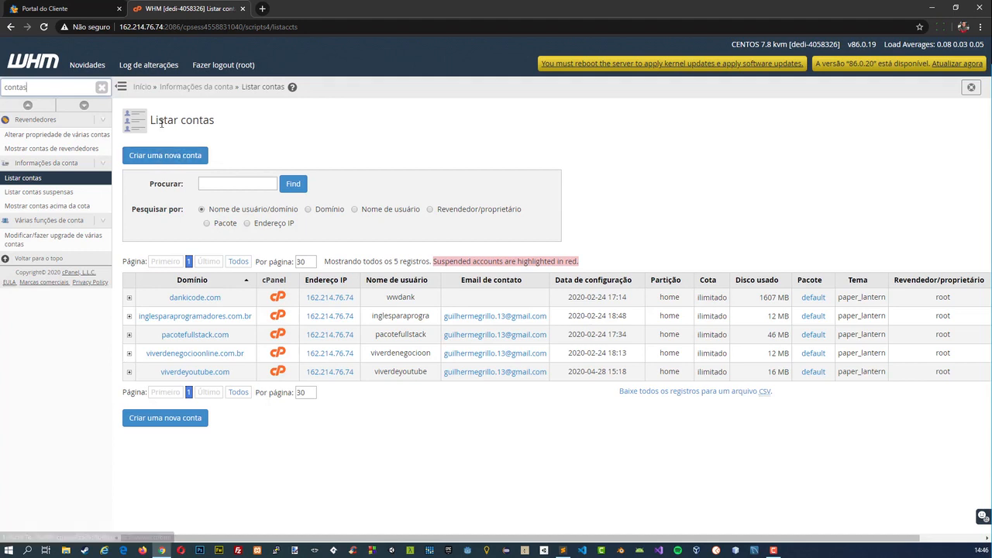
left_click(173, 155)
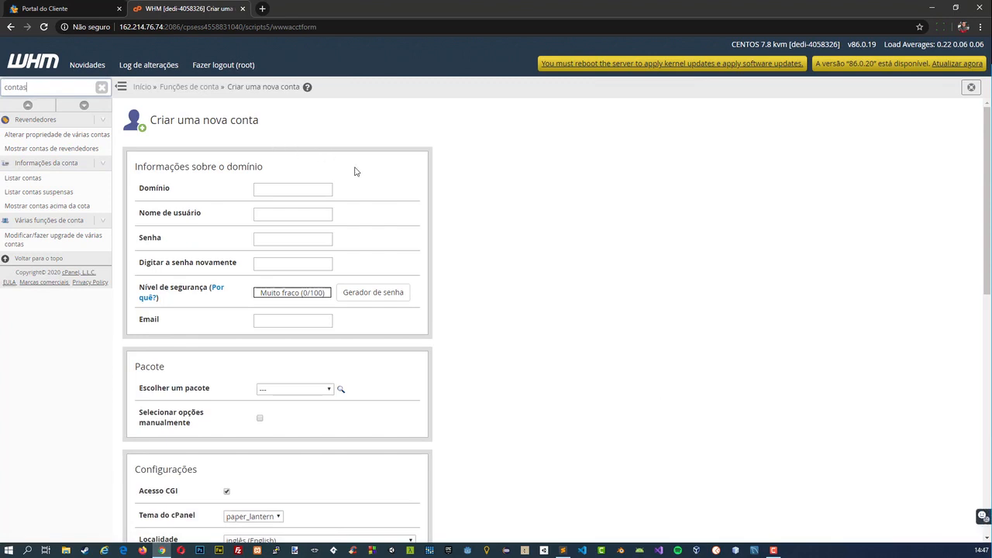
left_click(293, 188)
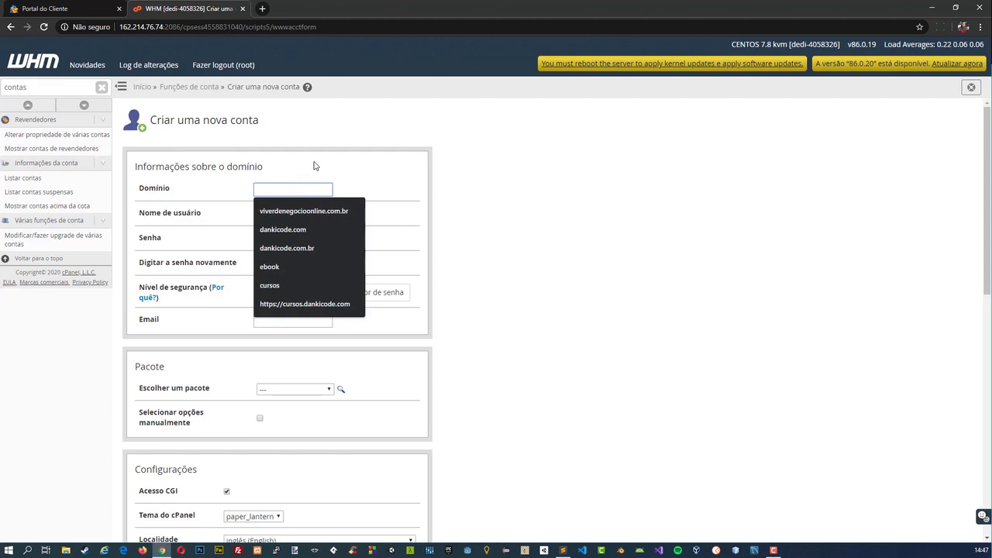
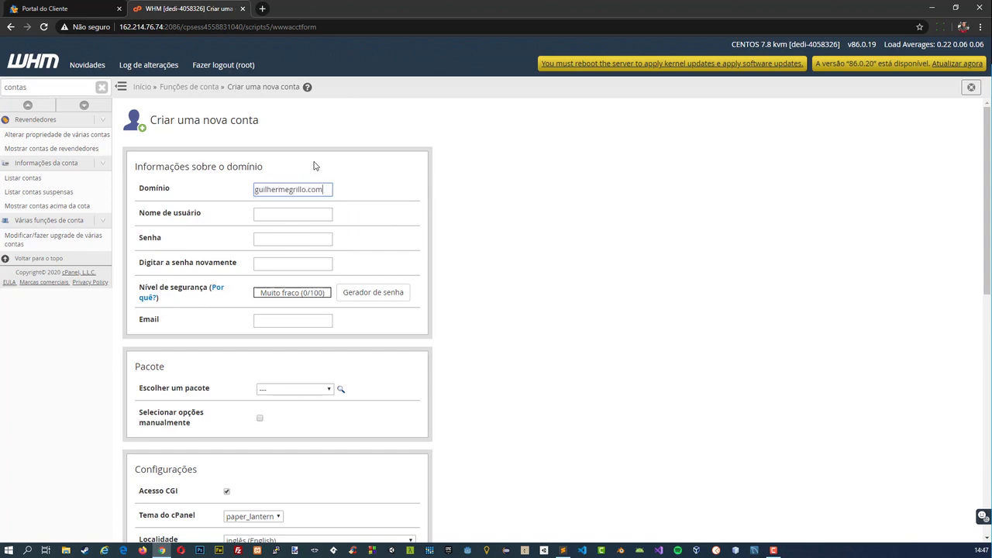
key("Tab")
left_click(287, 242)
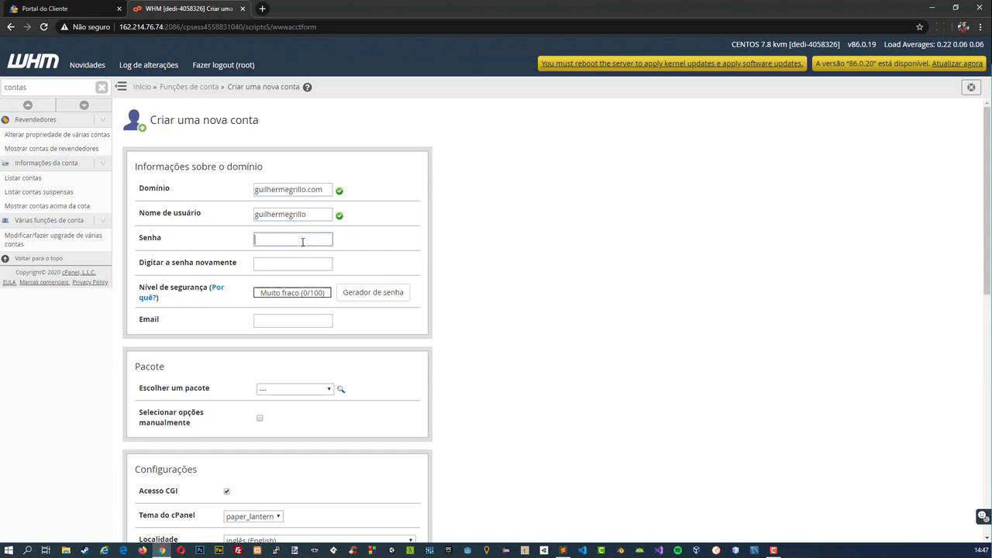
Examine the new account form's package, settings, email routing, reseller and DNS options, including the name servers.
scroll(263, 275, "down", 2)
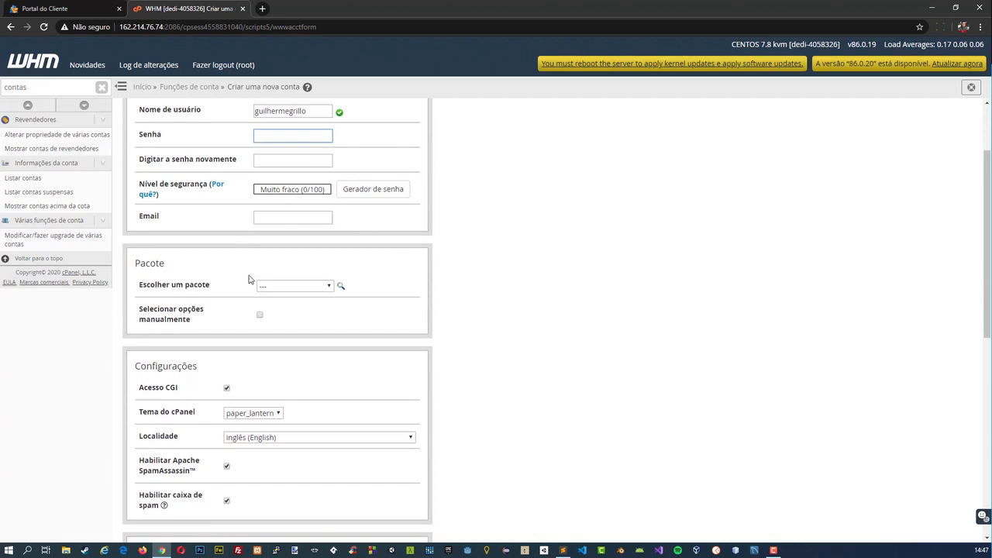
left_click(295, 287)
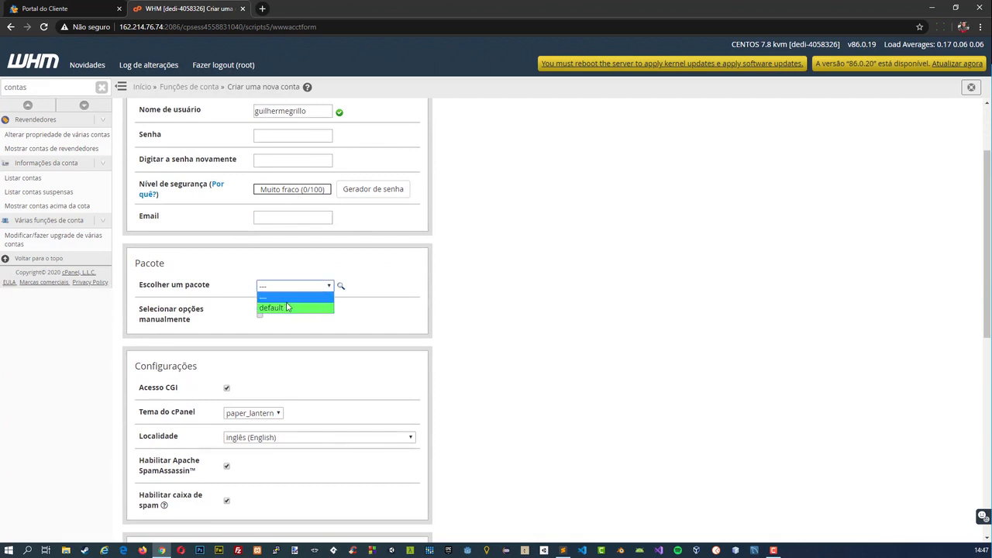
left_click(442, 306)
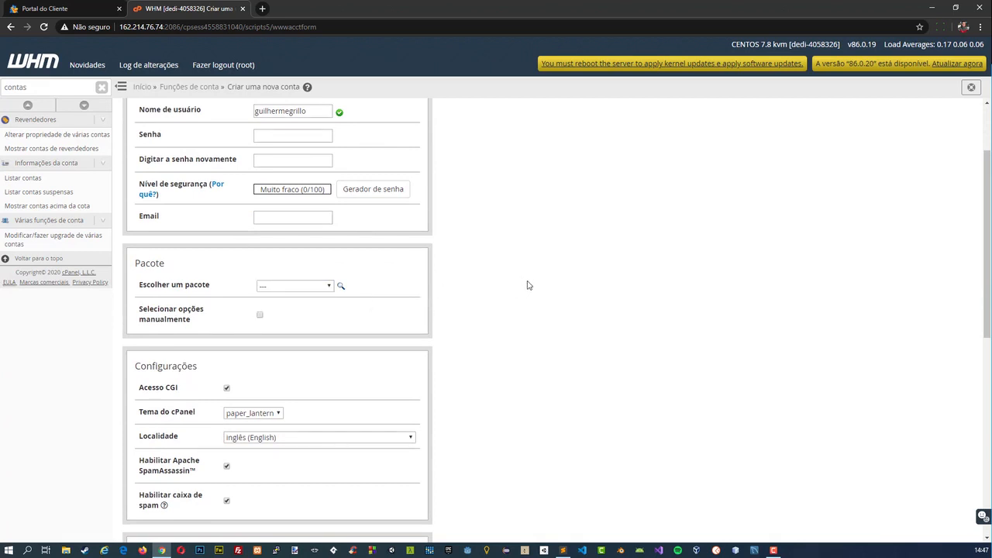
scroll(481, 295, "down", 3)
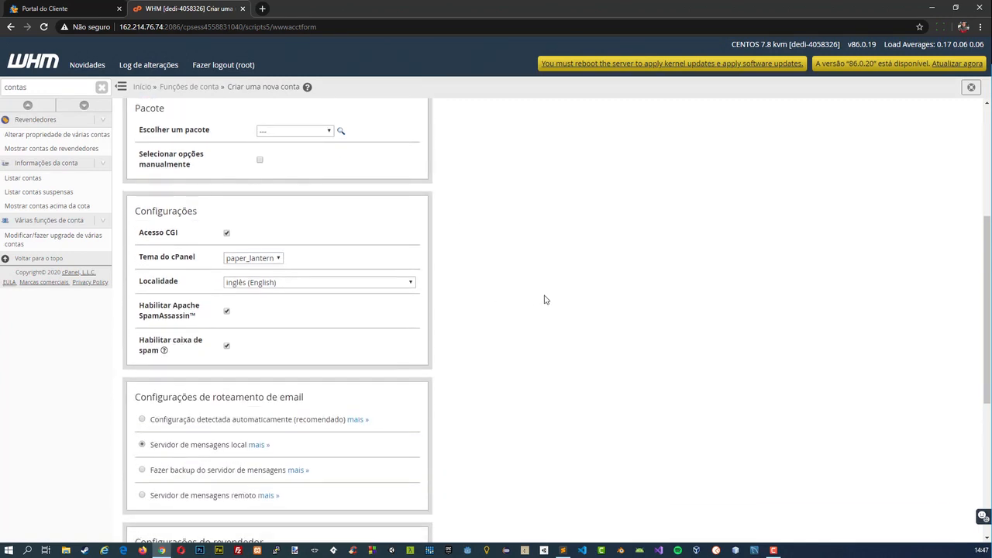
scroll(339, 298, "down", 2)
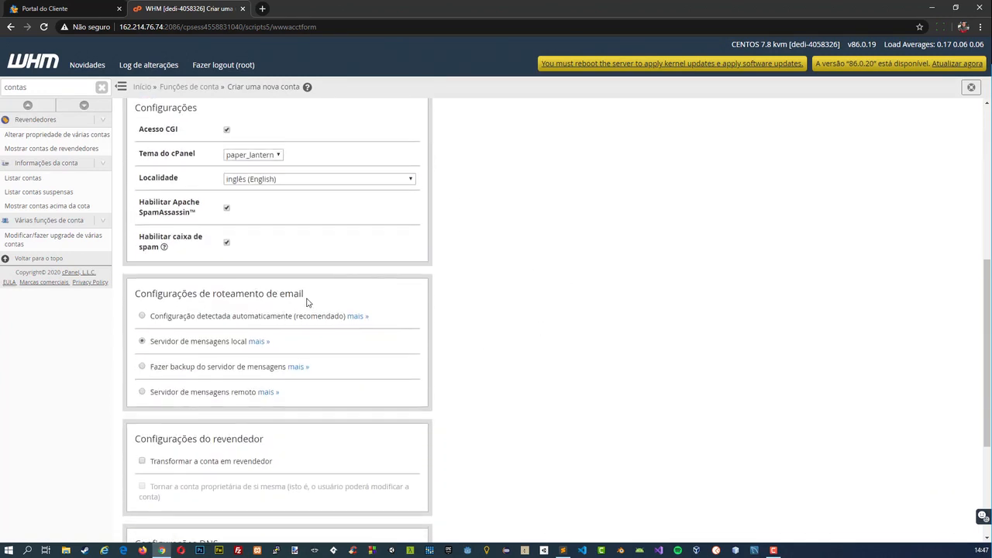
scroll(273, 361, "down", 3)
scroll(395, 372, "down", 1)
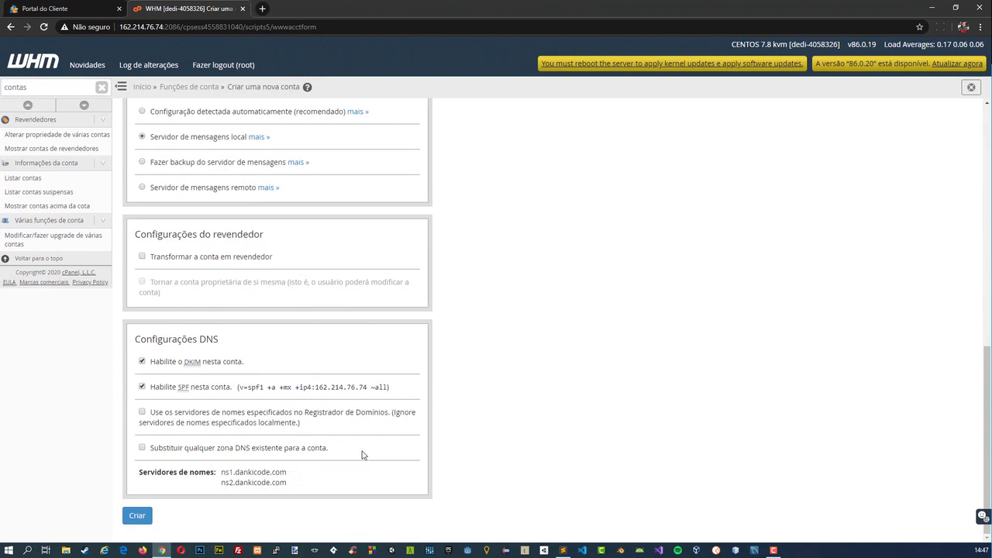
scroll(278, 304, "up", 6)
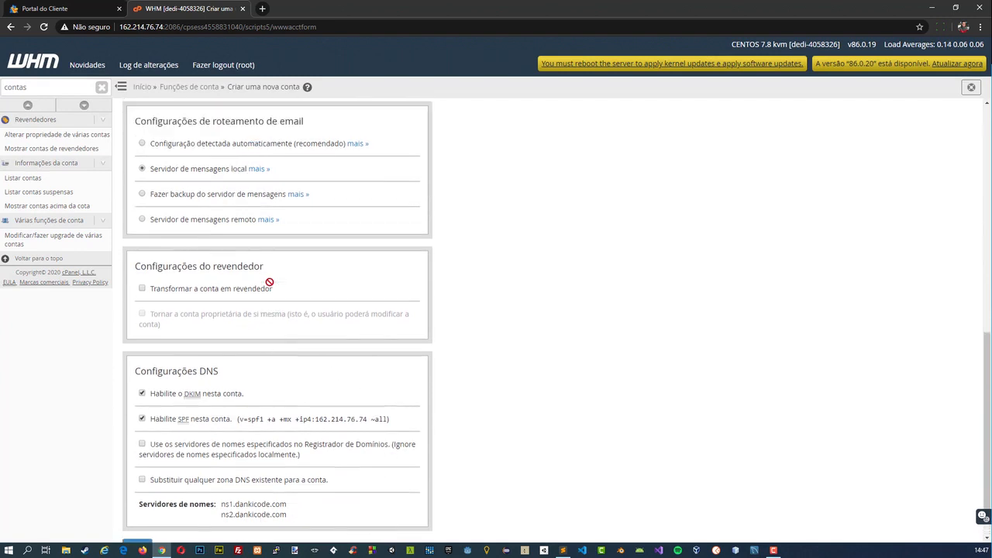
scroll(272, 289, "up", 2)
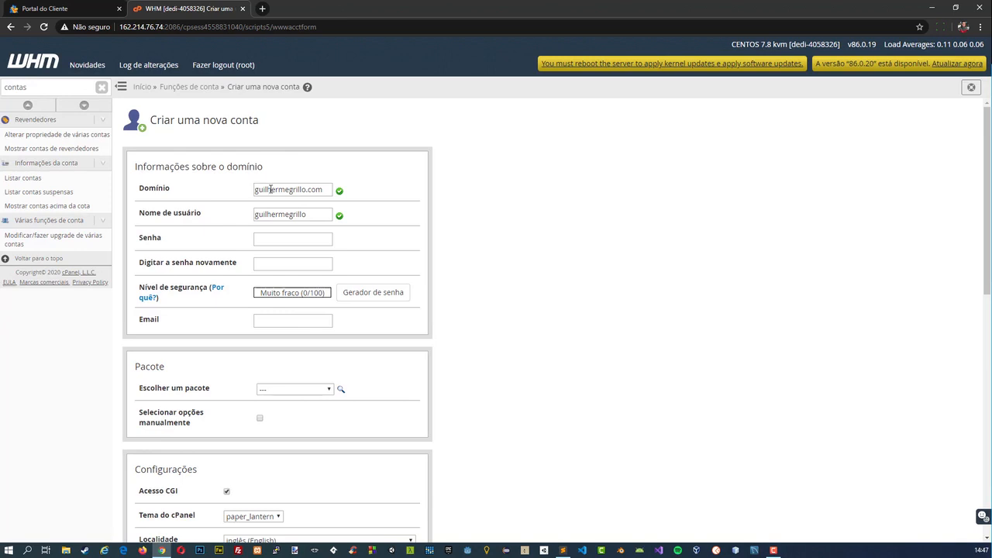
scroll(490, 227, "down", 8)
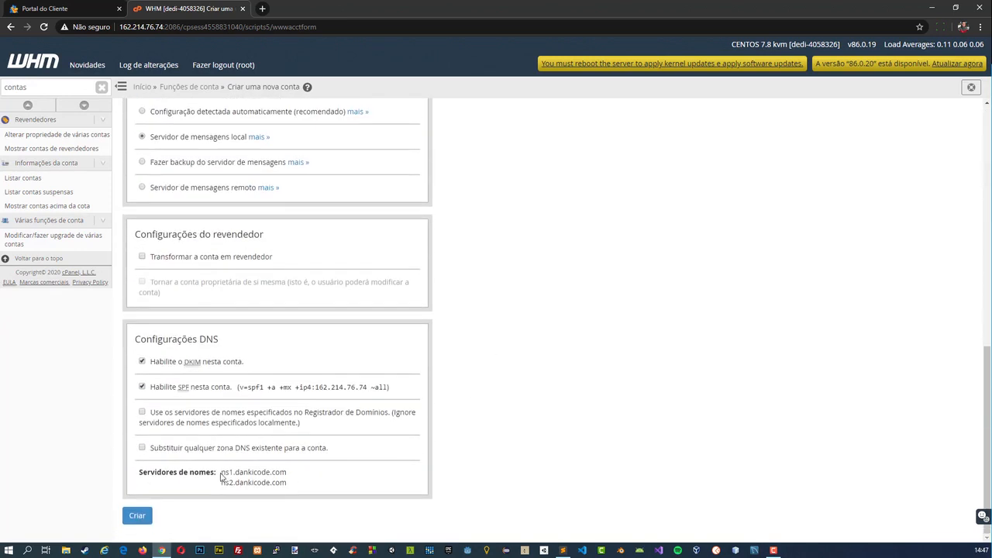
left_click_drag(221, 472, 277, 473)
left_click(294, 482)
scroll(432, 306, "up", 15)
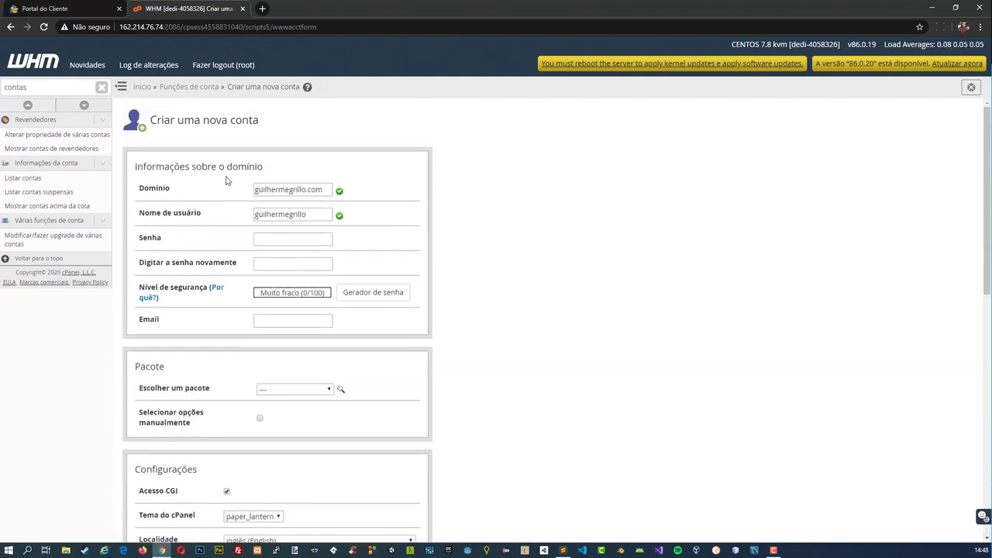
Open viverdeyoutube.com's cPanel from the Listar contas page, and view its login page at cpanel.viverdeyoutube.com in a separate tab.
left_click(34, 178)
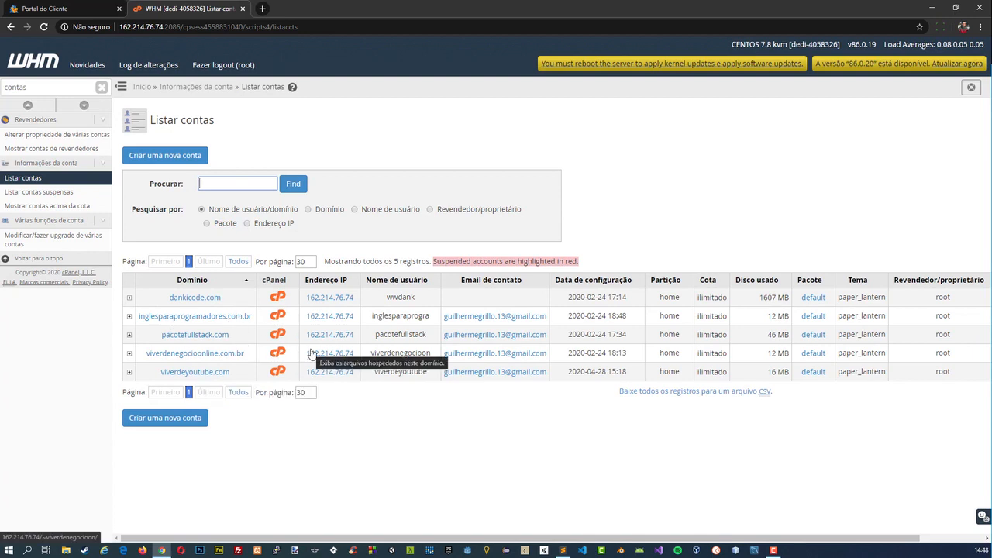
left_click(278, 373)
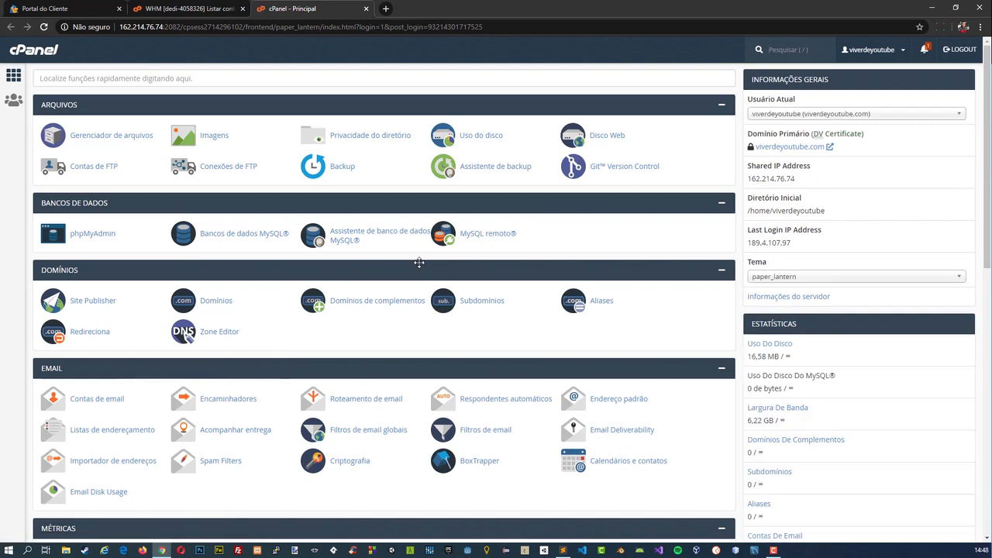
left_click(385, 9)
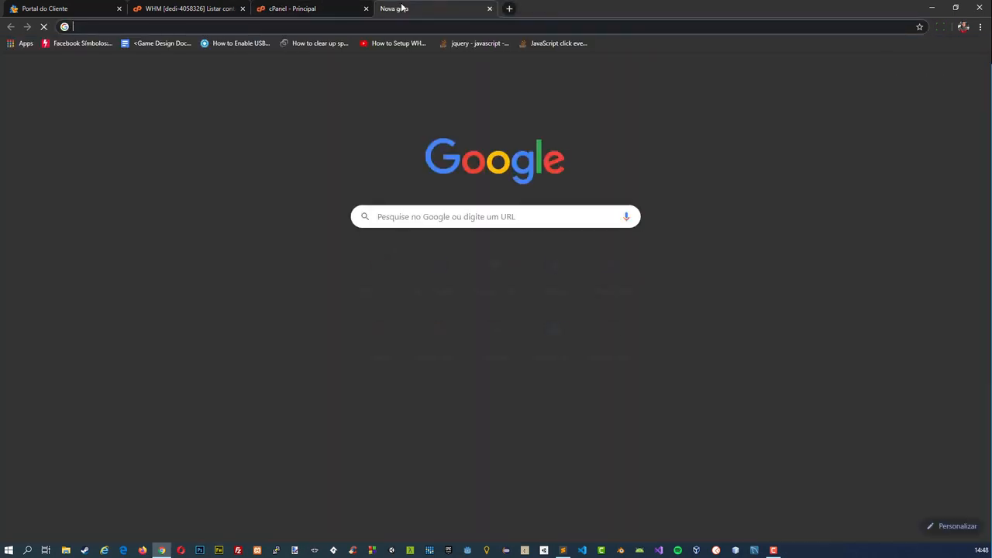
type("cpanel.viv")
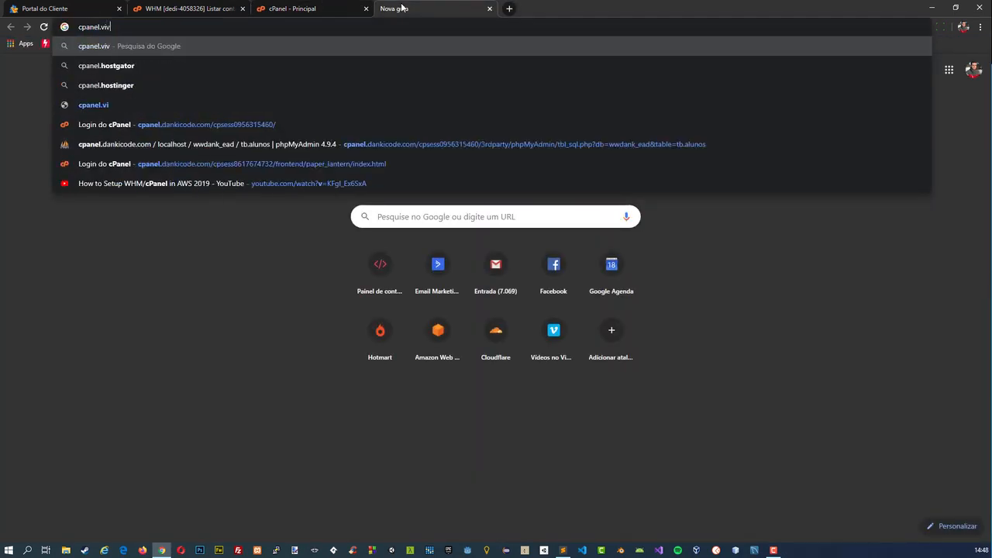
type("erdeyoutube.com")
key("Return")
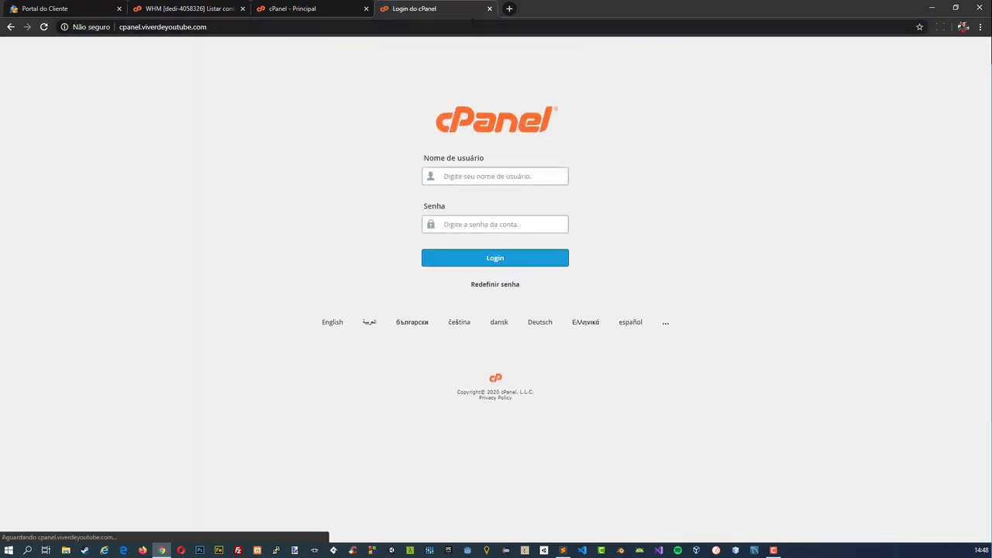
left_click(489, 9)
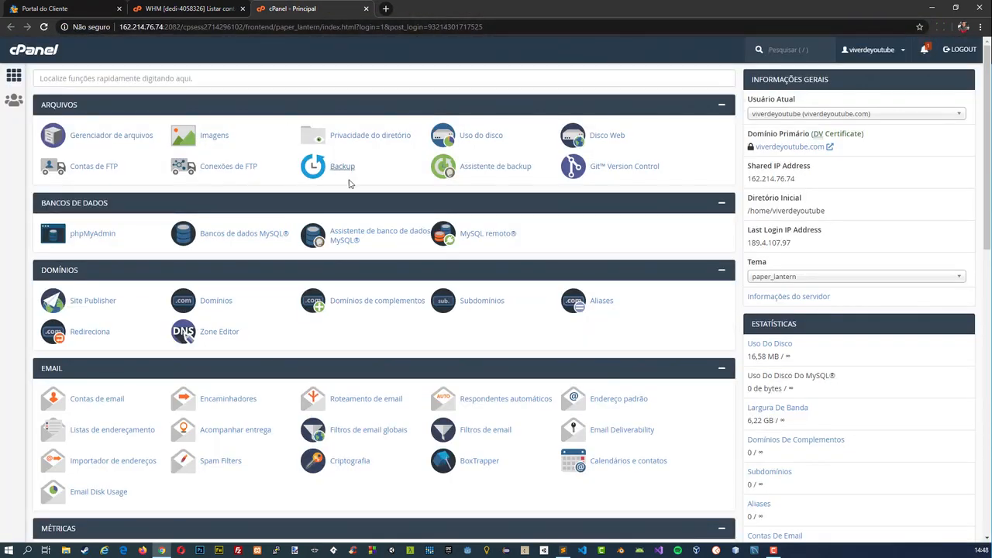
Switch to the HostGator client portal and examine the Master and Slave 1 DNS entries of viverdeyoutube.com.
left_click(175, 19)
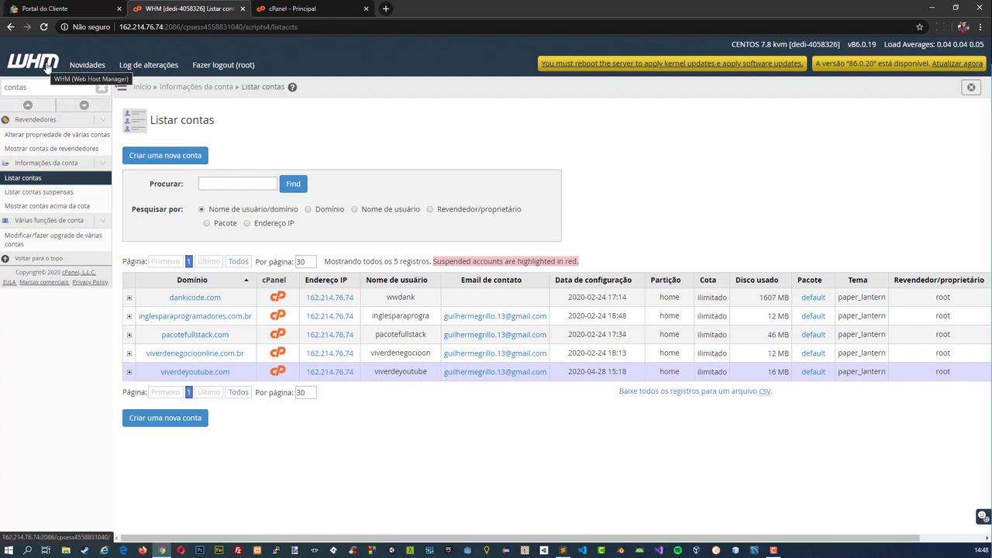
left_click(74, 9)
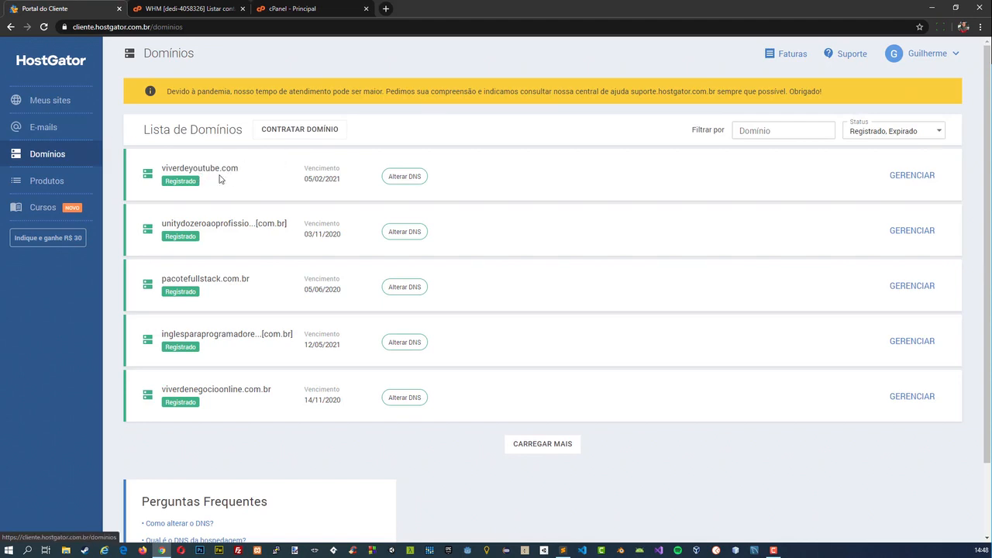
left_click(404, 177)
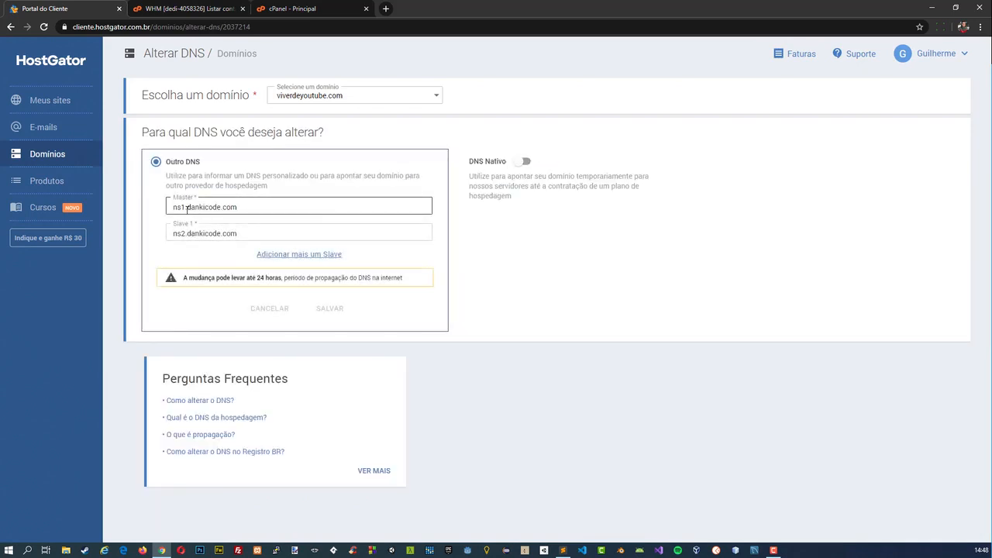
left_click(187, 207)
left_click(195, 234)
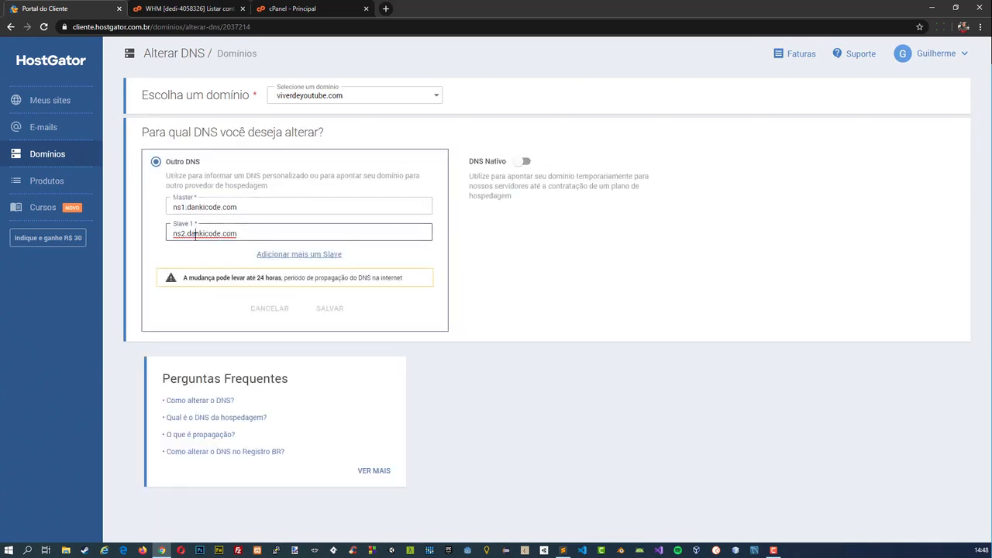
left_click(195, 254)
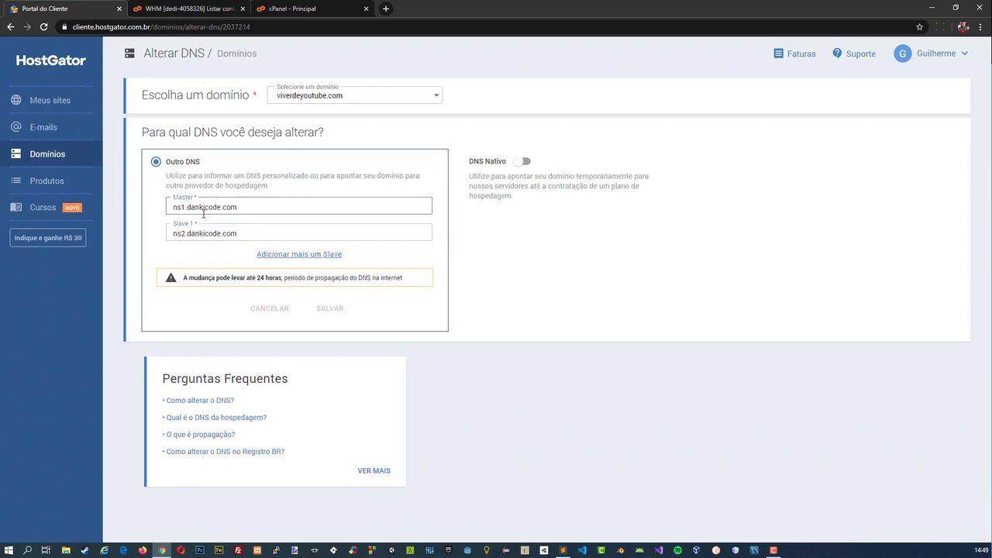
Return to the WHM account list and close the cPanel and HostGator client portal tabs.
left_click(170, 10)
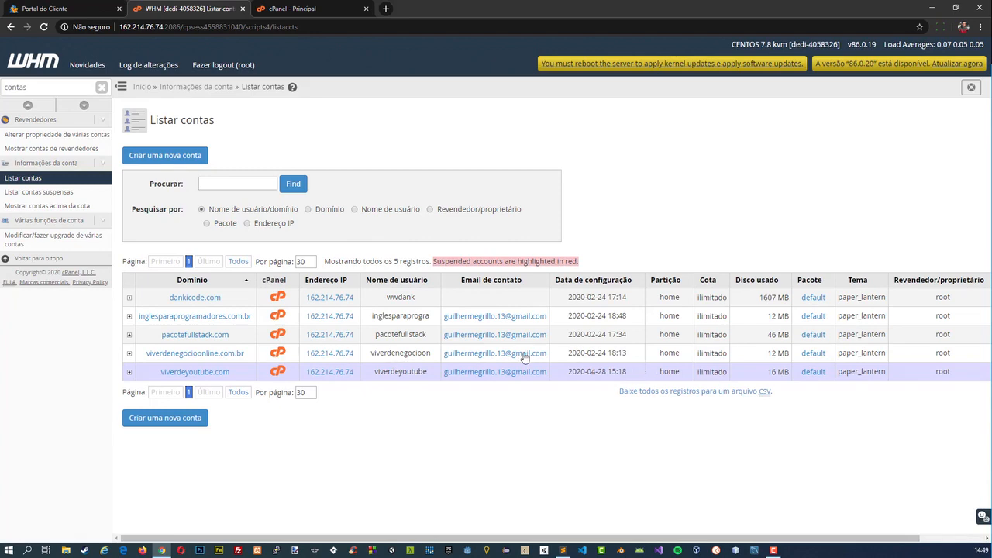
left_click(352, 9)
left_click(366, 8)
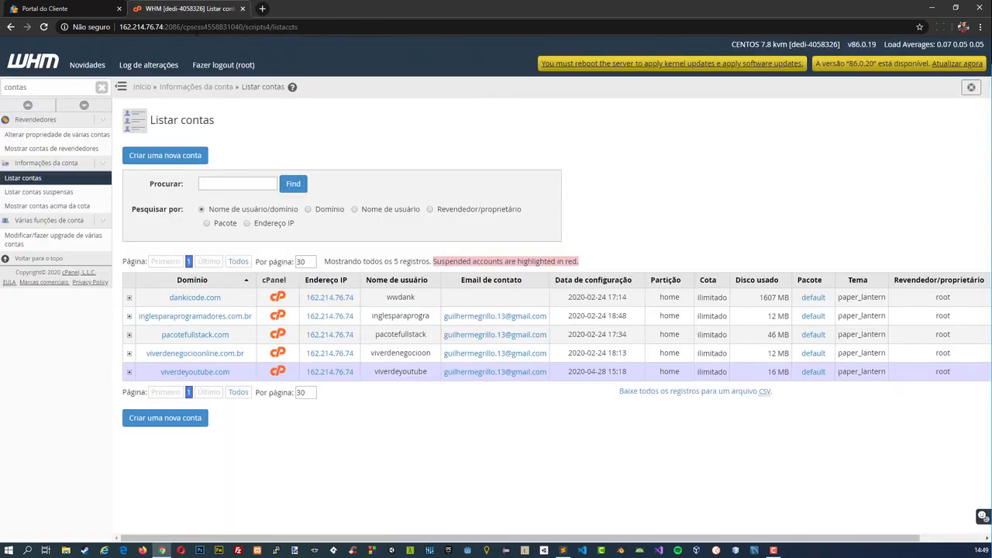
left_click(118, 8)
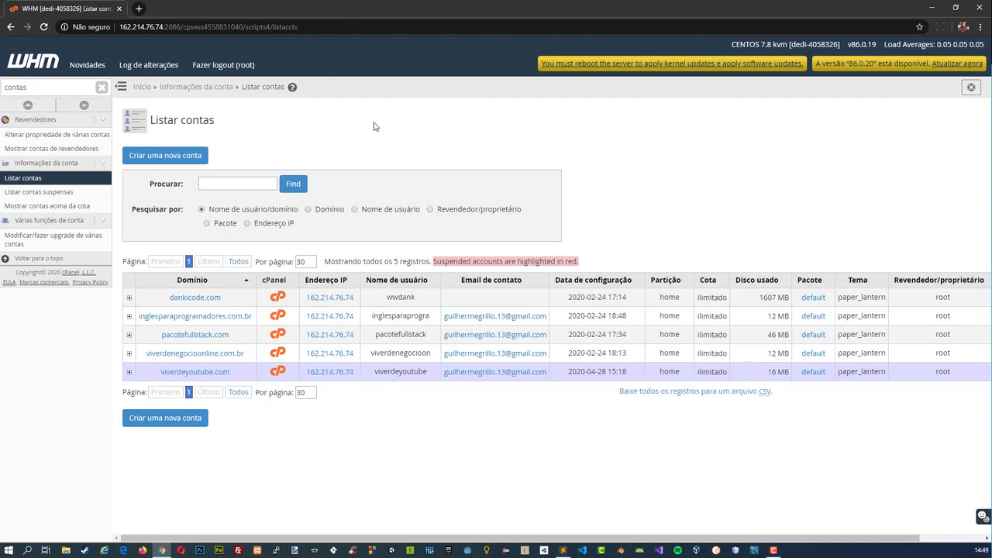
Reopen viverdeyoutube.com's cPanel from the account list and review its email, metrics, security and software sections.
left_click(278, 372)
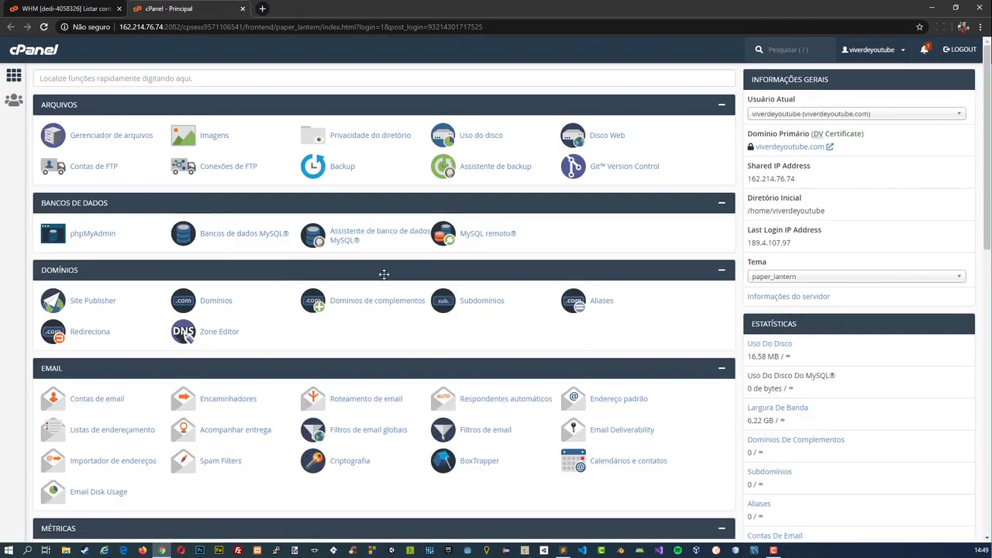
scroll(411, 330, "down", 3)
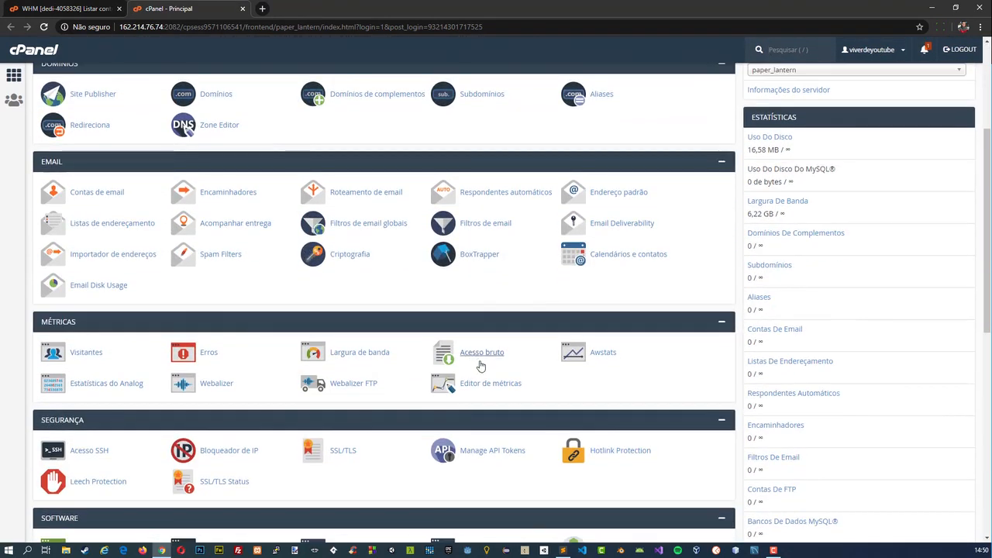
scroll(481, 365, "down", 2)
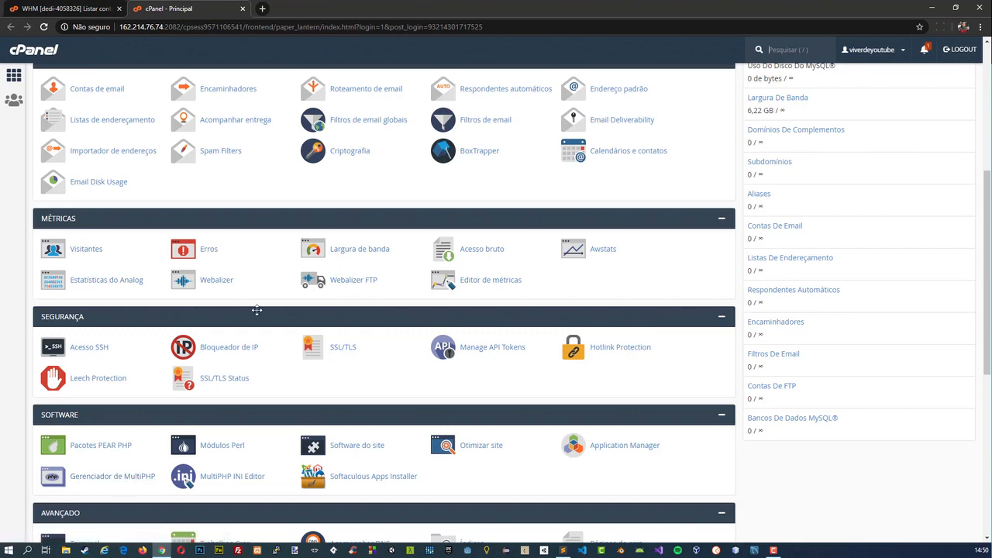
key("ctrl+Tab")
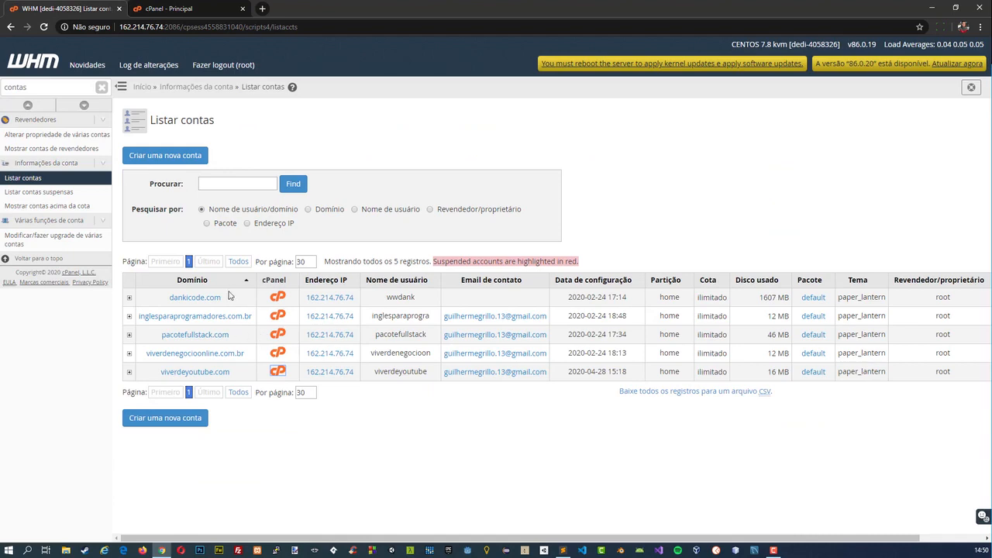
key("ctrl+Tab")
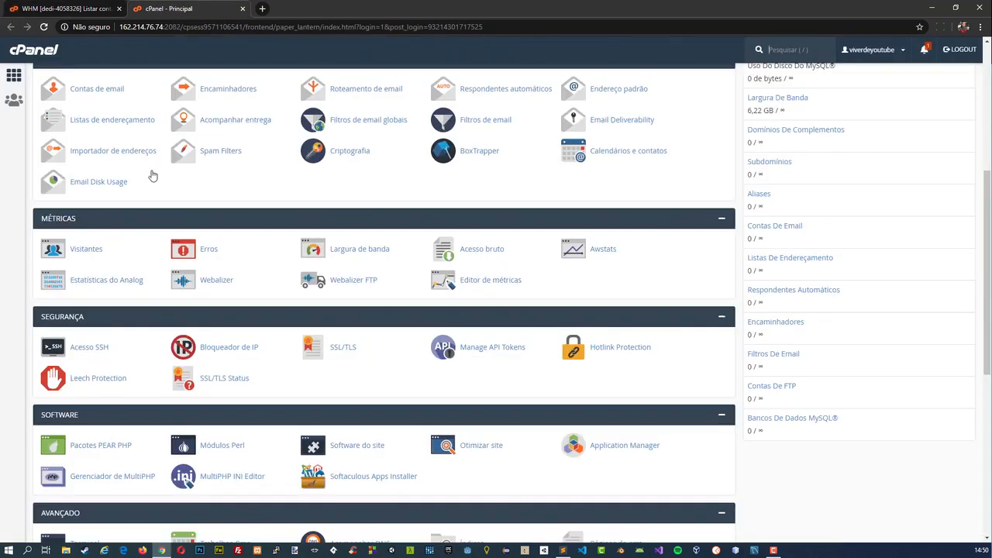
Open viverdeyoutube.com's Gerenciador de MultiPHP in cPanel and view the PHP versions available for the domain.
left_click(102, 472)
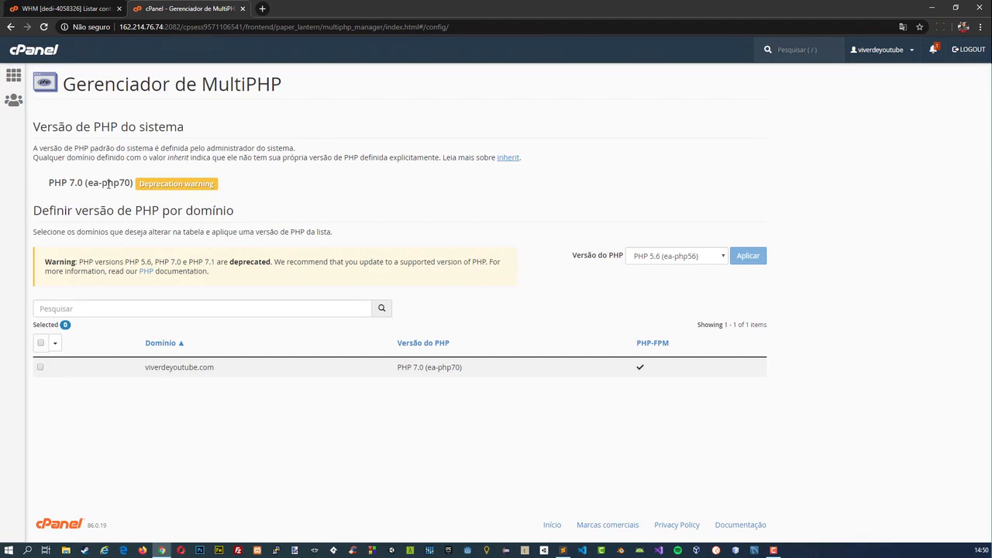
left_click(652, 262)
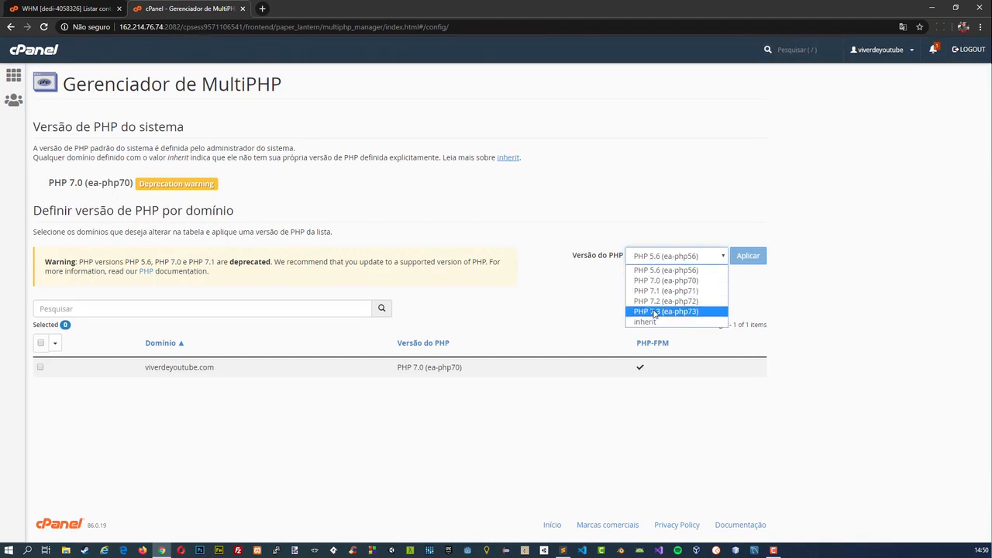
left_click(630, 239)
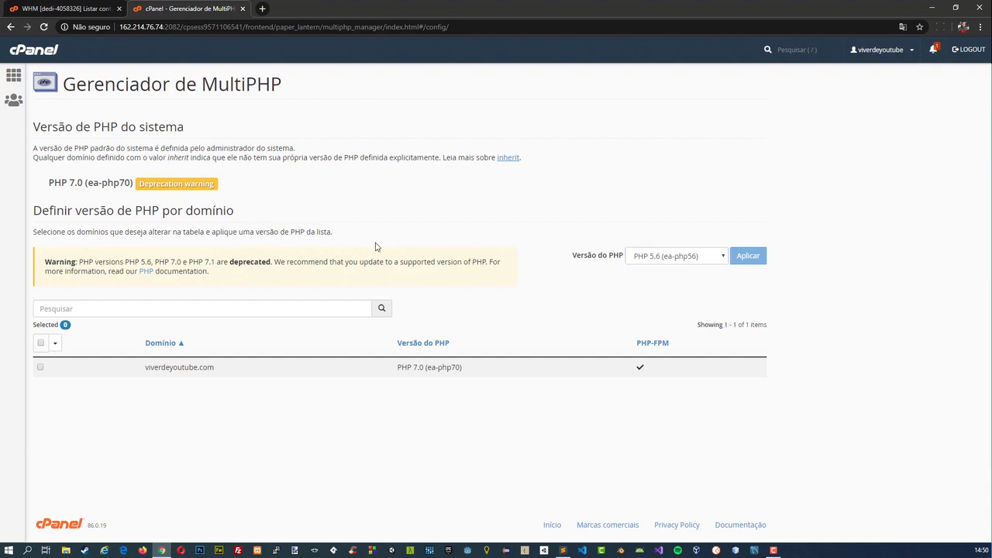
Examine the system PHP version, its description and the deprecation notice in Gerenciador de MultiPHP.
left_click_drag(54, 183, 68, 182)
left_click(69, 182)
left_click_drag(40, 148, 55, 148)
left_click(92, 149)
left_click_drag(50, 183, 166, 184)
left_click(108, 184)
left_click(166, 183)
left_click_drag(145, 186, 187, 183)
left_click(185, 180)
left_click_drag(49, 183, 128, 180)
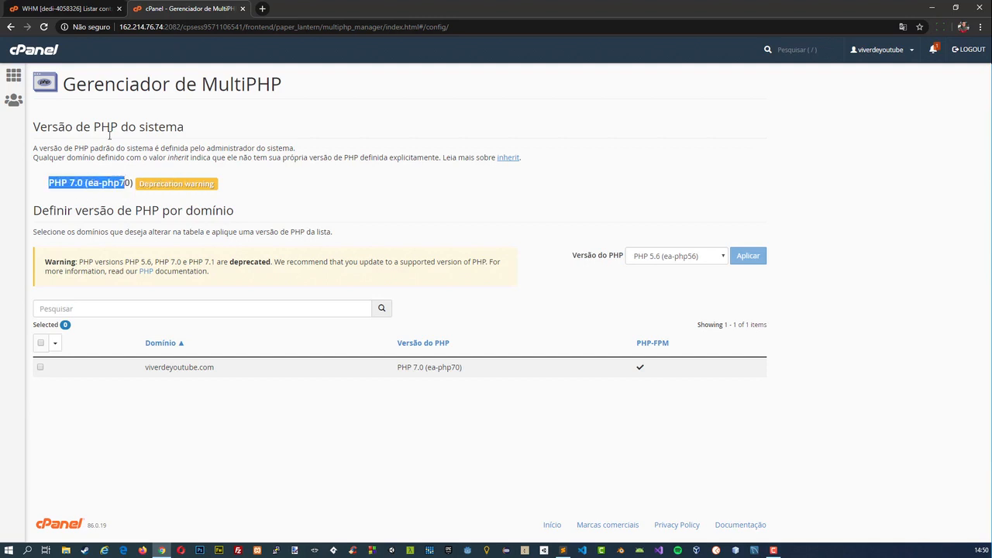
Switch to WHM, search its functions for "php", and load the ea-php70 directives in the basic mode of MultiPHP INI Editor.
left_click(61, 9)
left_click(35, 86)
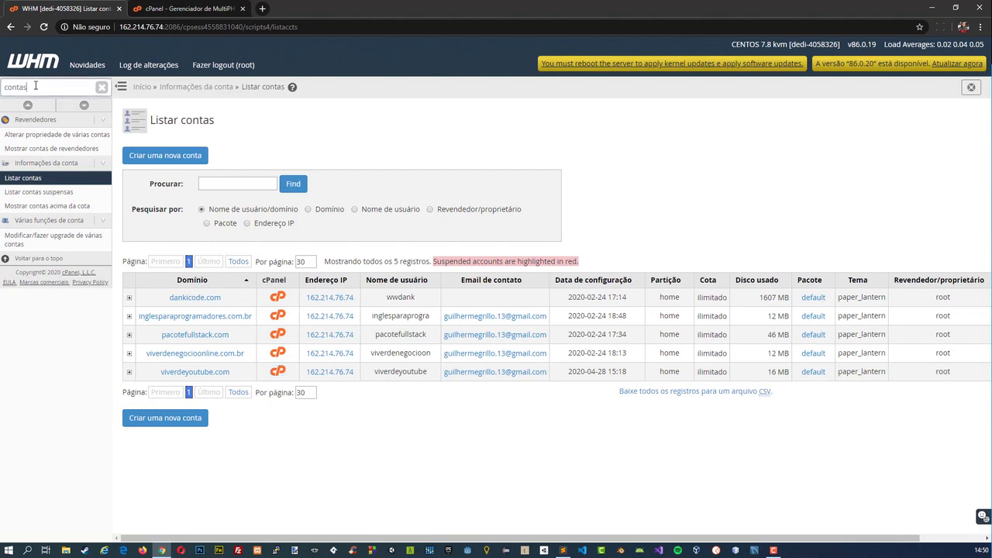
double_click(36, 86)
type("php")
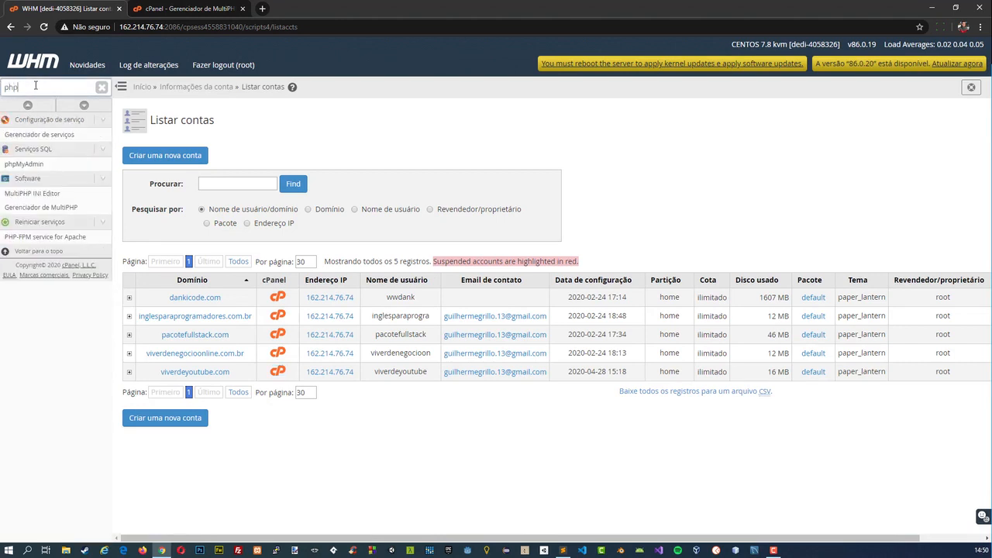
left_click(45, 195)
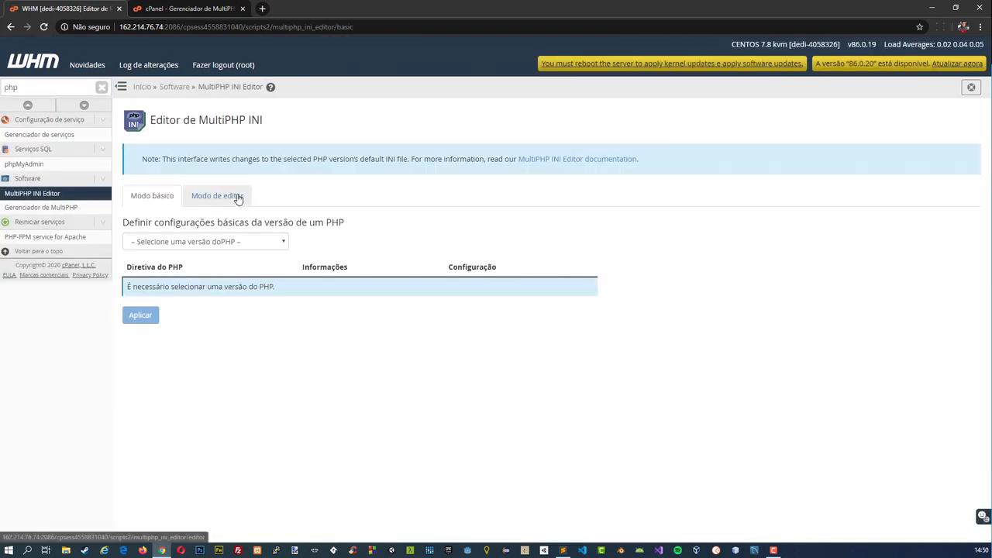
left_click(245, 242)
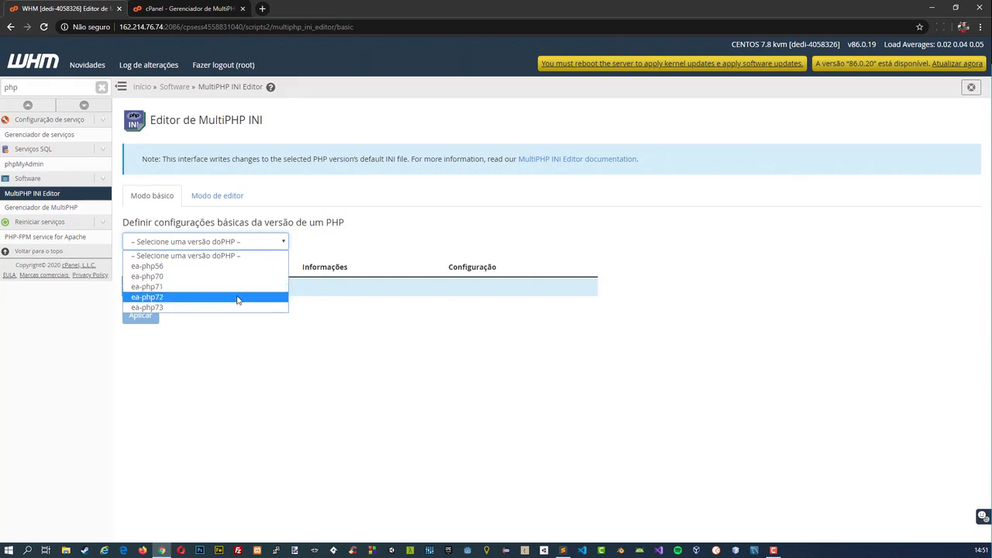
left_click(173, 278)
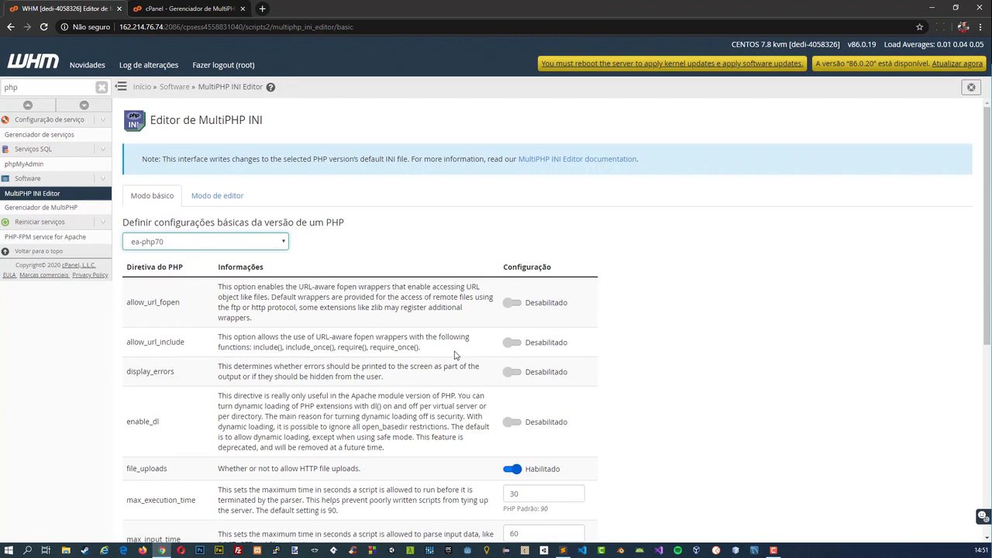
Review the ea-php70 directives and limits in WHM, glancing back at viverdeyoutube.com's PHP page in cPanel.
scroll(415, 333, "down", 2)
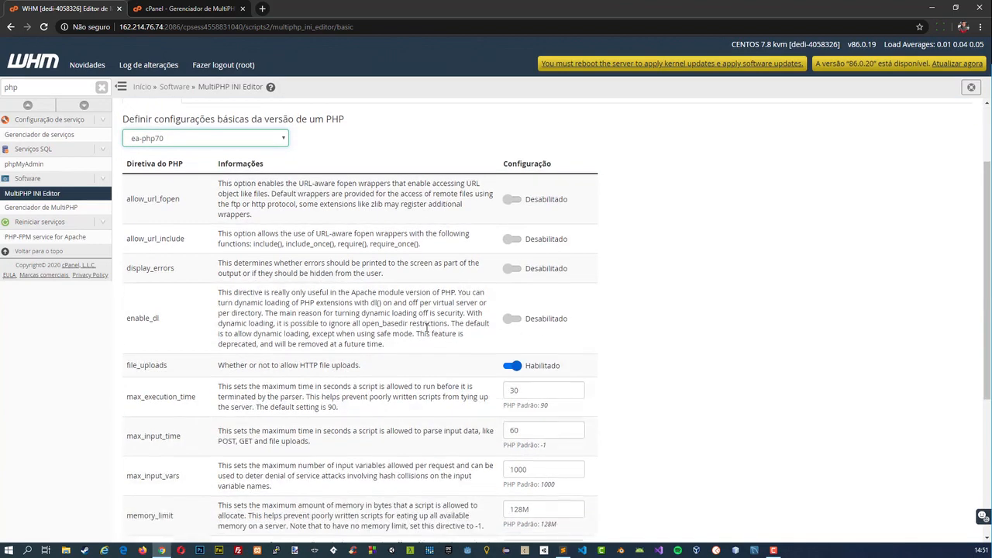
left_click(149, 7)
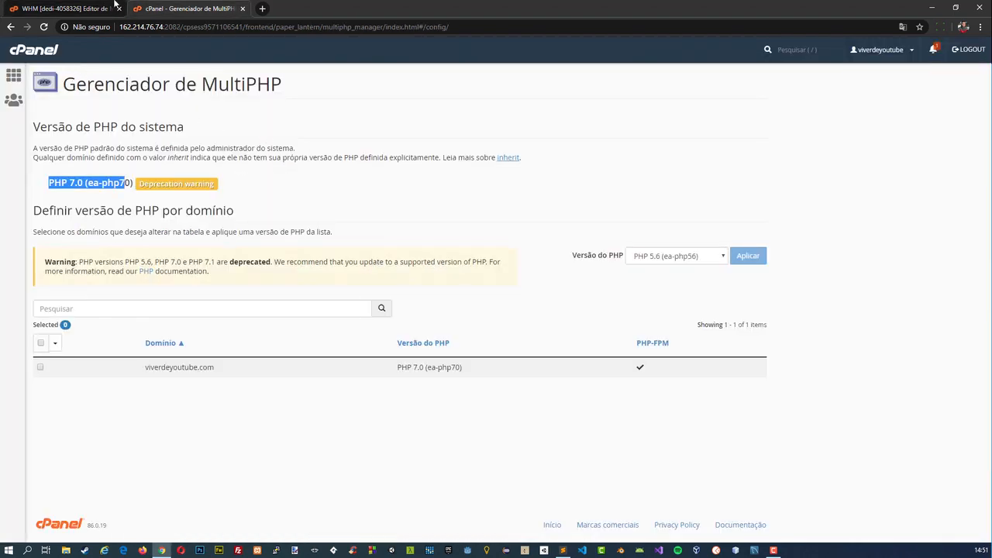
left_click(109, 8)
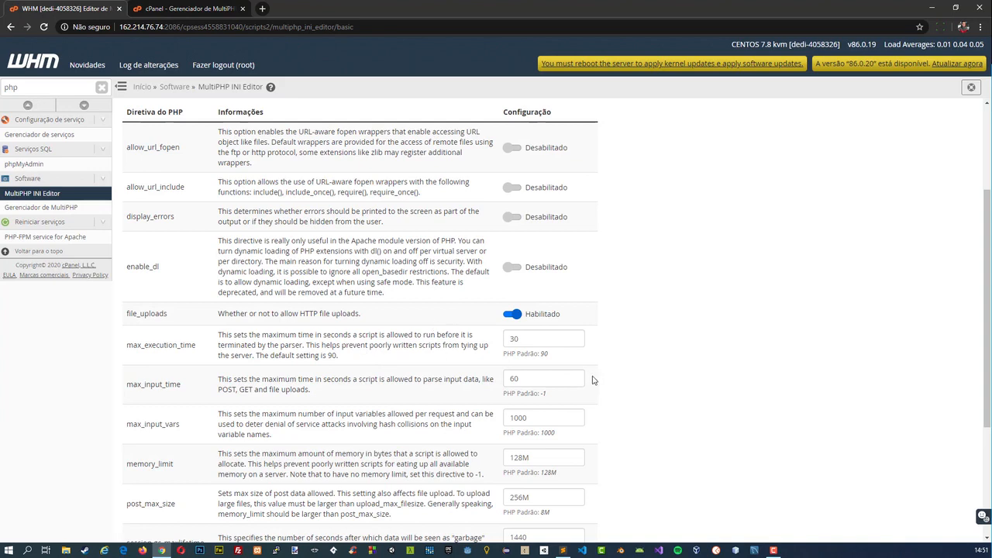
scroll(593, 380, "down", 2)
scroll(484, 350, "up", 4)
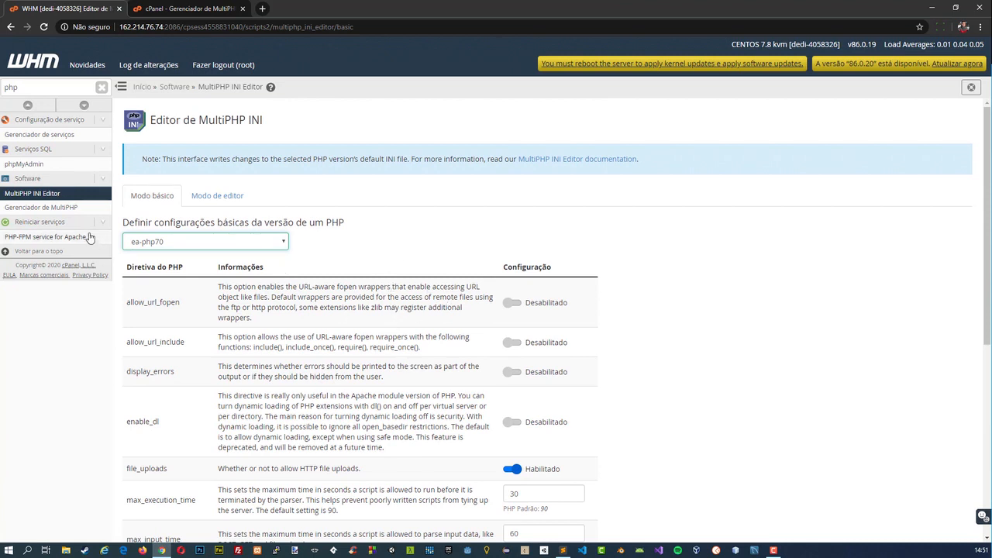
Open Gerenciador de MultiPHP in WHM and view the selectable default PHP versions for the system.
left_click(72, 208)
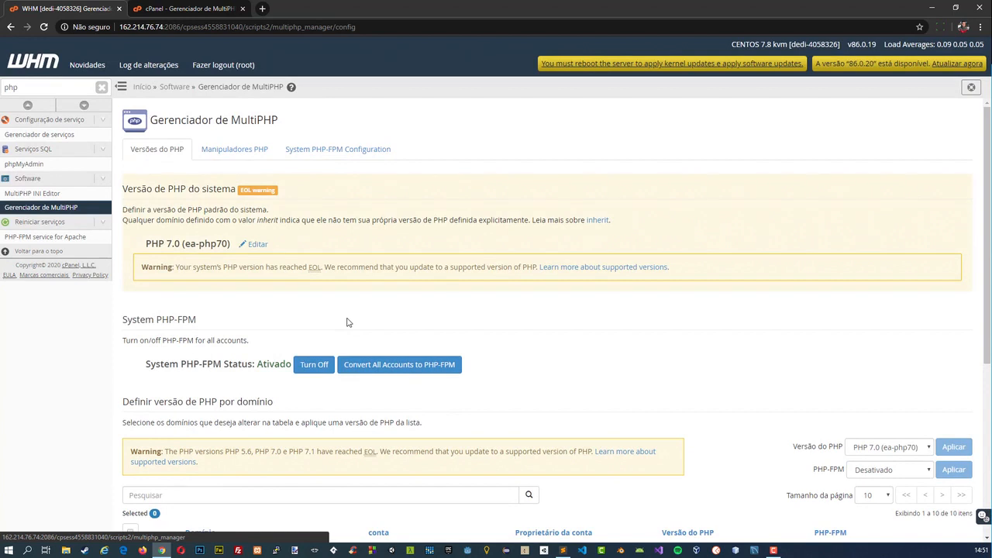
left_click_drag(134, 210, 154, 210)
left_click(154, 210)
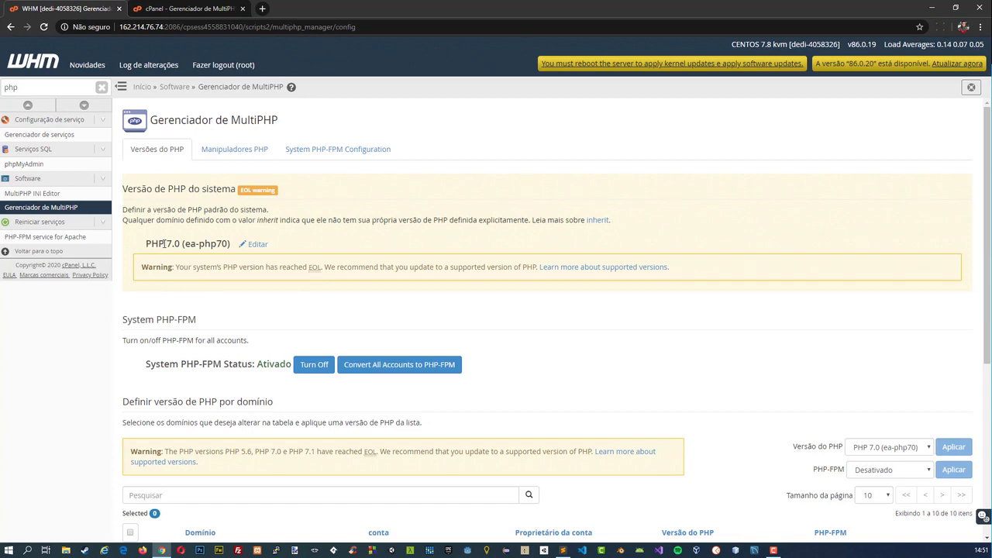
left_click(257, 245)
left_click(264, 246)
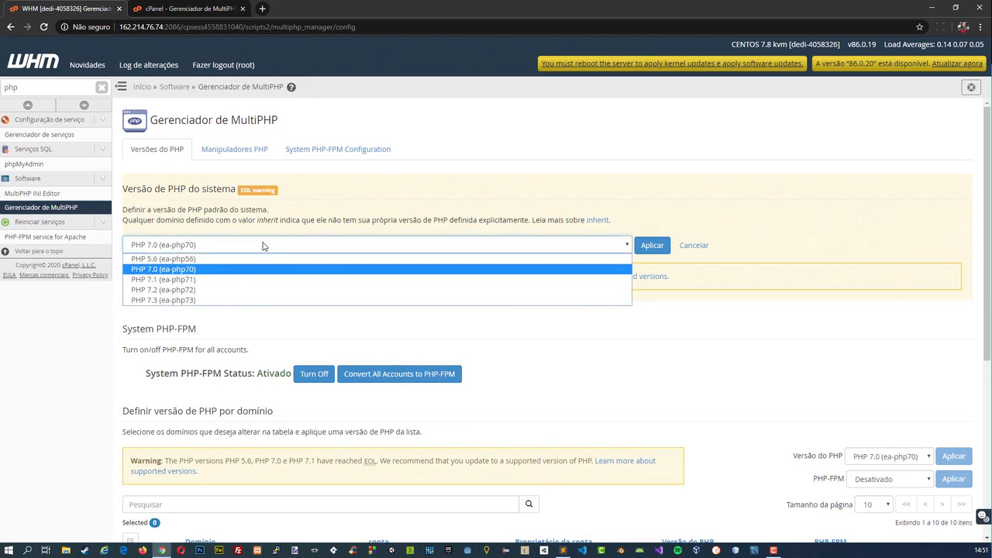
left_click(275, 326)
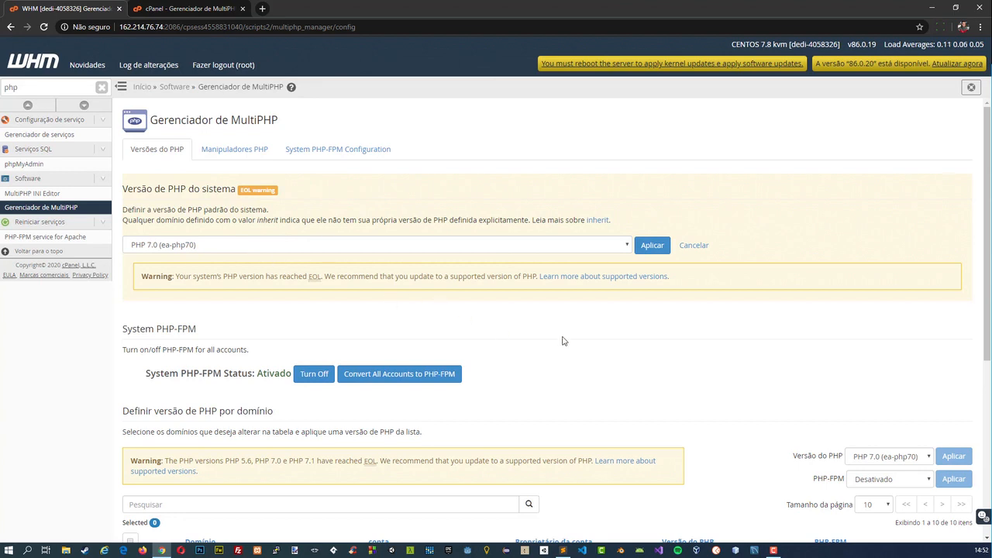
Review the PHP-FPM setting and the PHP version assigned to each domain in WHM's Gerenciador de MultiPHP.
scroll(602, 349, "down", 1)
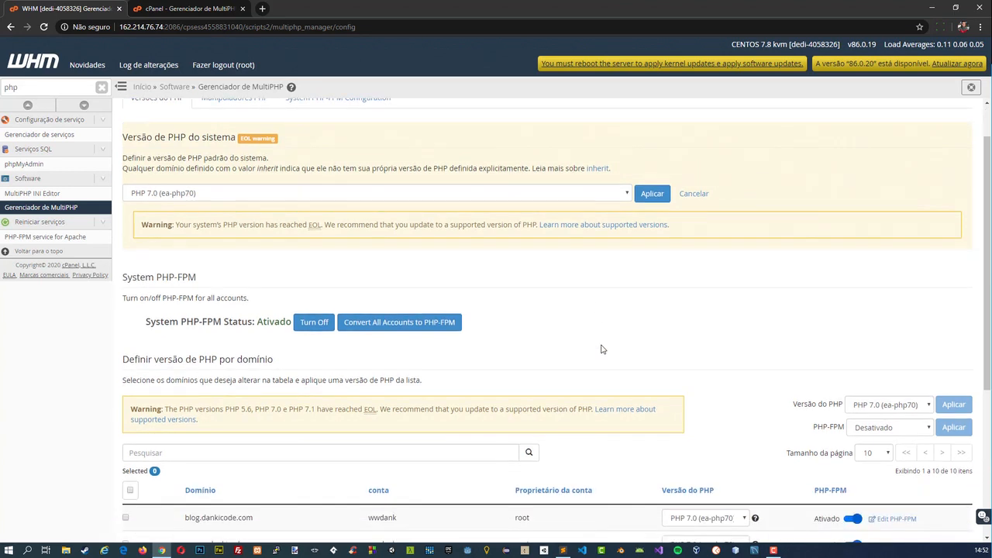
scroll(676, 296, "down", 3)
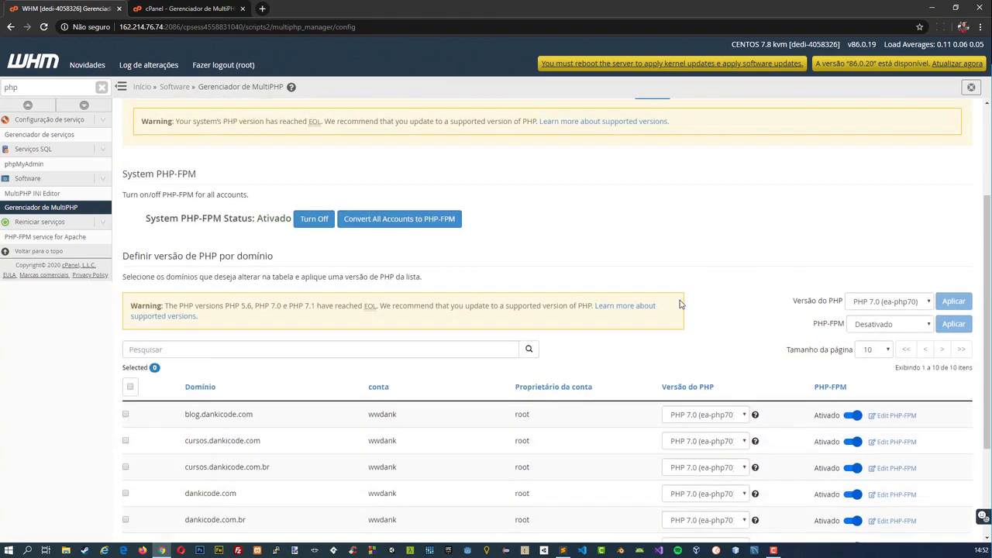
scroll(688, 503, "down", 1)
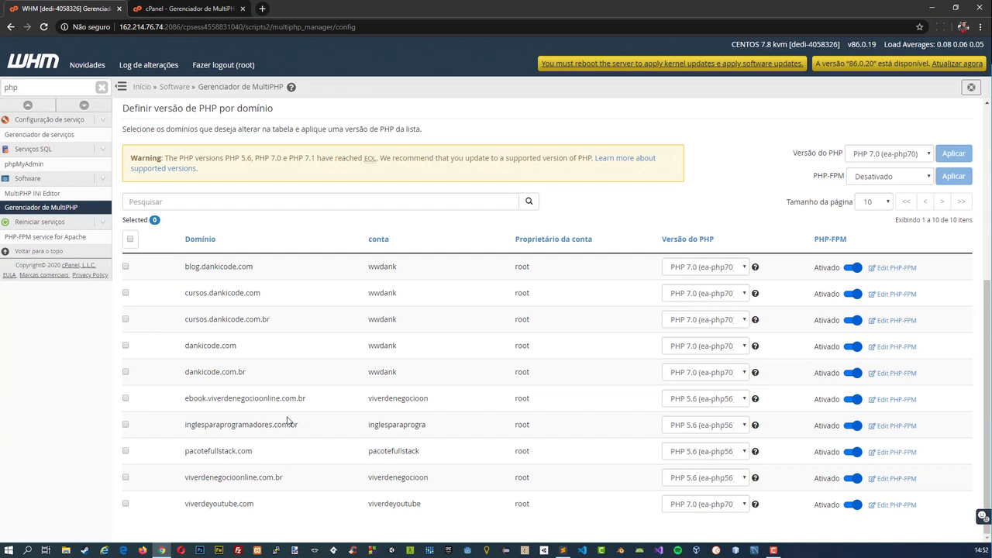
Search WHM's functions for "contas", return to Listar contas, and open the cPanel of inglesparaprogramadores.com.br.
double_click(26, 82)
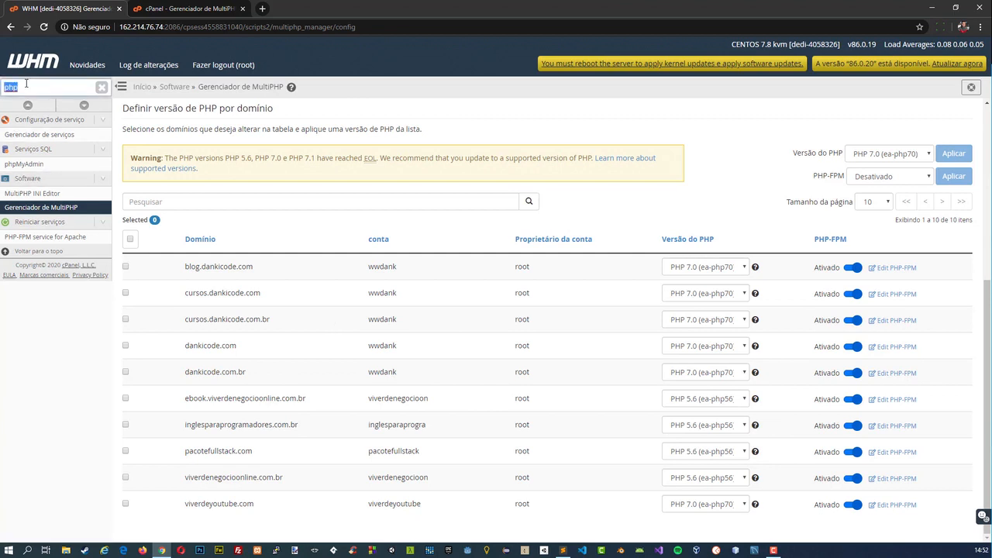
type("contas")
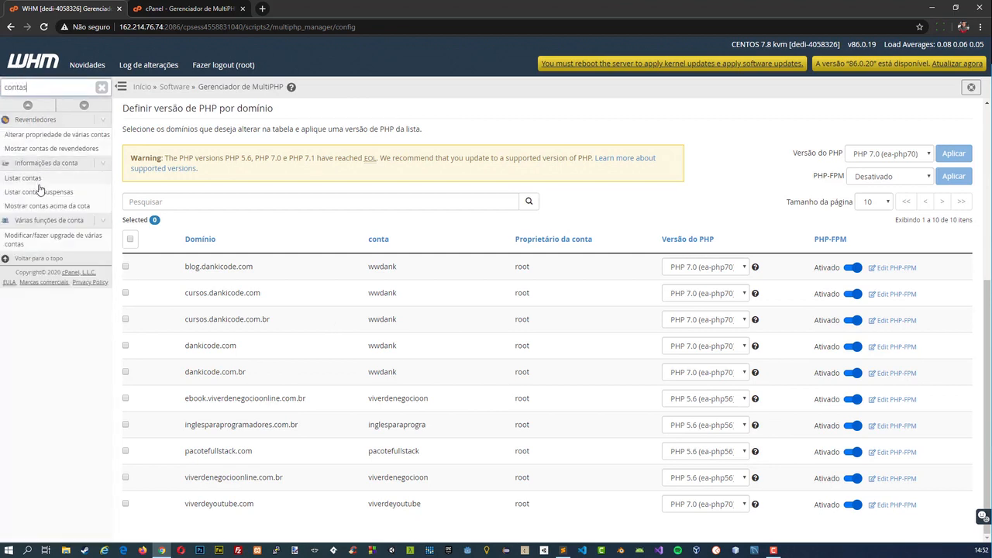
left_click(37, 178)
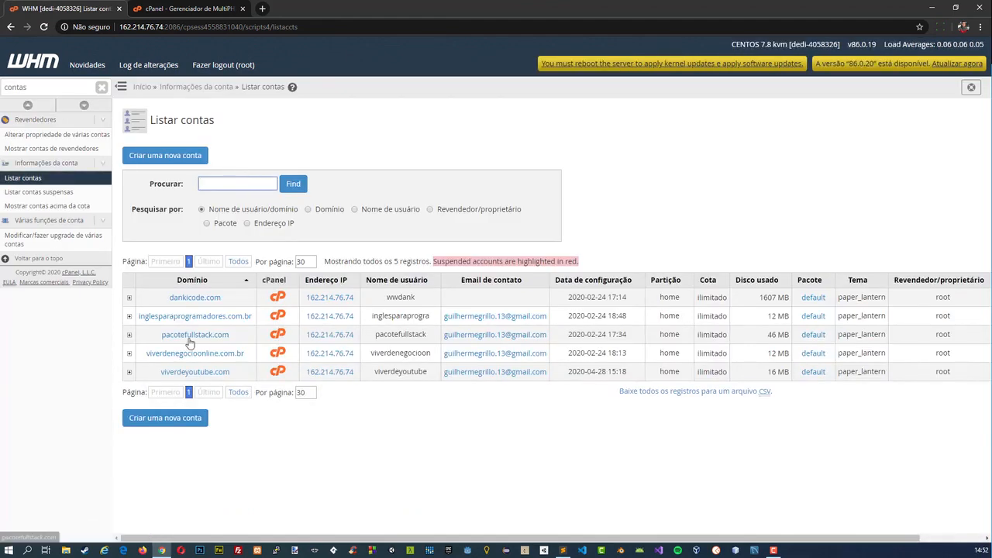
left_click(273, 318)
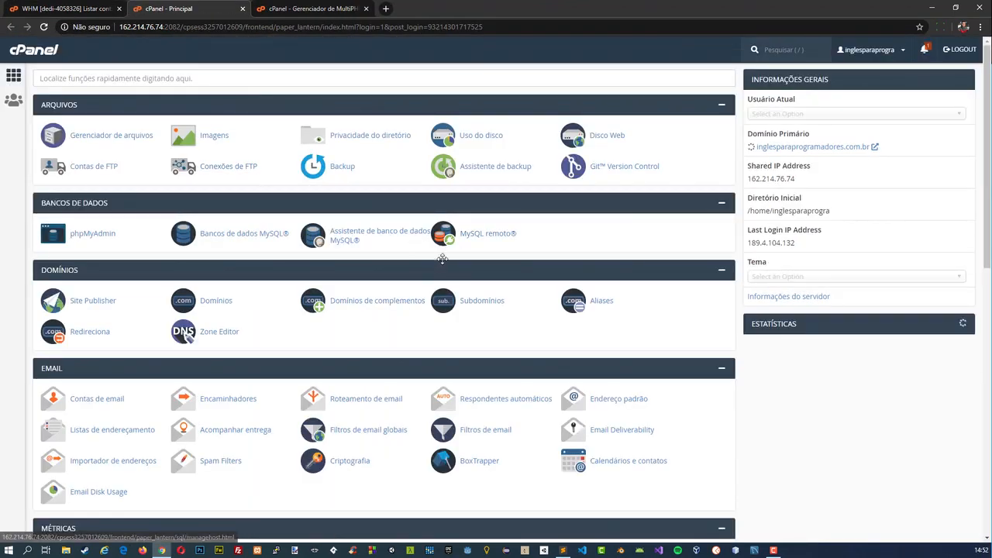
Open Gerenciador de MultiPHP for inglesparaprogramadores.com.br and check its PHP version and the available versions.
scroll(538, 294, "down", 3)
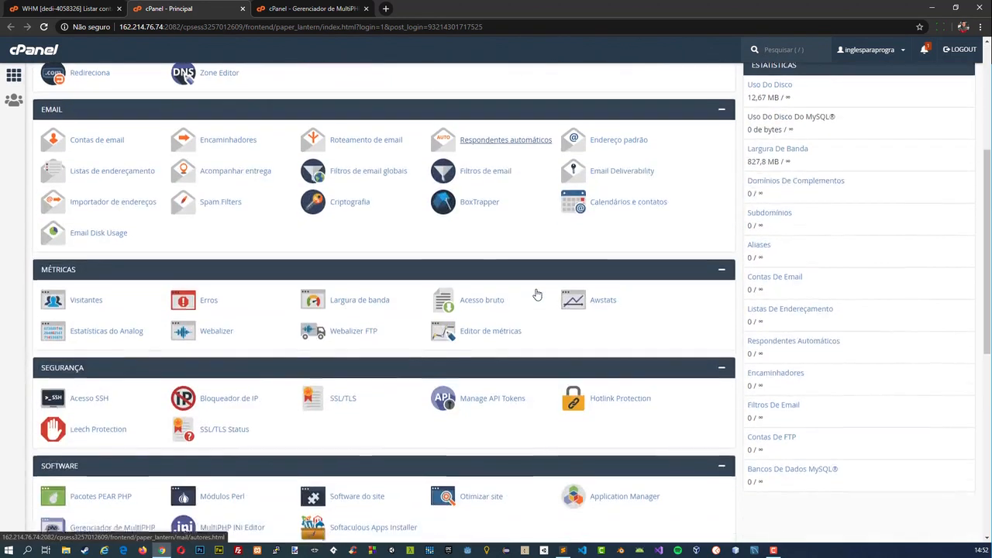
scroll(537, 294, "down", 2)
left_click(136, 372)
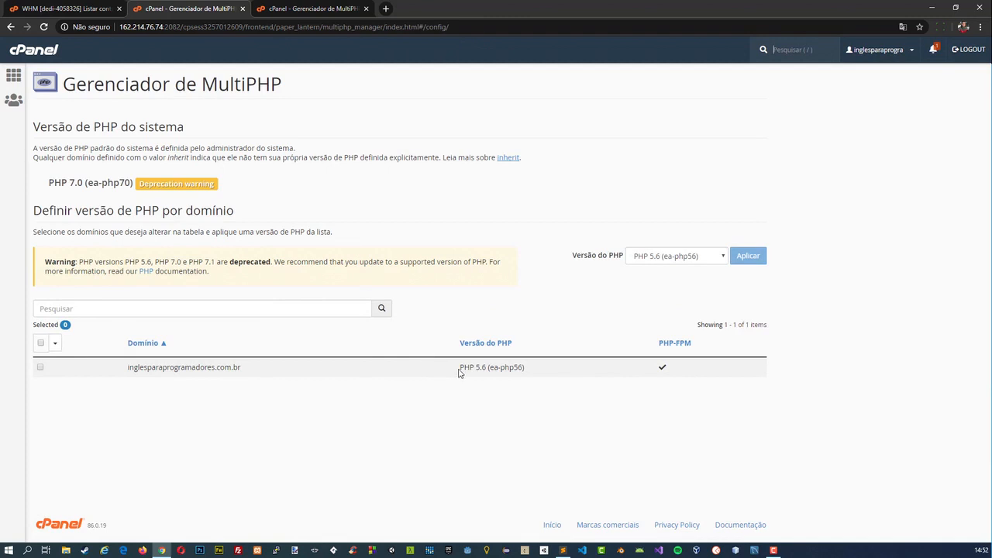
left_click(655, 262)
left_click(658, 258)
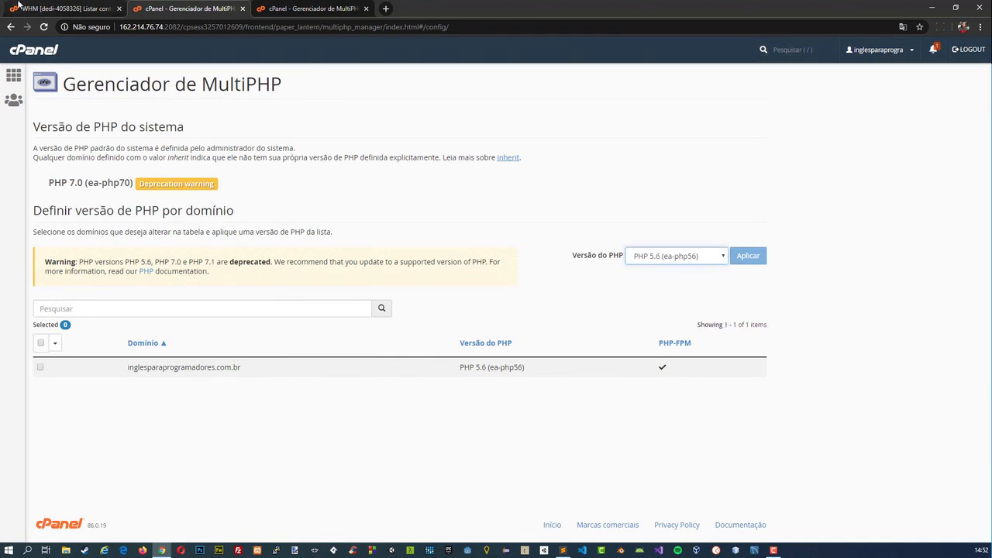
Close both cPanel tabs and return to the Listar contas page in WHM.
left_click(31, 8)
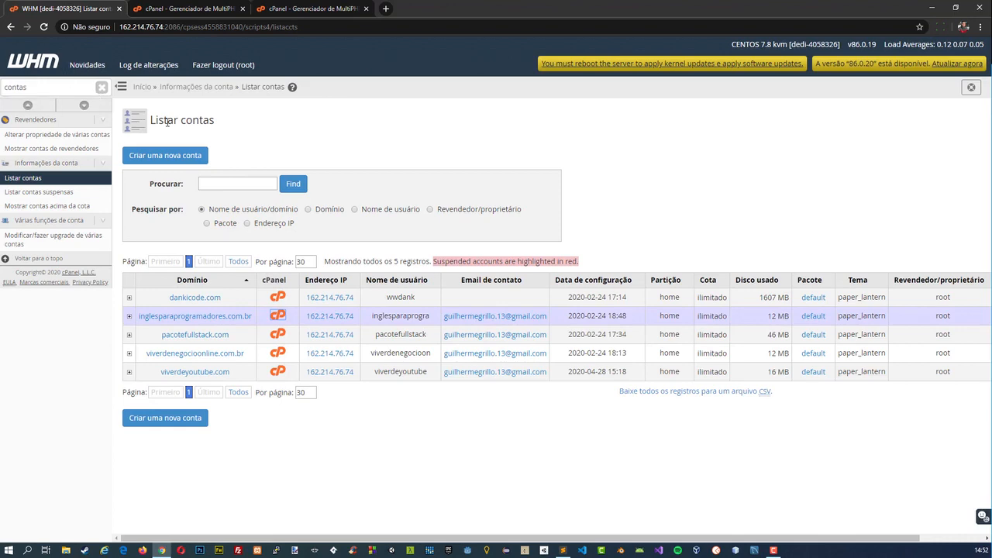
left_click(302, 9)
left_click(244, 9)
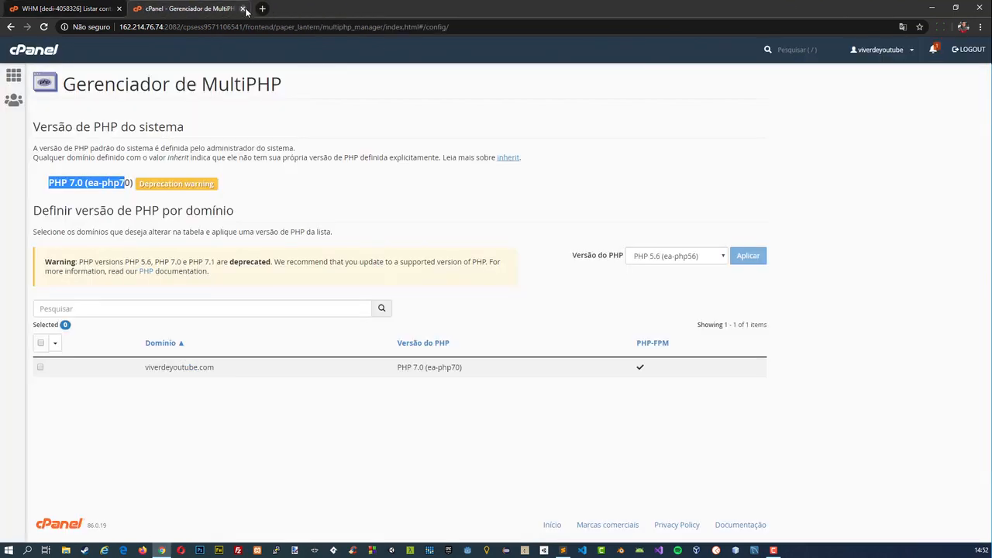
left_click(243, 9)
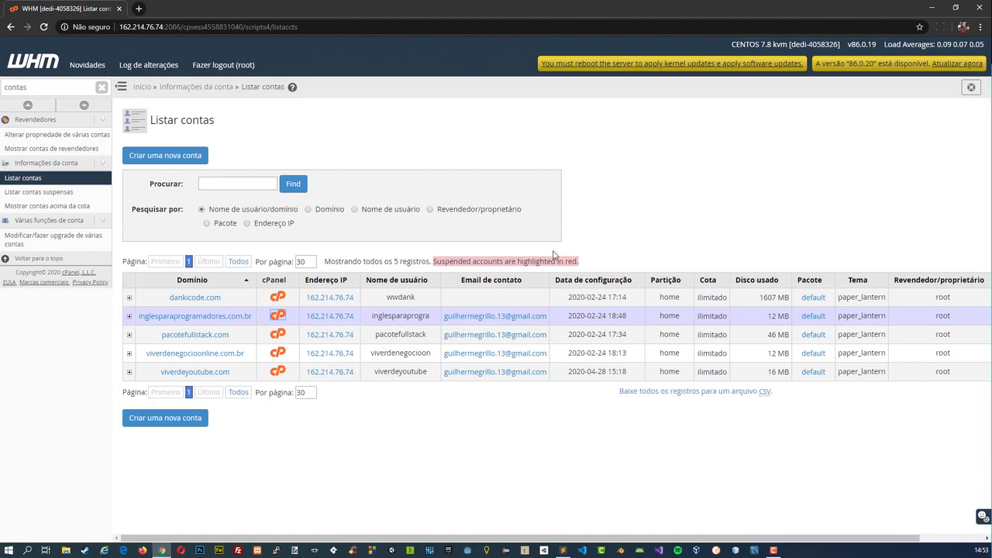
Search WHM's functions for "apache", open Configuração global under Configuração do Apache, and read the notice about recompiling.
double_click(32, 87)
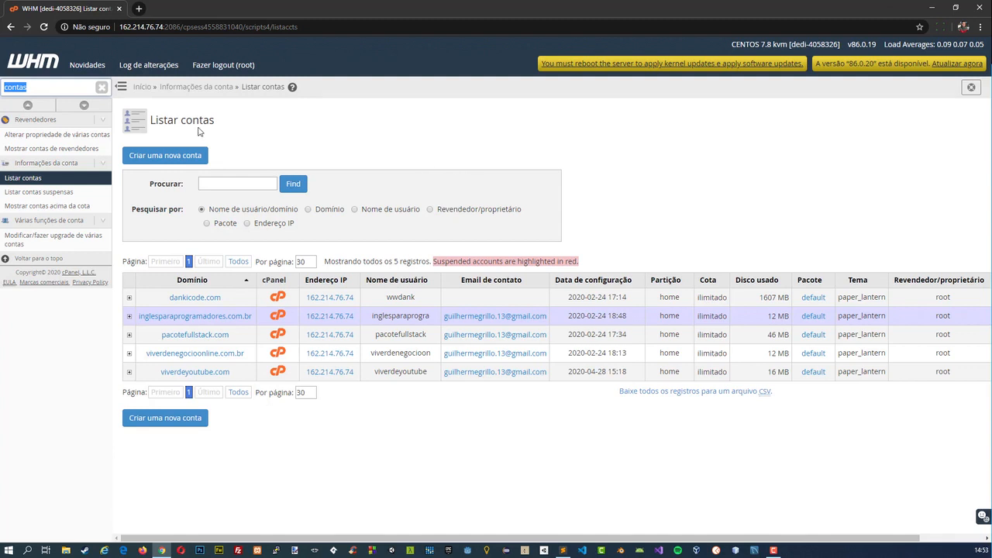
type("apache")
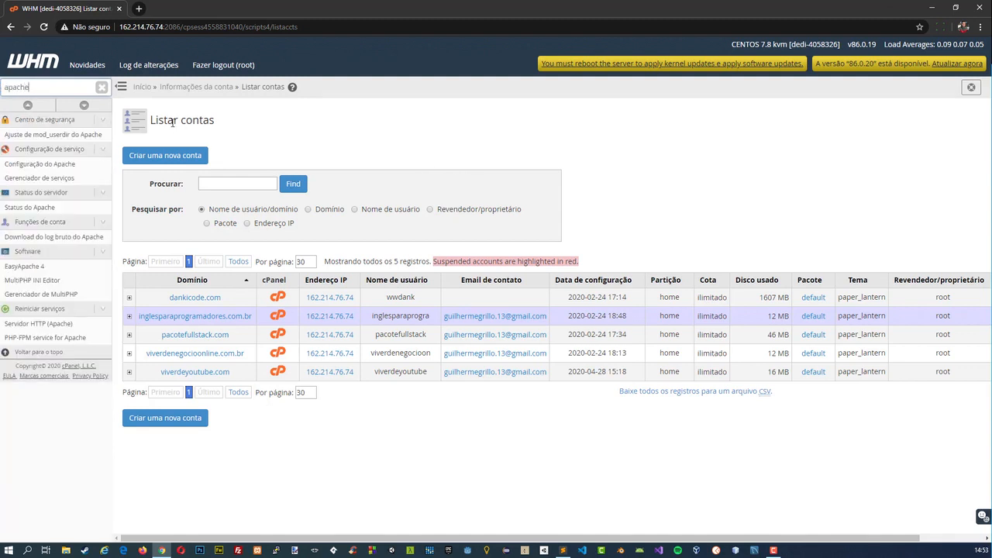
left_click(41, 169)
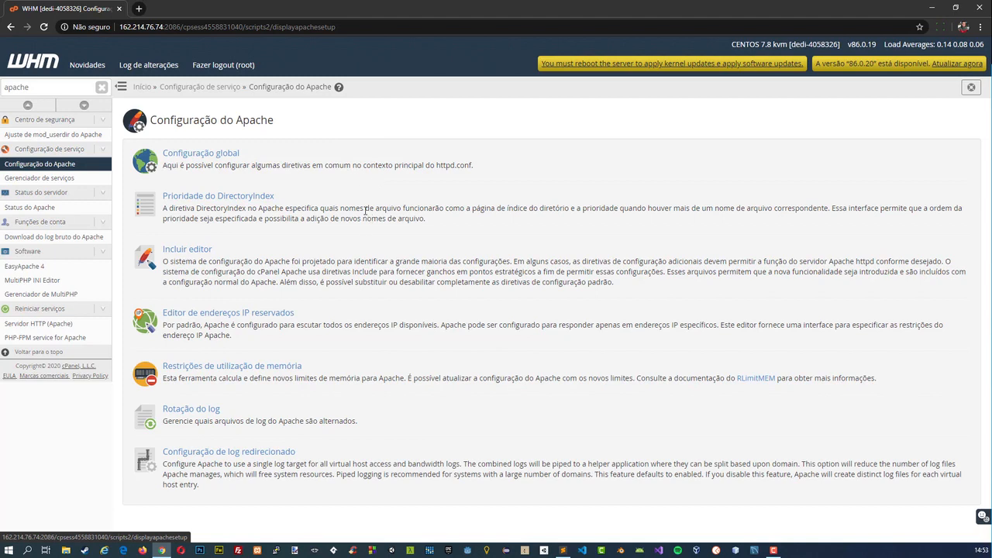
left_click(229, 154)
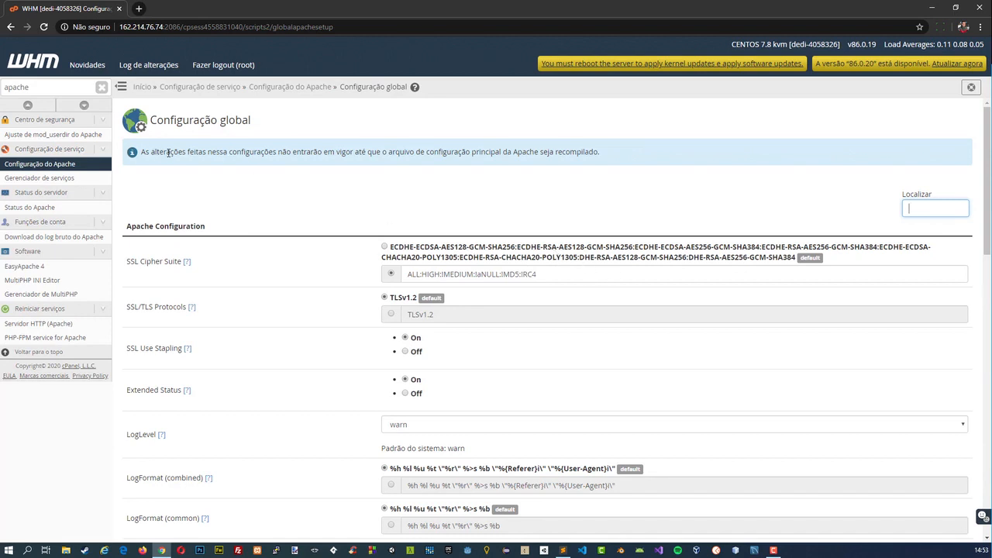
left_click_drag(168, 153, 259, 153)
left_click(269, 153)
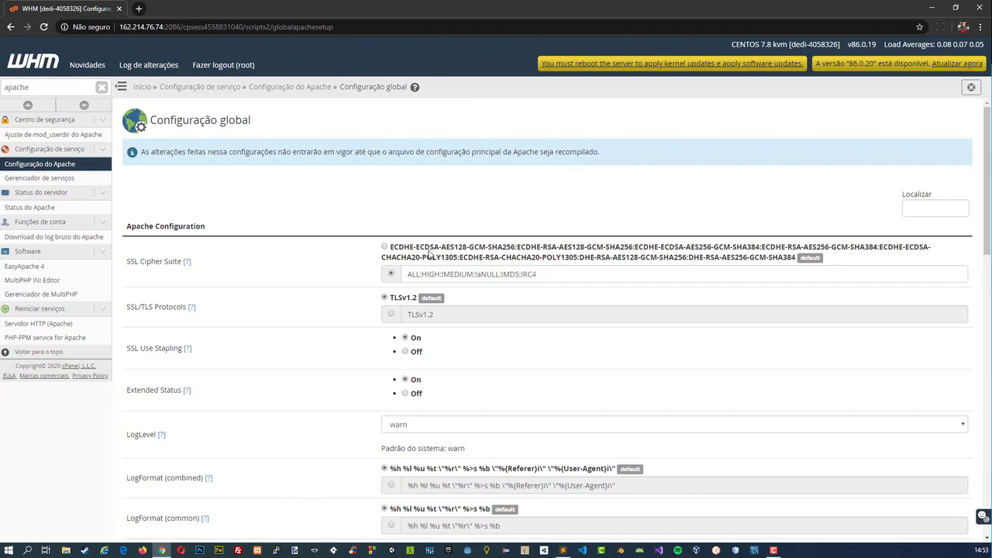
Review the Apache options on the Configuração global page, from SSL Cipher Suite through Symlink Protection.
scroll(475, 265, "down", 3)
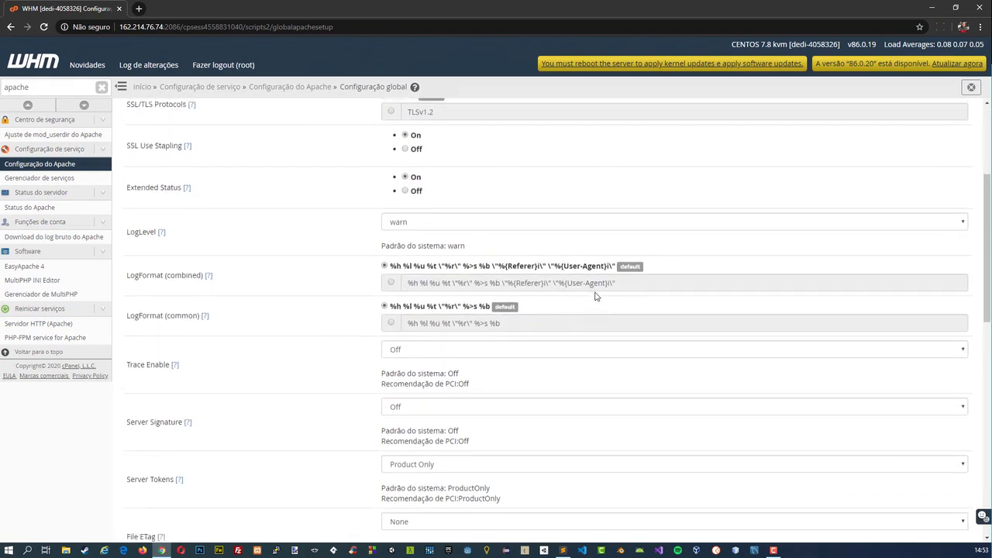
scroll(593, 293, "up", 3)
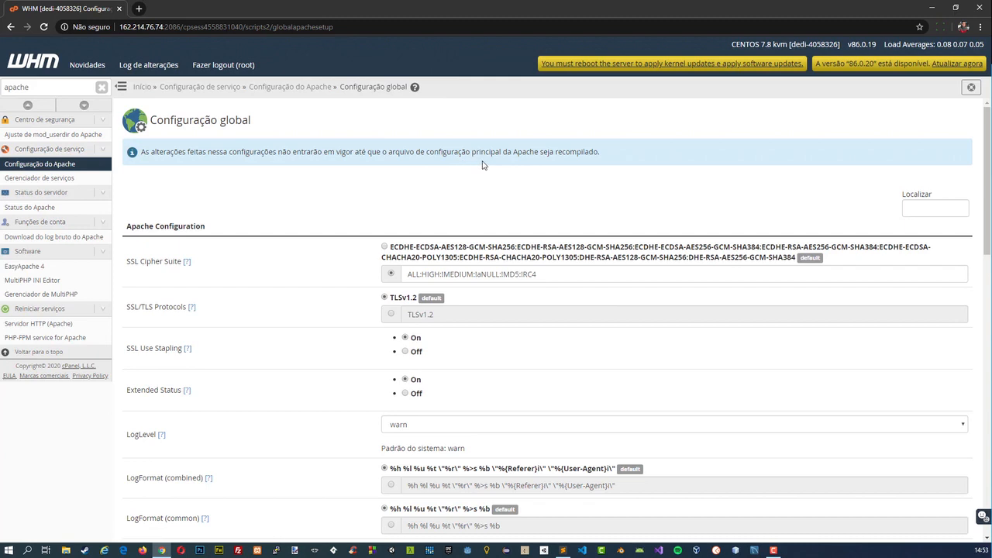
left_click_drag(482, 152, 524, 151)
left_click(524, 151)
scroll(511, 318, "down", 4)
scroll(543, 335, "down", 7)
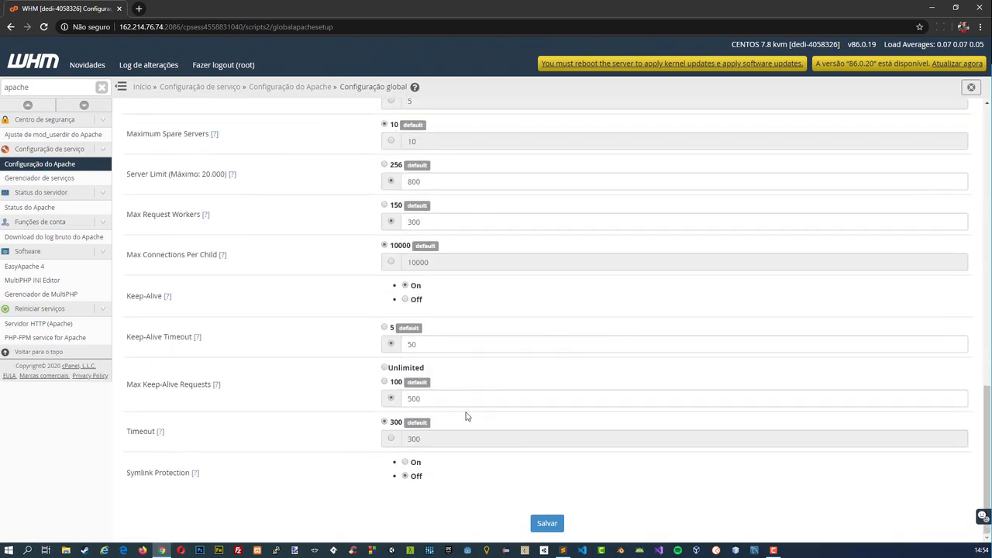
scroll(492, 360, "up", 9)
scroll(503, 355, "up", 2)
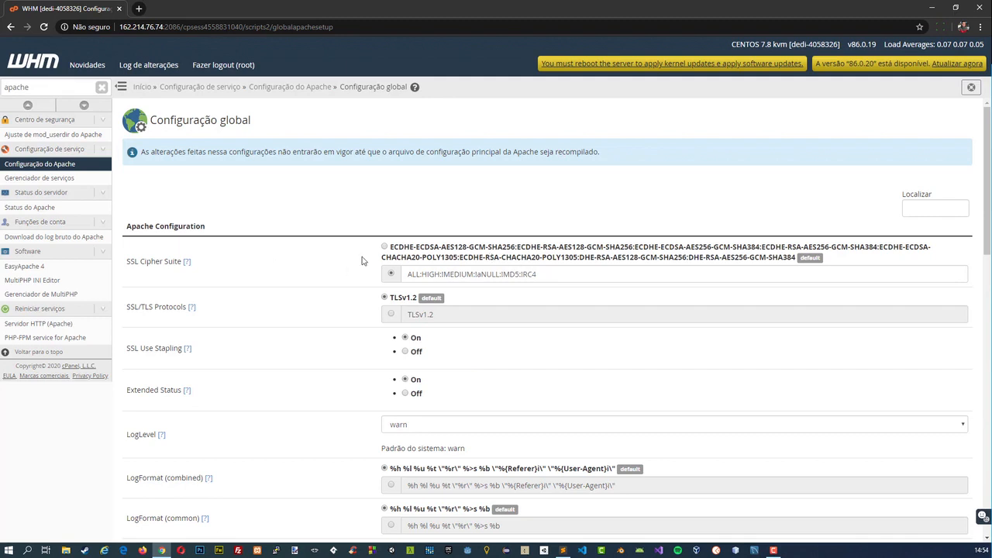
View the restart pages for Servidor HTTP (Apache) and PHP-FPM service for Apache, and return to the WHM home page.
left_click(19, 330)
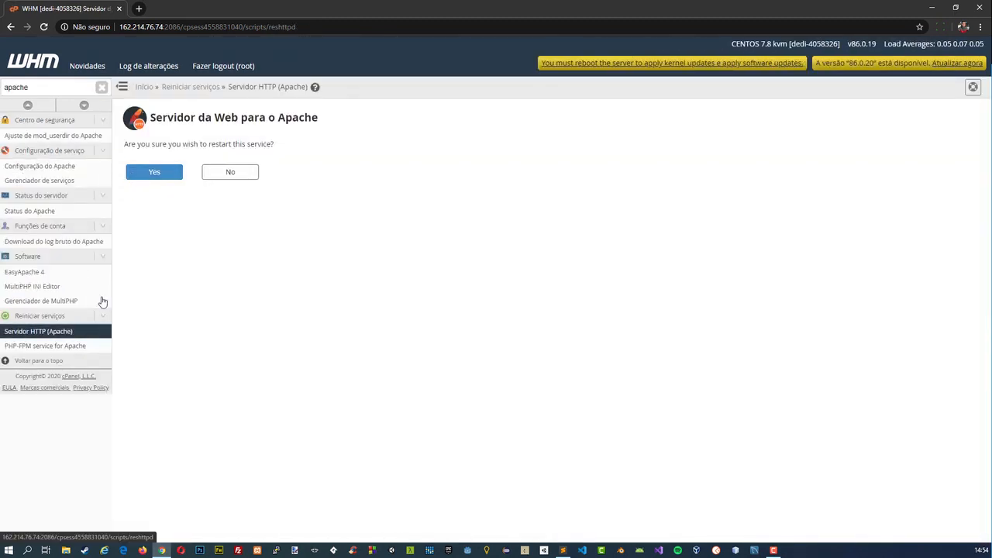
left_click(76, 349)
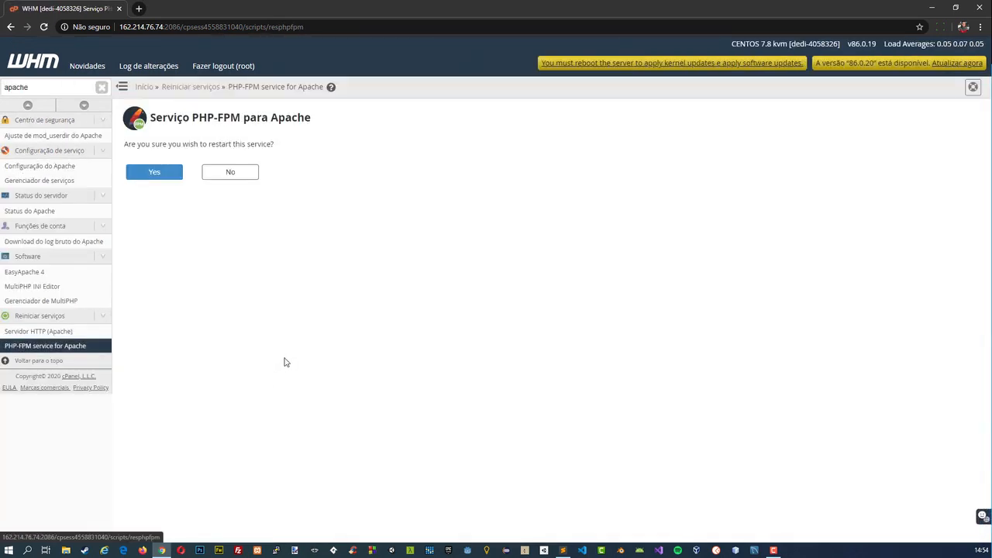
left_click(40, 69)
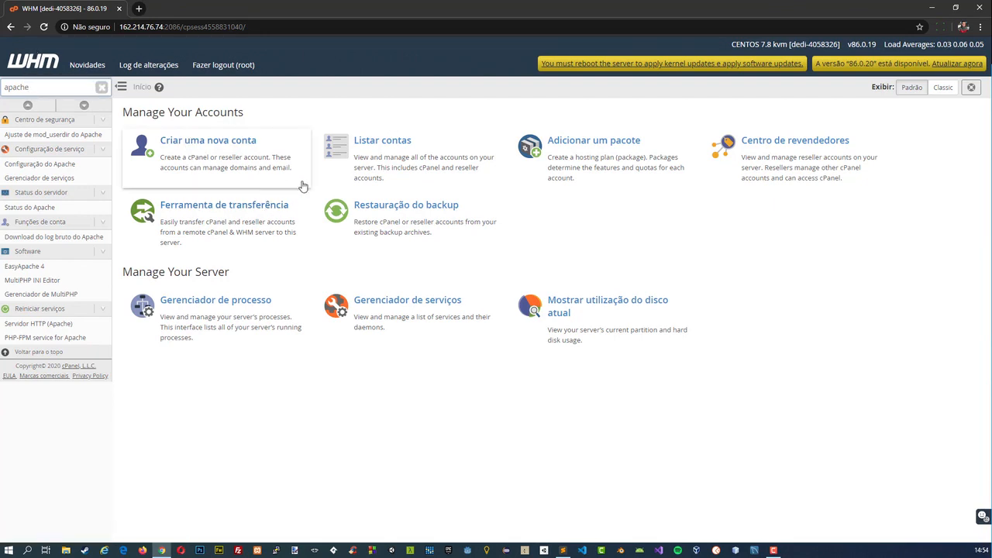
Search WHM's functions for "terminal" and open the Terminal page.
double_click(62, 89)
type("terminal")
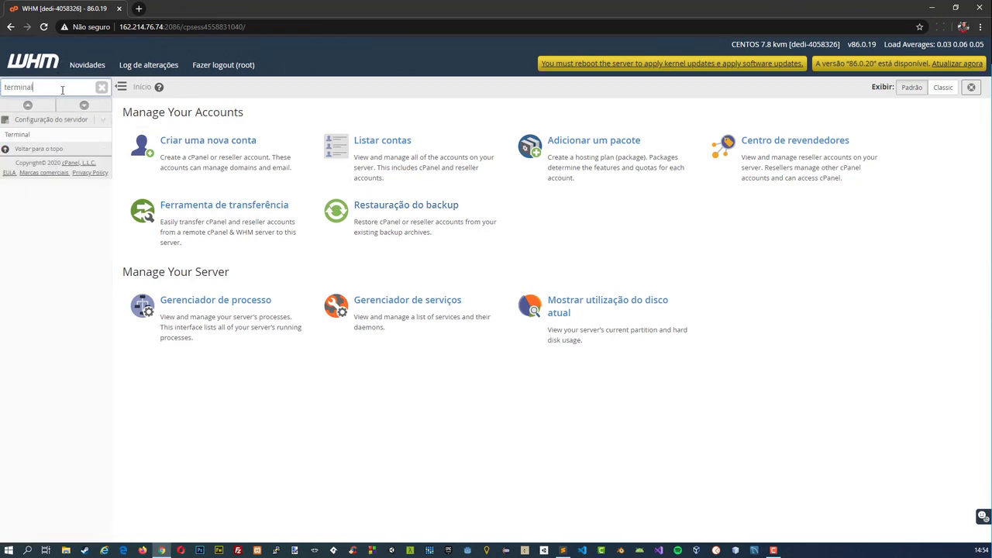
left_click(60, 134)
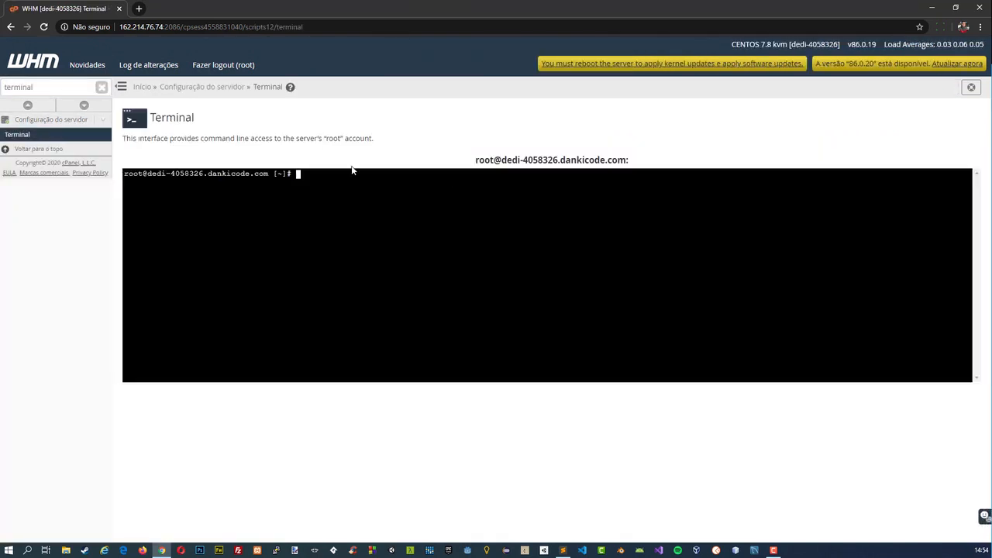
left_click(981, 8)
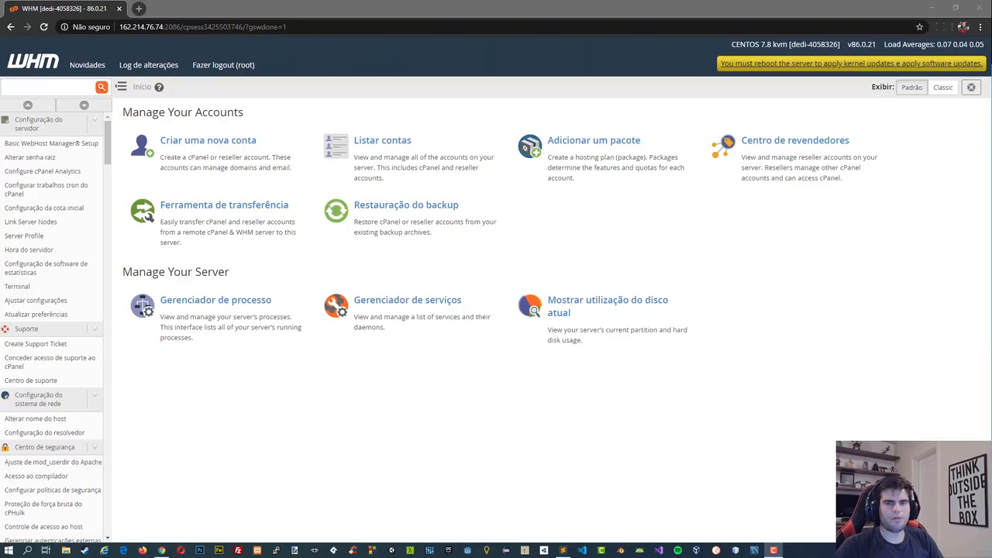
Find Terminal from the WHM home page by searching "terminal", and list the server's disk usage with df.
left_click(506, 5)
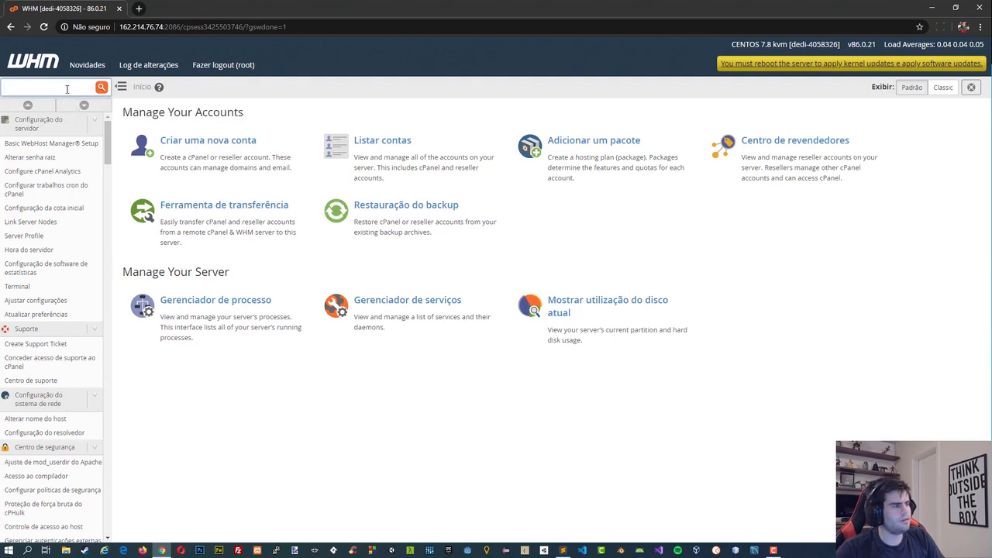
type("terminal")
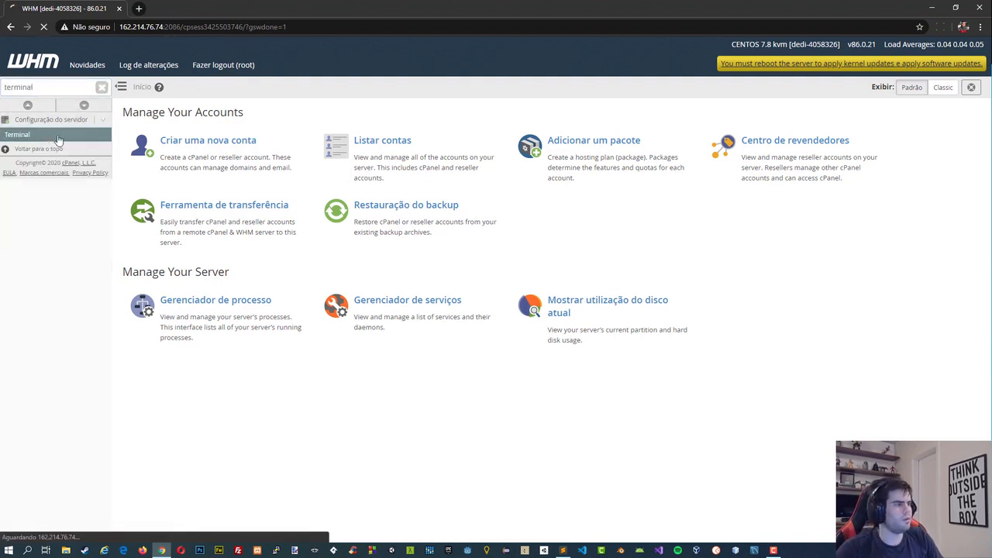
left_click(31, 135)
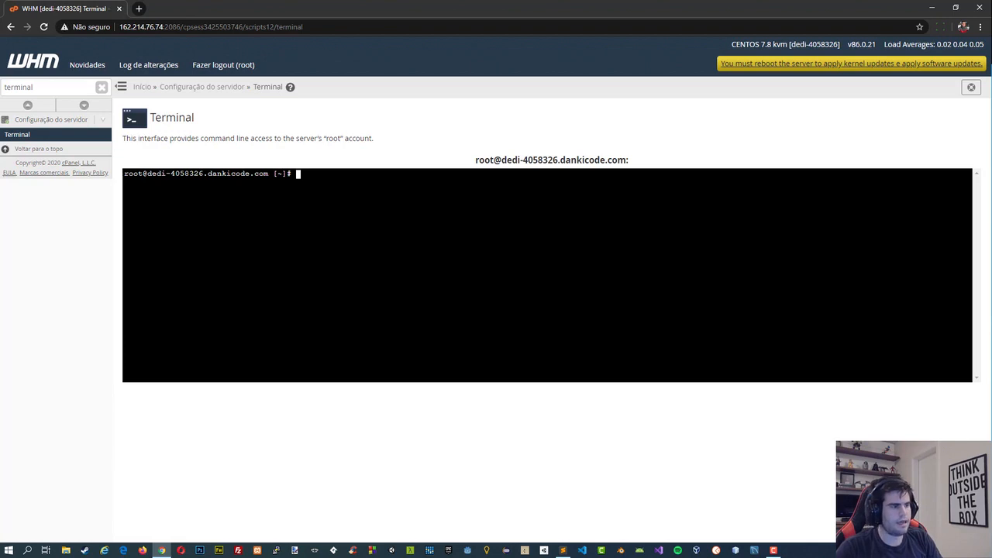
type("df")
key("Return")
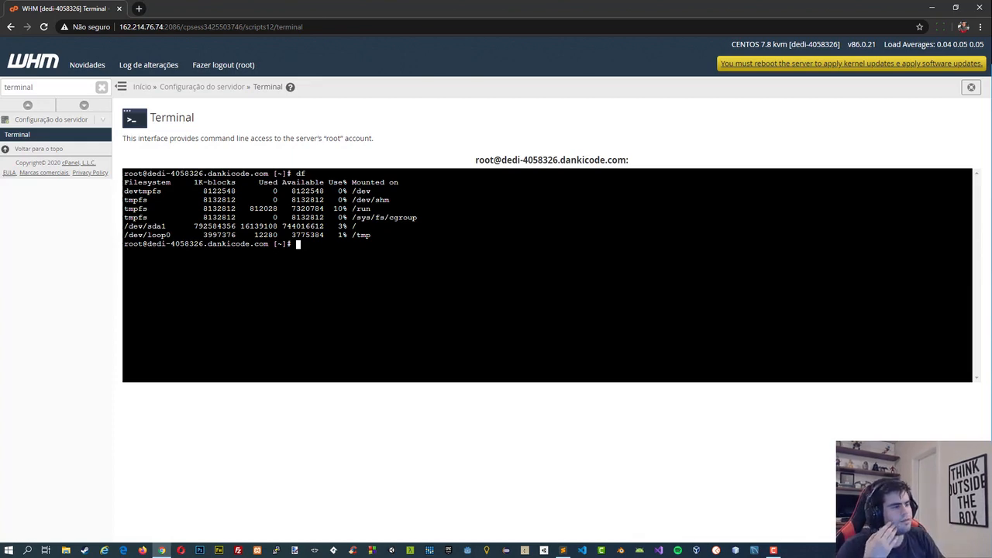
List the disk usage in human-readable units with df -h and clear the terminal.
left_click(327, 398)
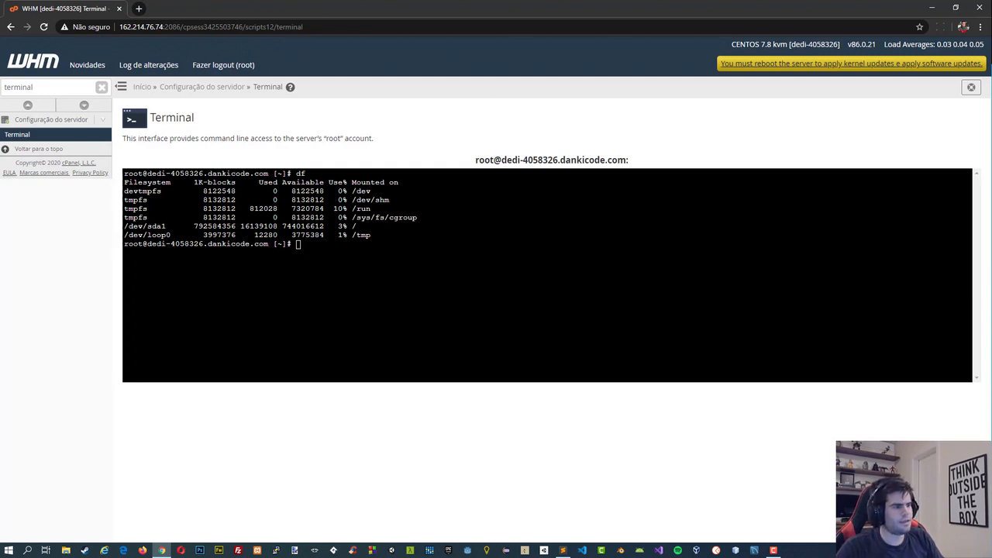
left_click(298, 244)
type("df -h")
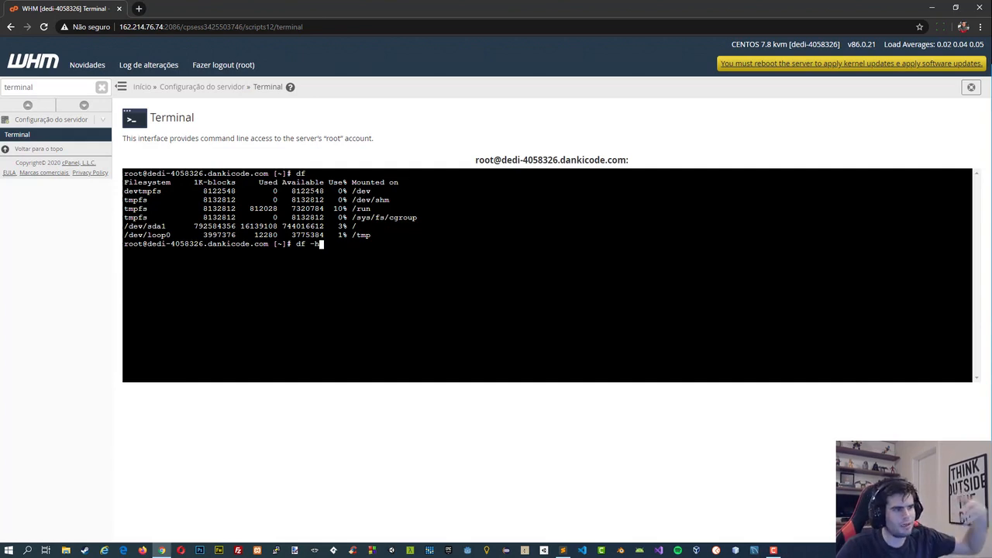
key("Return")
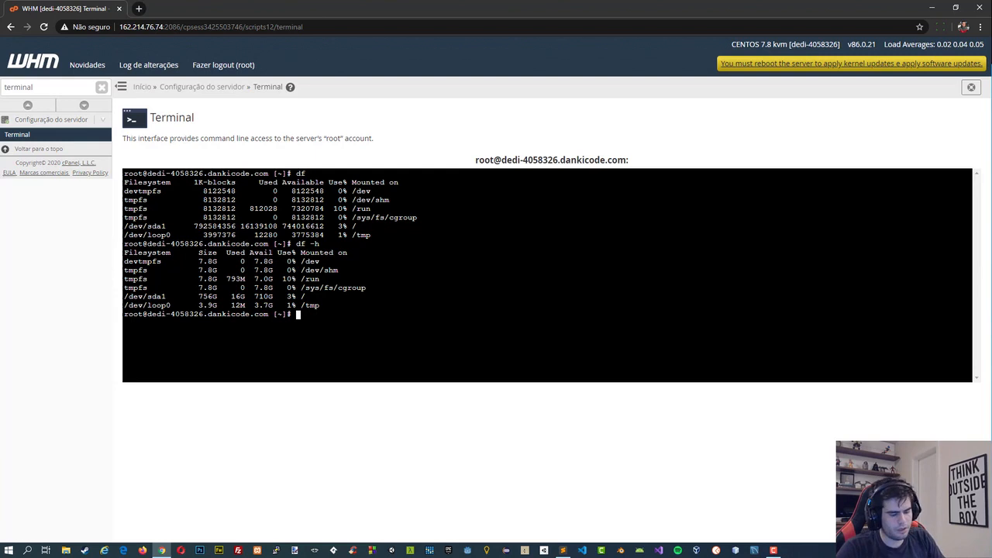
type("clear")
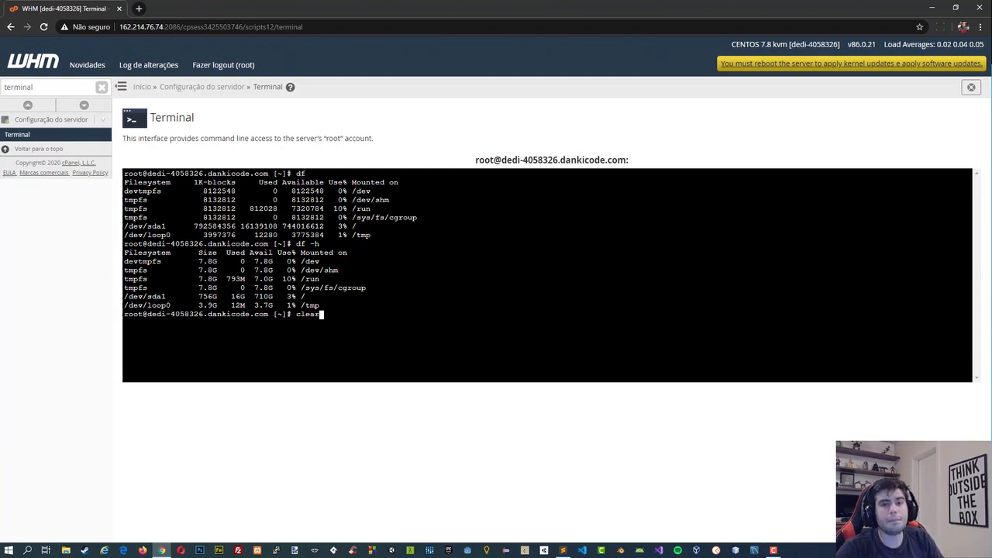
key("Return")
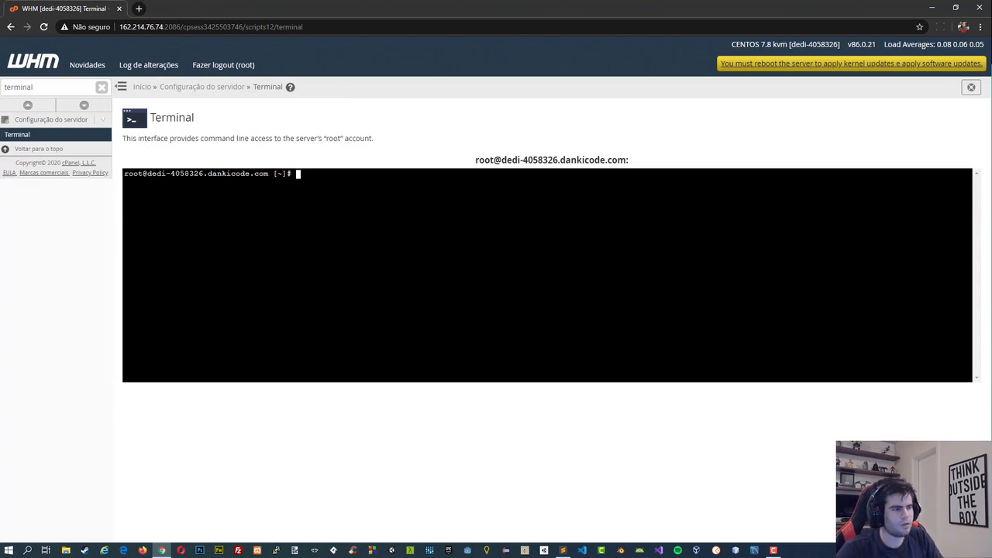
Change to the server's root directory with cd / and list its contents with ls.
type("cd")
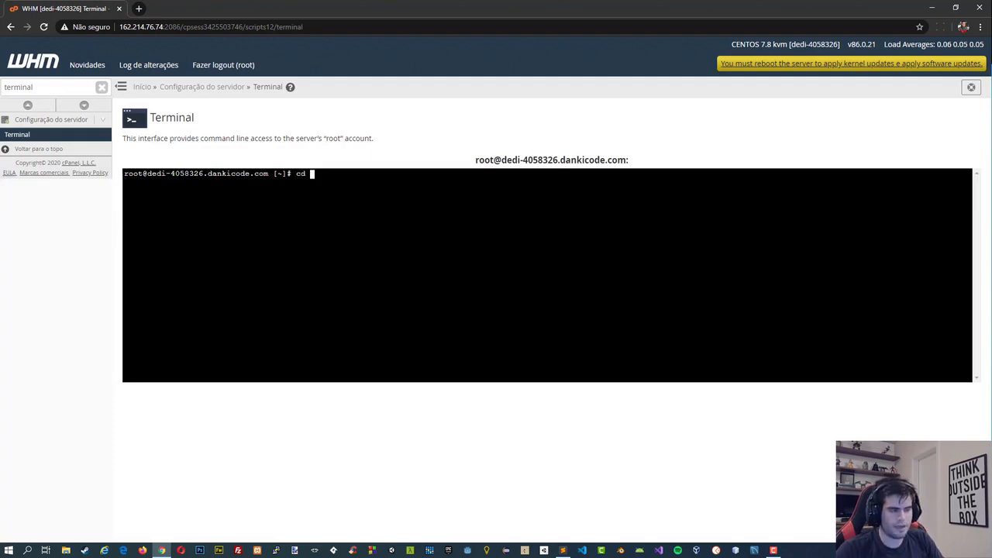
type("/")
key("Return")
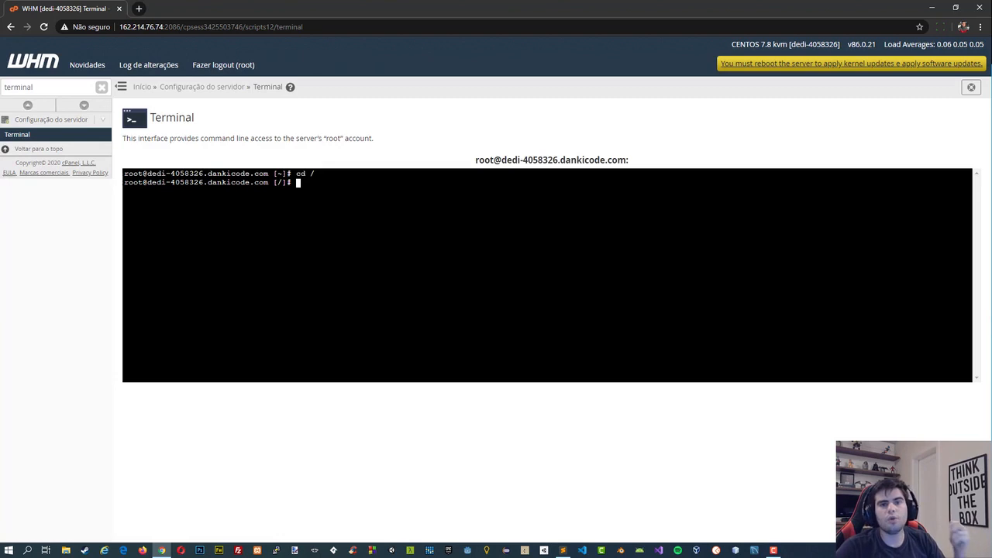
type("ls")
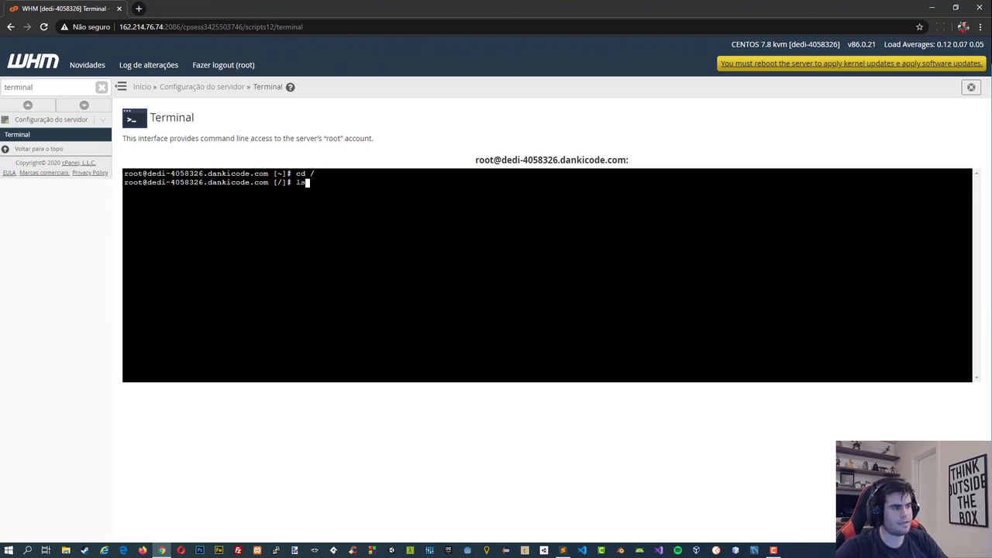
key("Return")
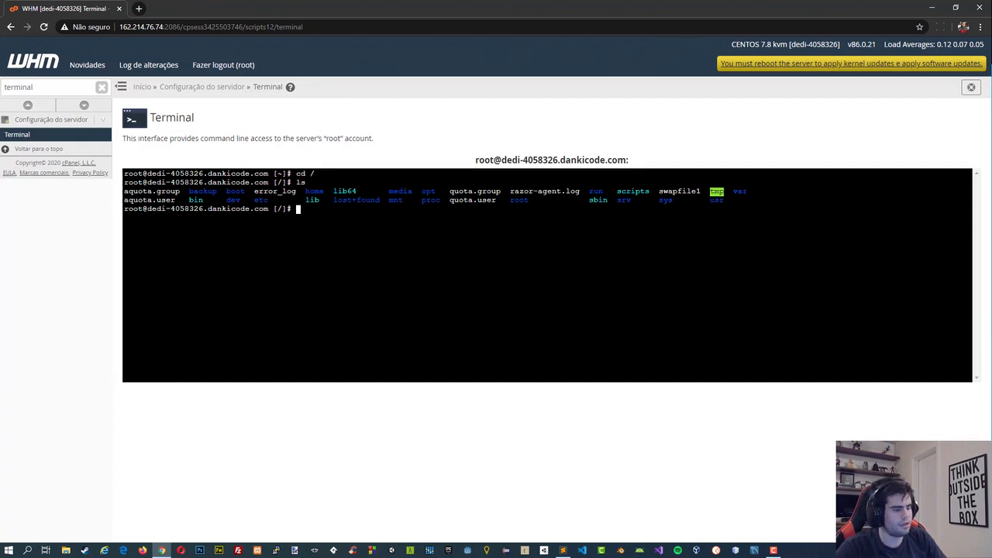
Enter the var directory with cd var and list its contents with ls.
type("cd var")
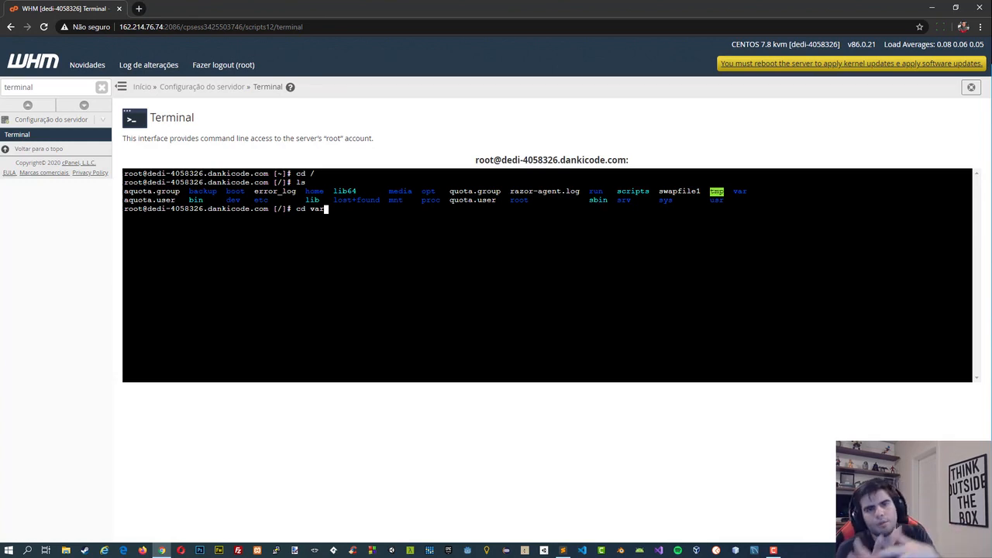
key("Return")
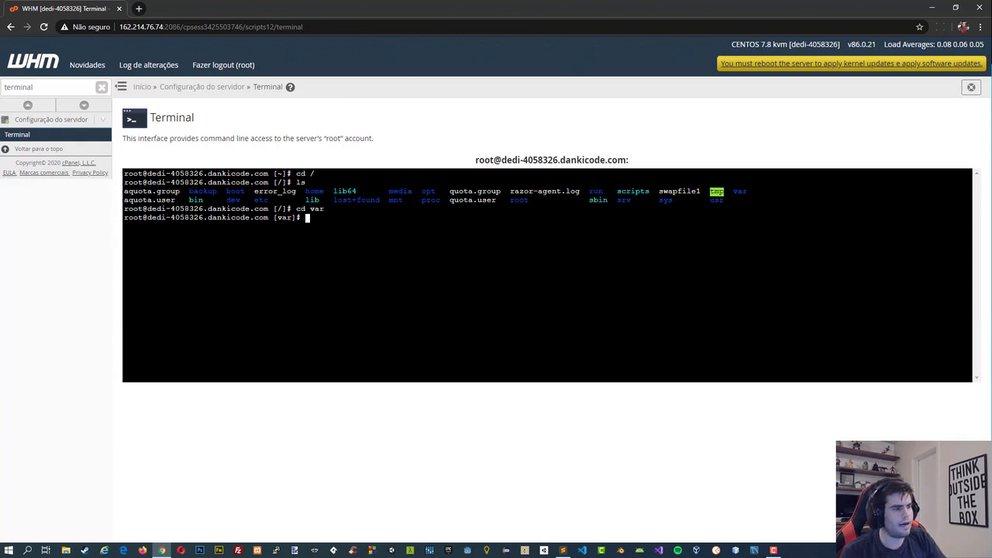
type("ls")
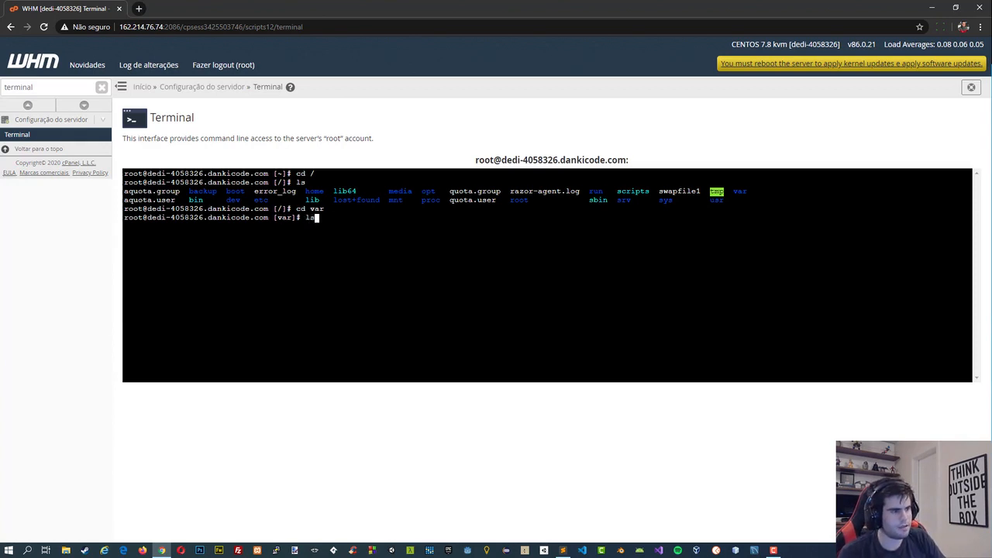
key("Return")
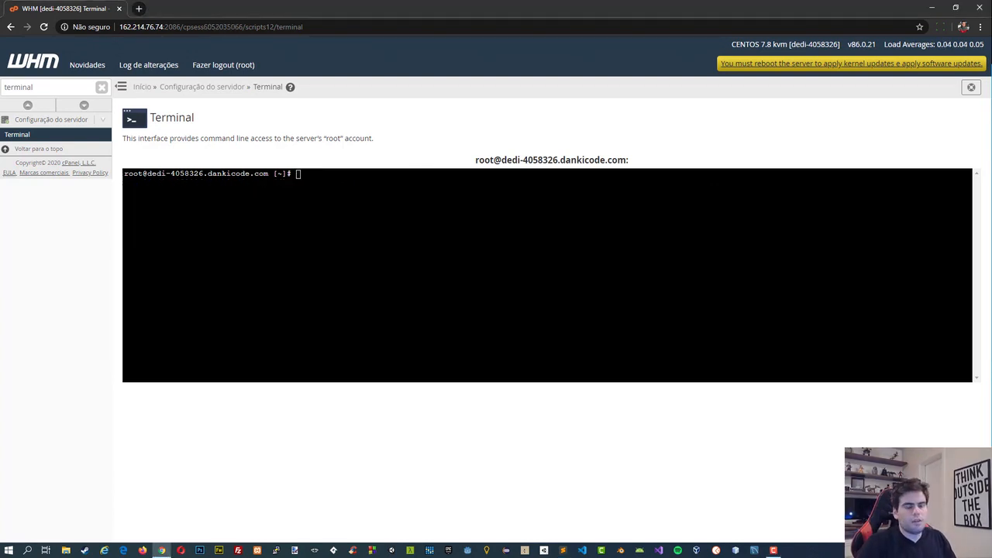
Run htop in the terminal to view the server's processes and resource usage.
left_click(465, 263)
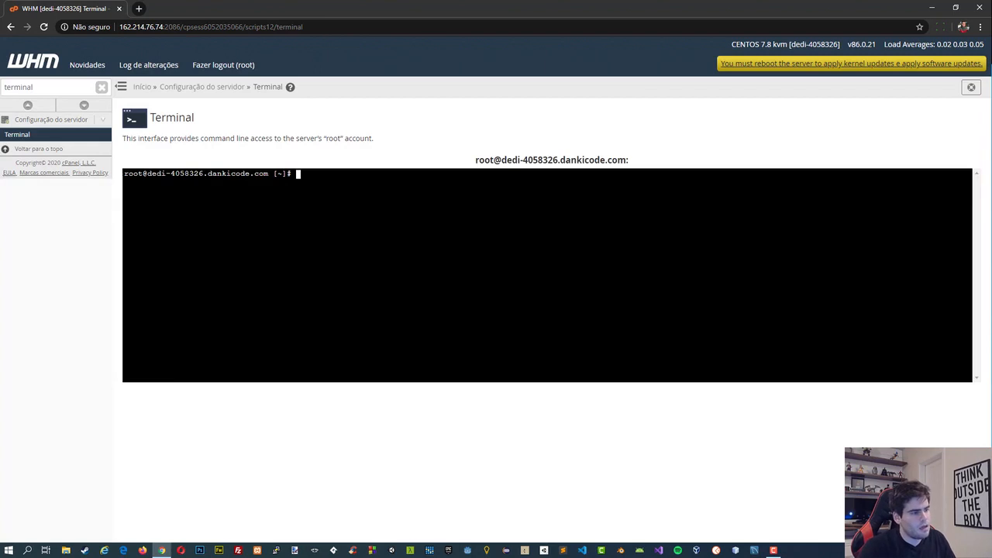
type("htop")
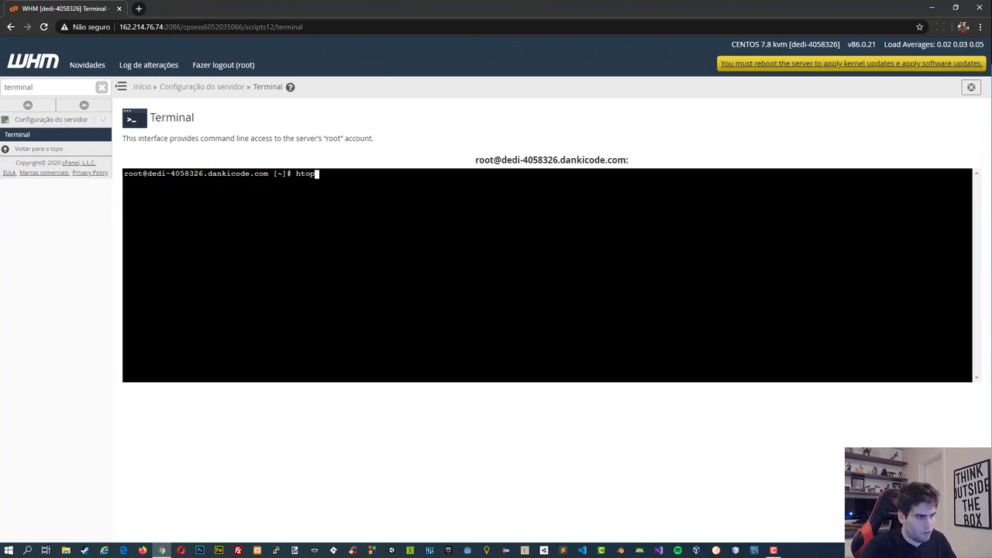
key("Return")
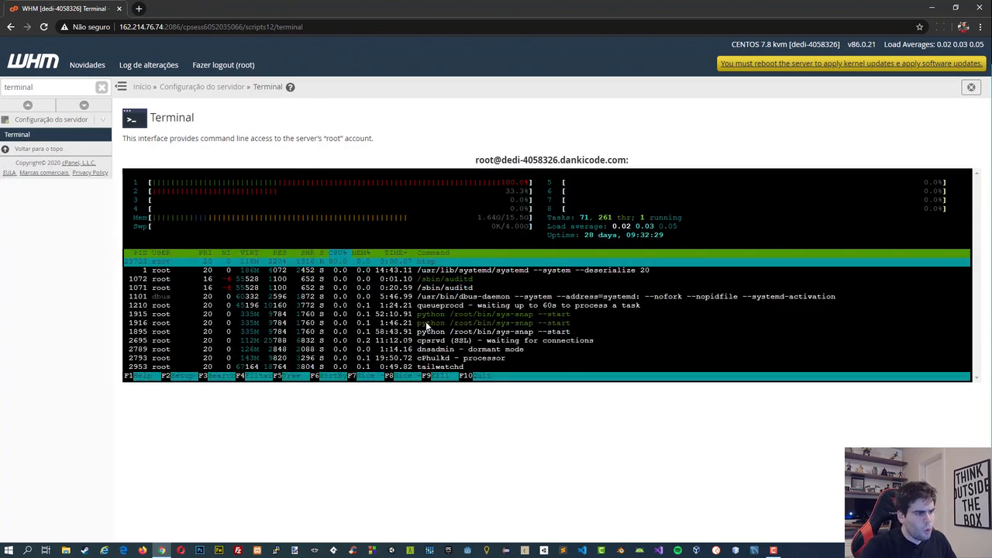
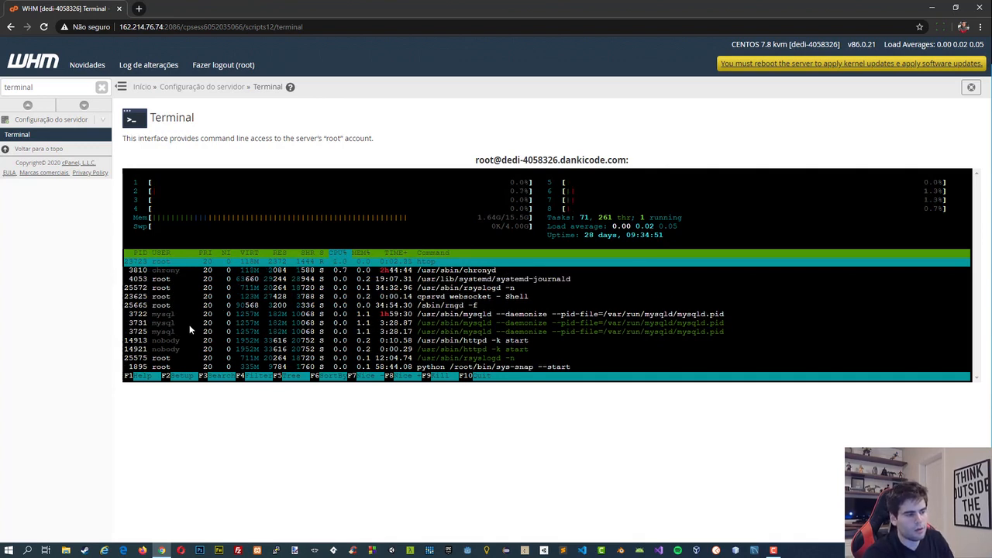
Load blog.dankicode.com in a new tab, check the htop processes in the terminal, and close the blog tab.
left_click(139, 8)
type("b")
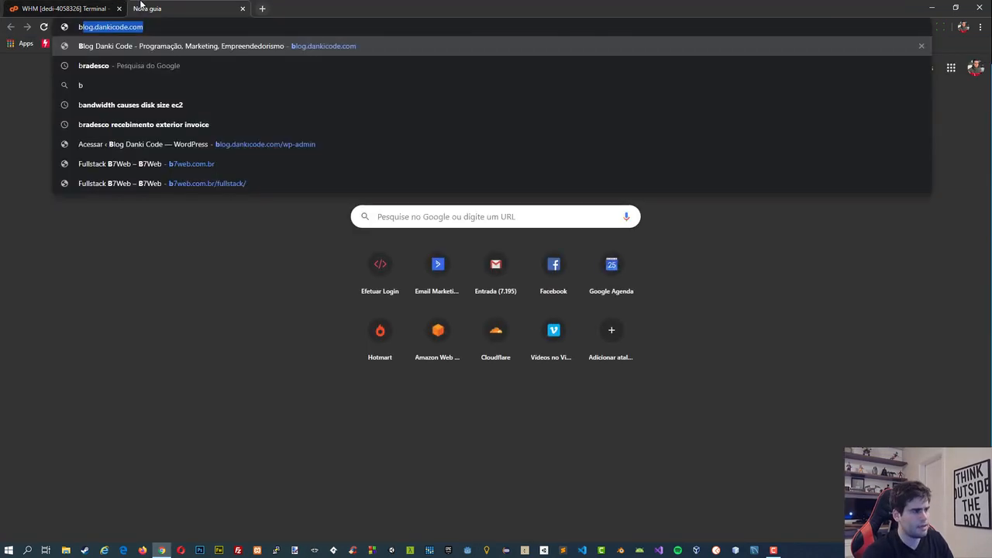
key("Return")
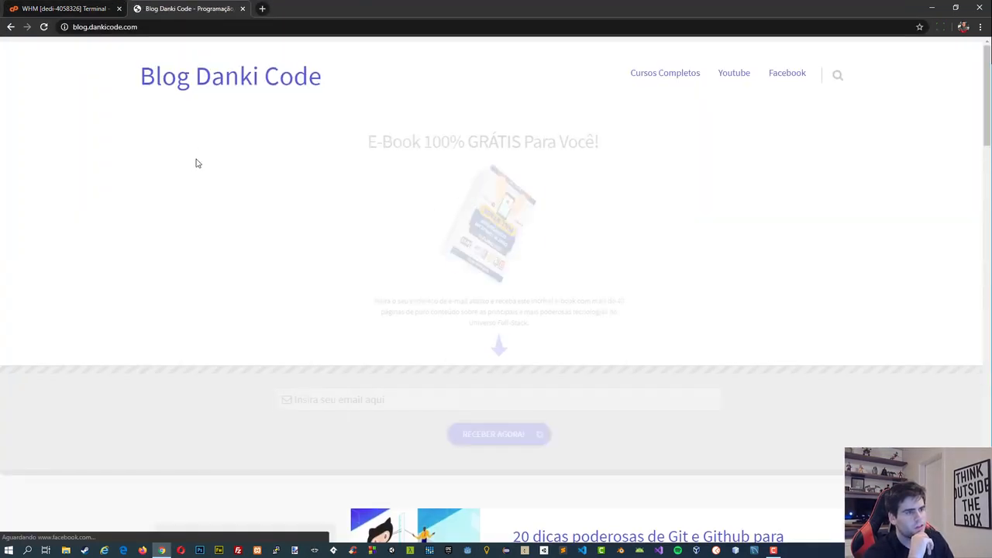
scroll(352, 164, "down", 10)
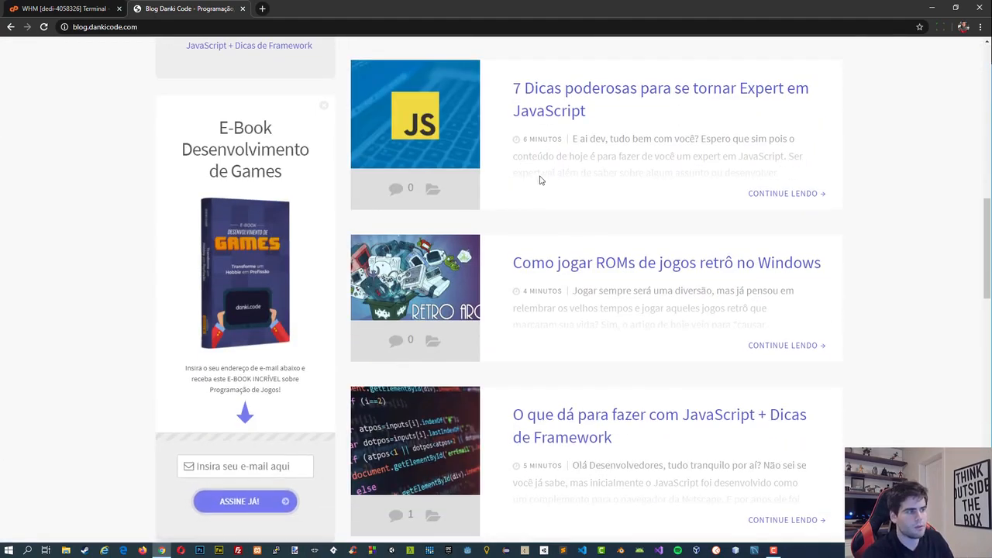
scroll(541, 180, "down", 3)
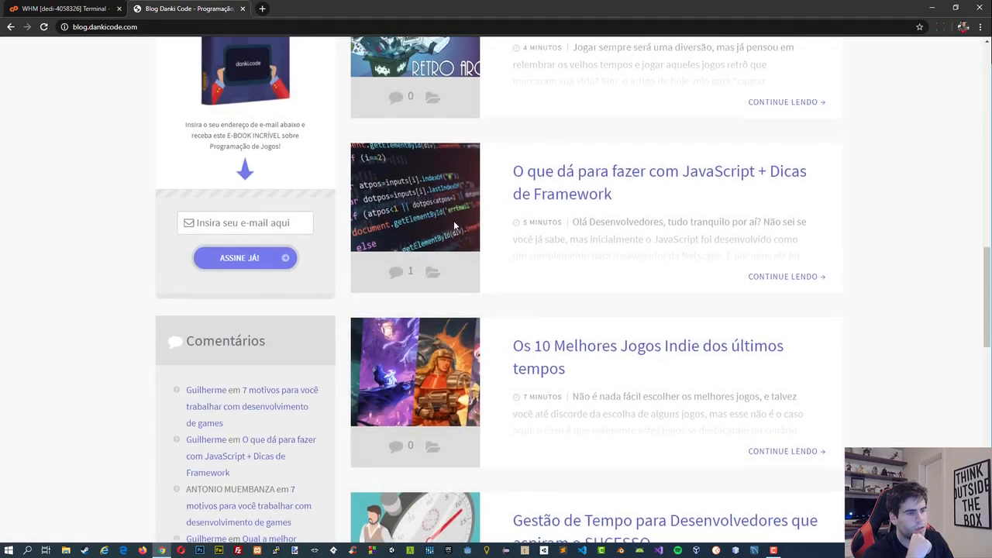
scroll(456, 221, "up", 12)
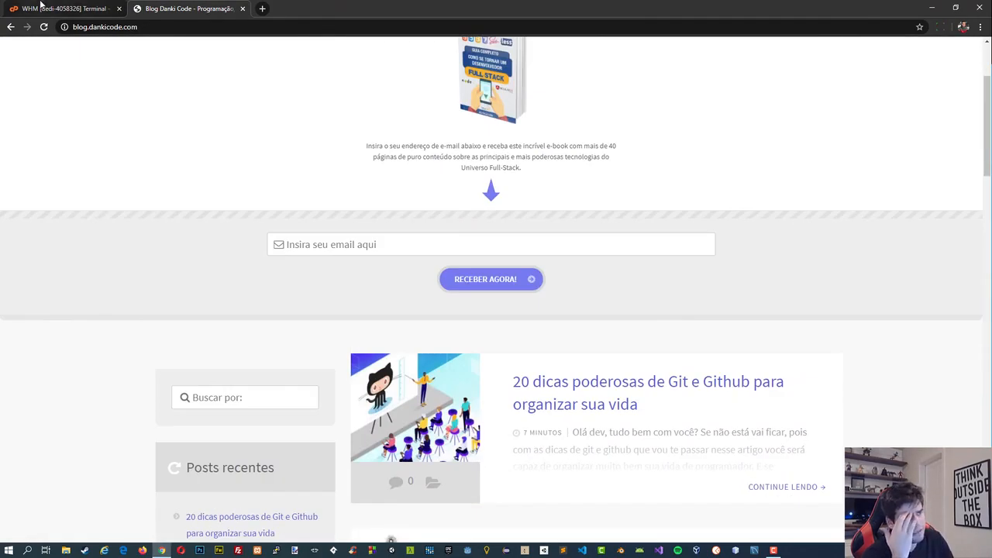
left_click(62, 8)
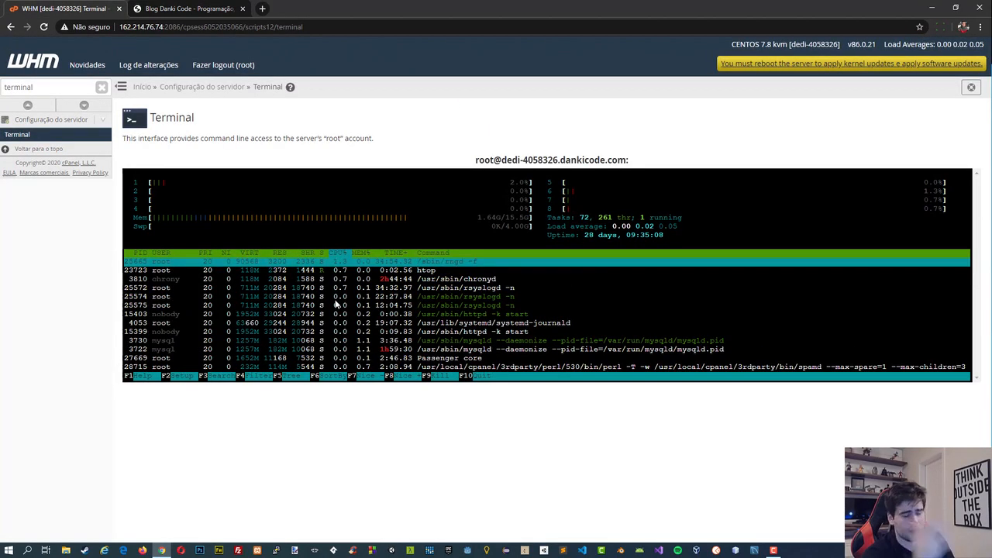
left_click(157, 7)
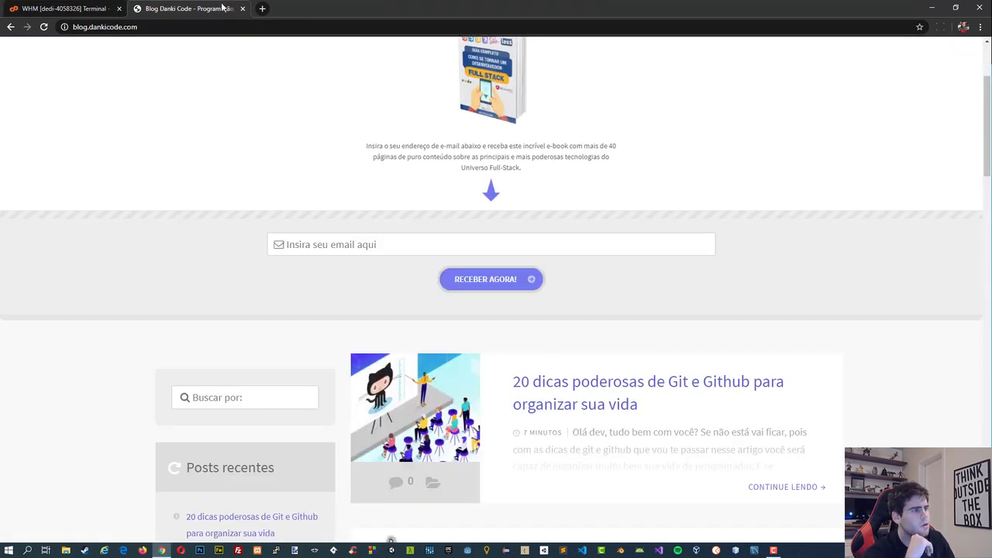
left_click(242, 9)
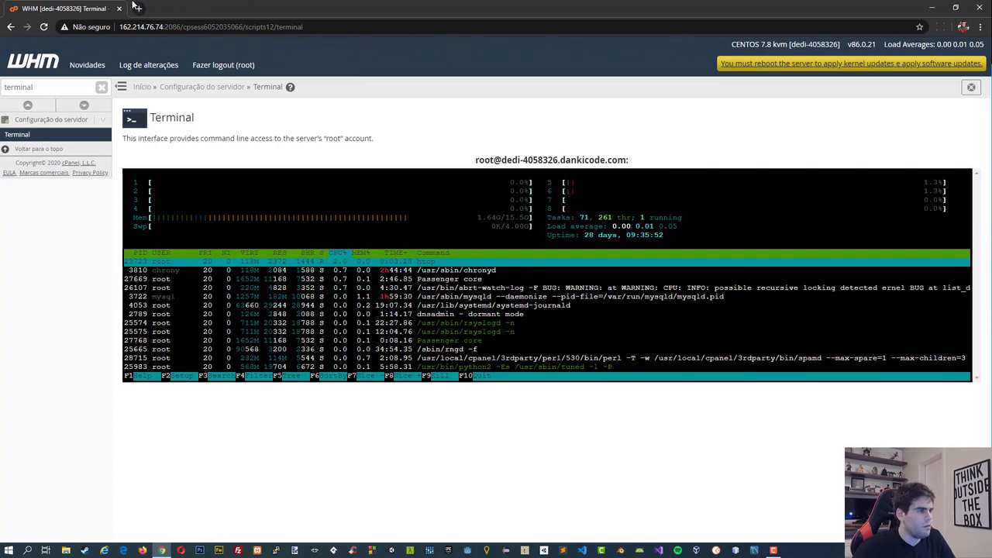
Search Google for "htop proccess linux" in a new tab.
left_click(136, 8)
type("h")
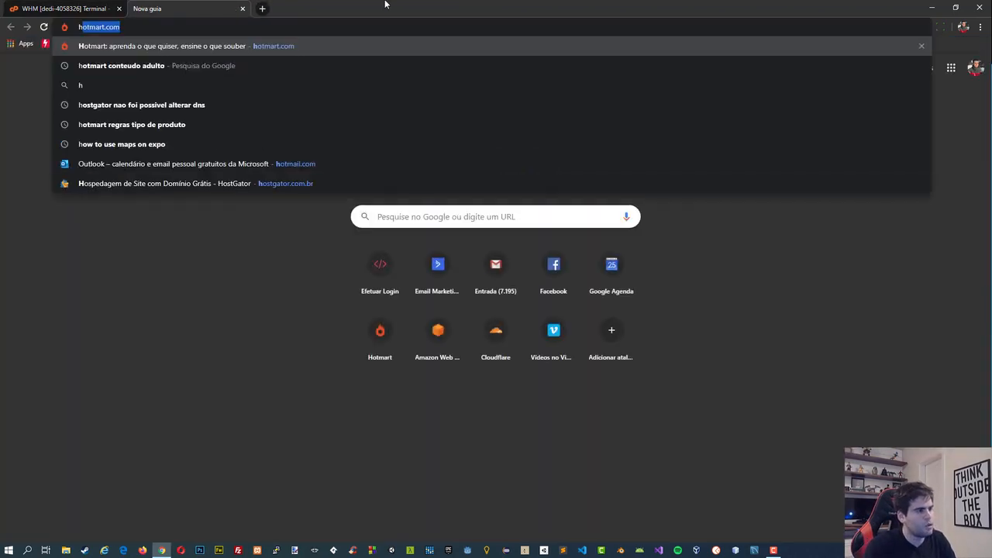
type("top coma")
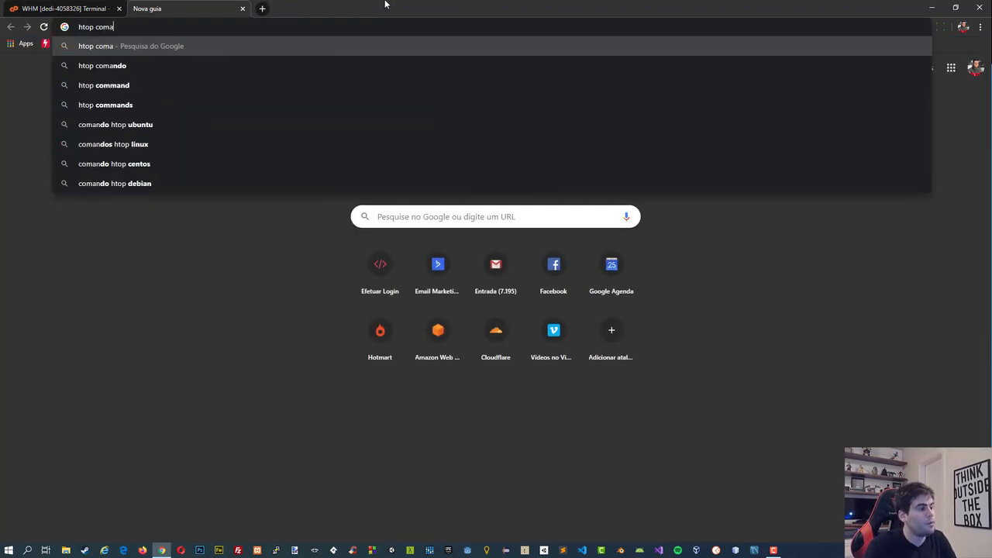
key("BackSpace")
key("BackSpace")
key("BackSpace")
key("BackSpace")
type("proccess l")
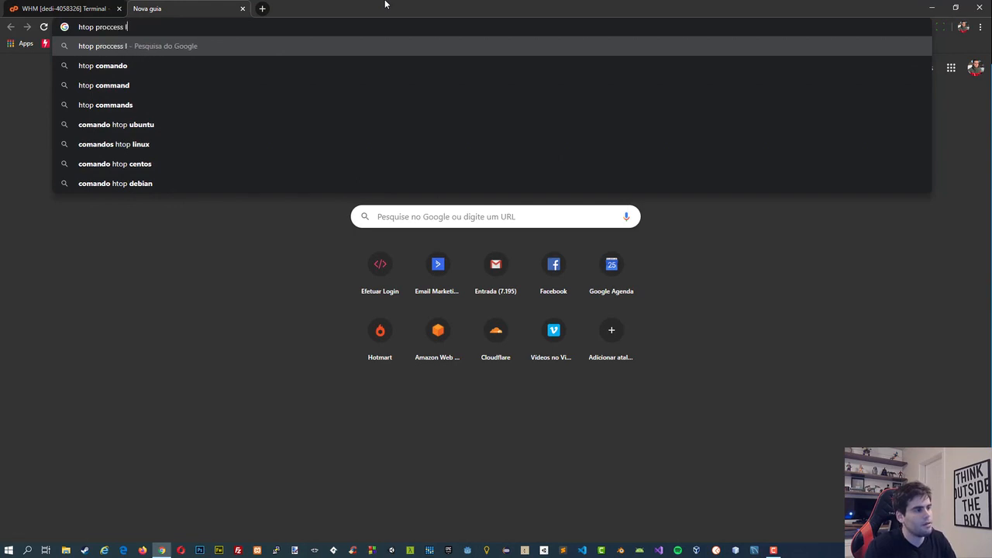
type("inux")
key("Return")
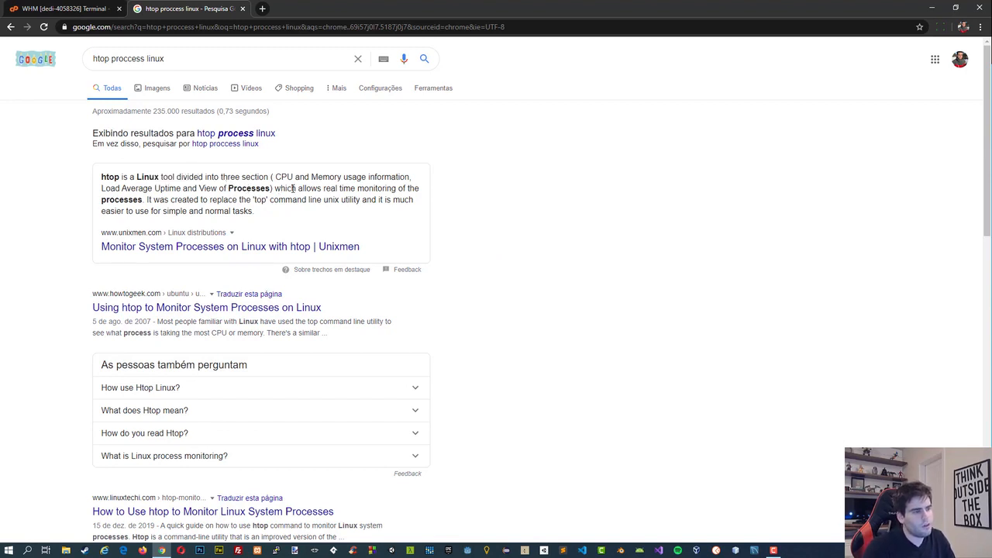
Read the featured description of htop in the search results and return to the running htop in the WHM terminal.
left_click_drag(338, 189, 356, 190)
left_click(358, 190)
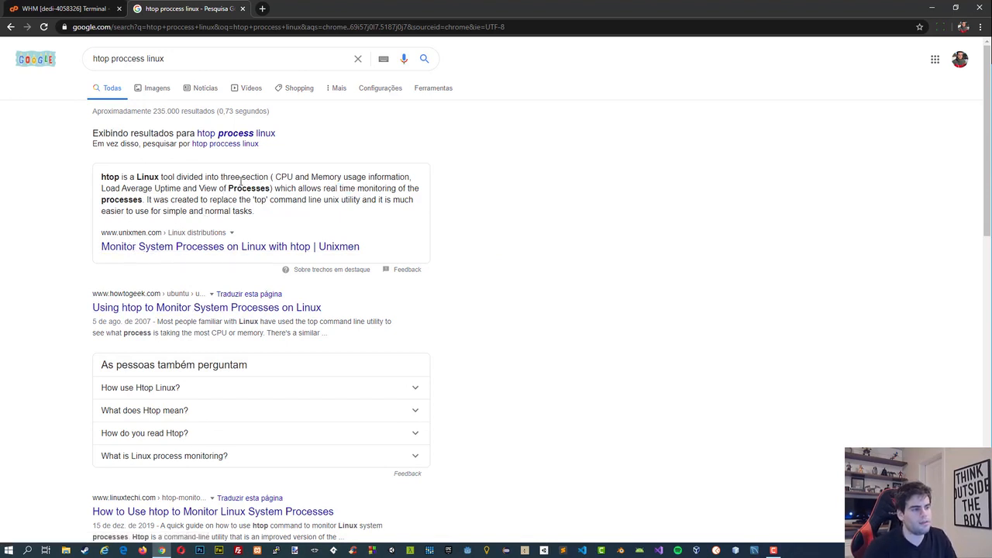
mouse_move(294, 177)
left_mouse_down()
mouse_move(321, 176)
mouse_move(306, 189)
left_mouse_up()
left_click(307, 187)
left_click(327, 189)
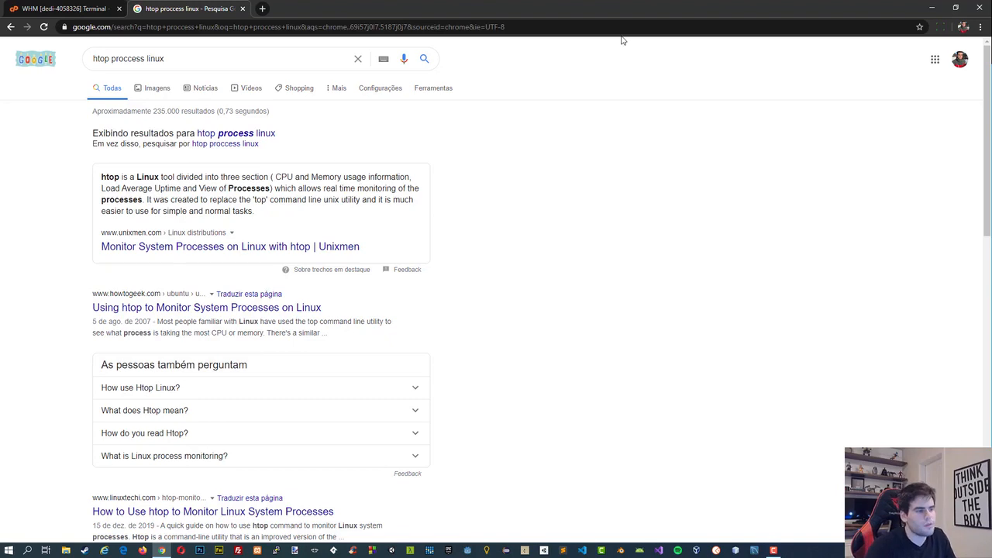
left_click(126, 6)
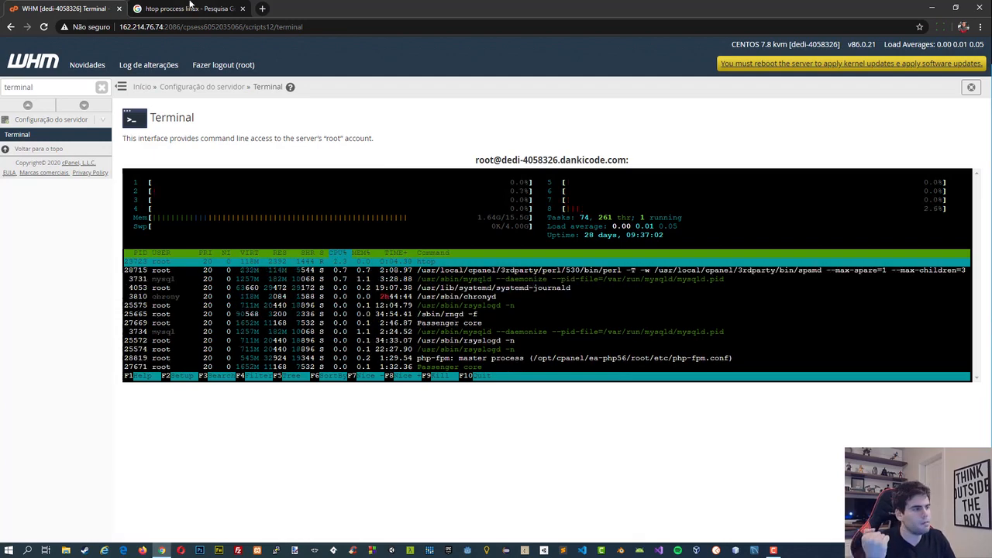
Search Google for "php-fpm process" in the existing search tab.
left_click(186, 8)
triple_click(152, 58)
type("p-")
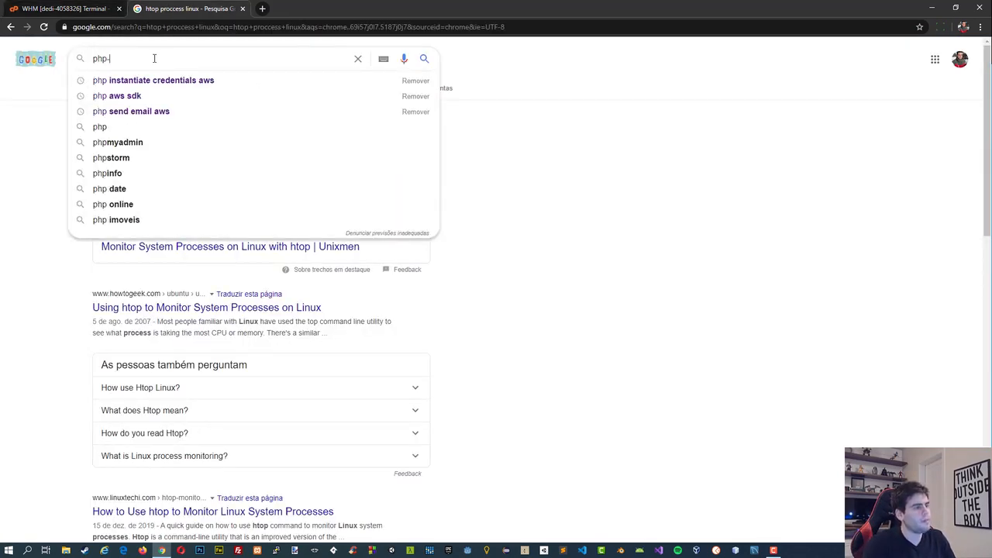
type("fpm process")
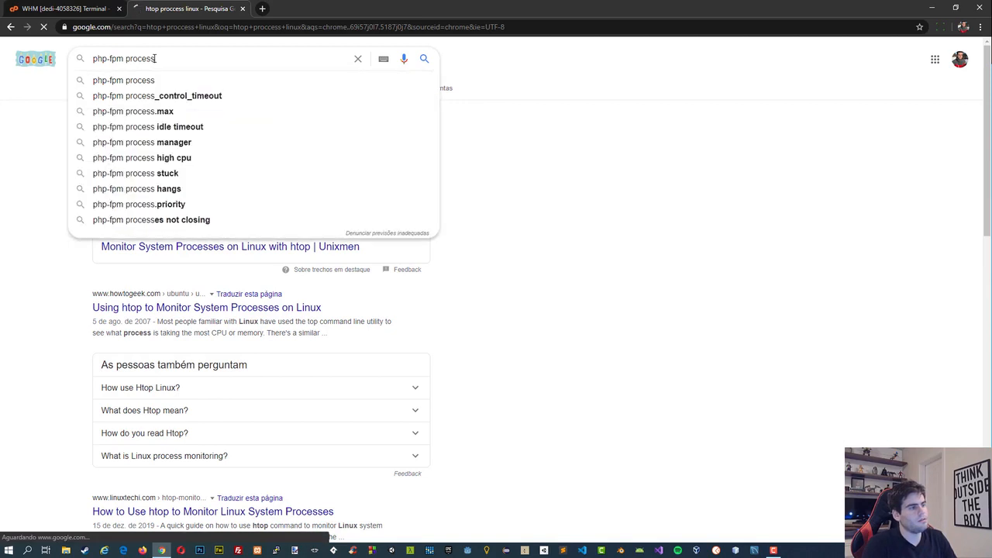
key("Return")
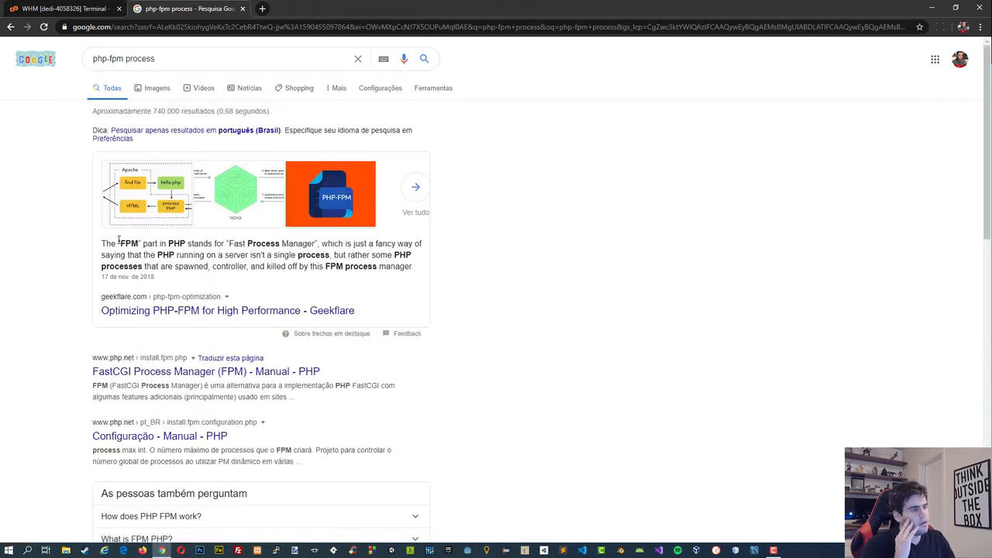
Read the featured definition of FPM in the search results, highlighting the words that explain the acronym.
left_click_drag(142, 243, 264, 242)
left_click(195, 244)
left_click(264, 242)
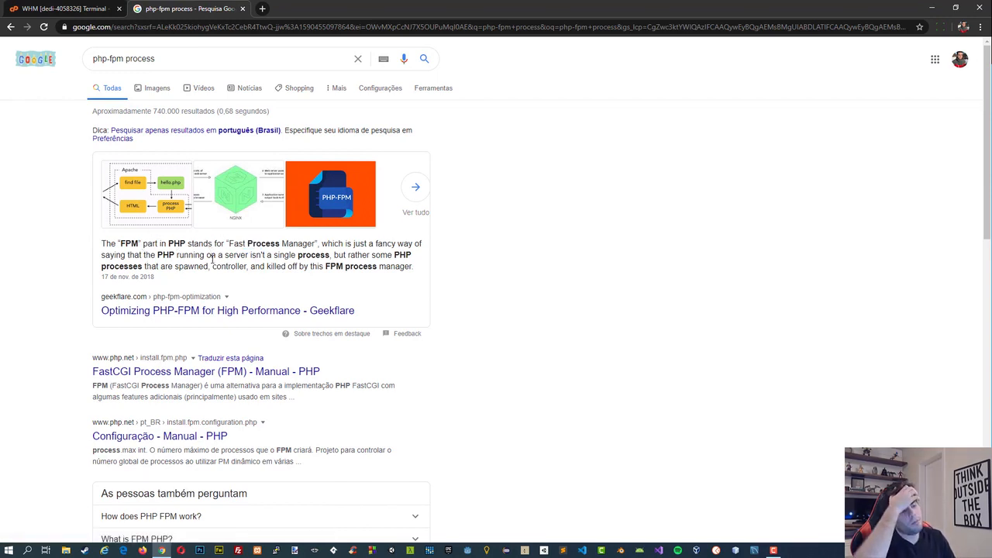
left_click_drag(281, 244, 298, 244)
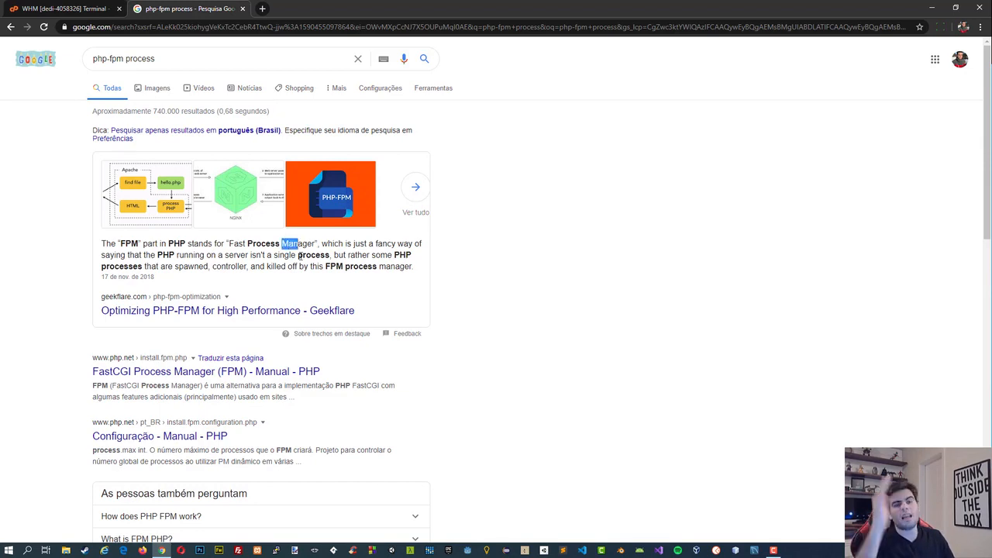
Compare the processes shown in htop with the PHP-FPM explanation in the search results.
left_click(43, 8)
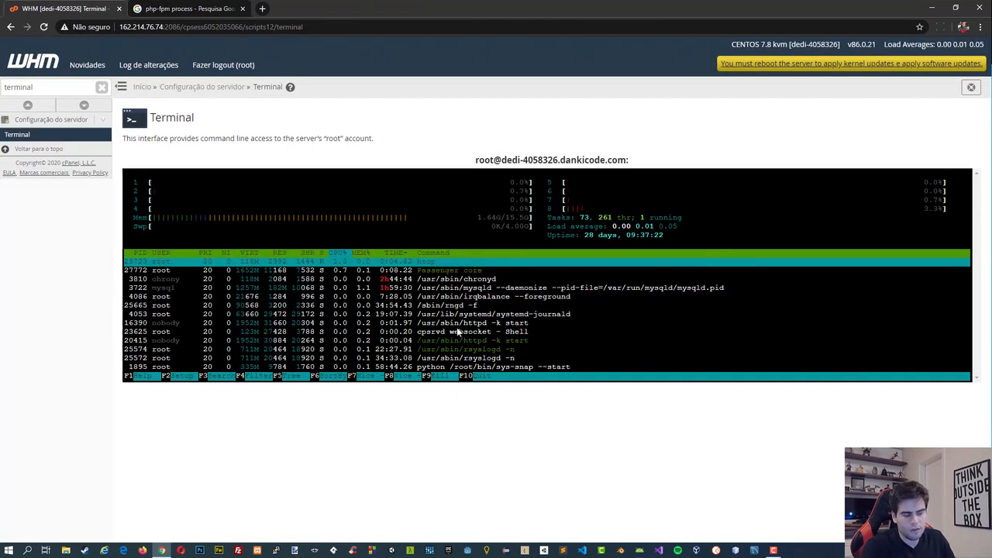
left_click(168, 7)
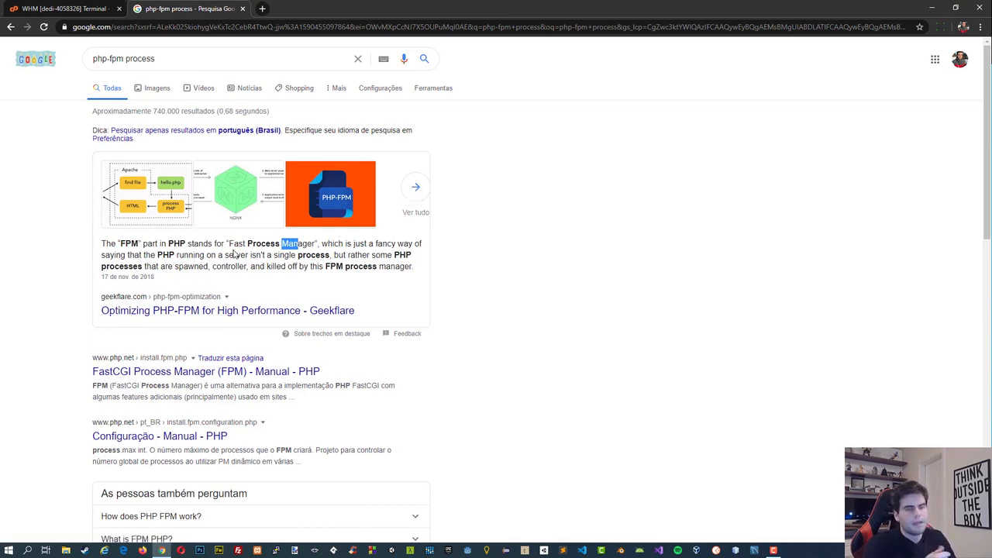
left_click(322, 250)
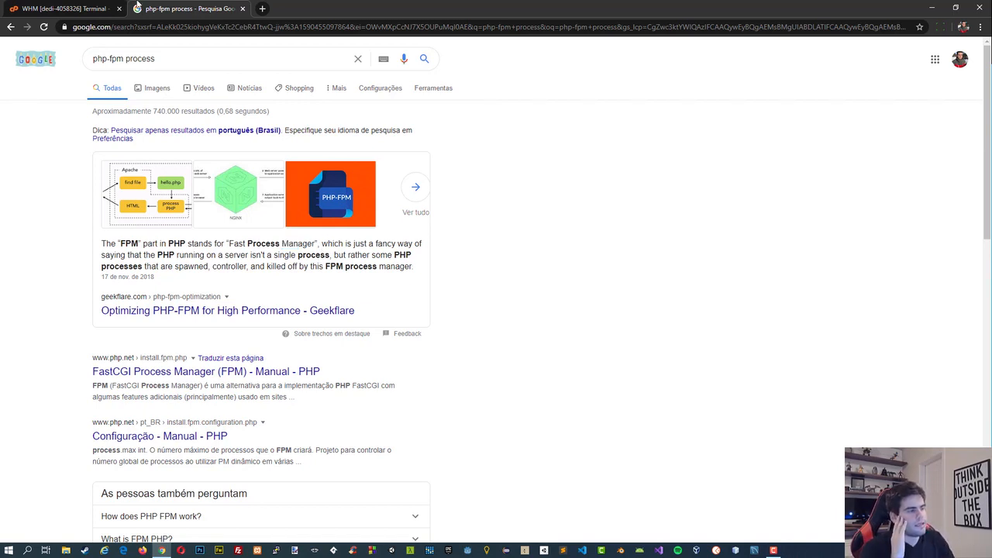
left_click(66, 9)
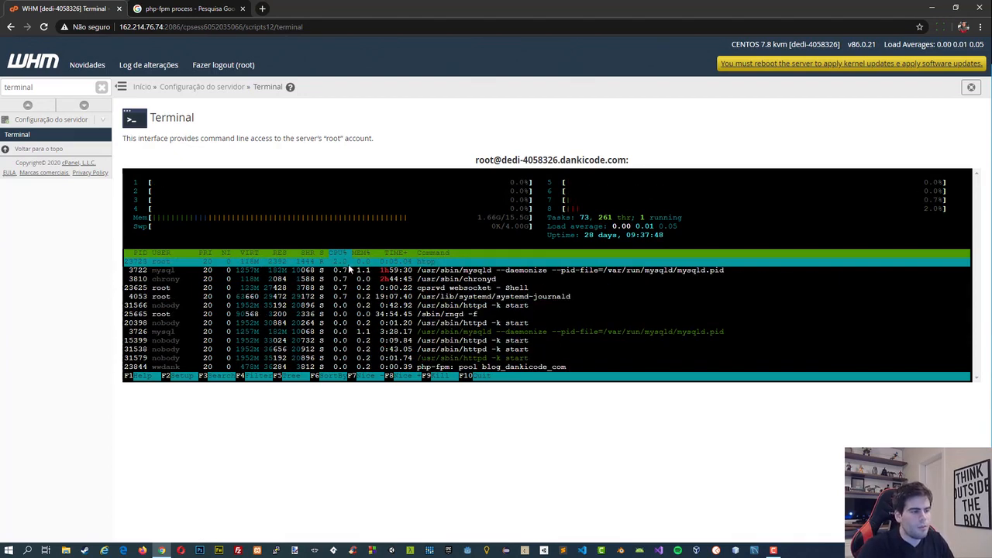
left_click(178, 8)
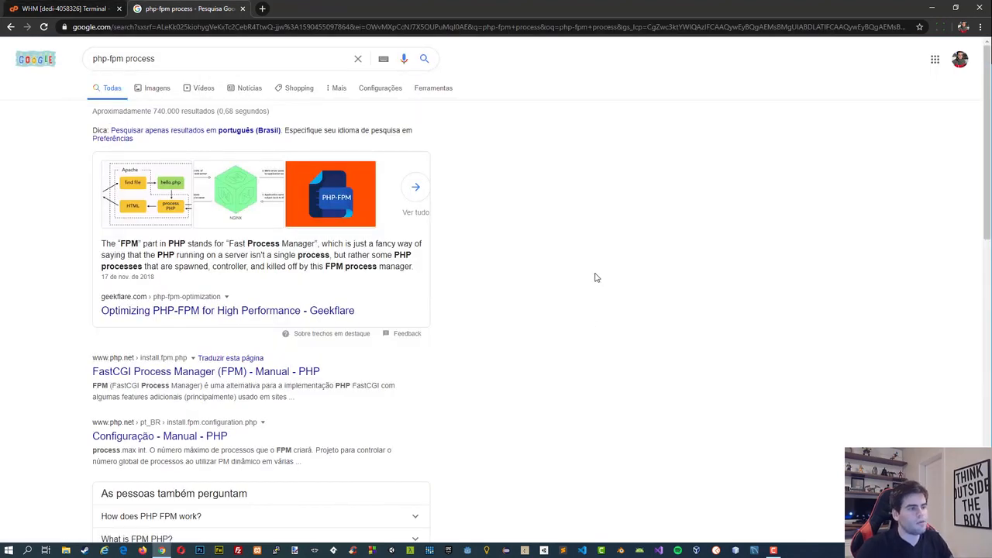
Return to htop in the WHM terminal and move the selection down through the process list.
left_click(93, 9)
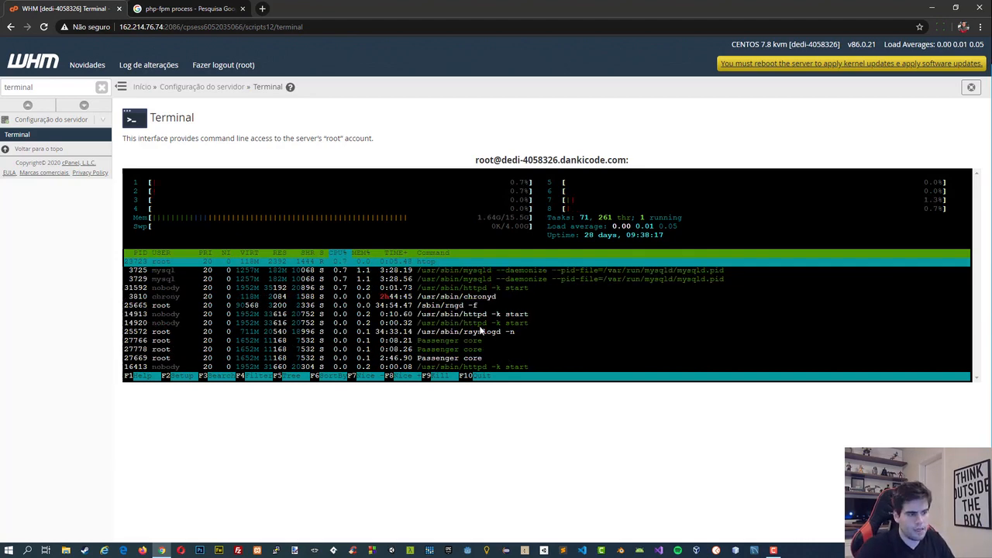
key("Down")
key("Down")
key("Down")
key("Up")
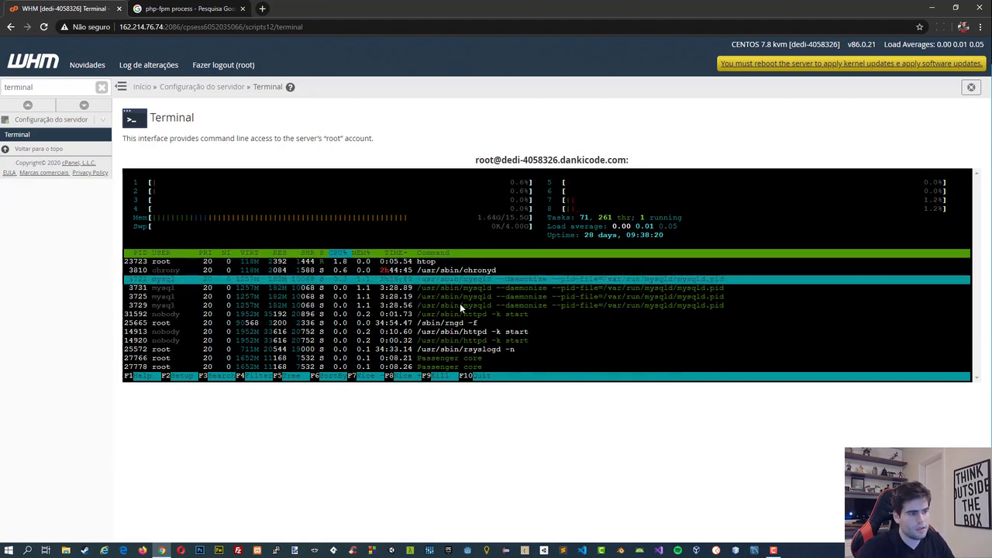
key("Down")
key("Down")
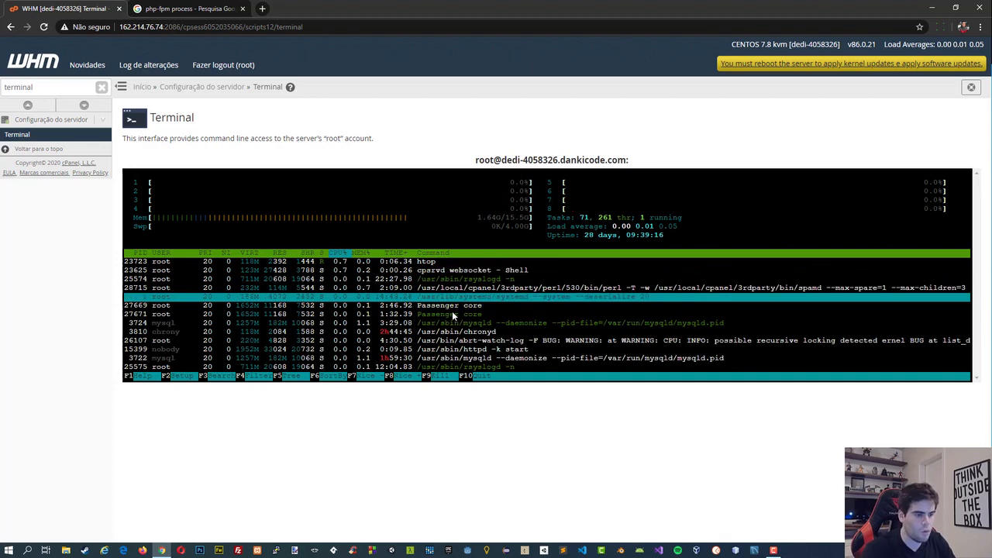
Quit htop to get back to the shell prompt and close the browser window.
key("q")
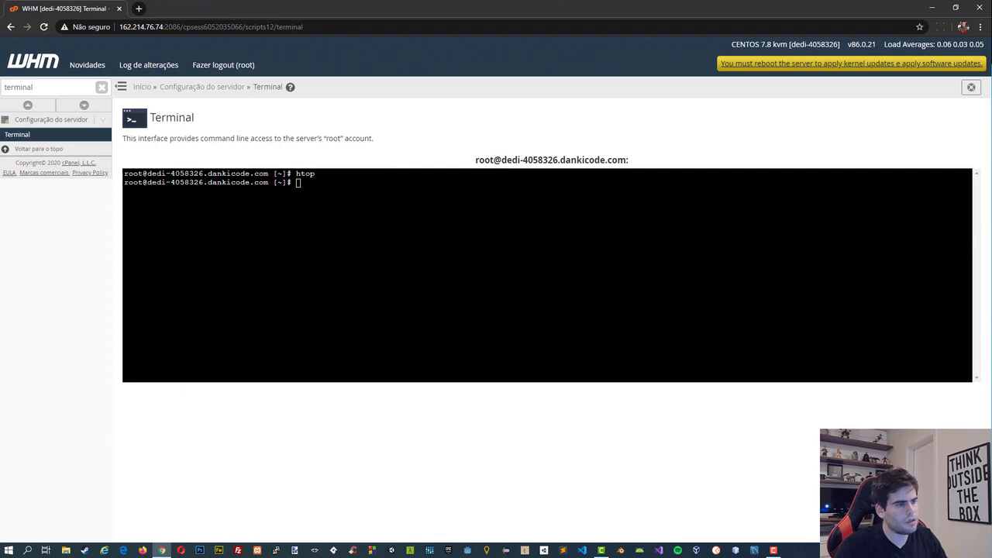
left_click(298, 190)
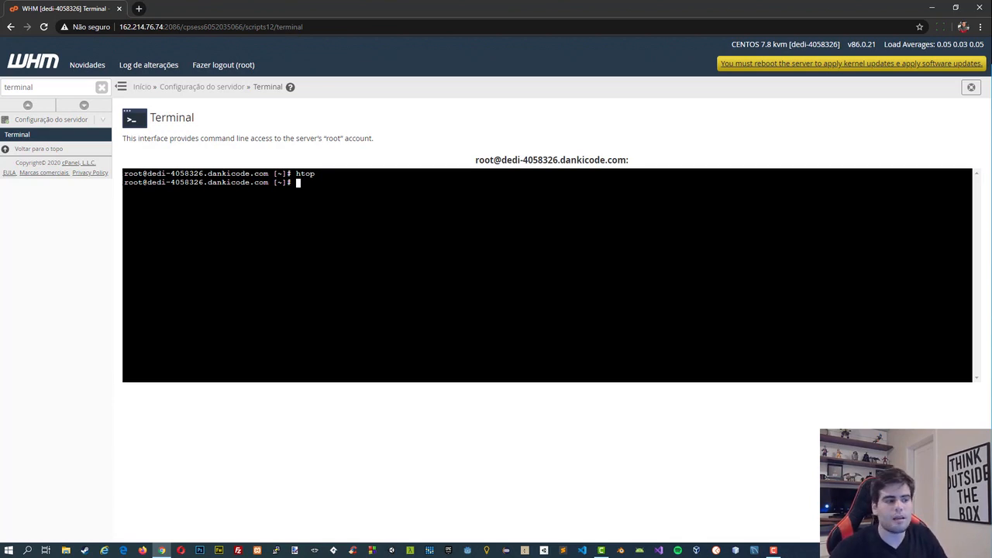
left_click(980, 8)
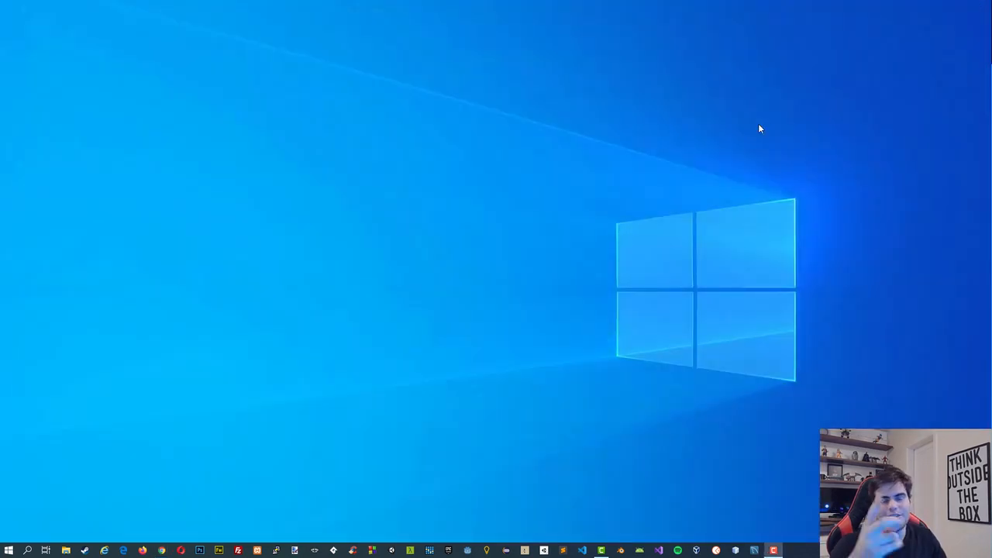